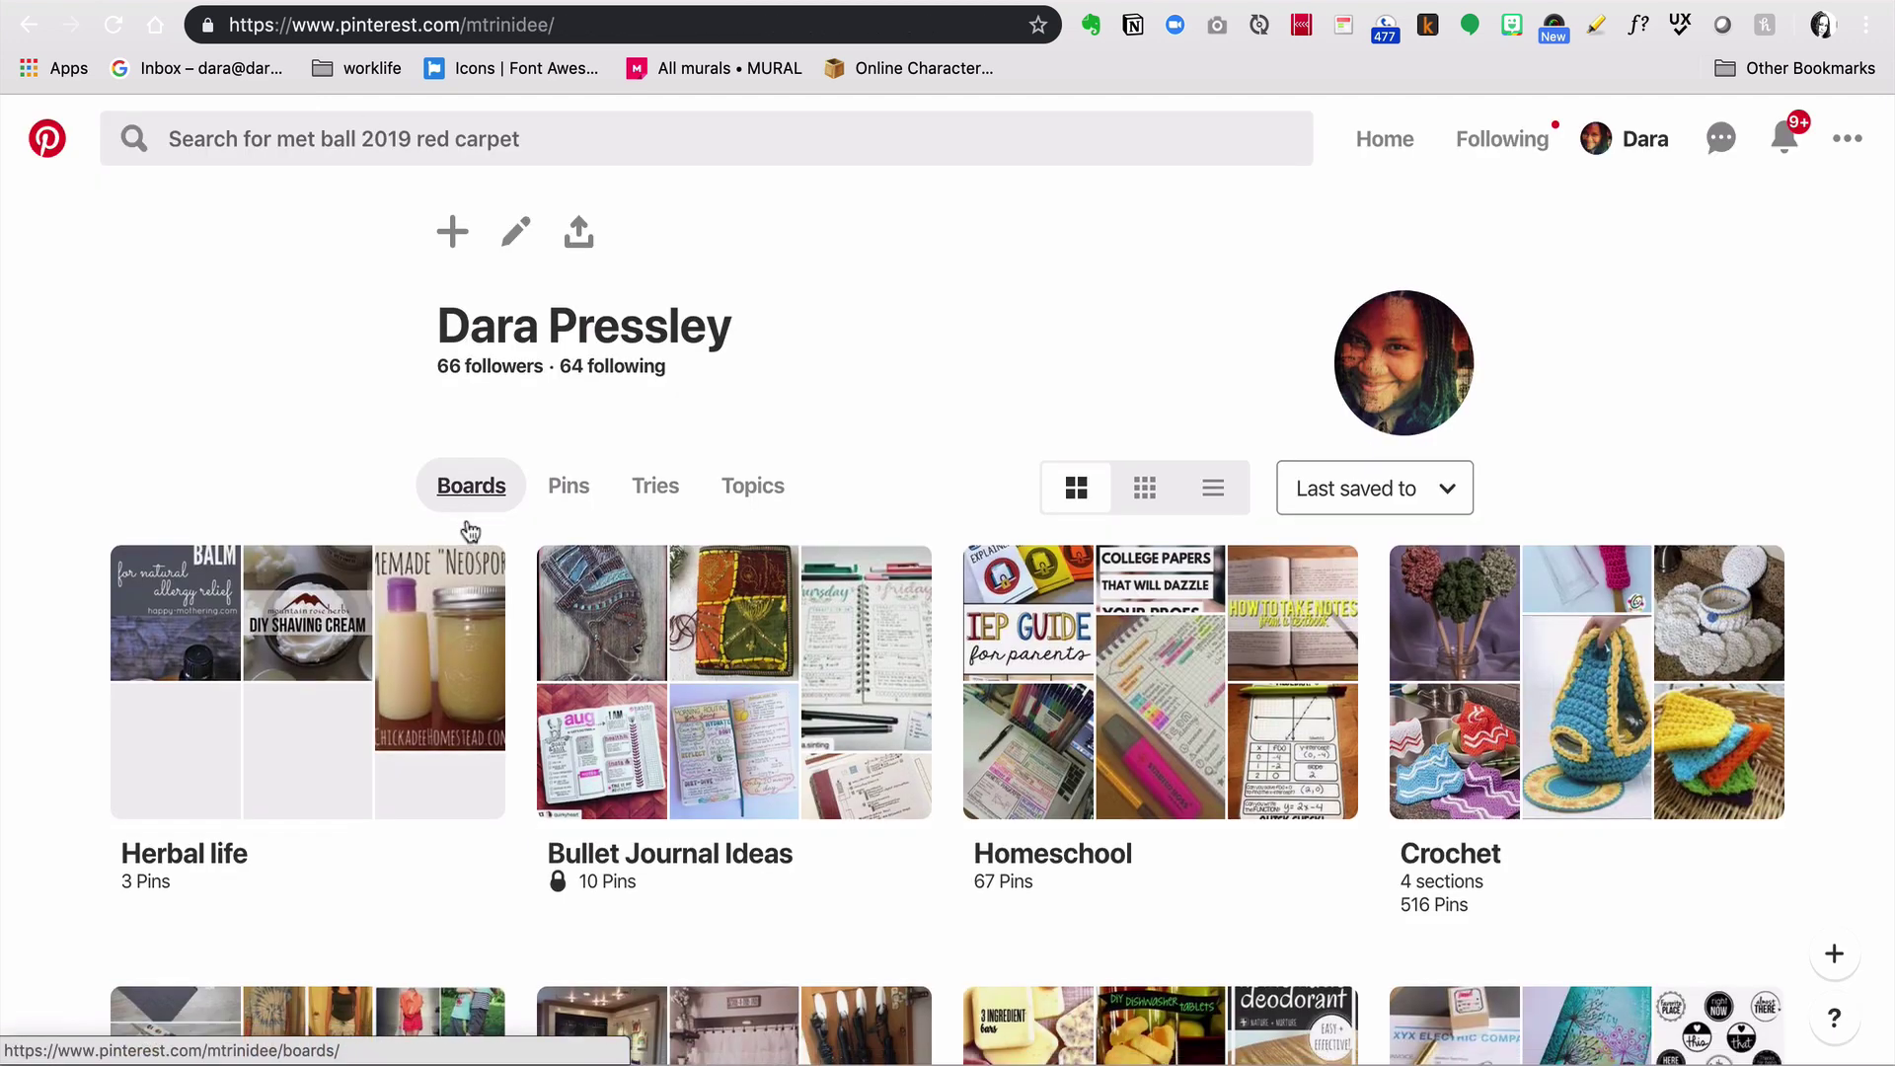
pyautogui.scroll(-5, 470, 531)
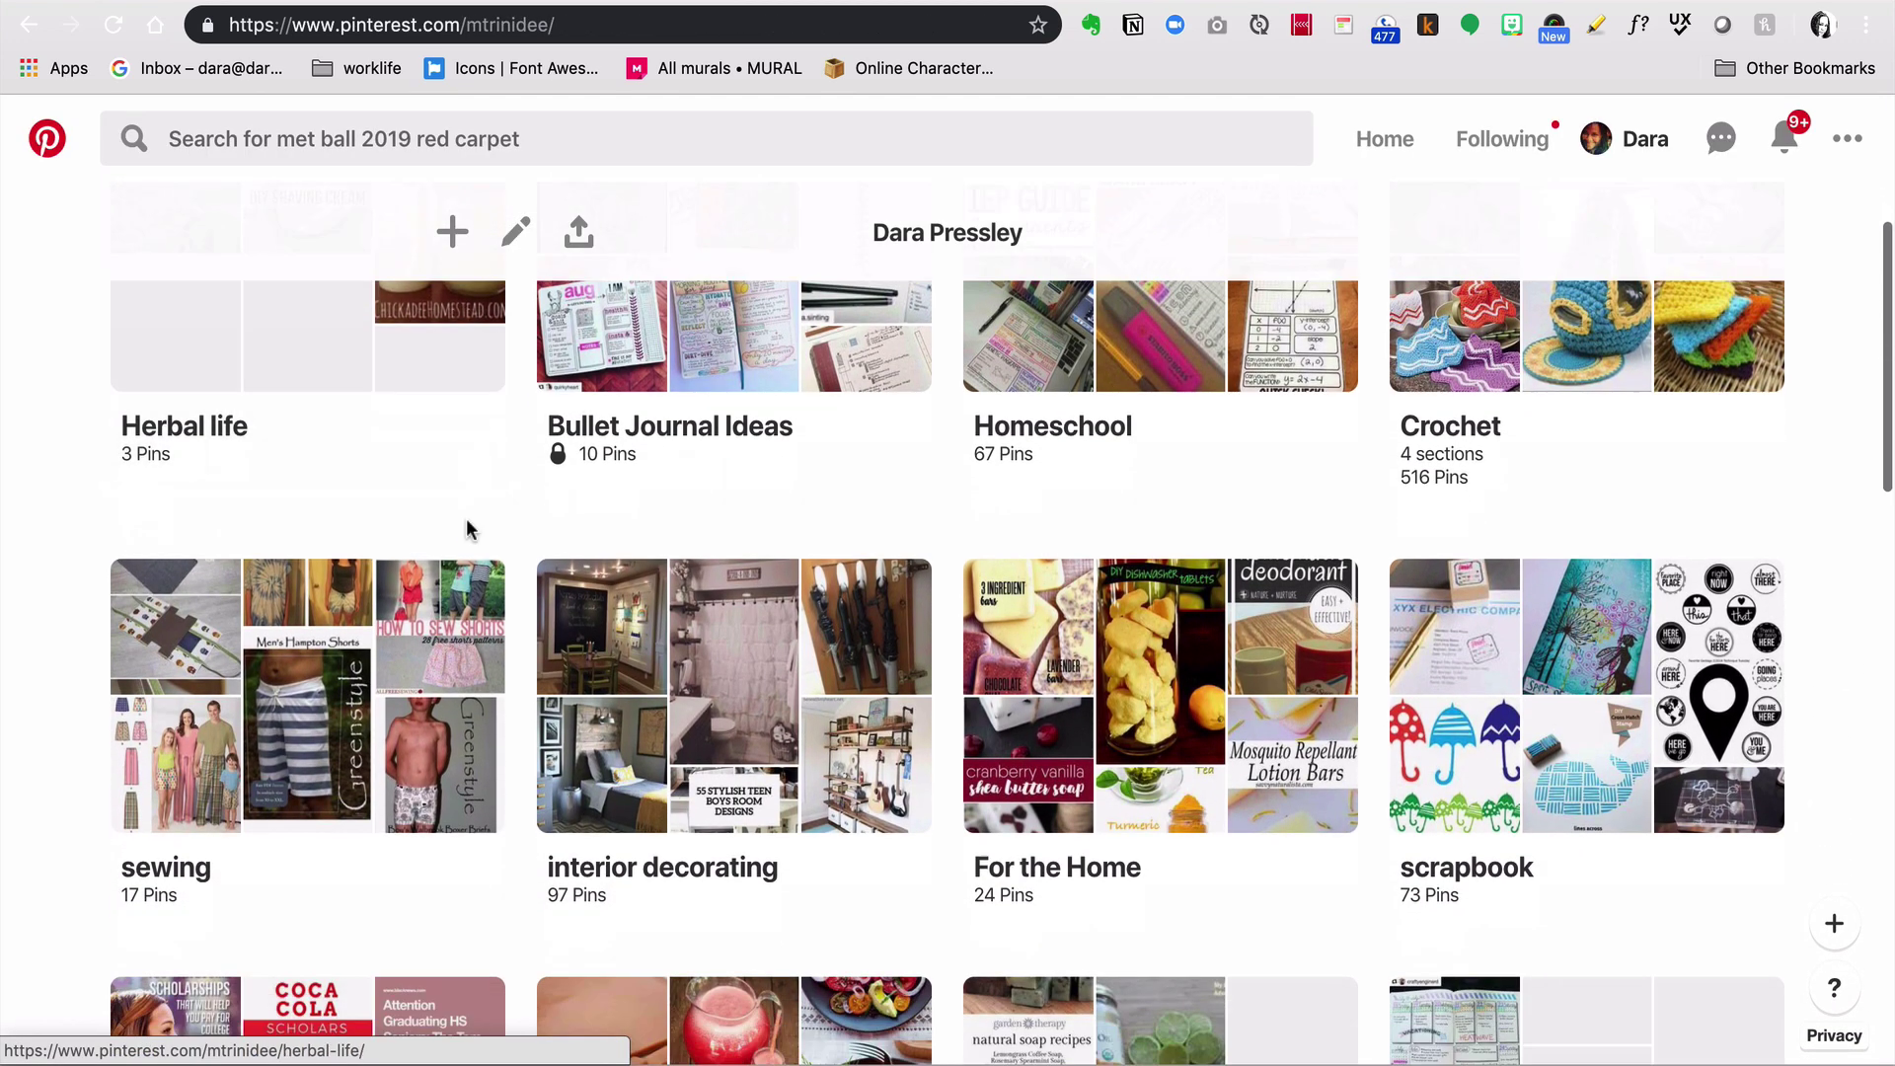
pyautogui.scroll(-3, 470, 531)
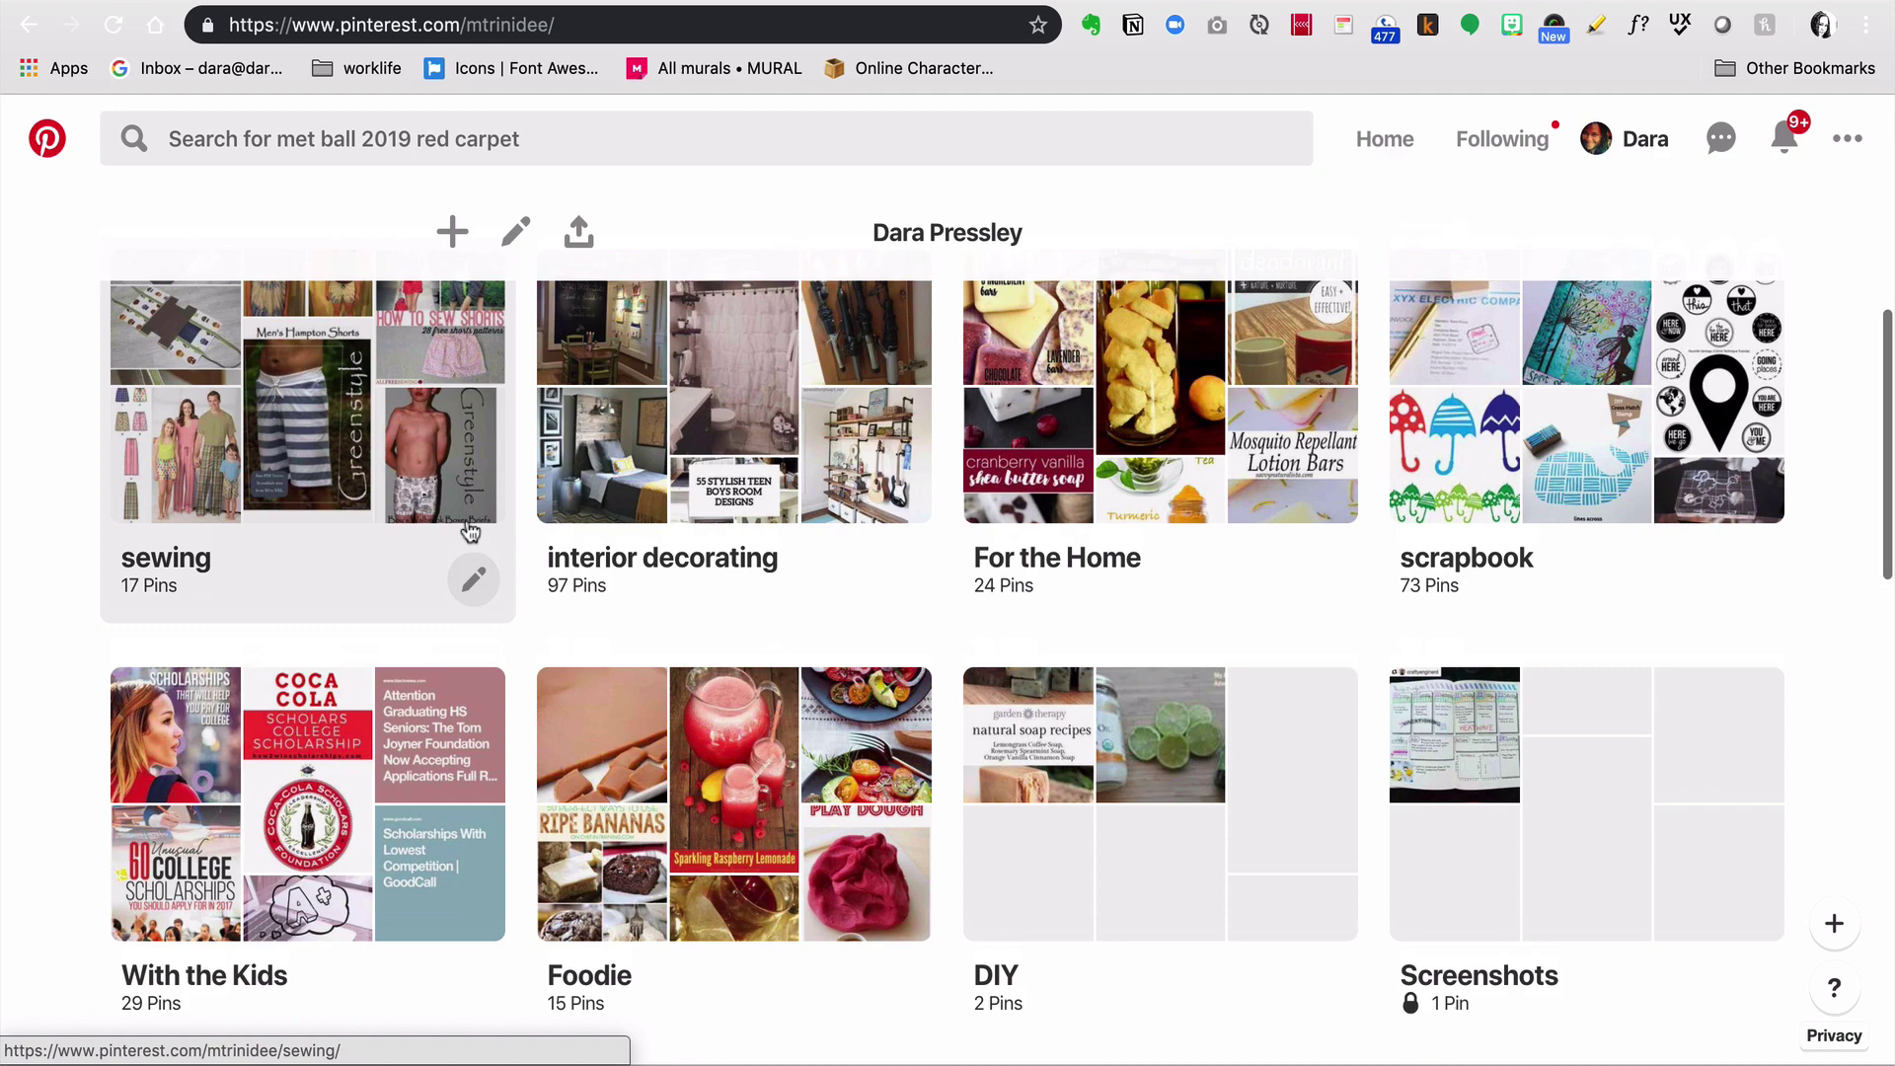
pyautogui.scroll(8, 469, 532)
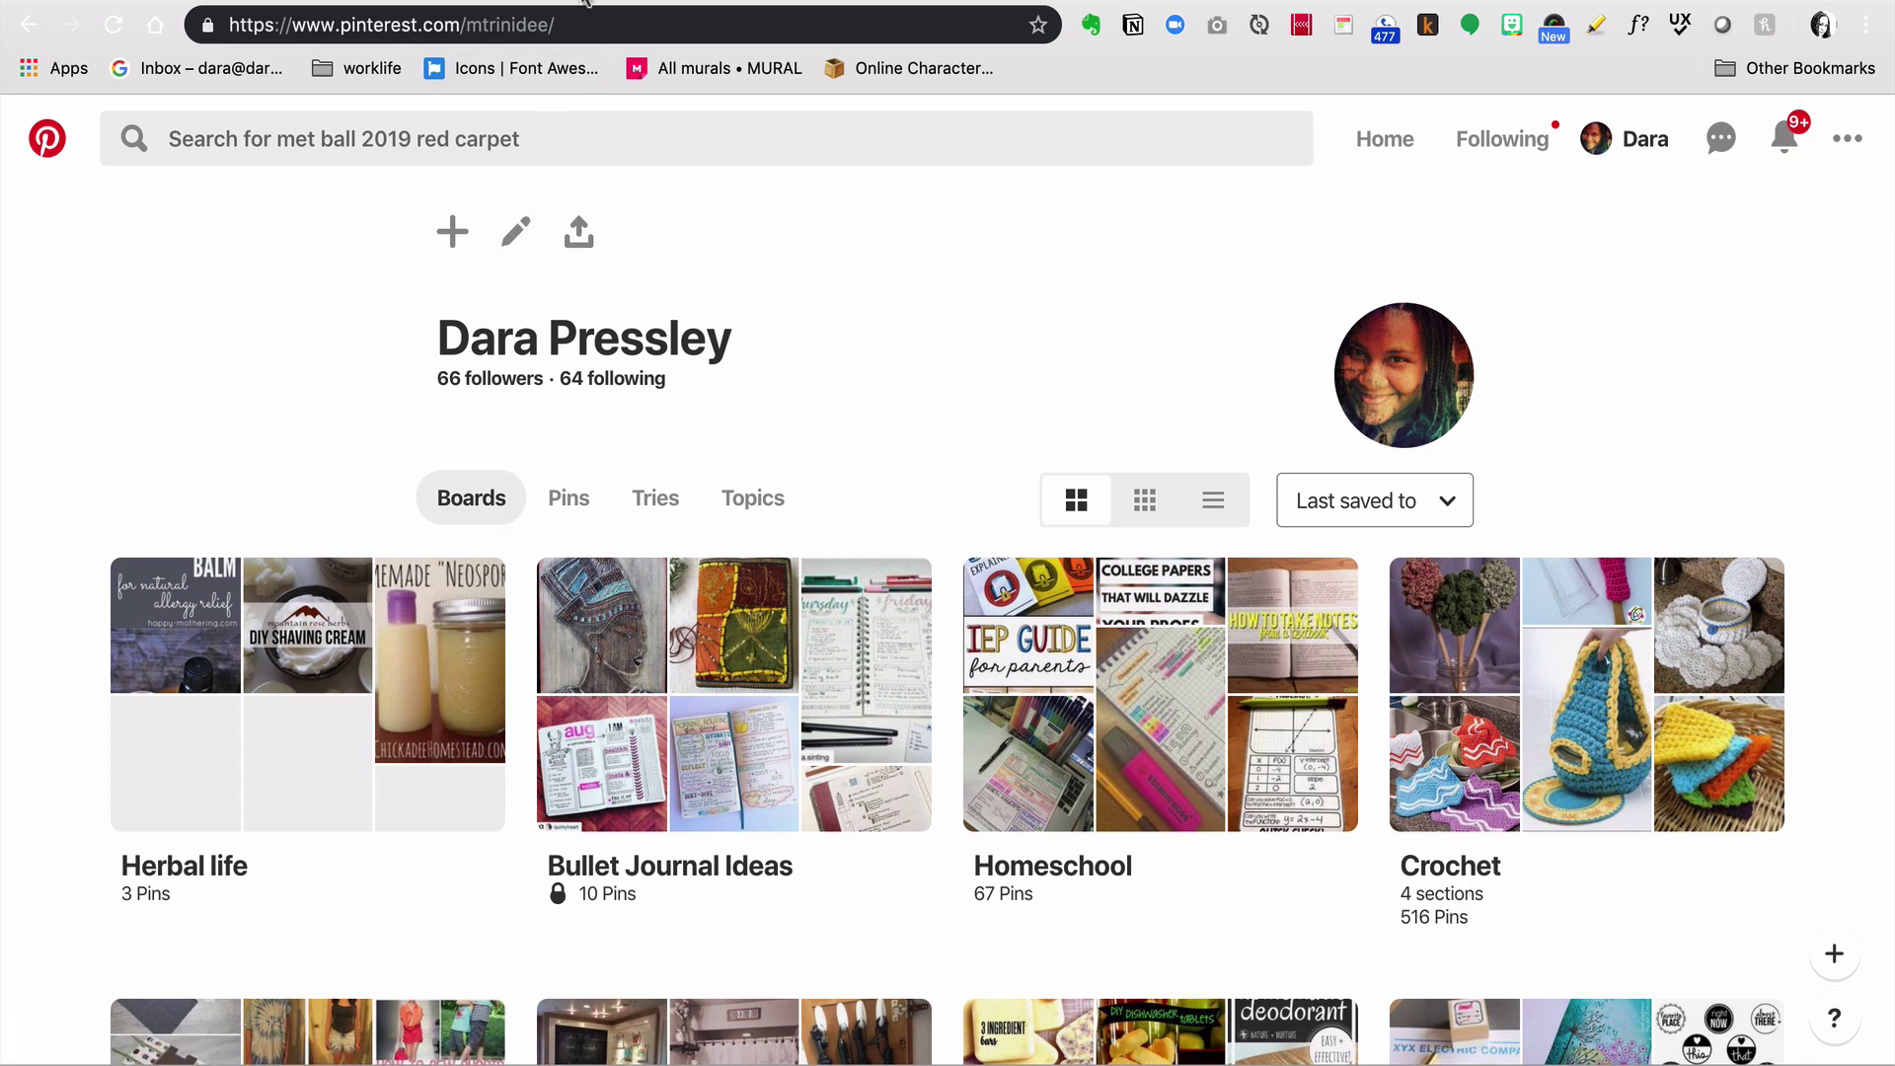
# Step: Insert an inline gallery database titled 'pinterest' below the arrow on Notion Challenge: Pinterest
pyautogui.hotkey('ctrl', 'Tab')
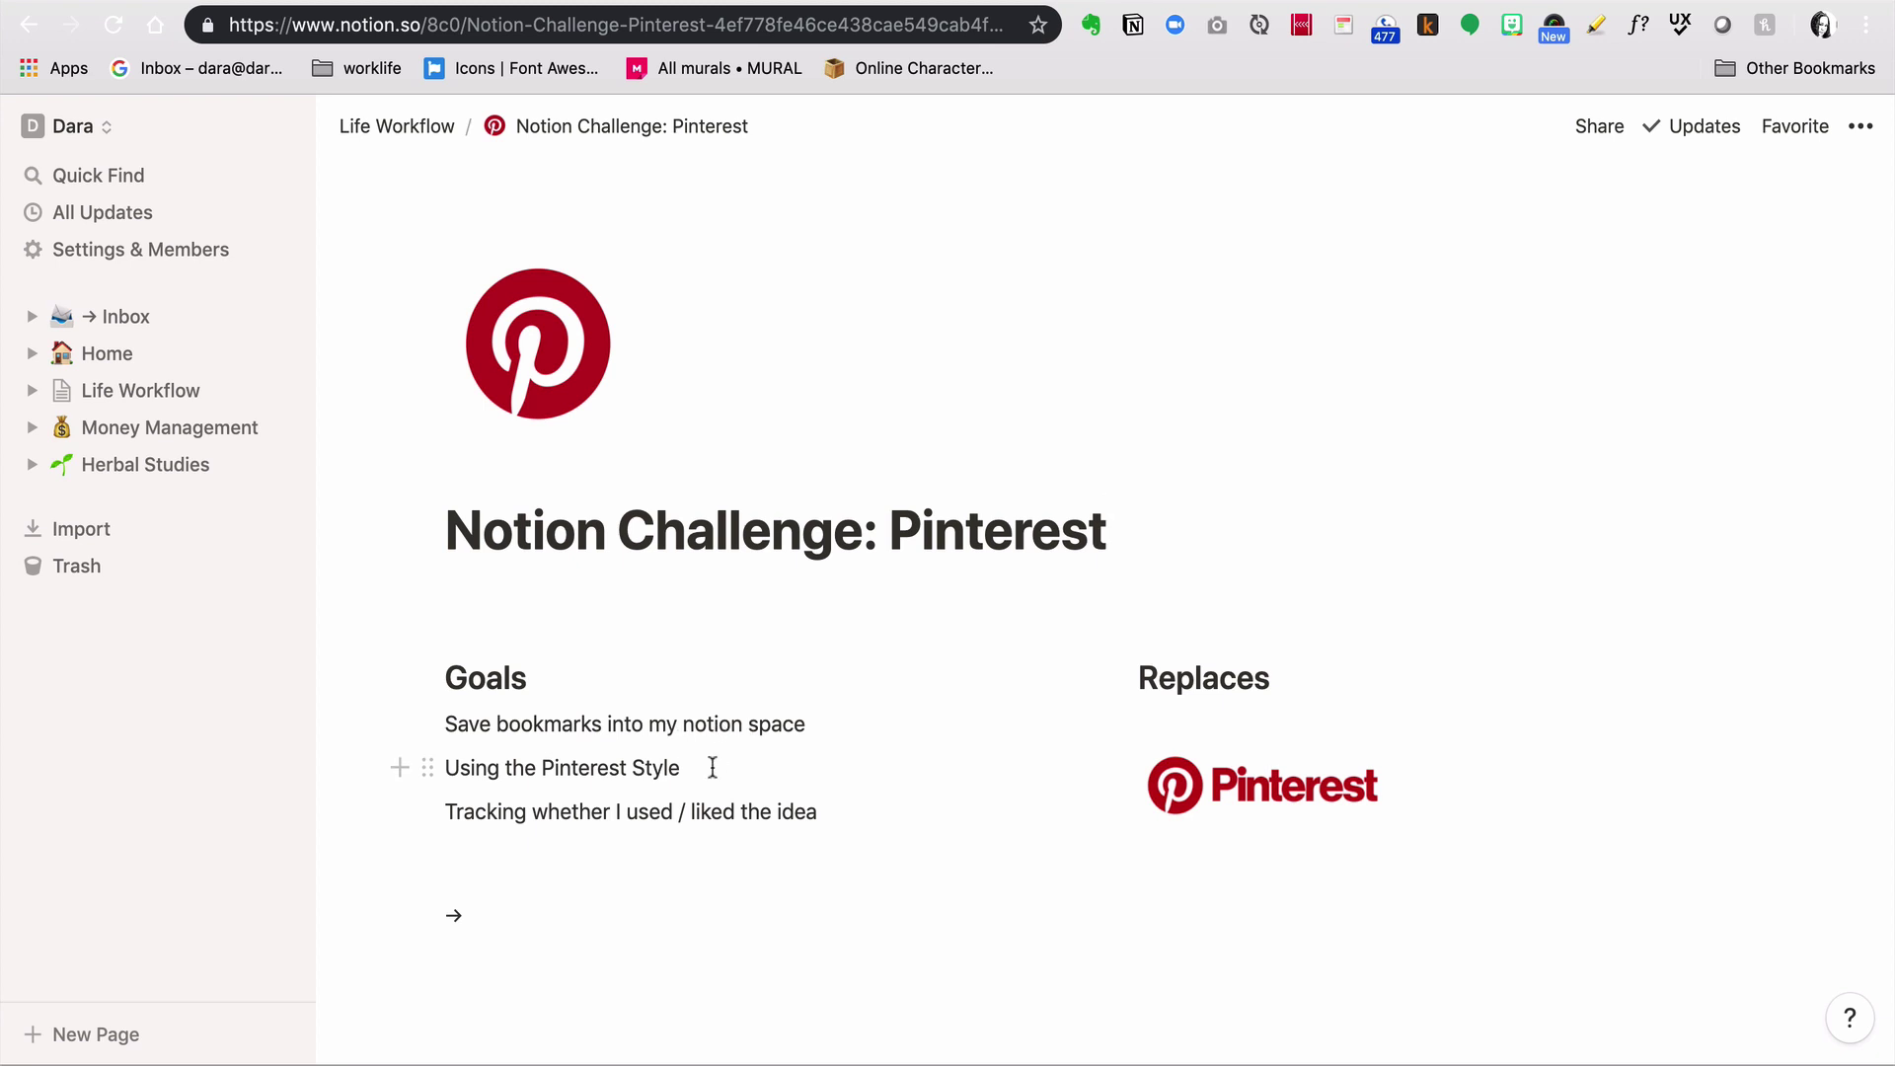
pyautogui.click(597, 941)
pyautogui.write('/')
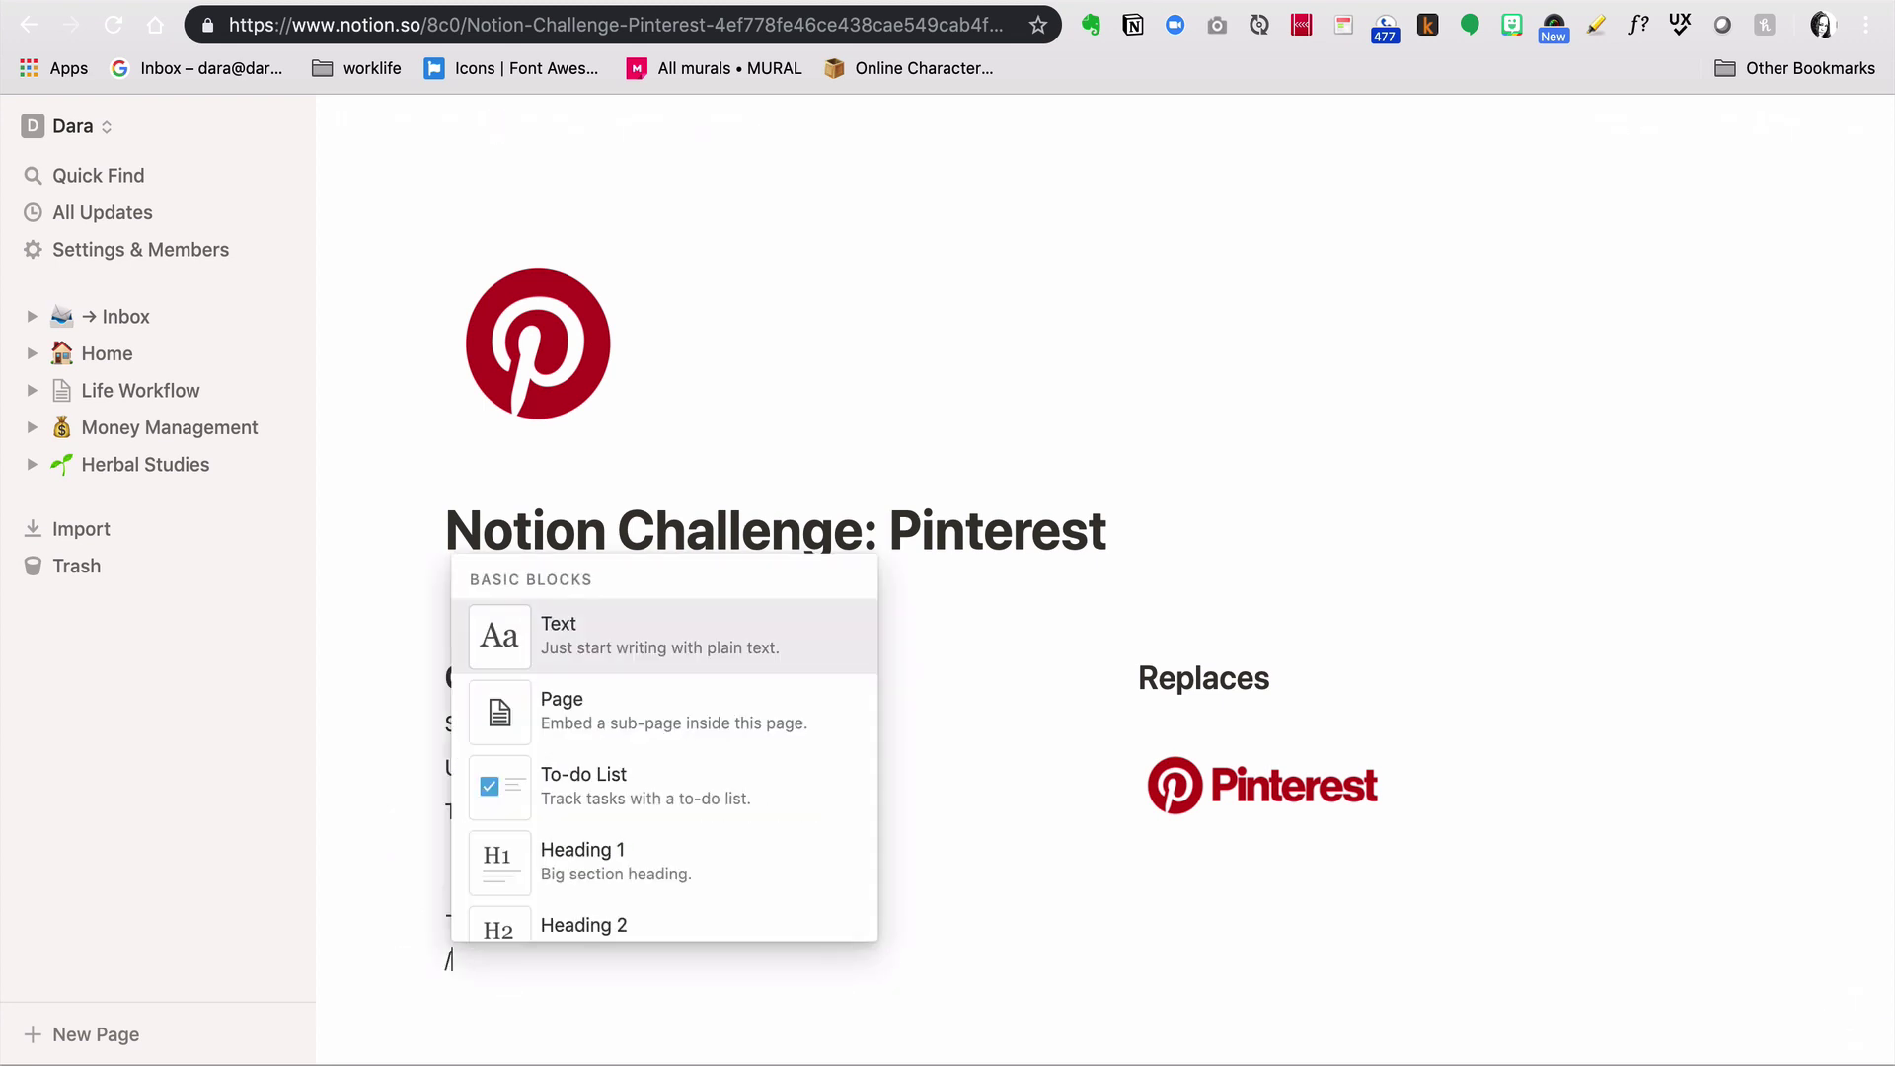
pyautogui.write('gal')
pyautogui.press('Return')
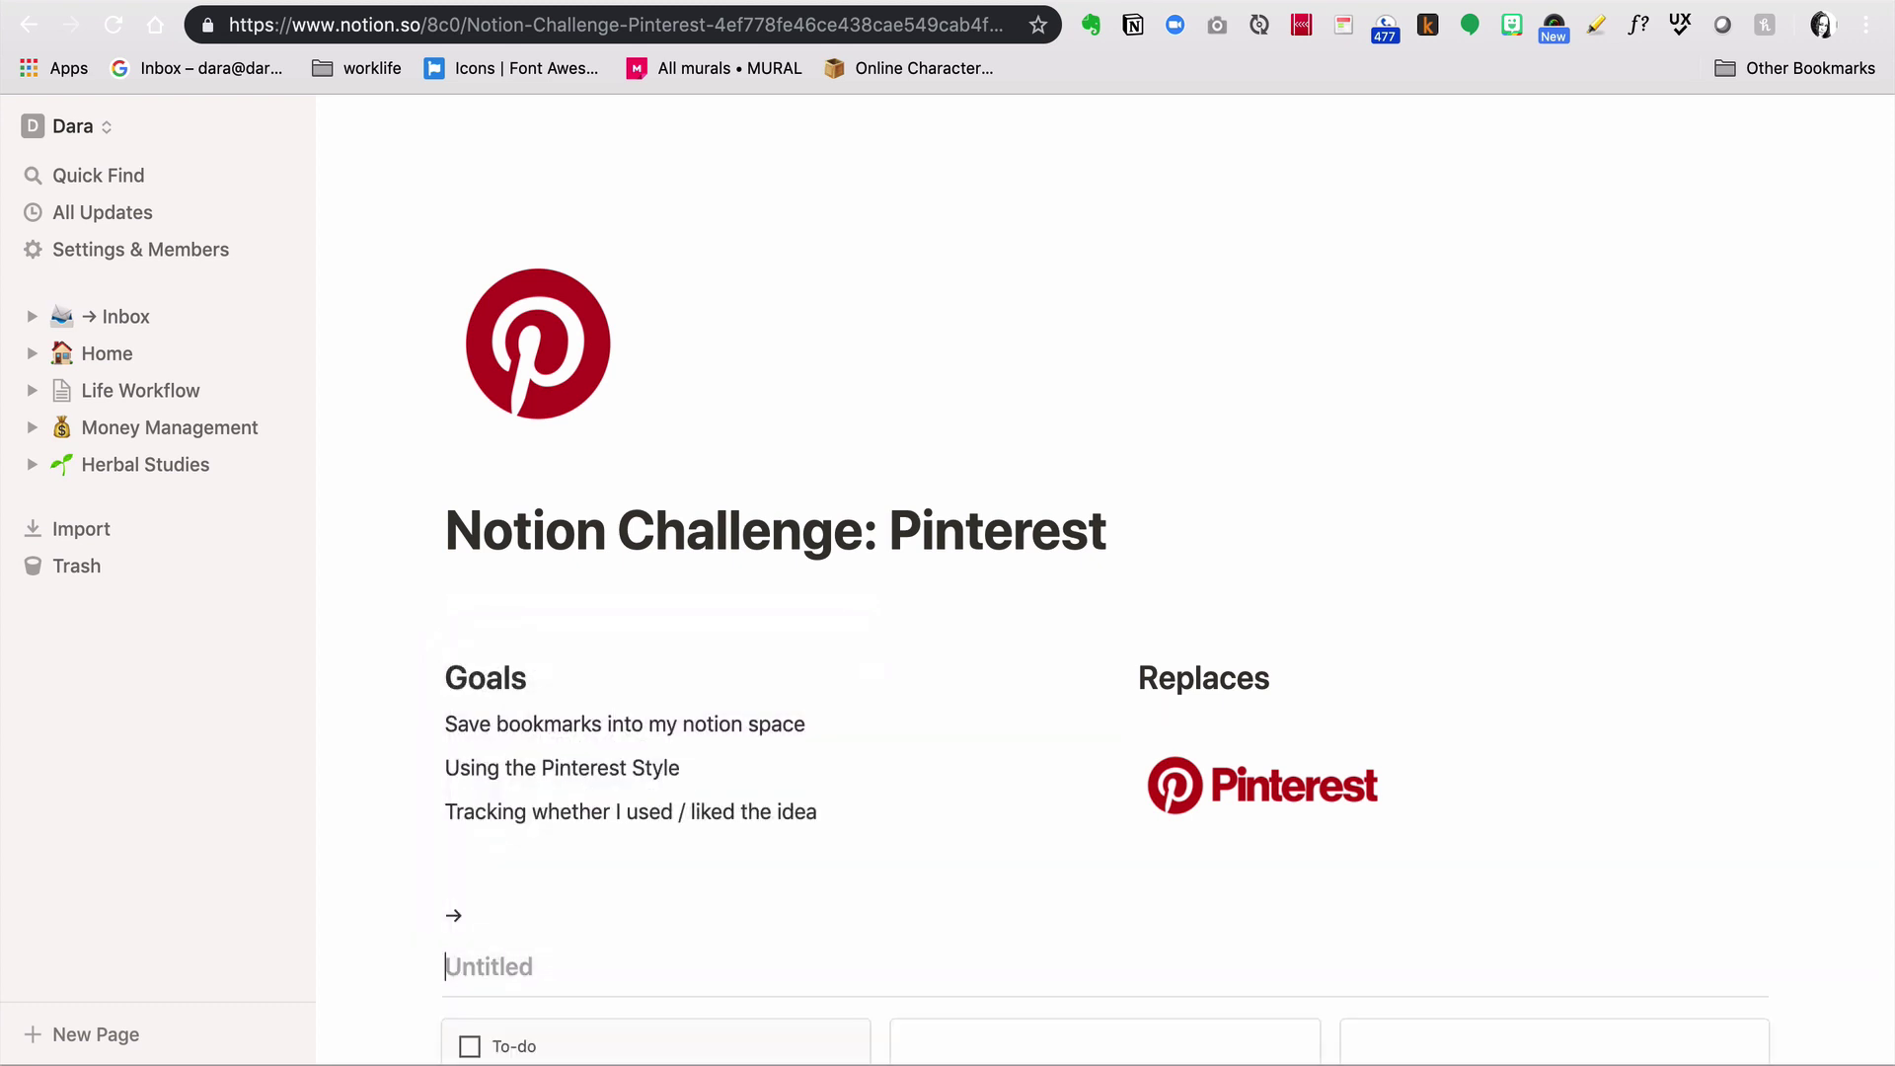
pyautogui.write('pinte')
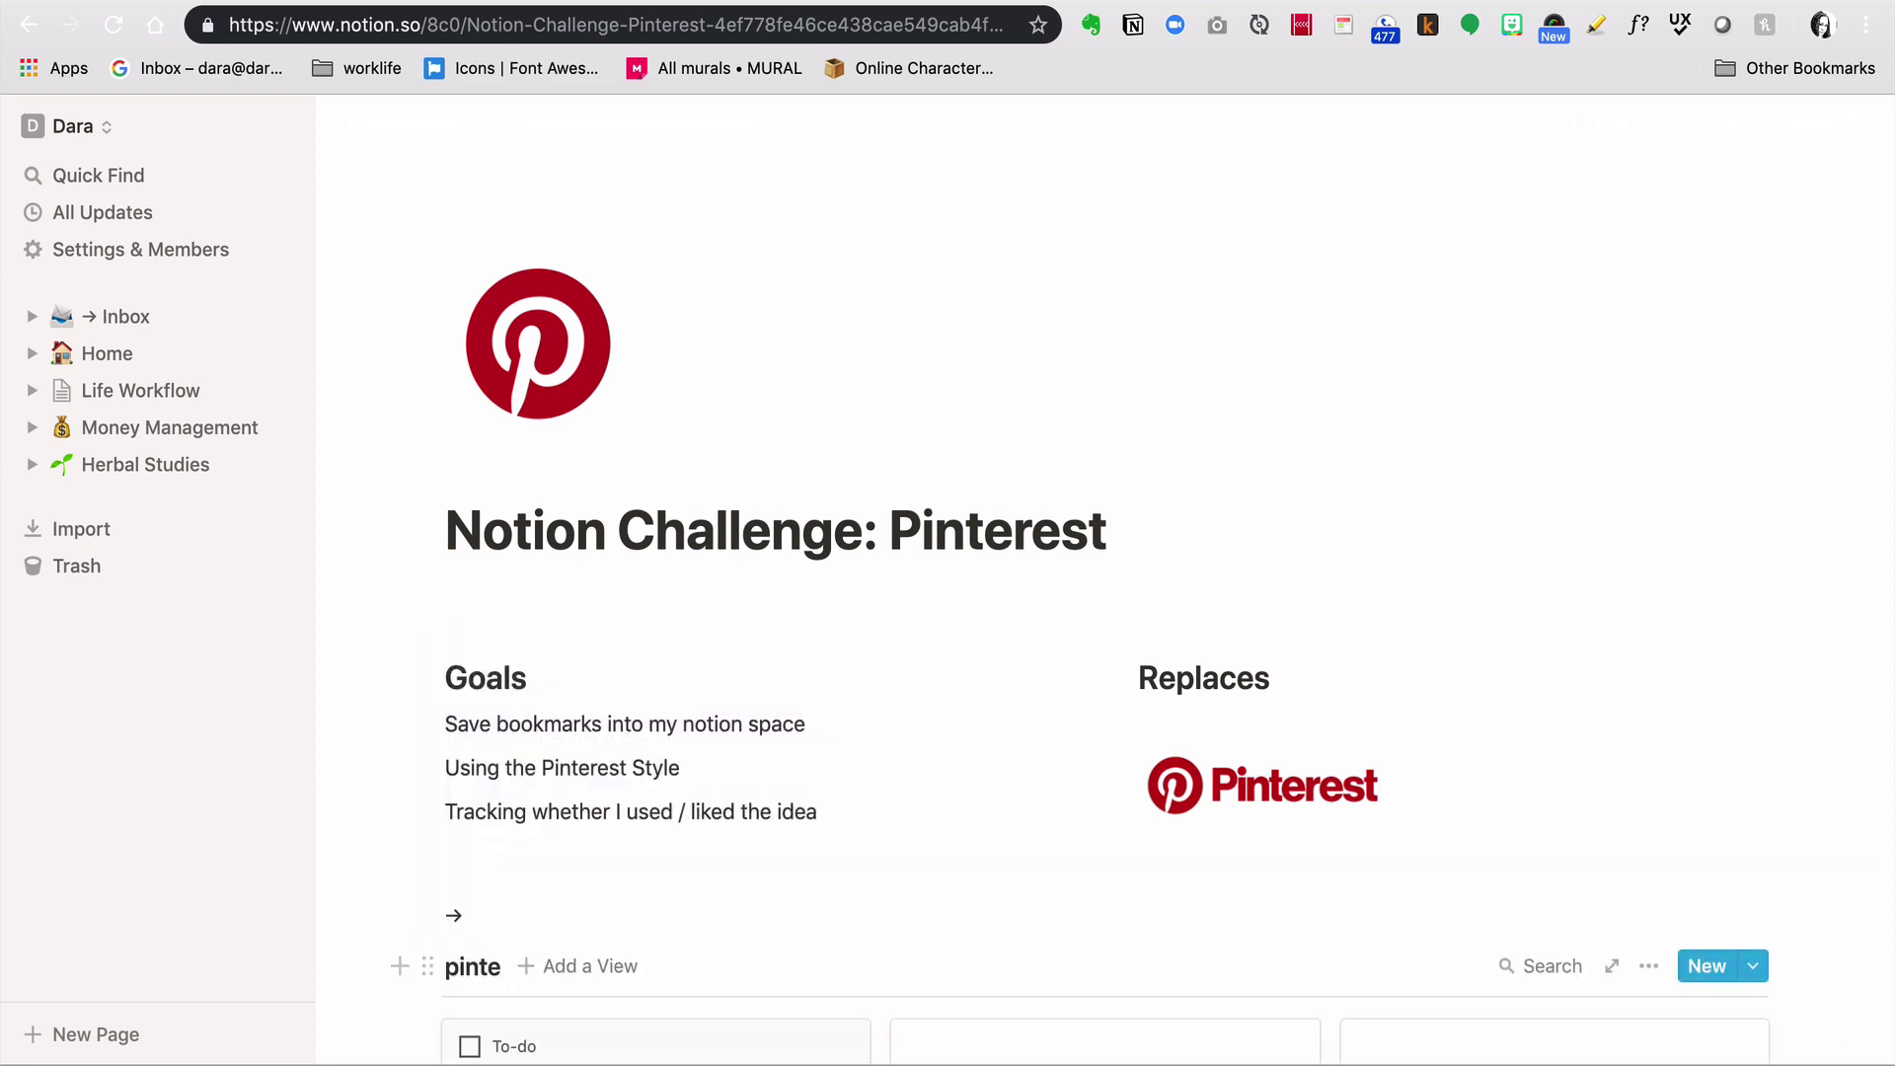
pyautogui.write('rest')
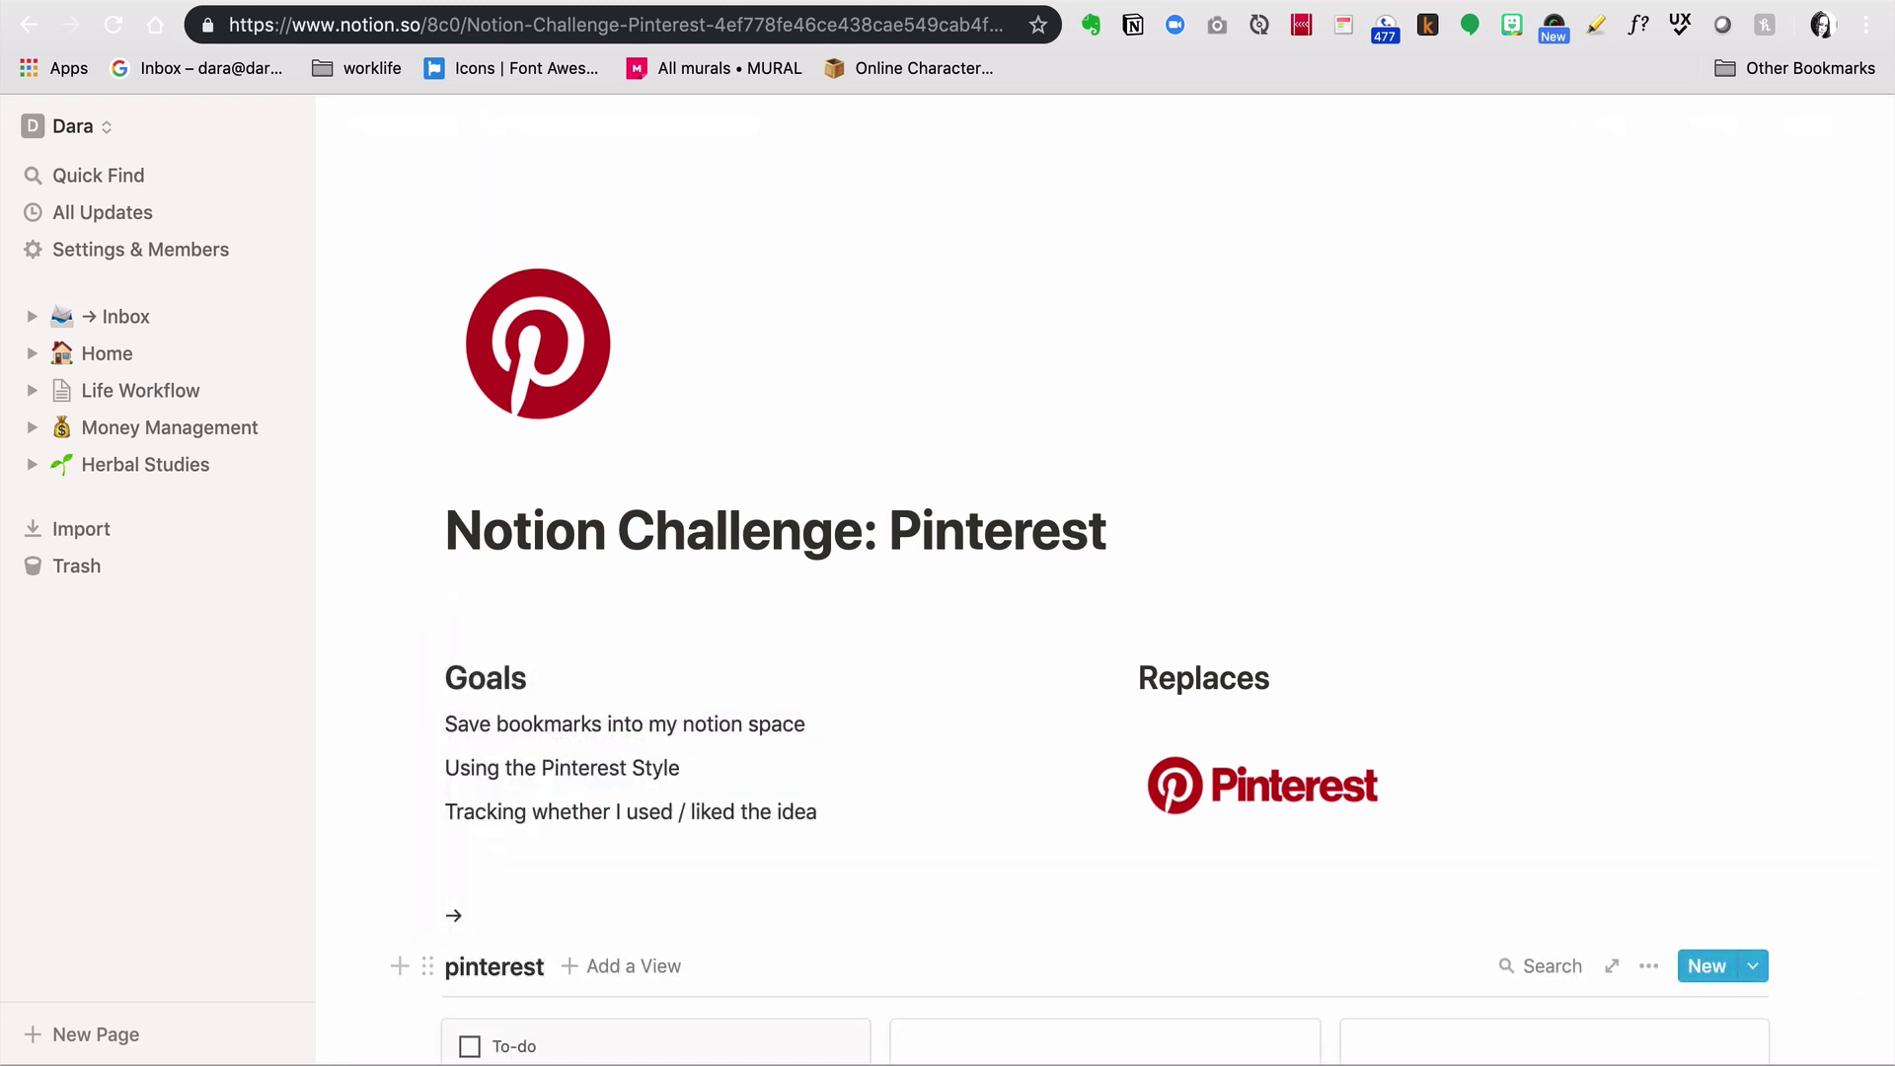
pyautogui.scroll(-7, 727, 572)
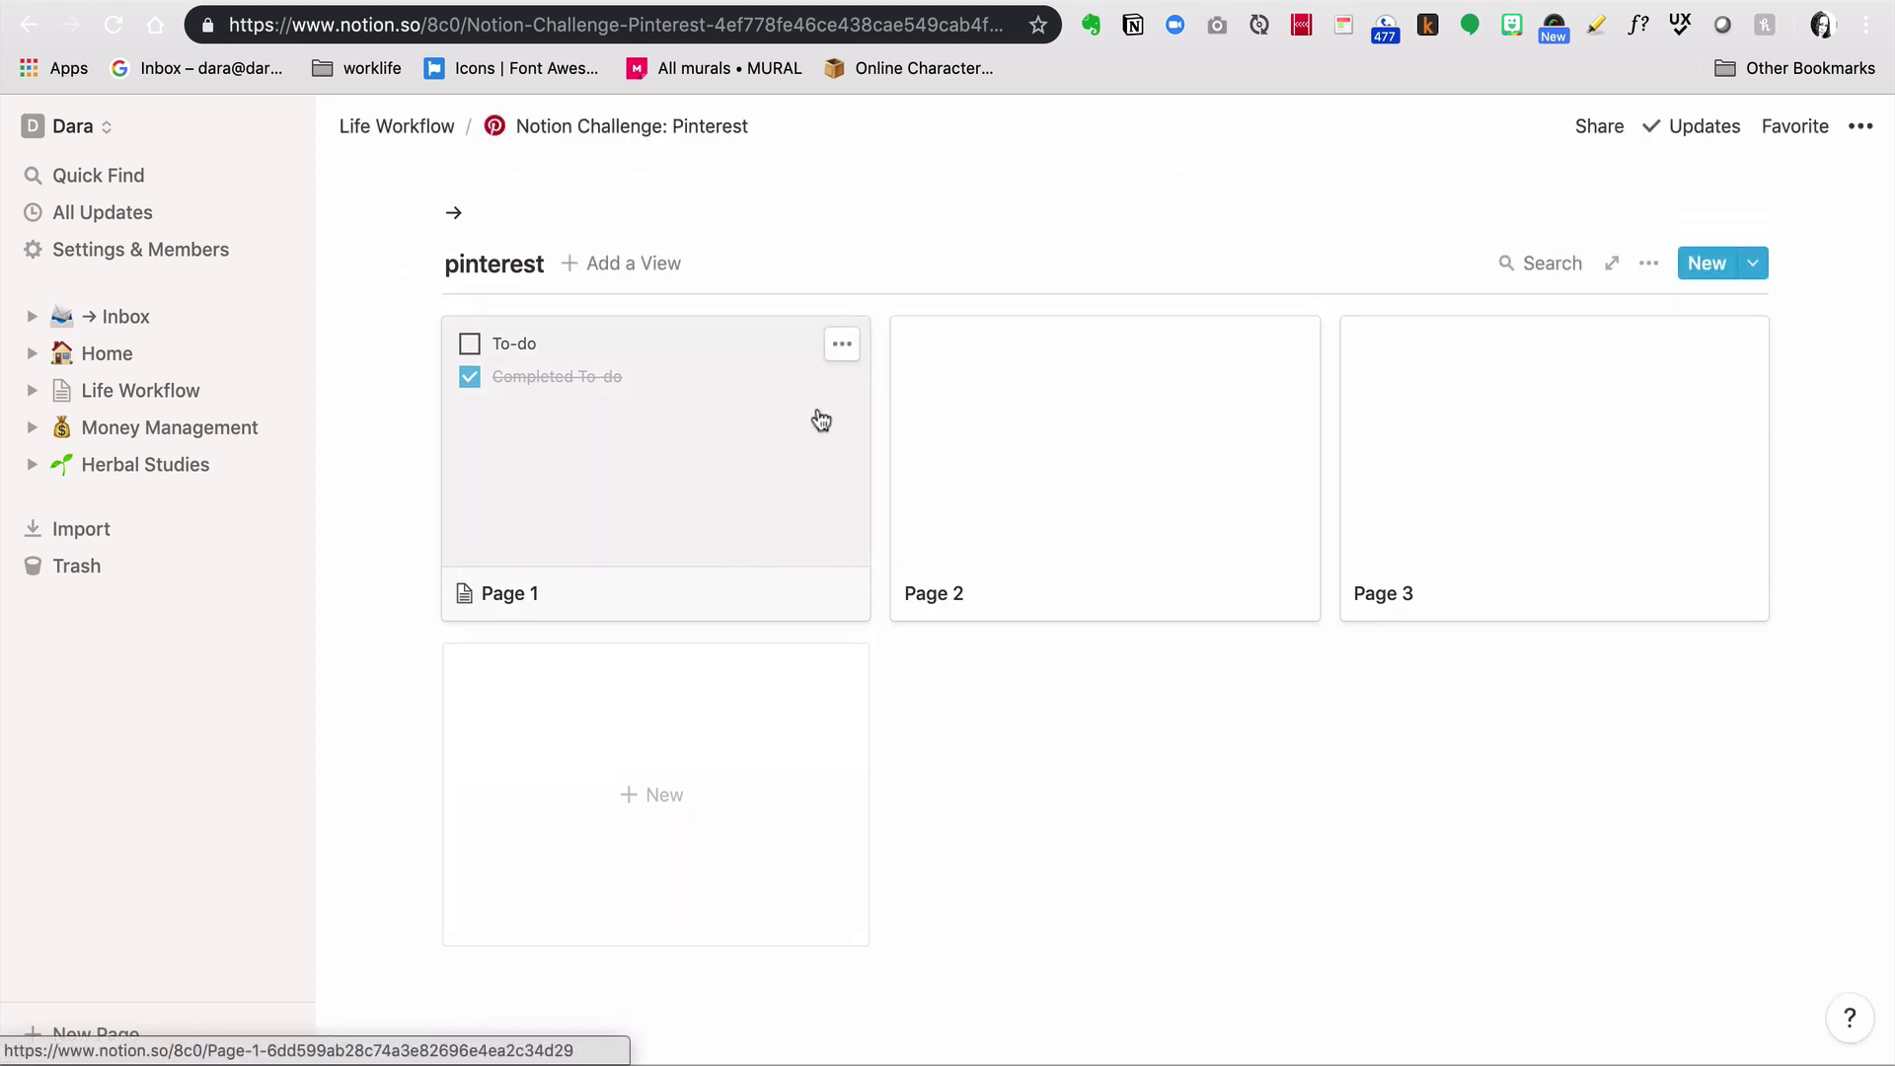
# Step: Add a Select-type property named Area to the gallery's Page 1 card
pyautogui.click(819, 420)
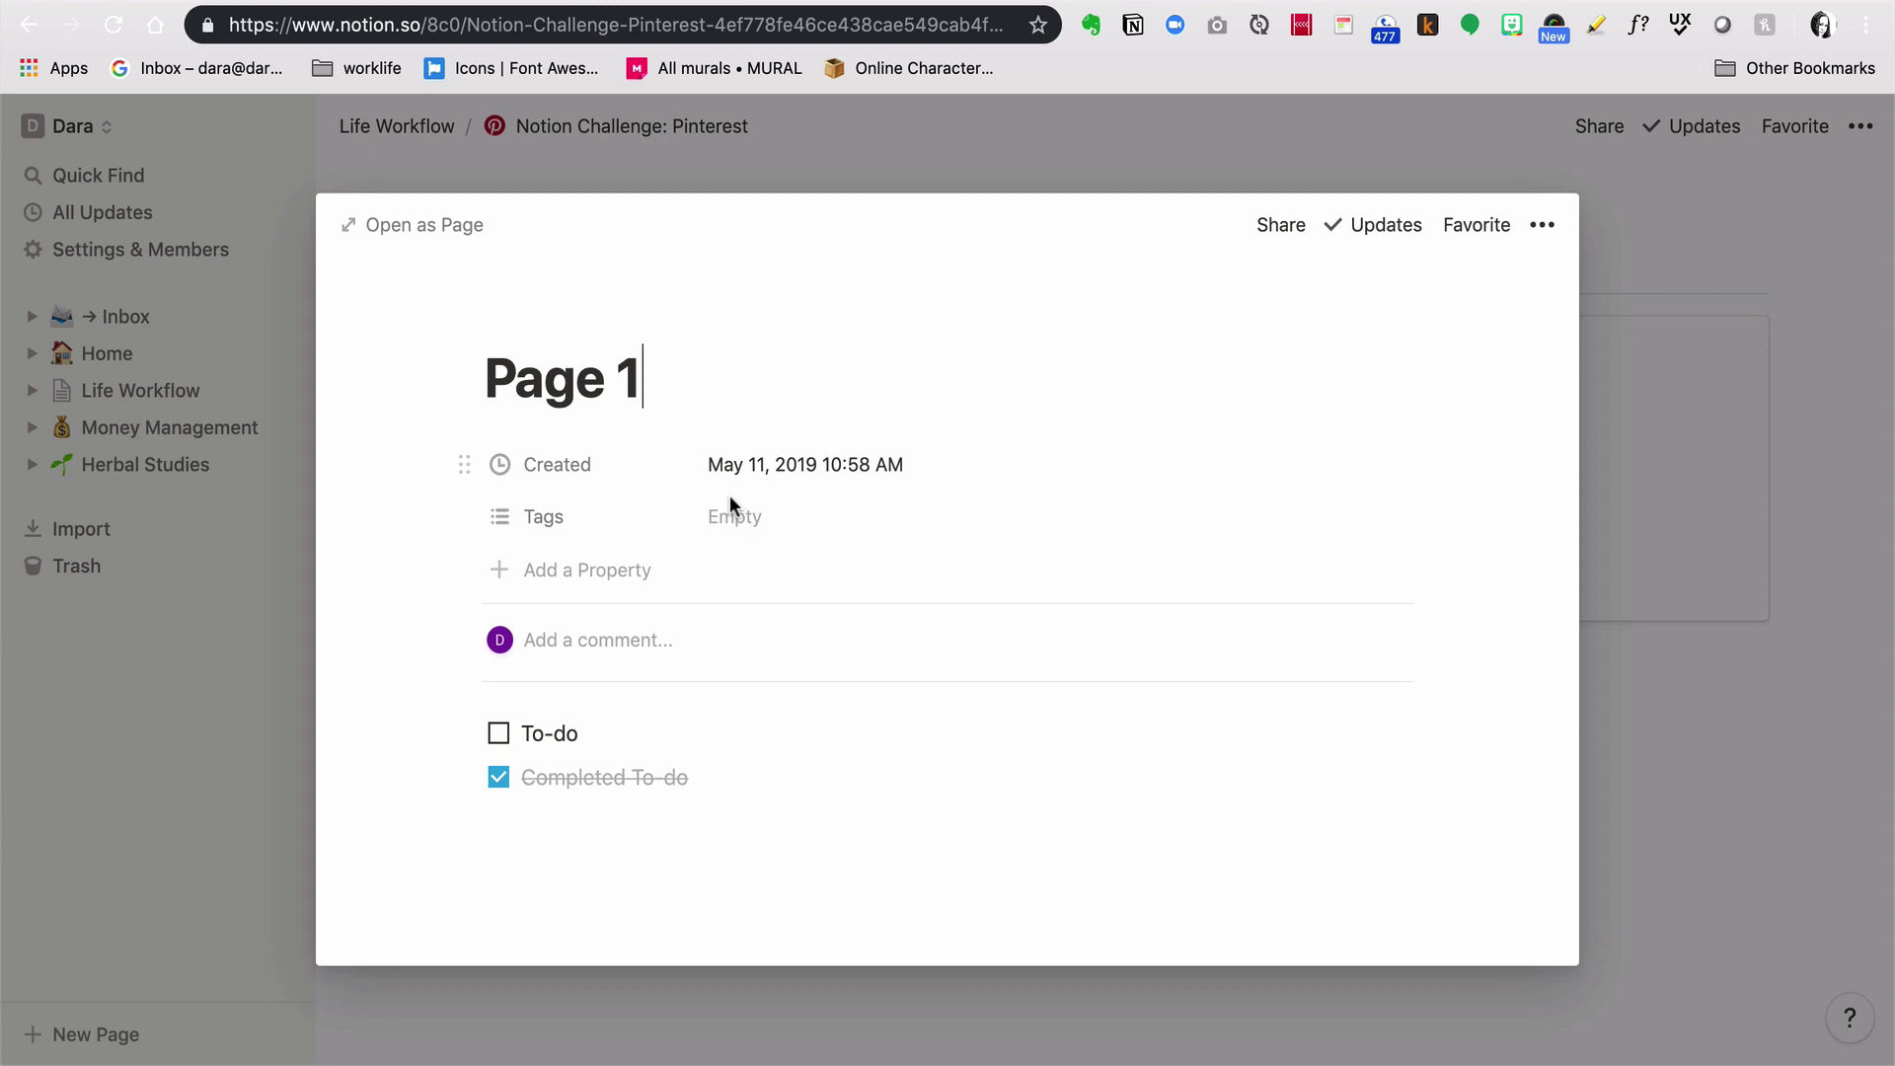
pyautogui.click(584, 578)
pyautogui.write('Area')
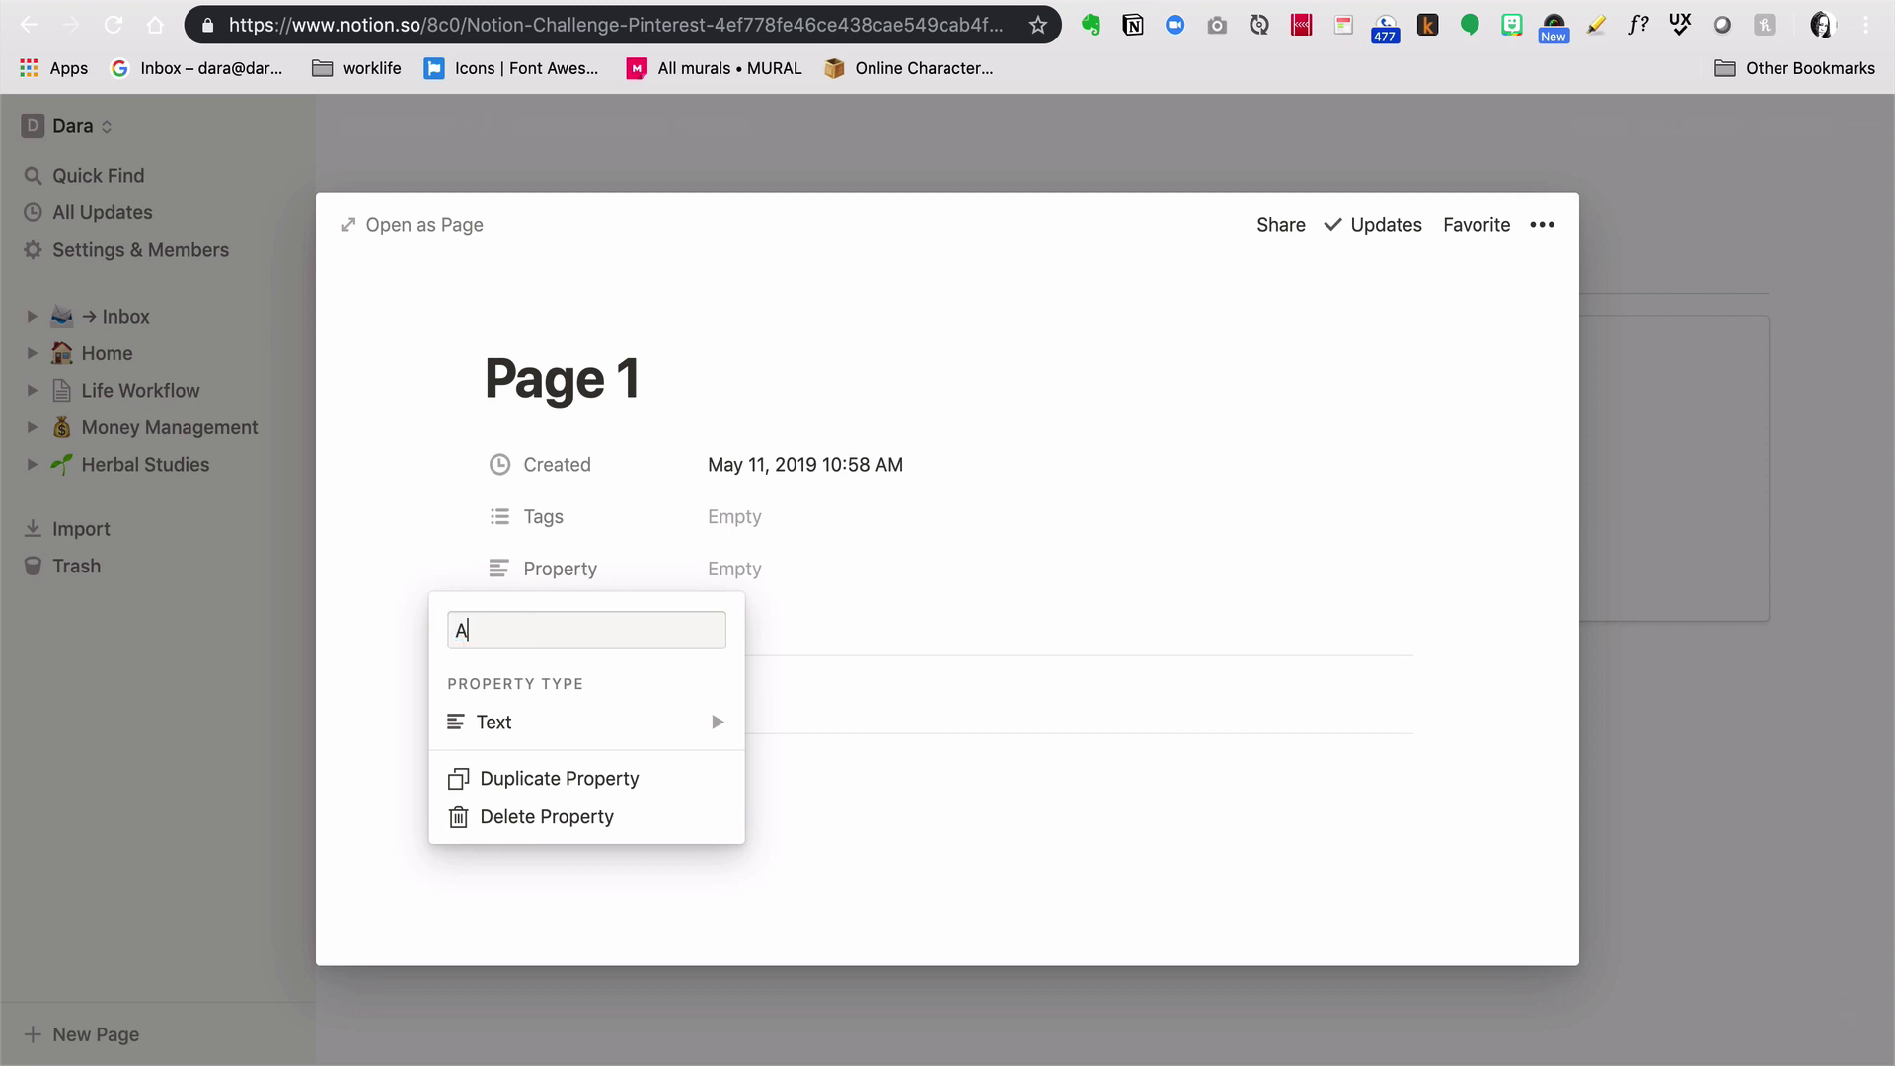
pyautogui.click(632, 725)
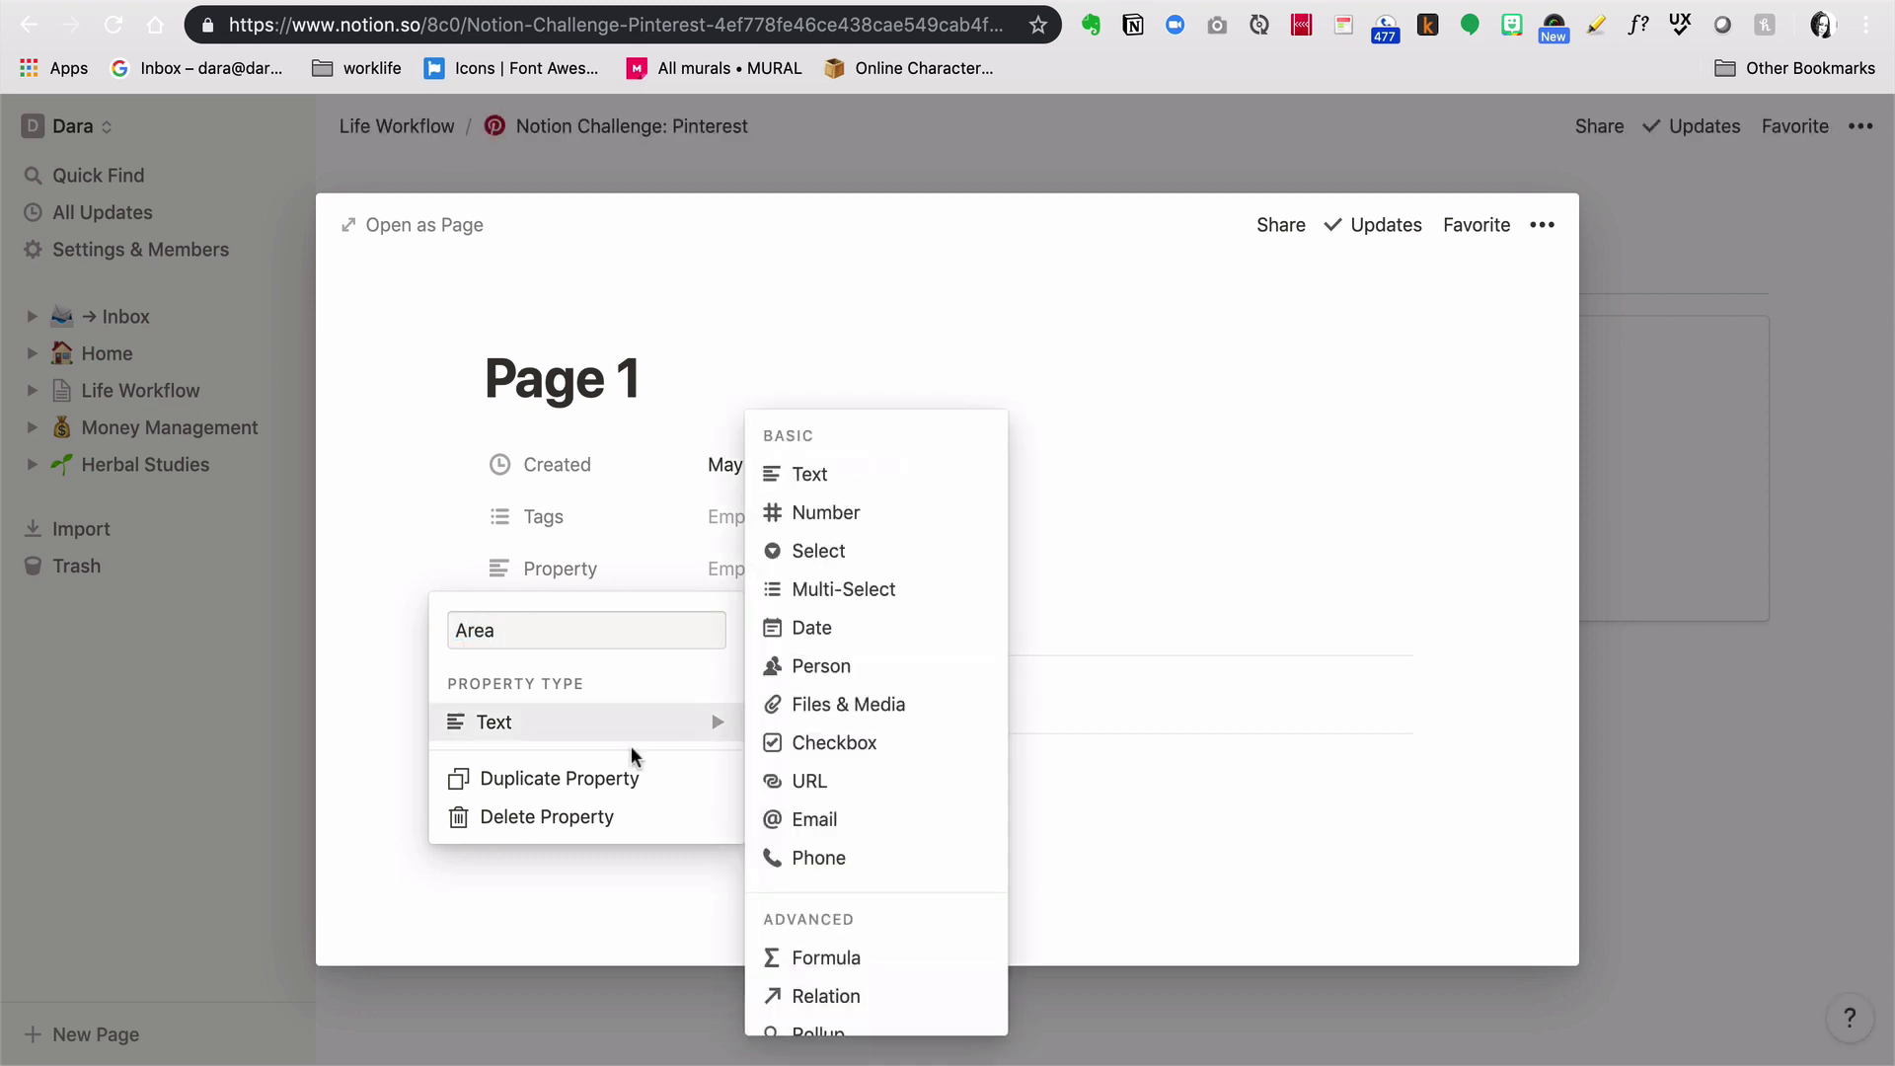
pyautogui.click(825, 549)
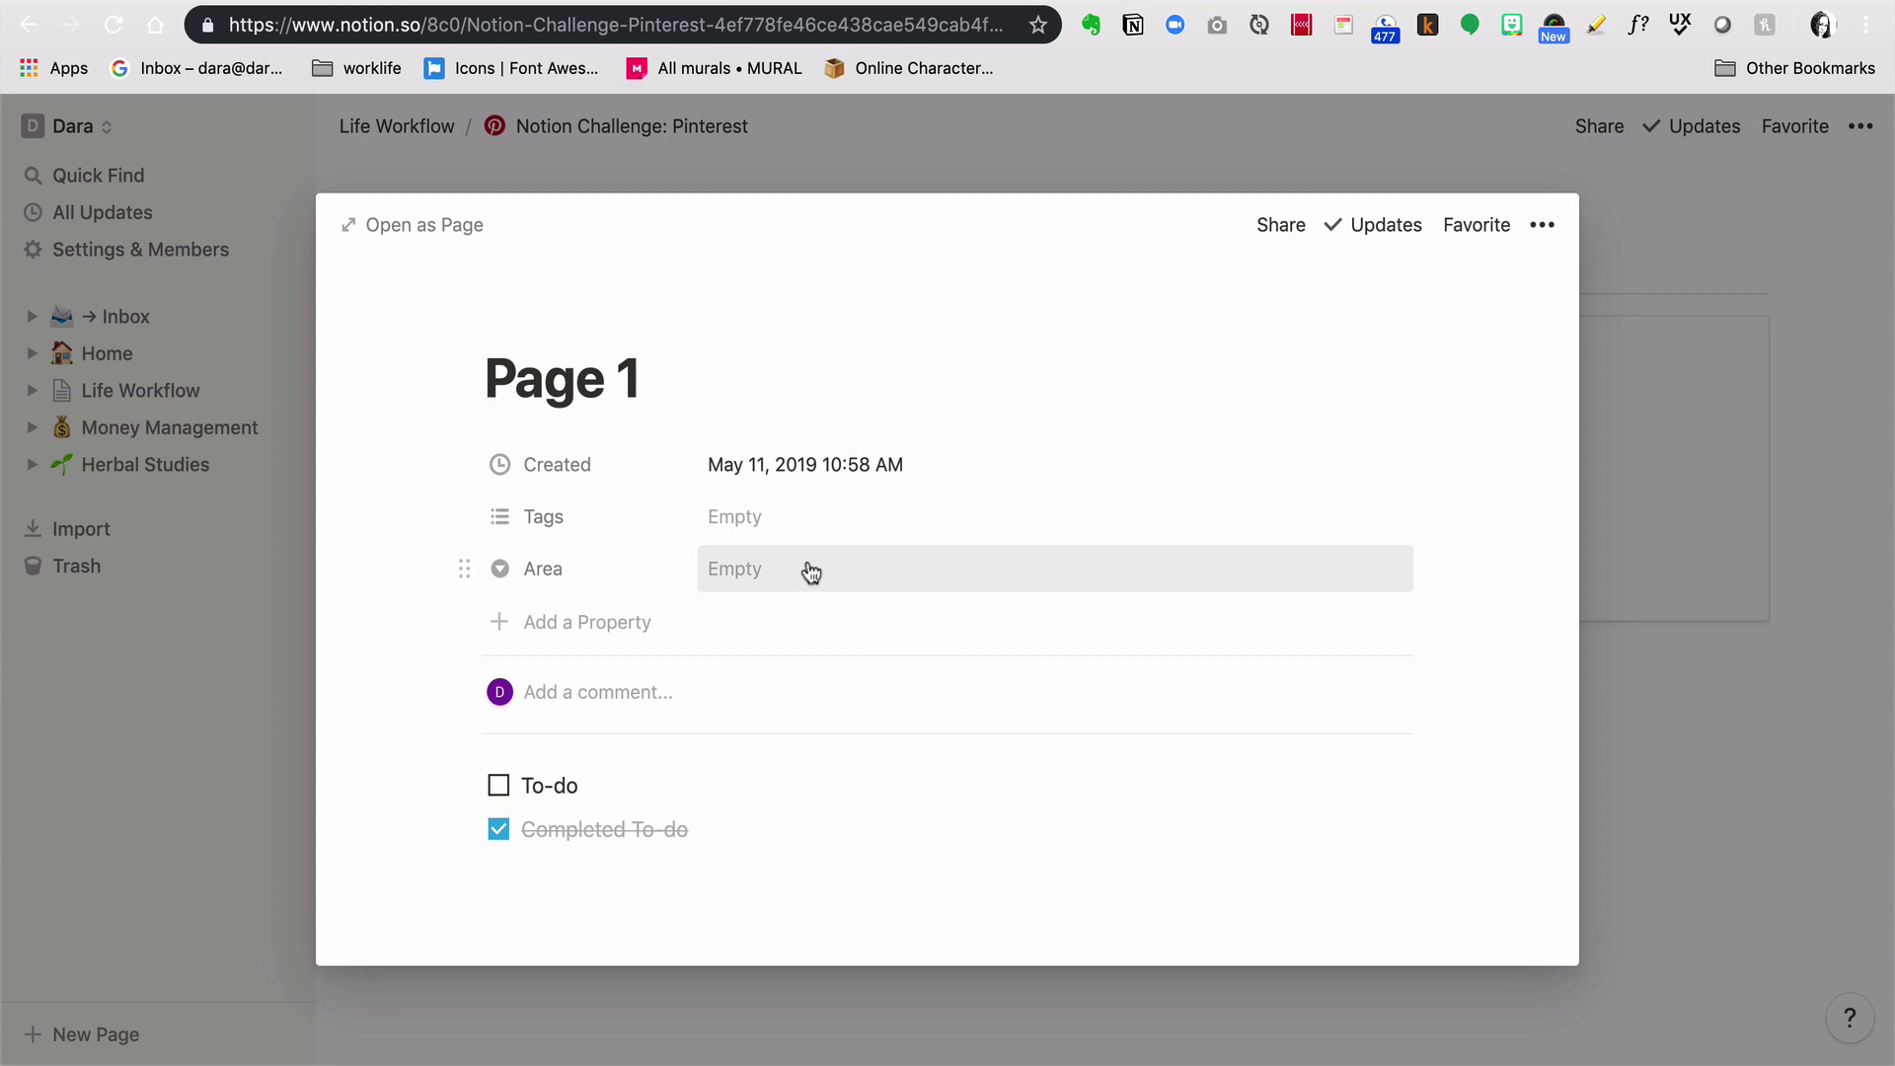
pyautogui.click(225, 3)
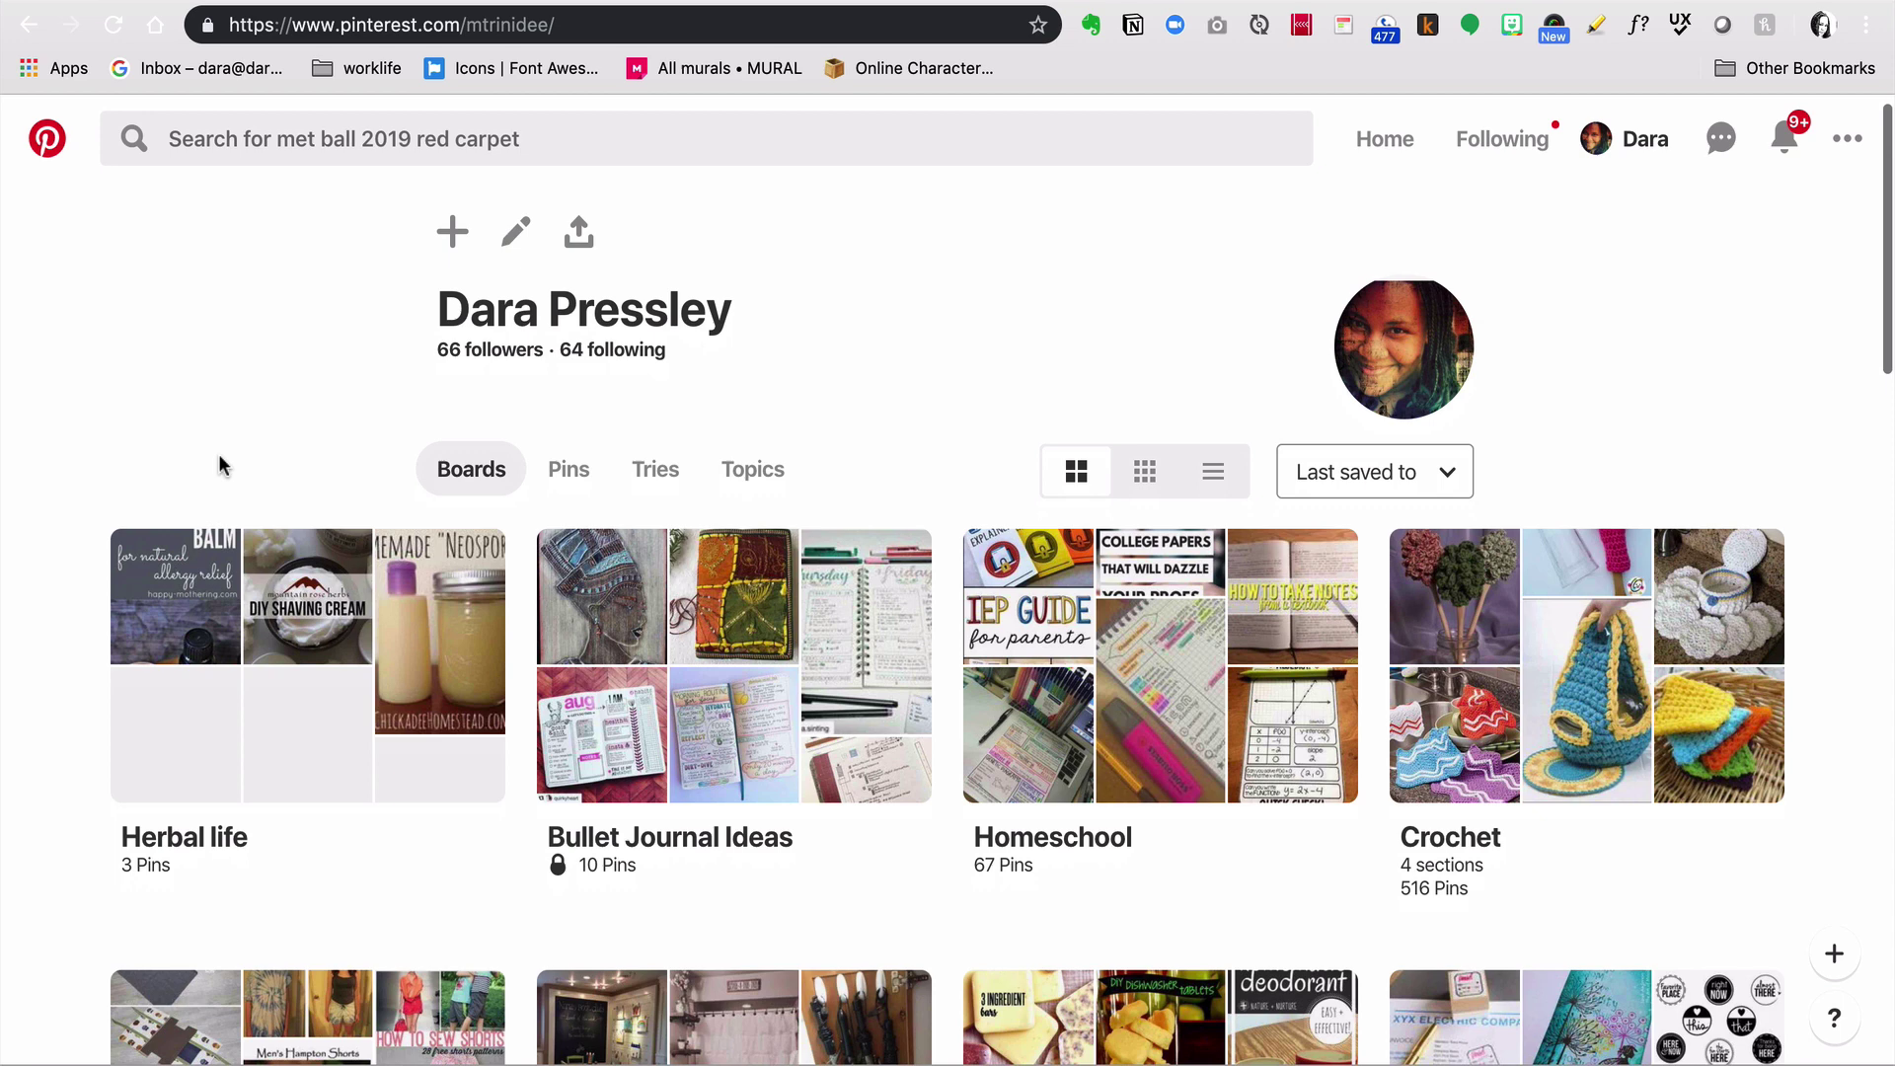
pyautogui.scroll(-3, 219, 465)
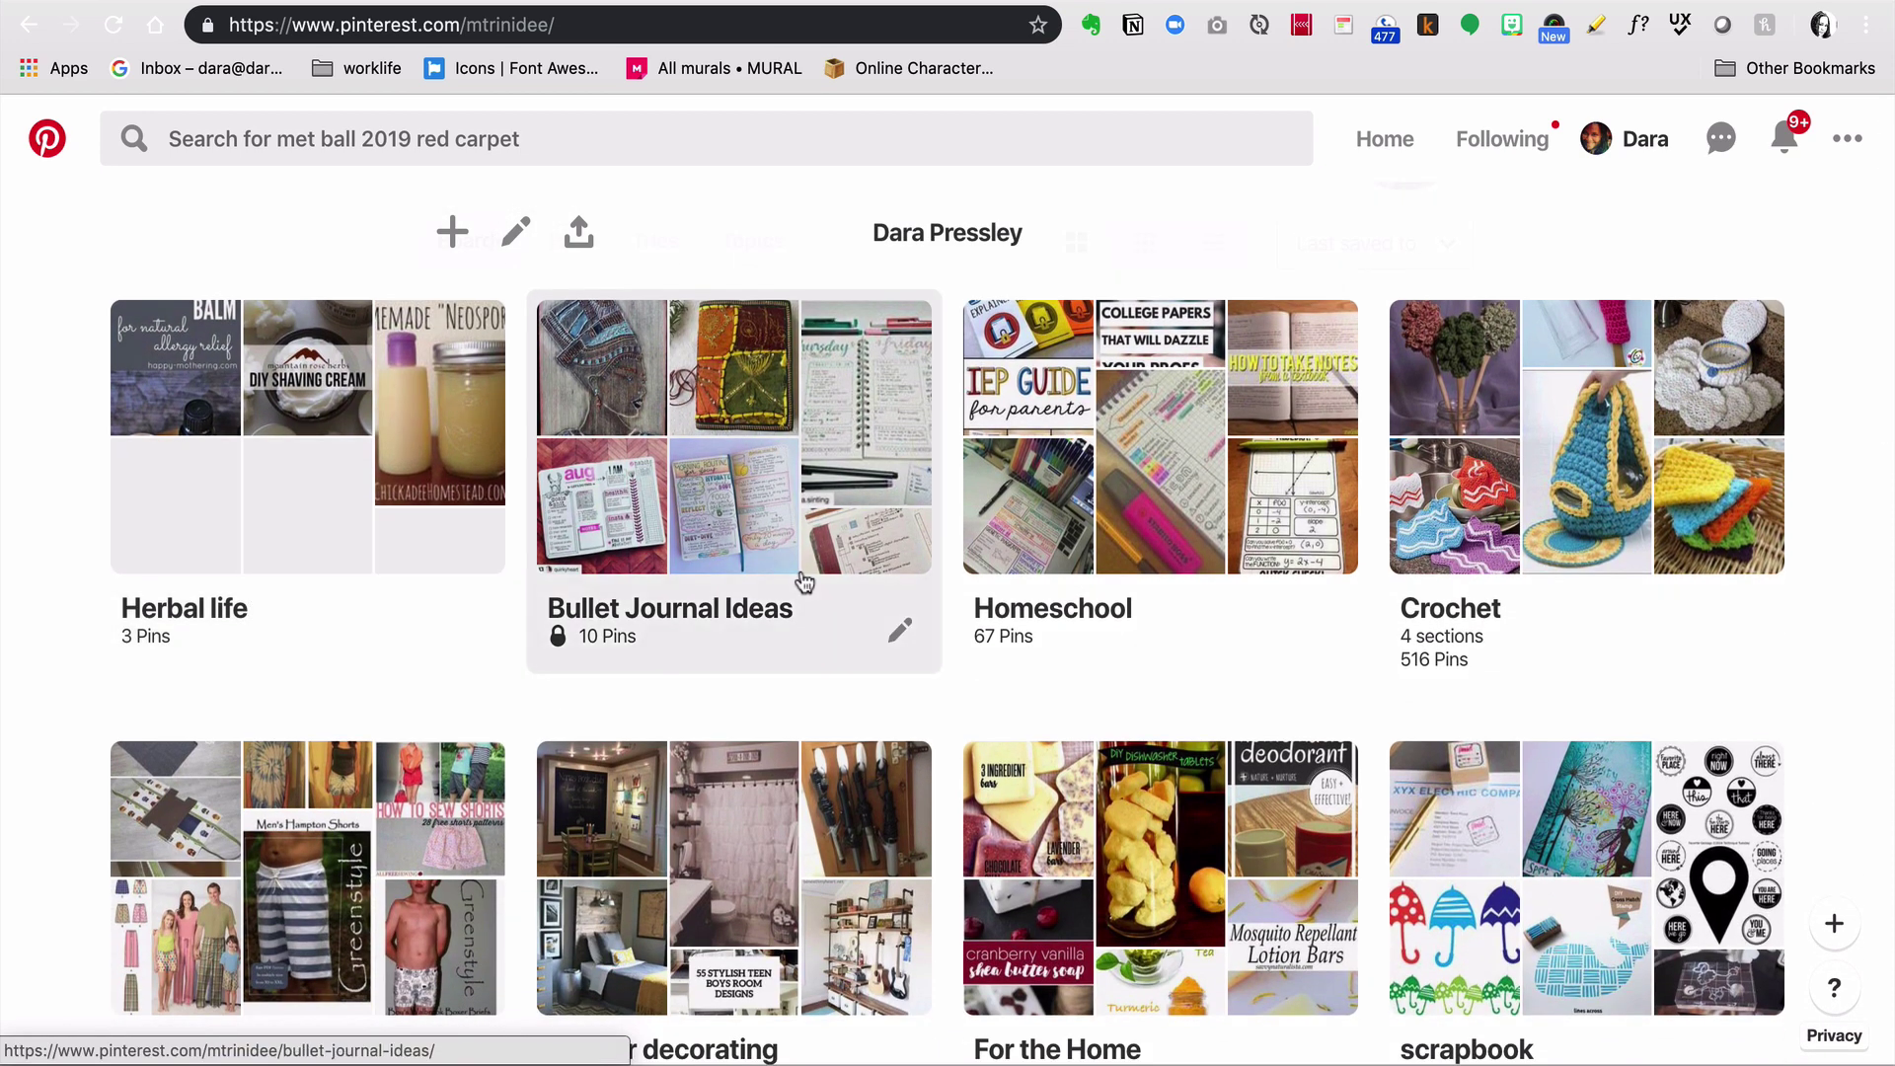
pyautogui.scroll(3, 960, 632)
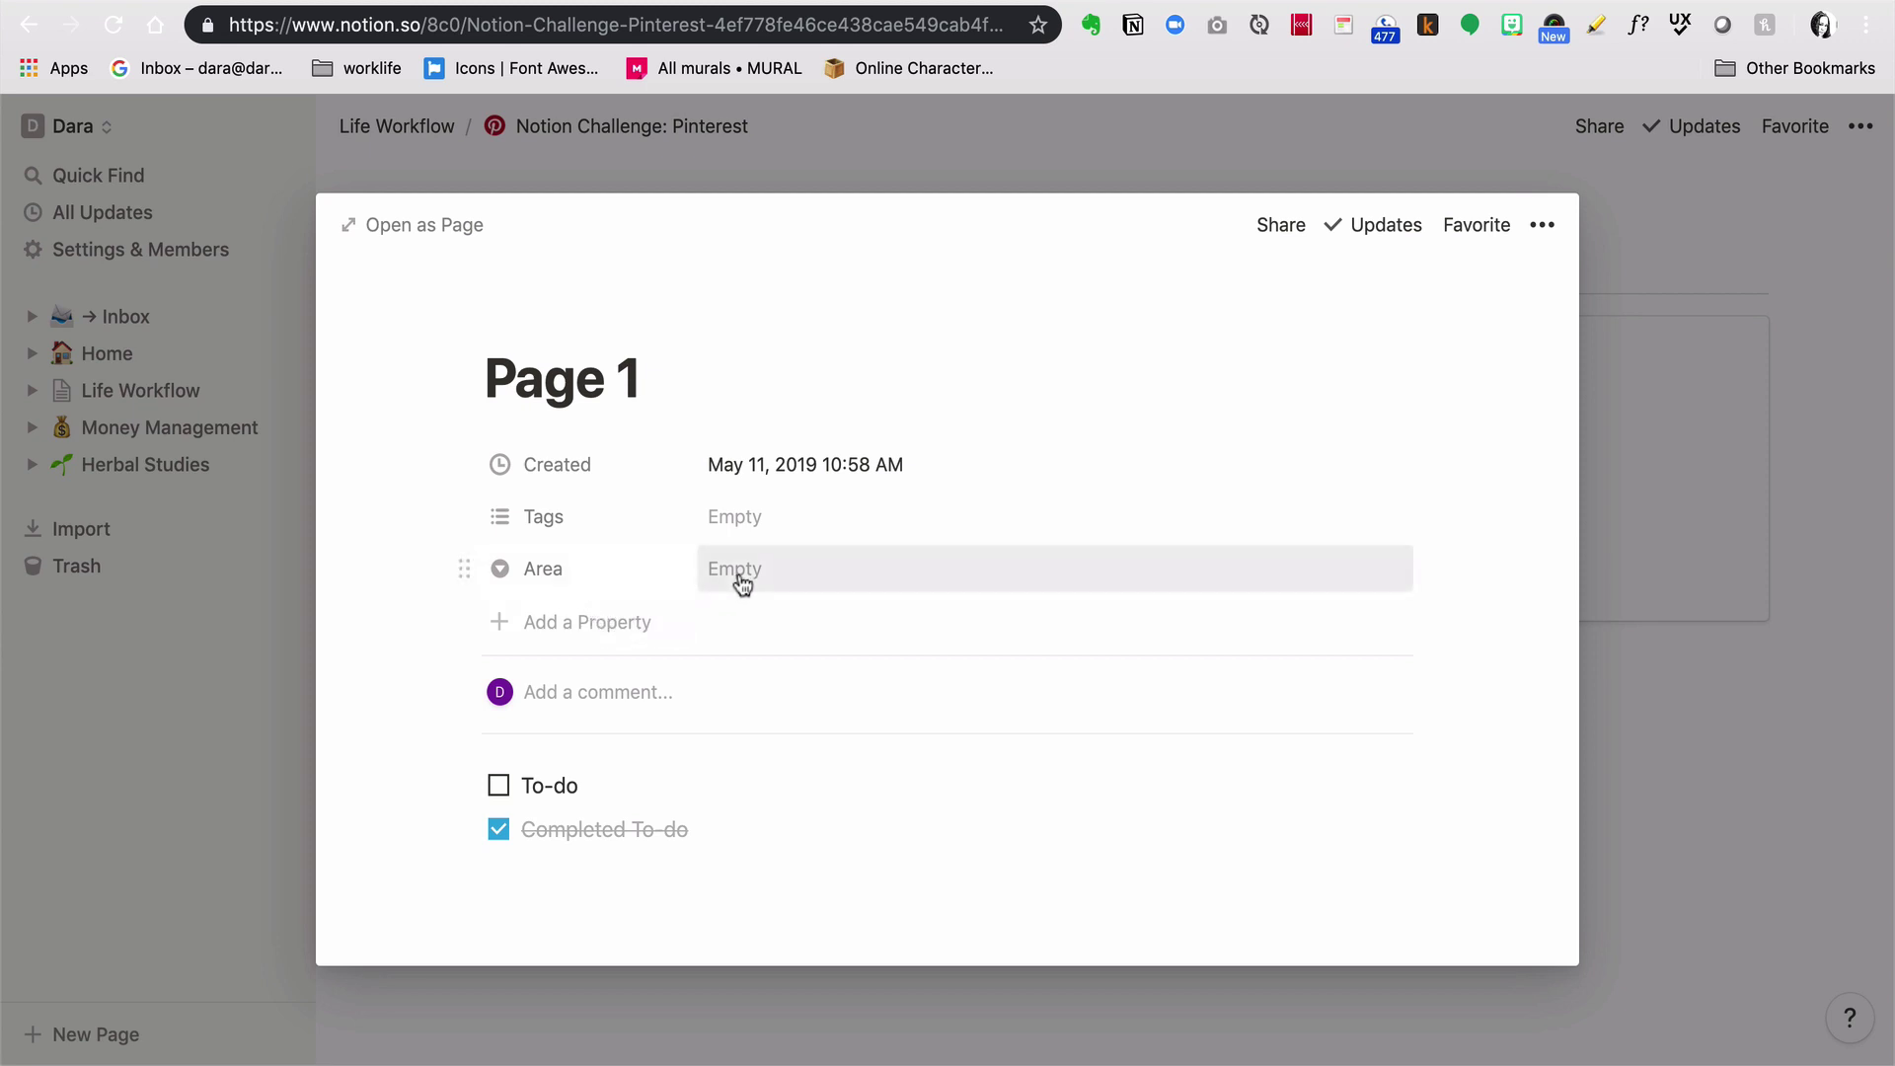
# Step: Create Inbox and Herbal as Area options, removing each tag so Page 1's Area stays empty
pyautogui.click(739, 573)
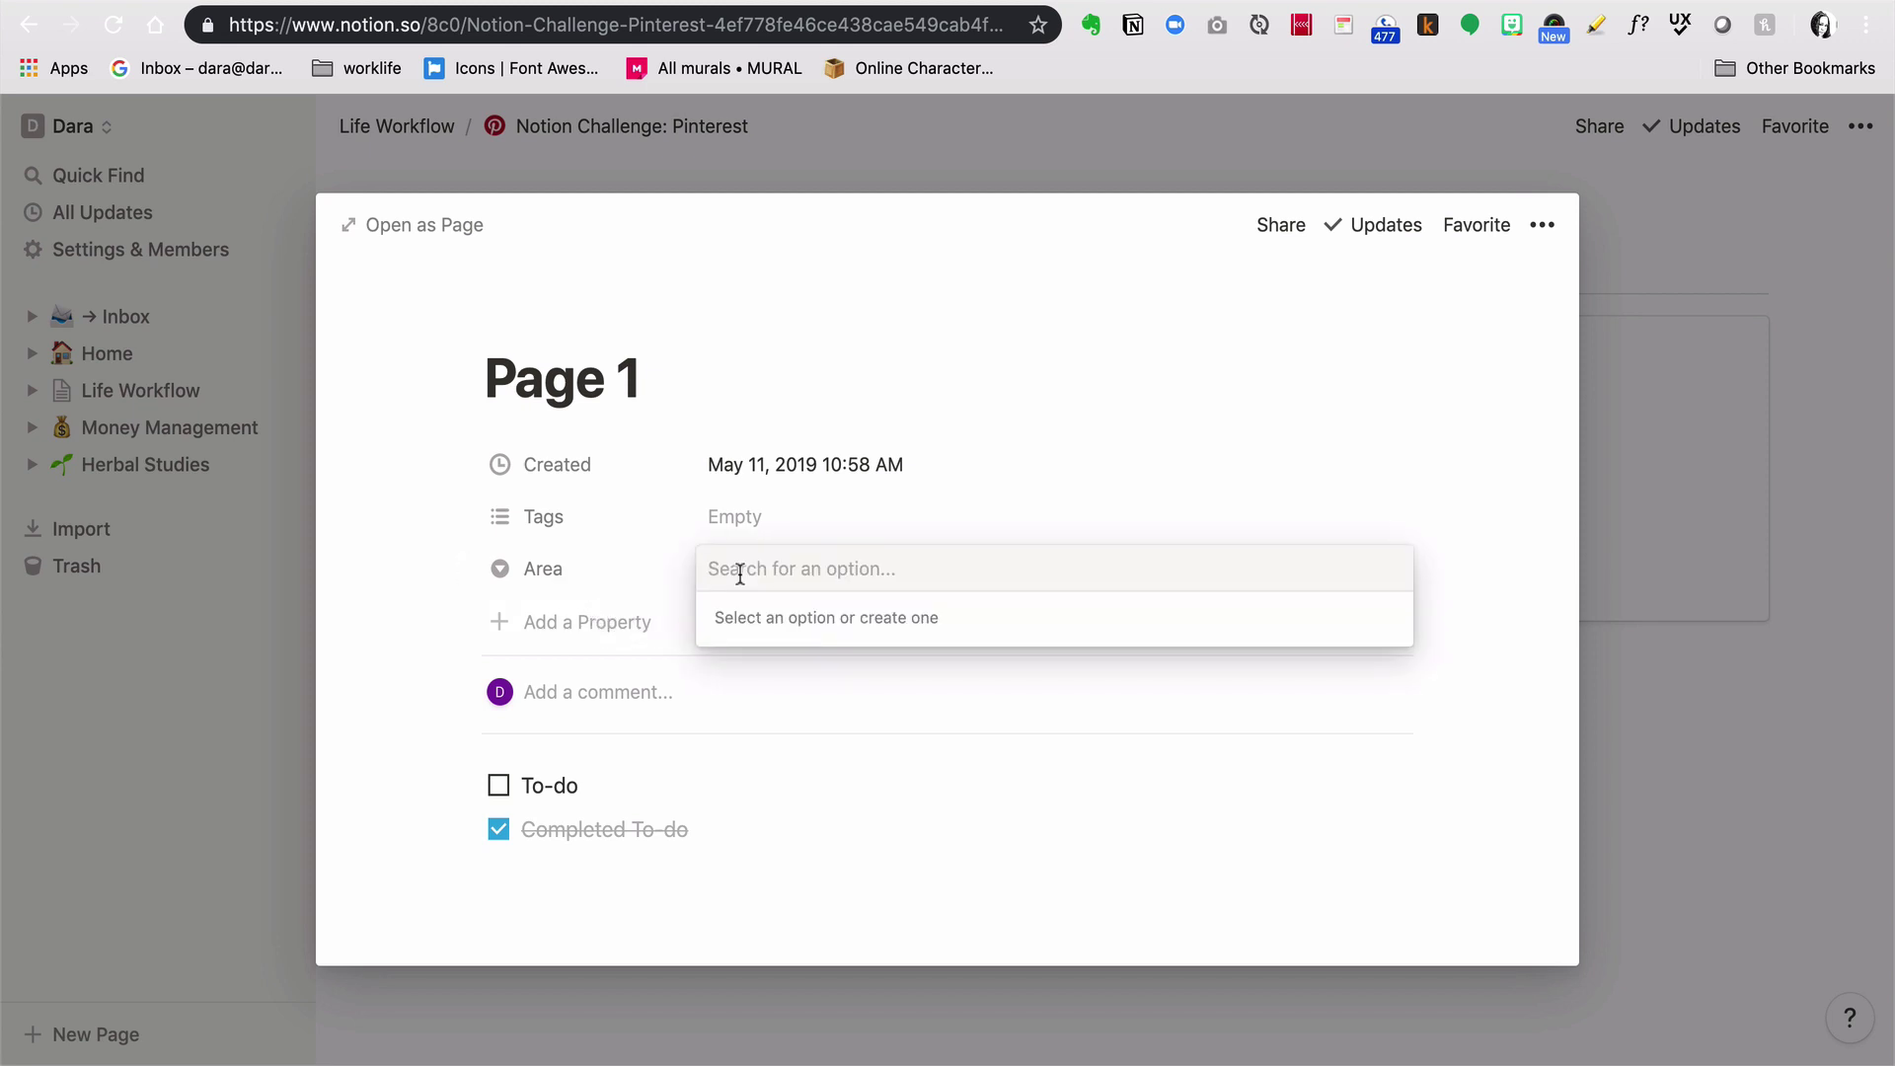
pyautogui.write('Inbox')
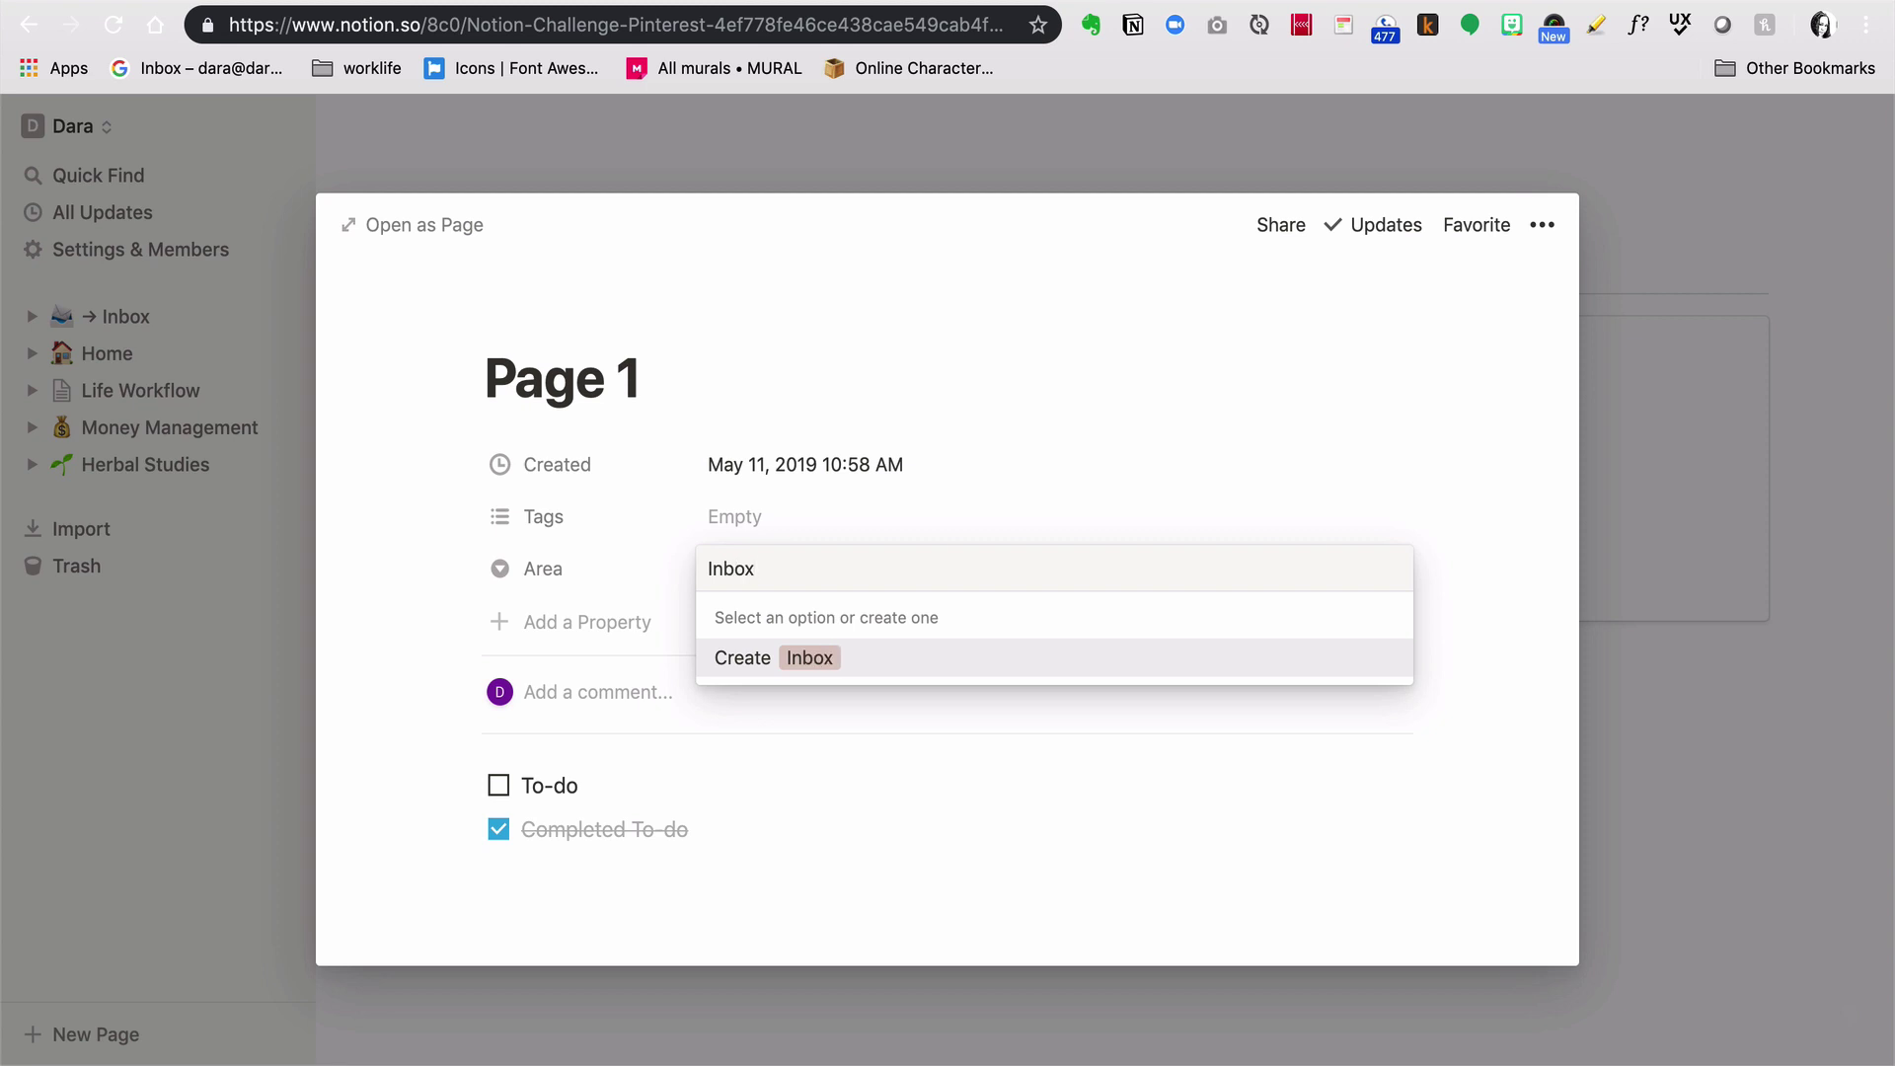
pyautogui.press('Return')
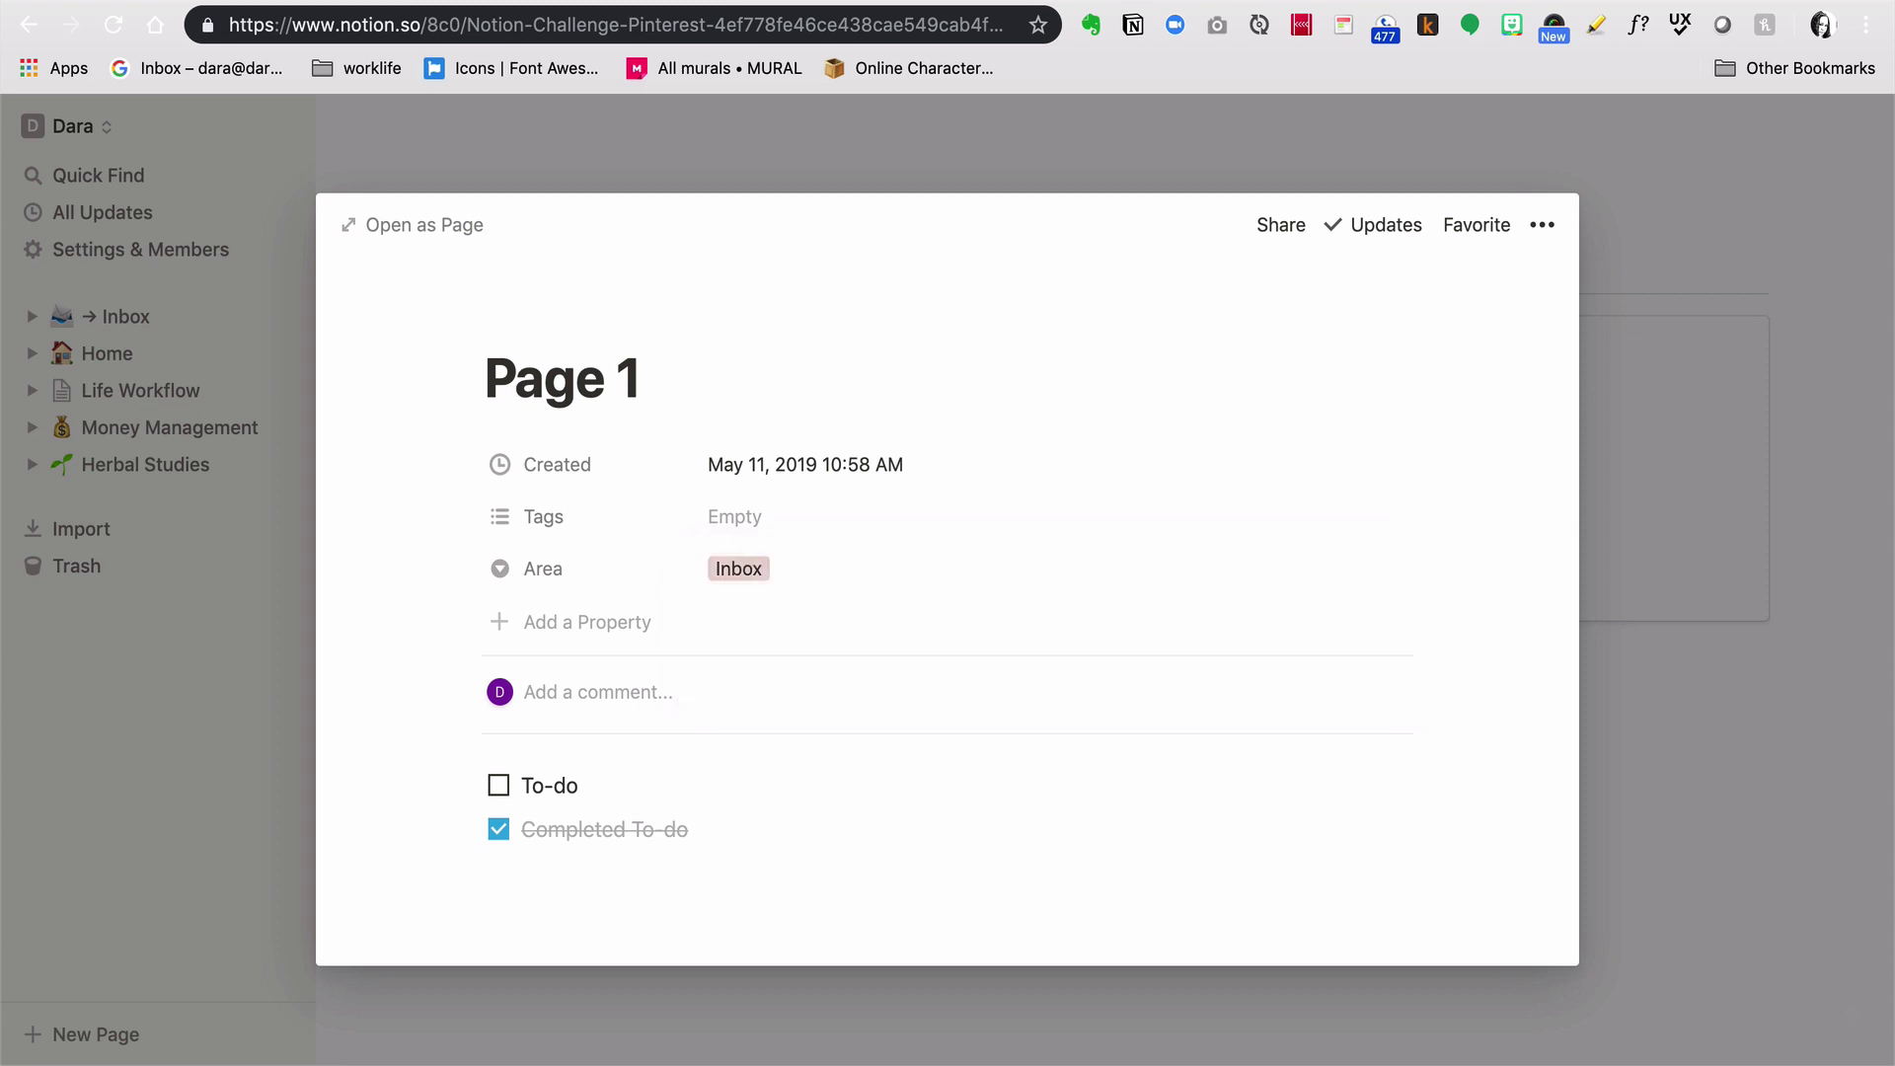
pyautogui.click(796, 569)
pyautogui.click(777, 568)
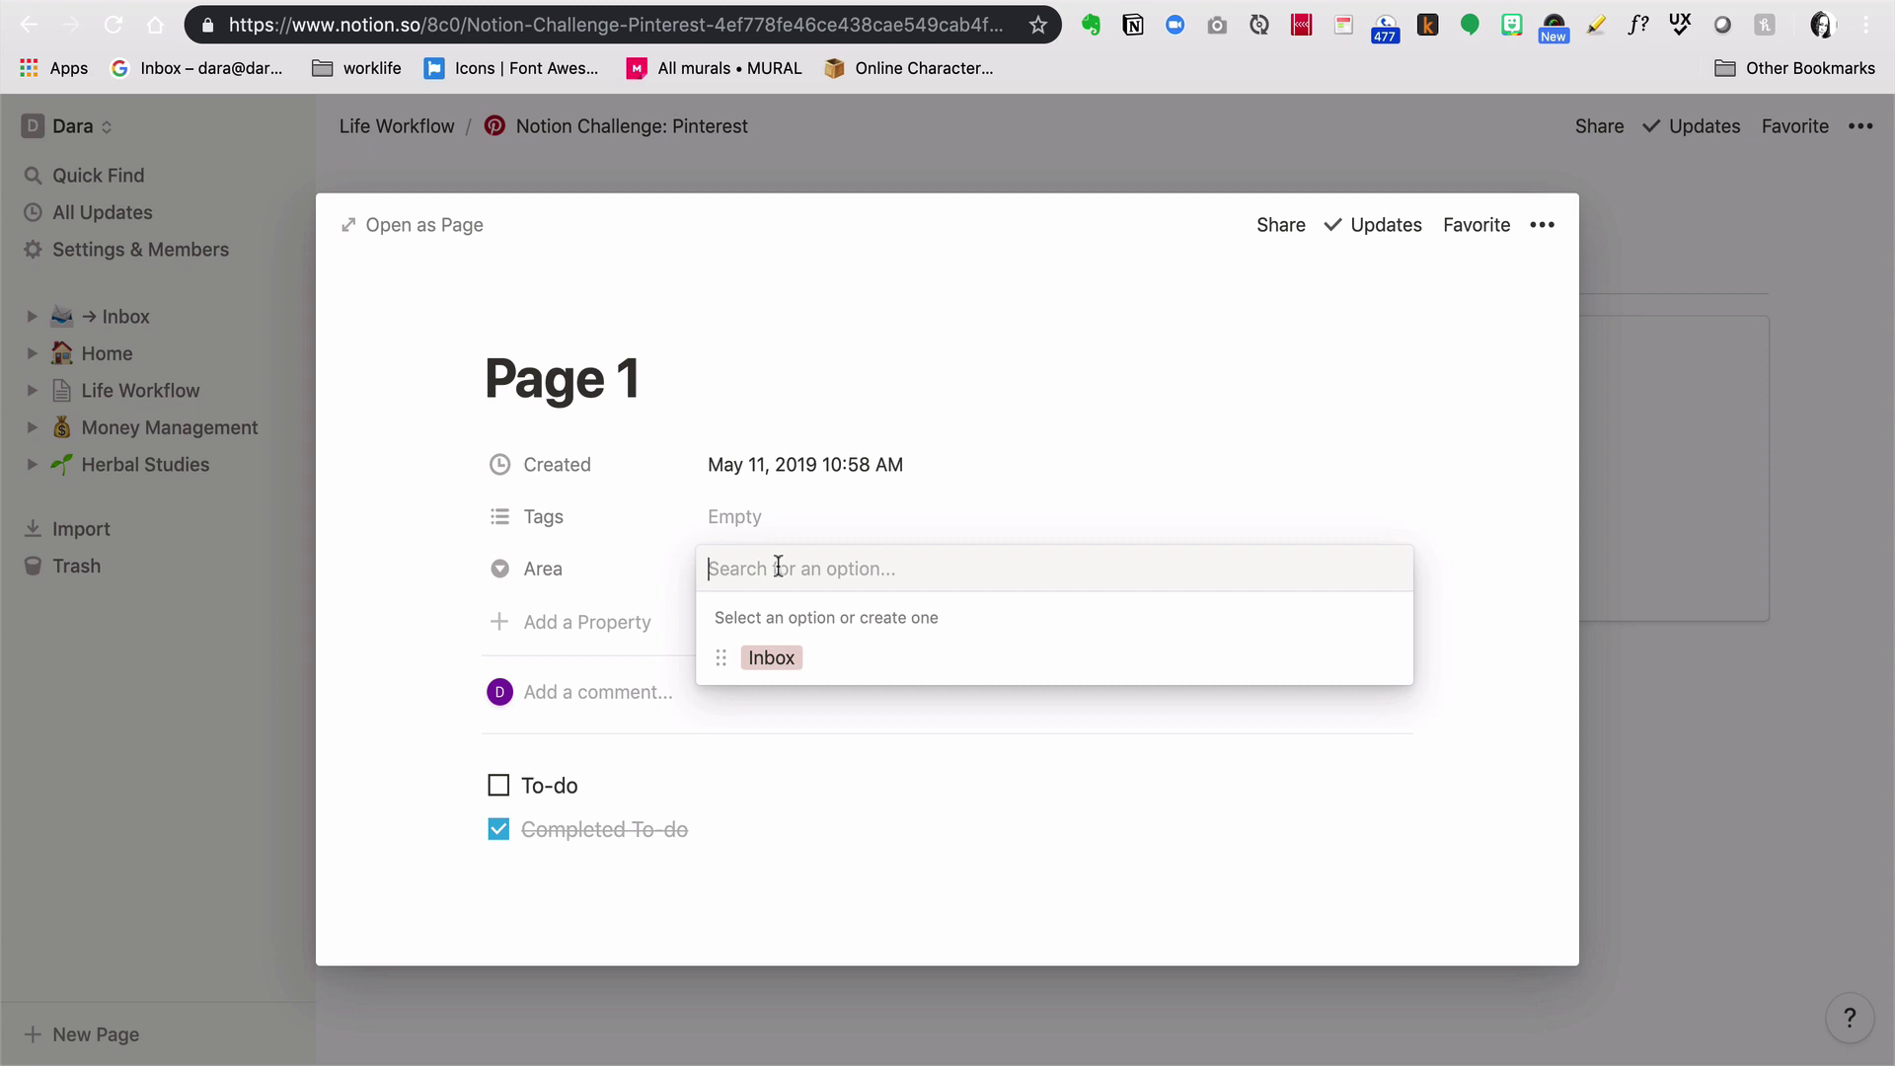
pyautogui.write('H')
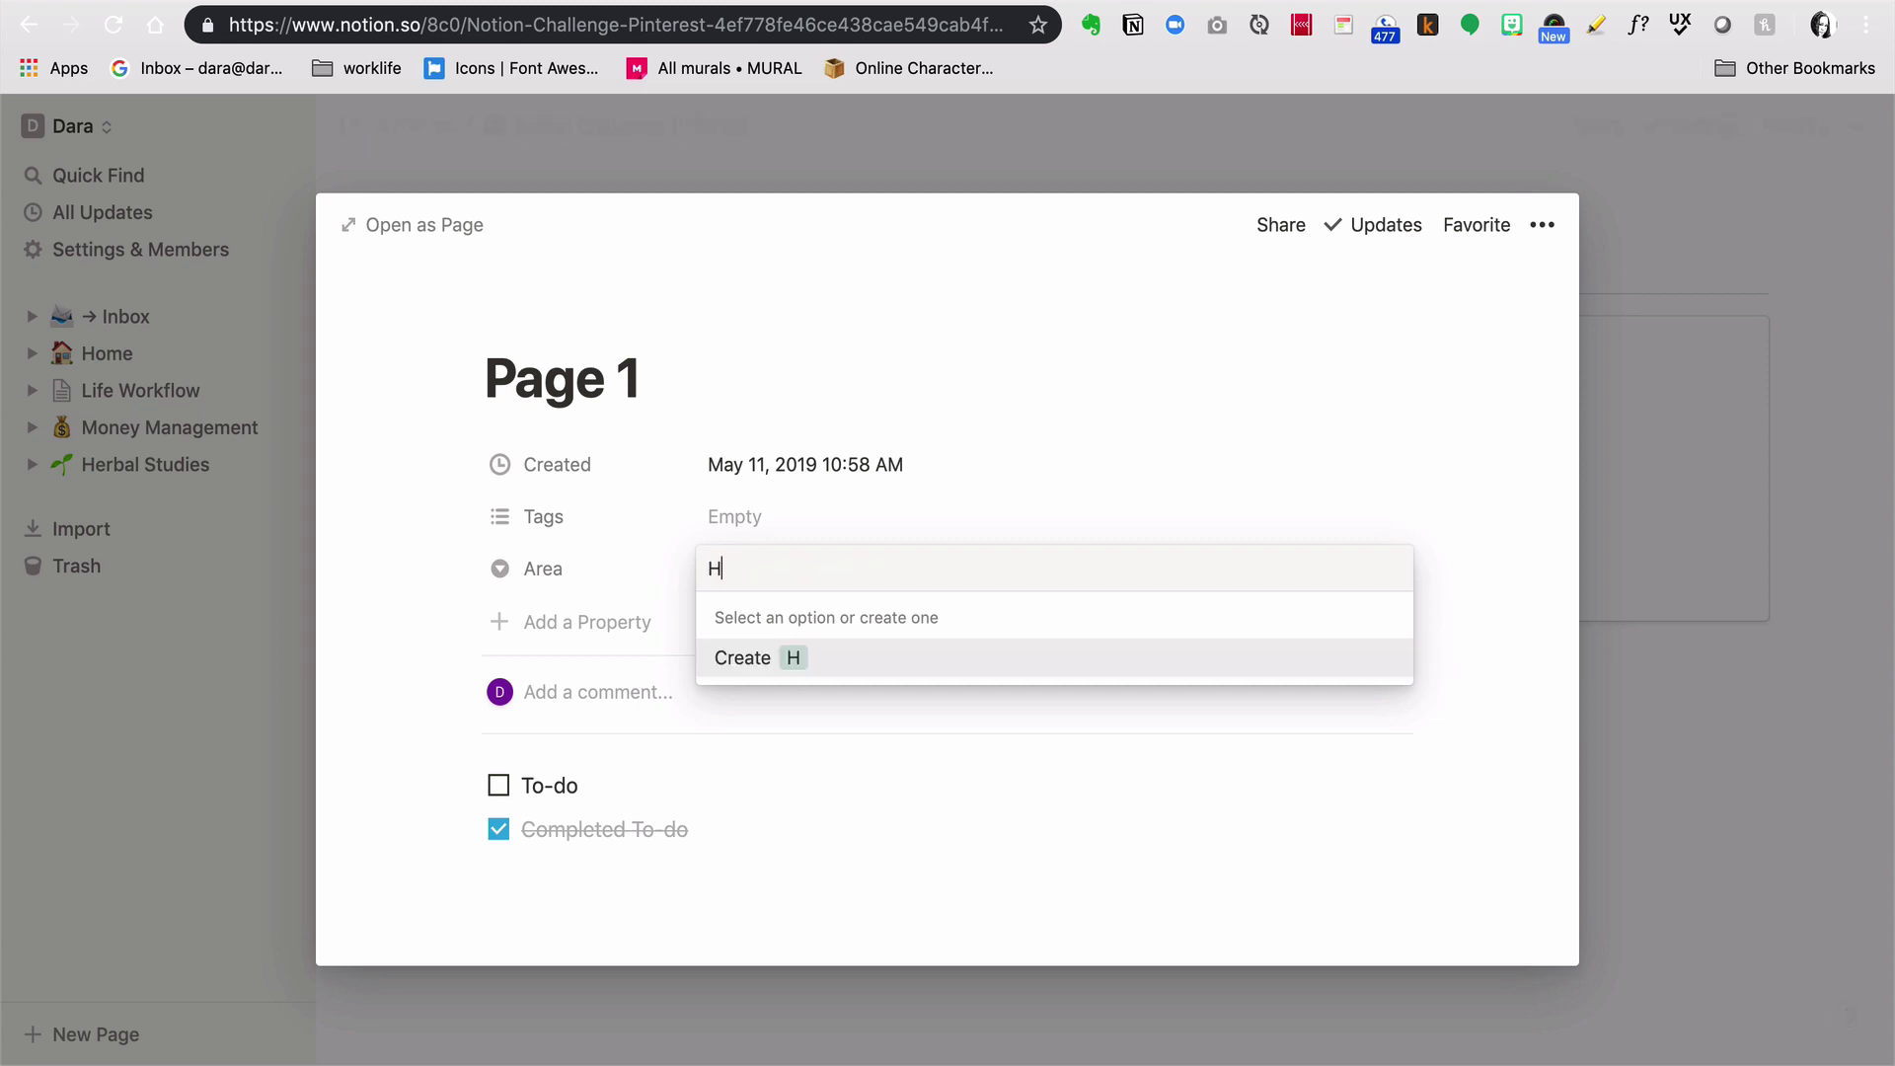
pyautogui.write('erbal')
pyautogui.press('Return')
pyautogui.click(808, 578)
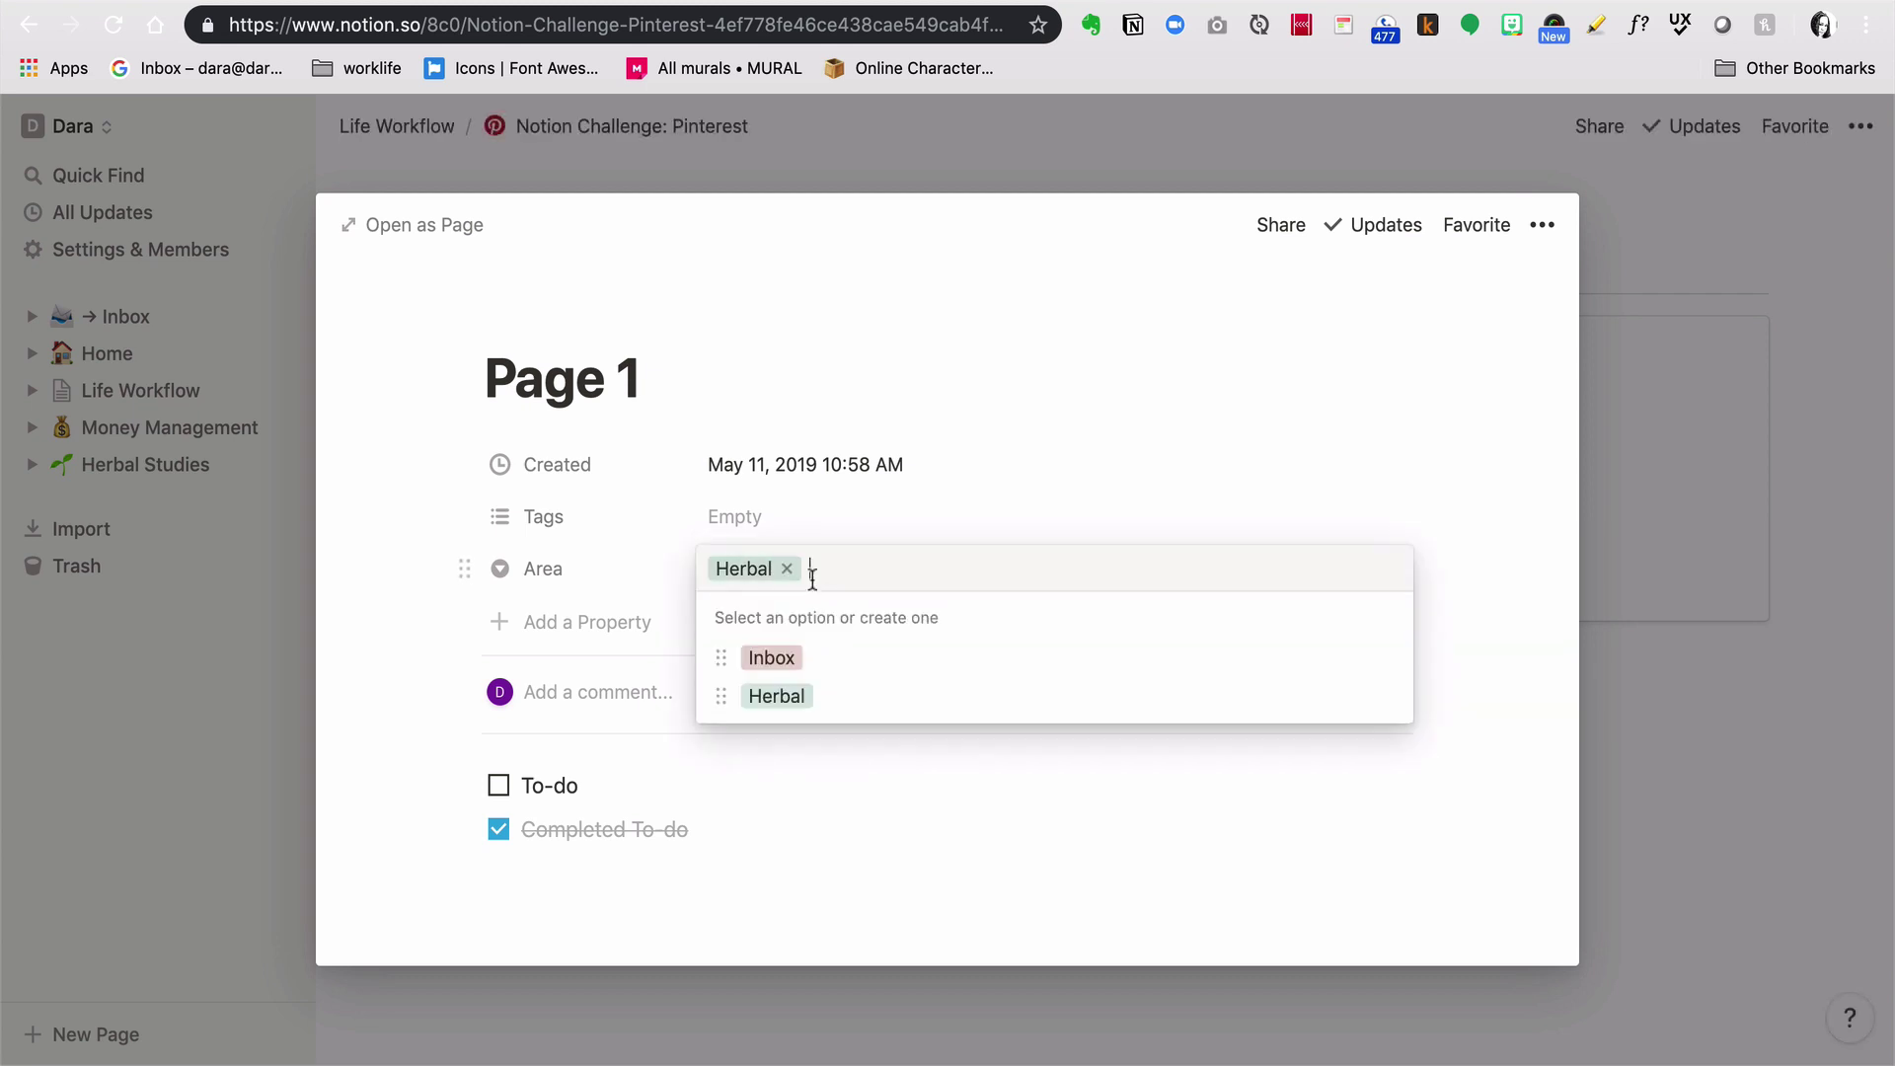
pyautogui.click(787, 570)
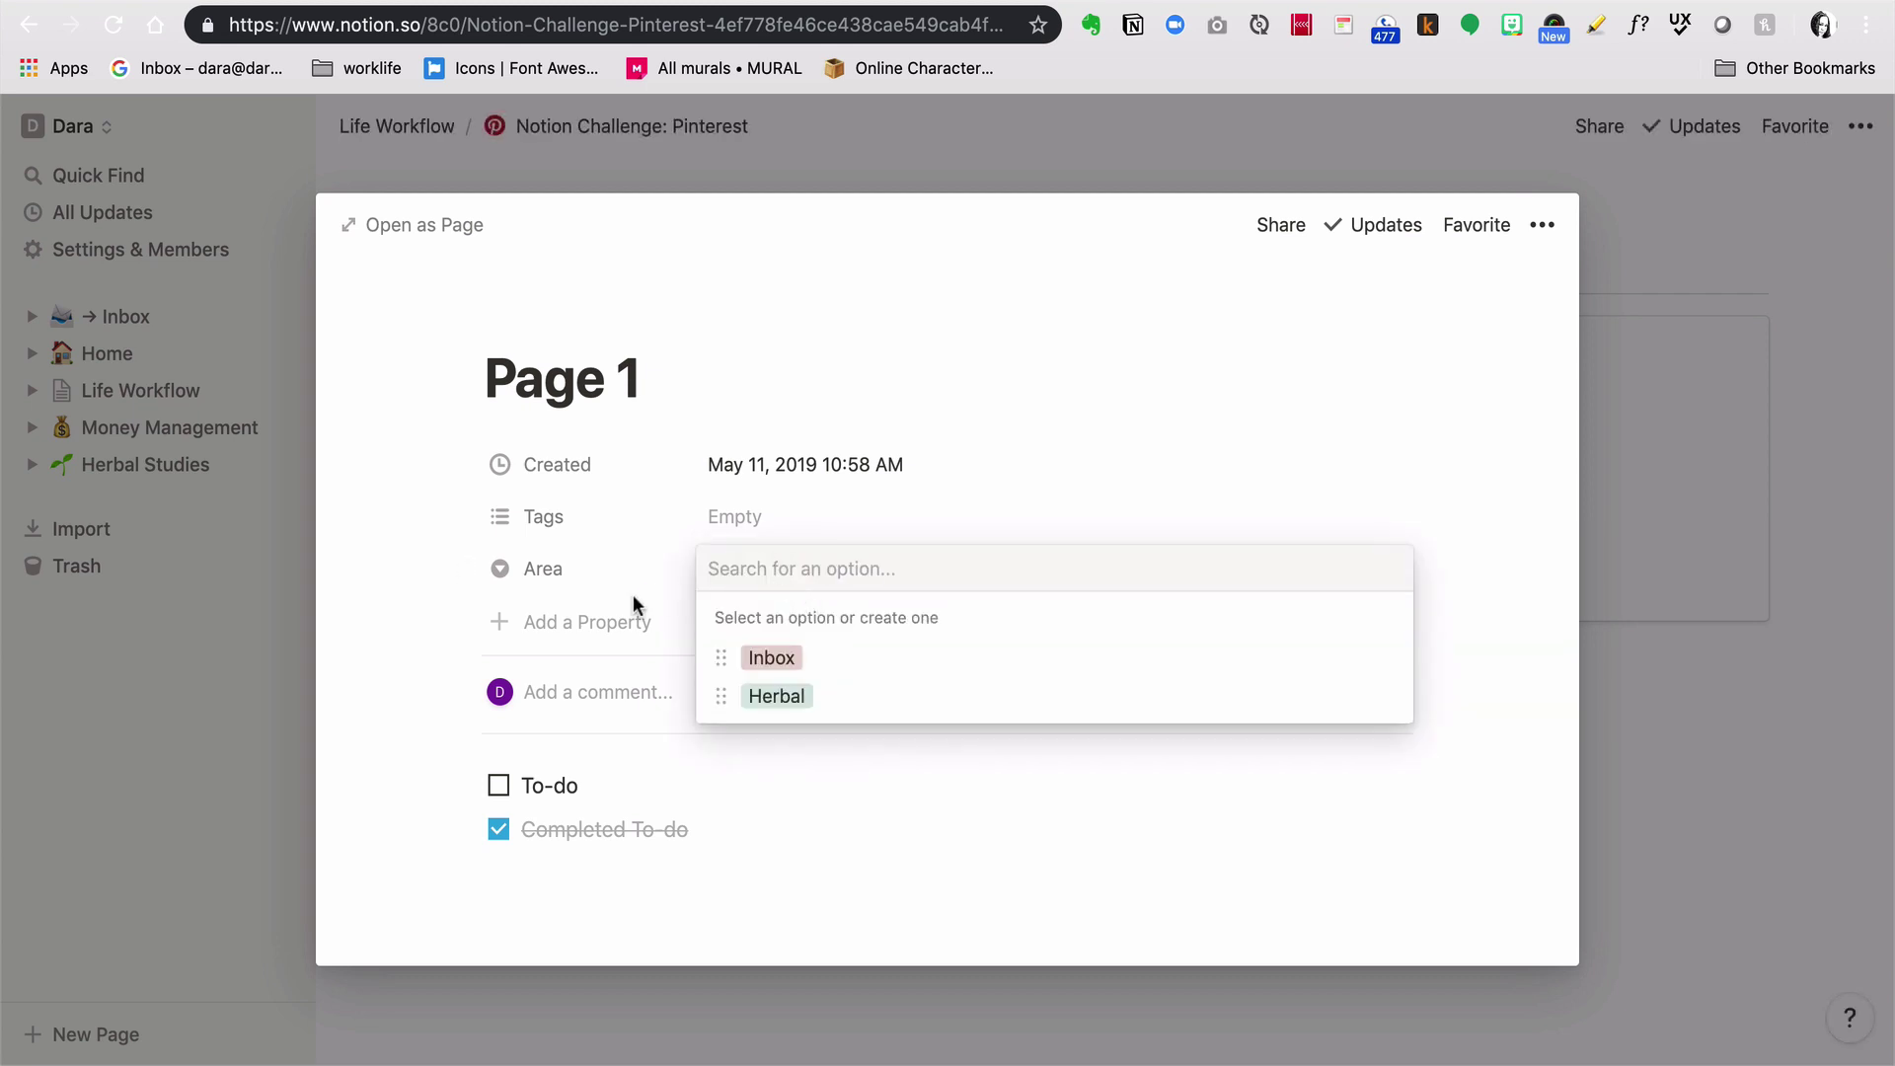
# Step: Add a second Select-type property named Status to Page 1
pyautogui.click(624, 620)
pyautogui.click(624, 620)
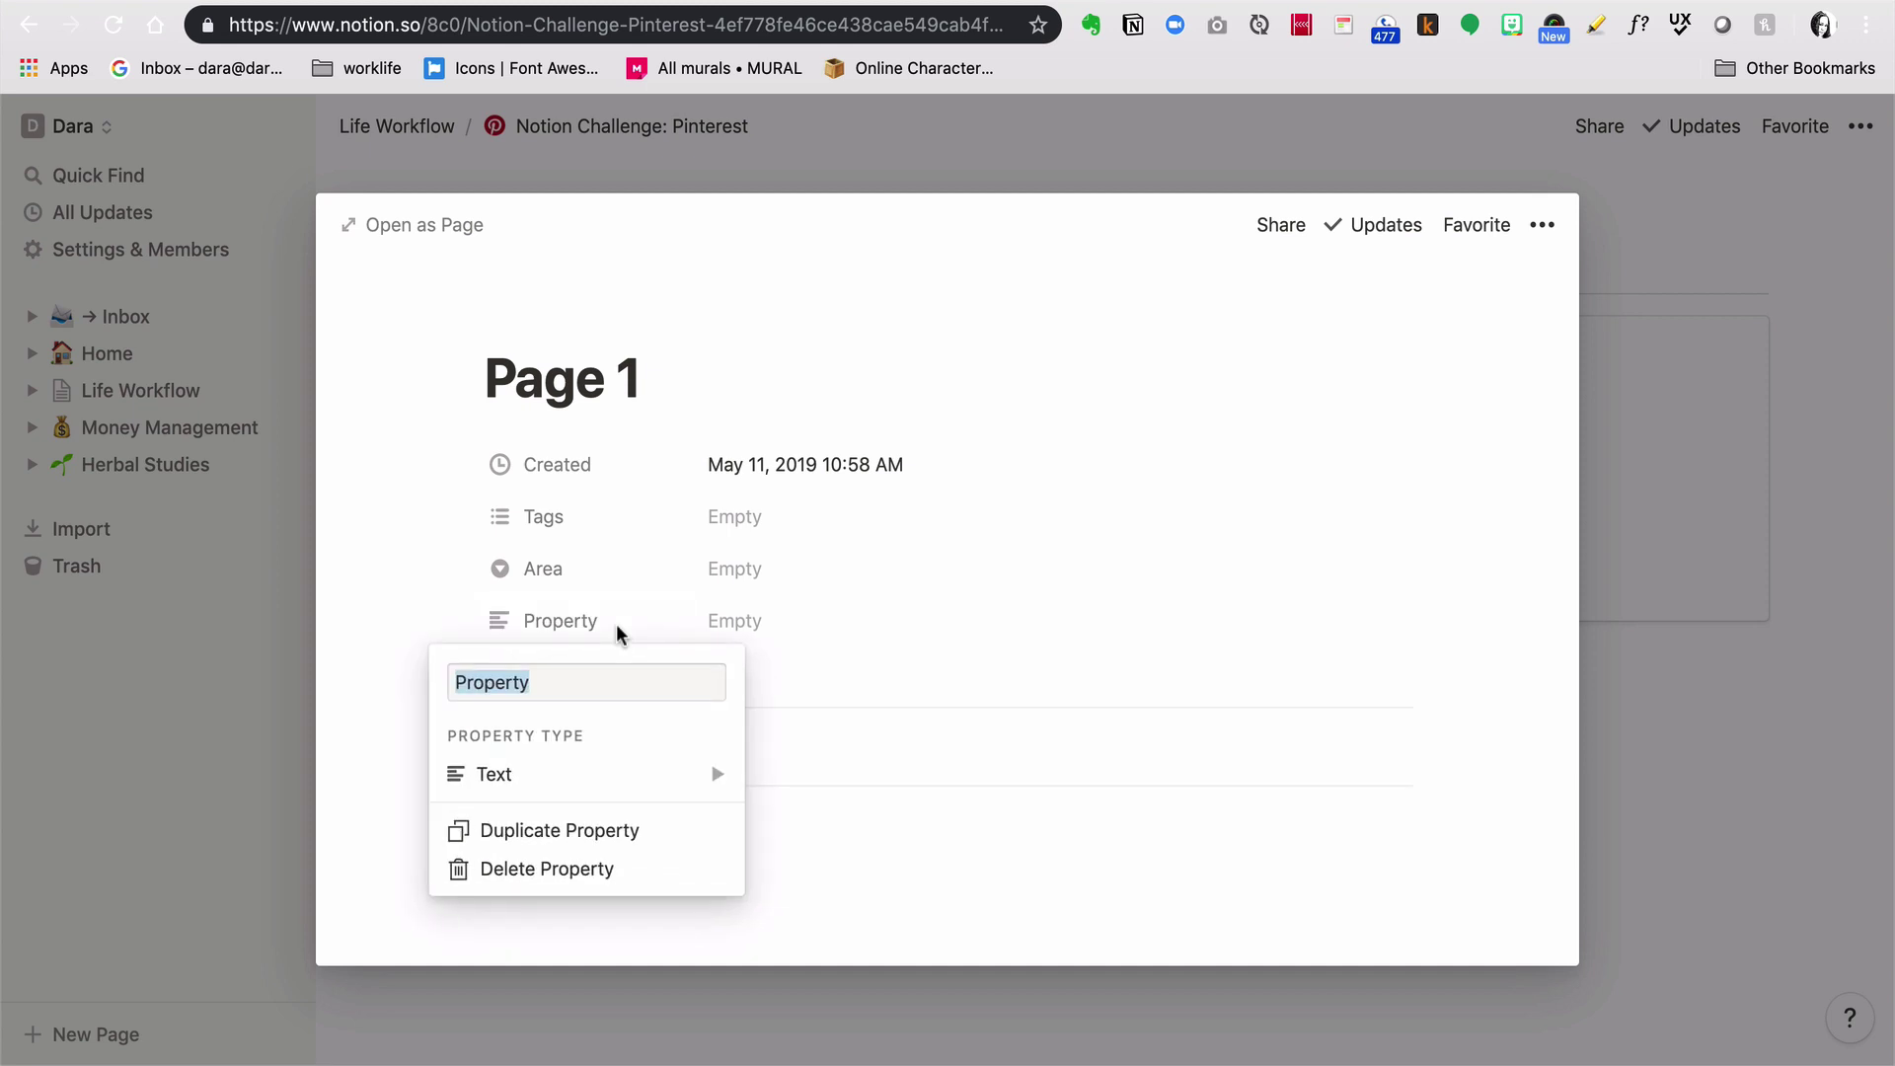
pyautogui.write('Status')
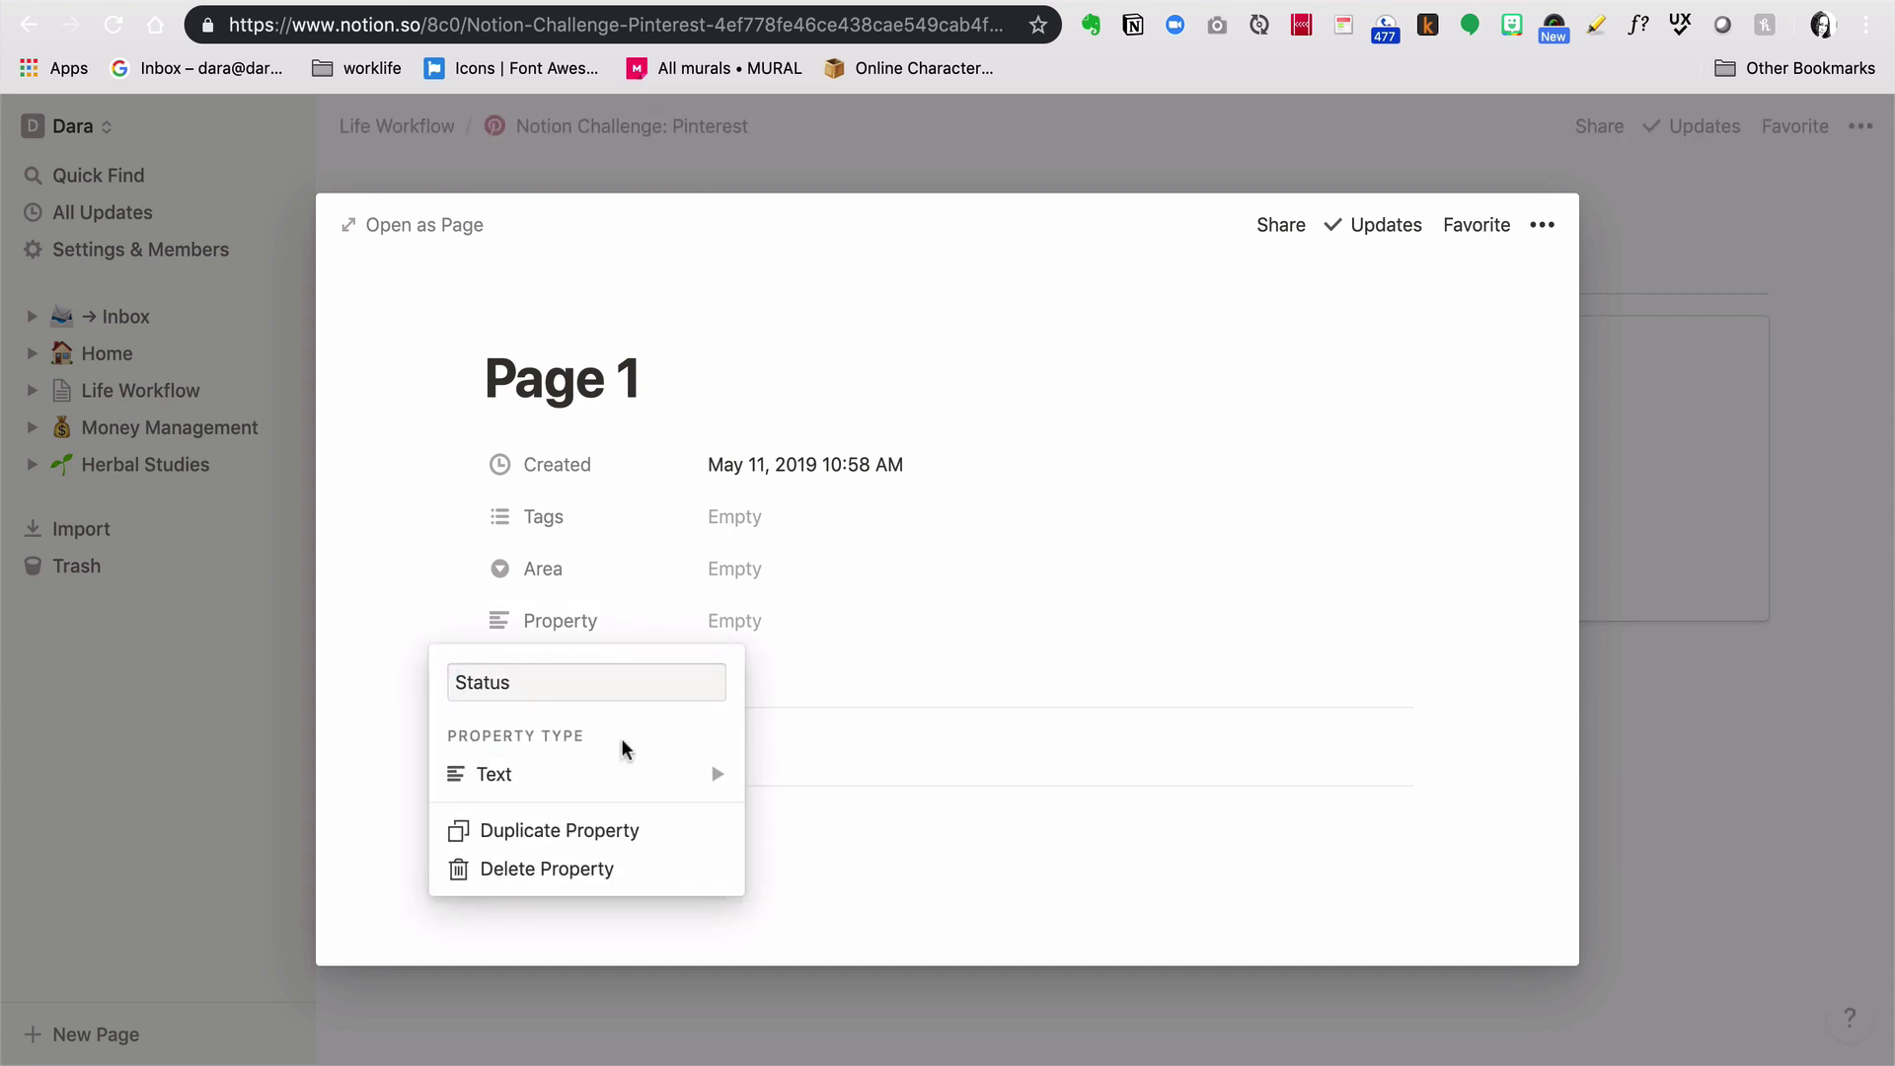
pyautogui.moveTo(634, 787)
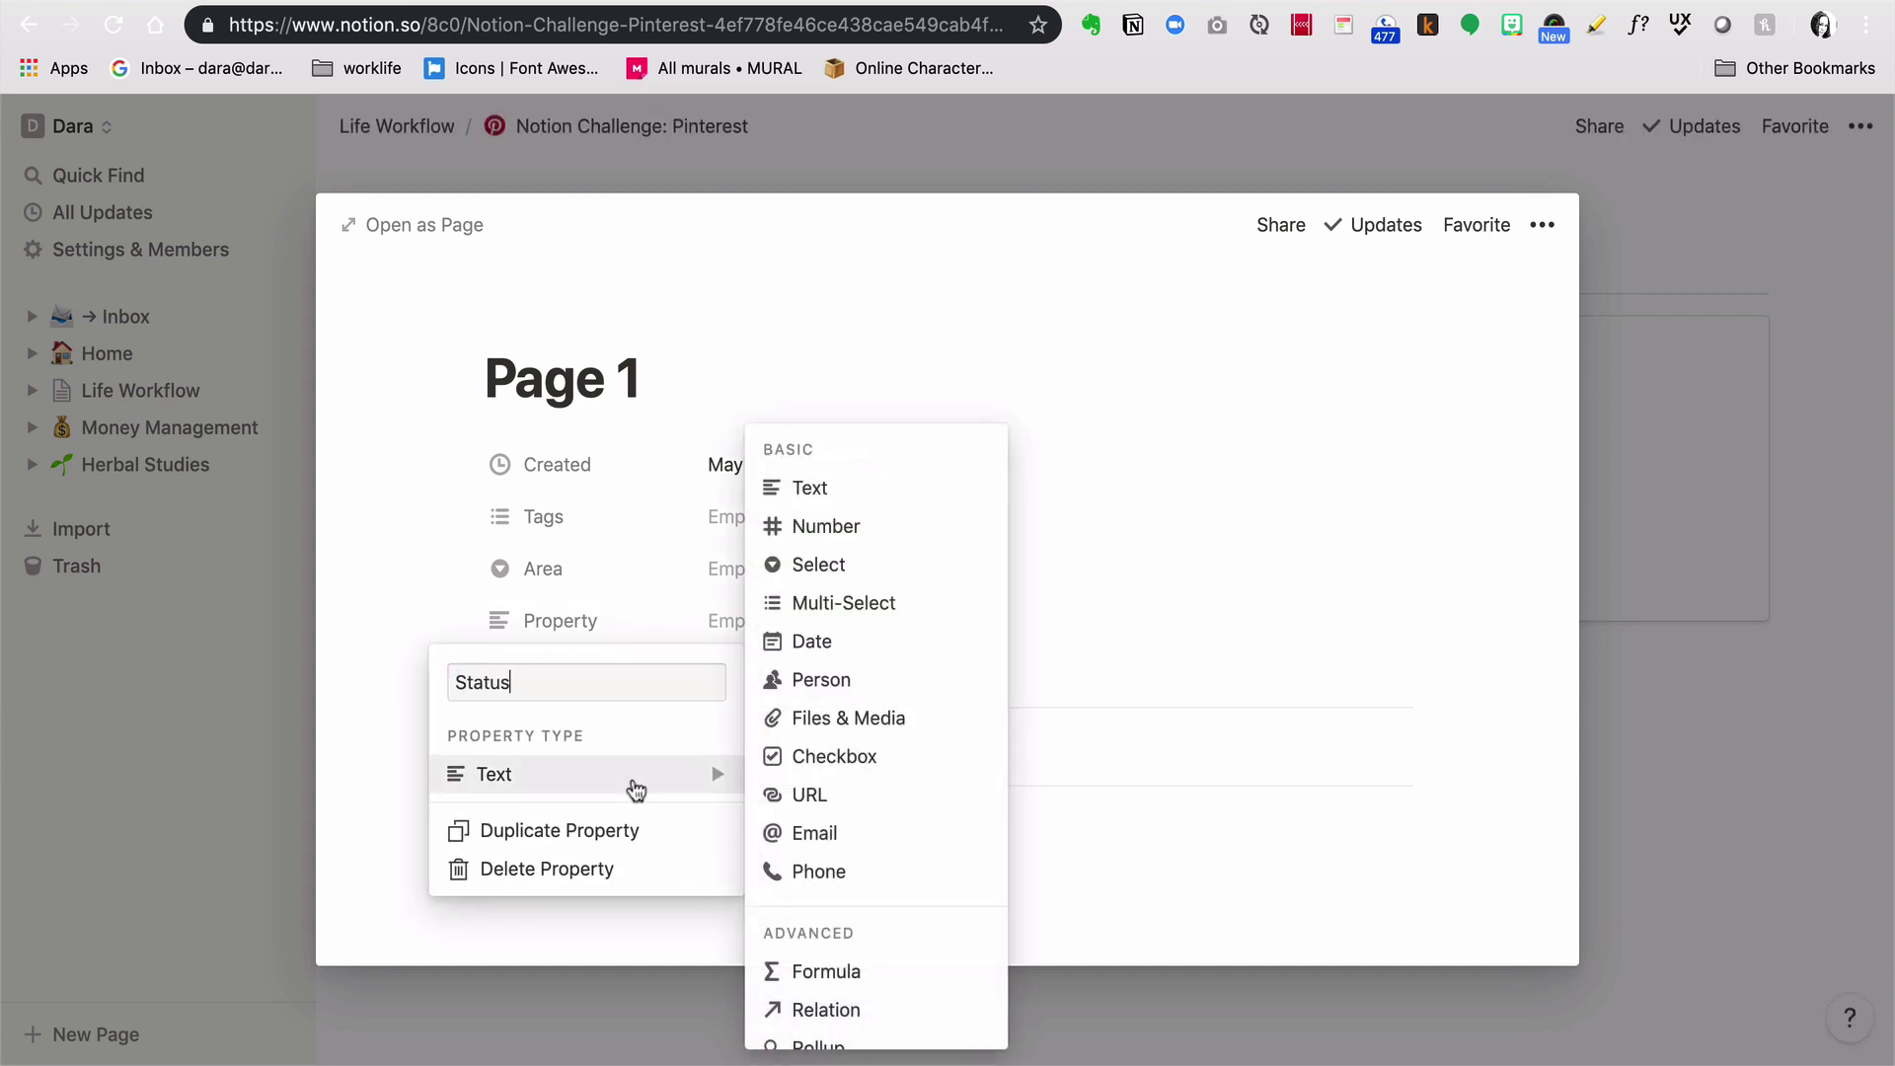
pyautogui.click(842, 577)
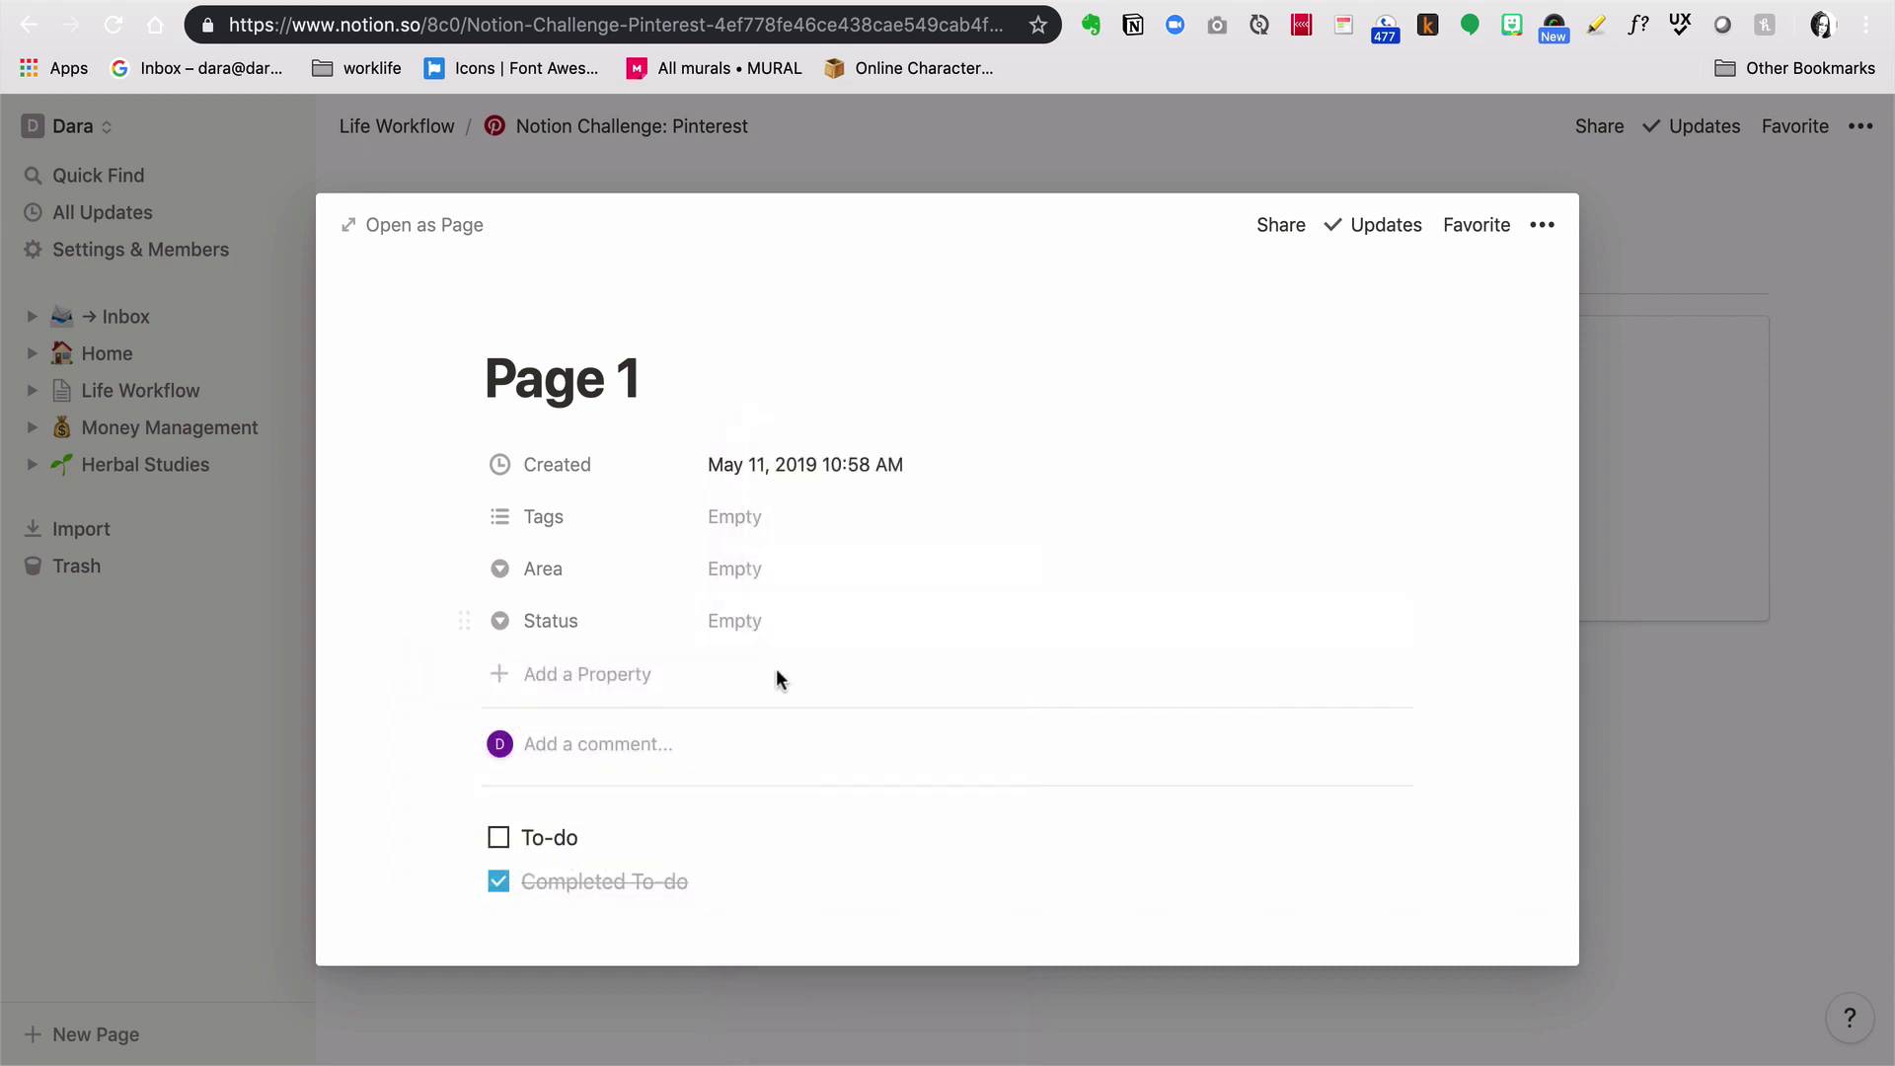
# Step: Create Status options Tried It and Loved It, leaving Page 1 set to Loved It
pyautogui.click(772, 637)
pyautogui.write('Tr')
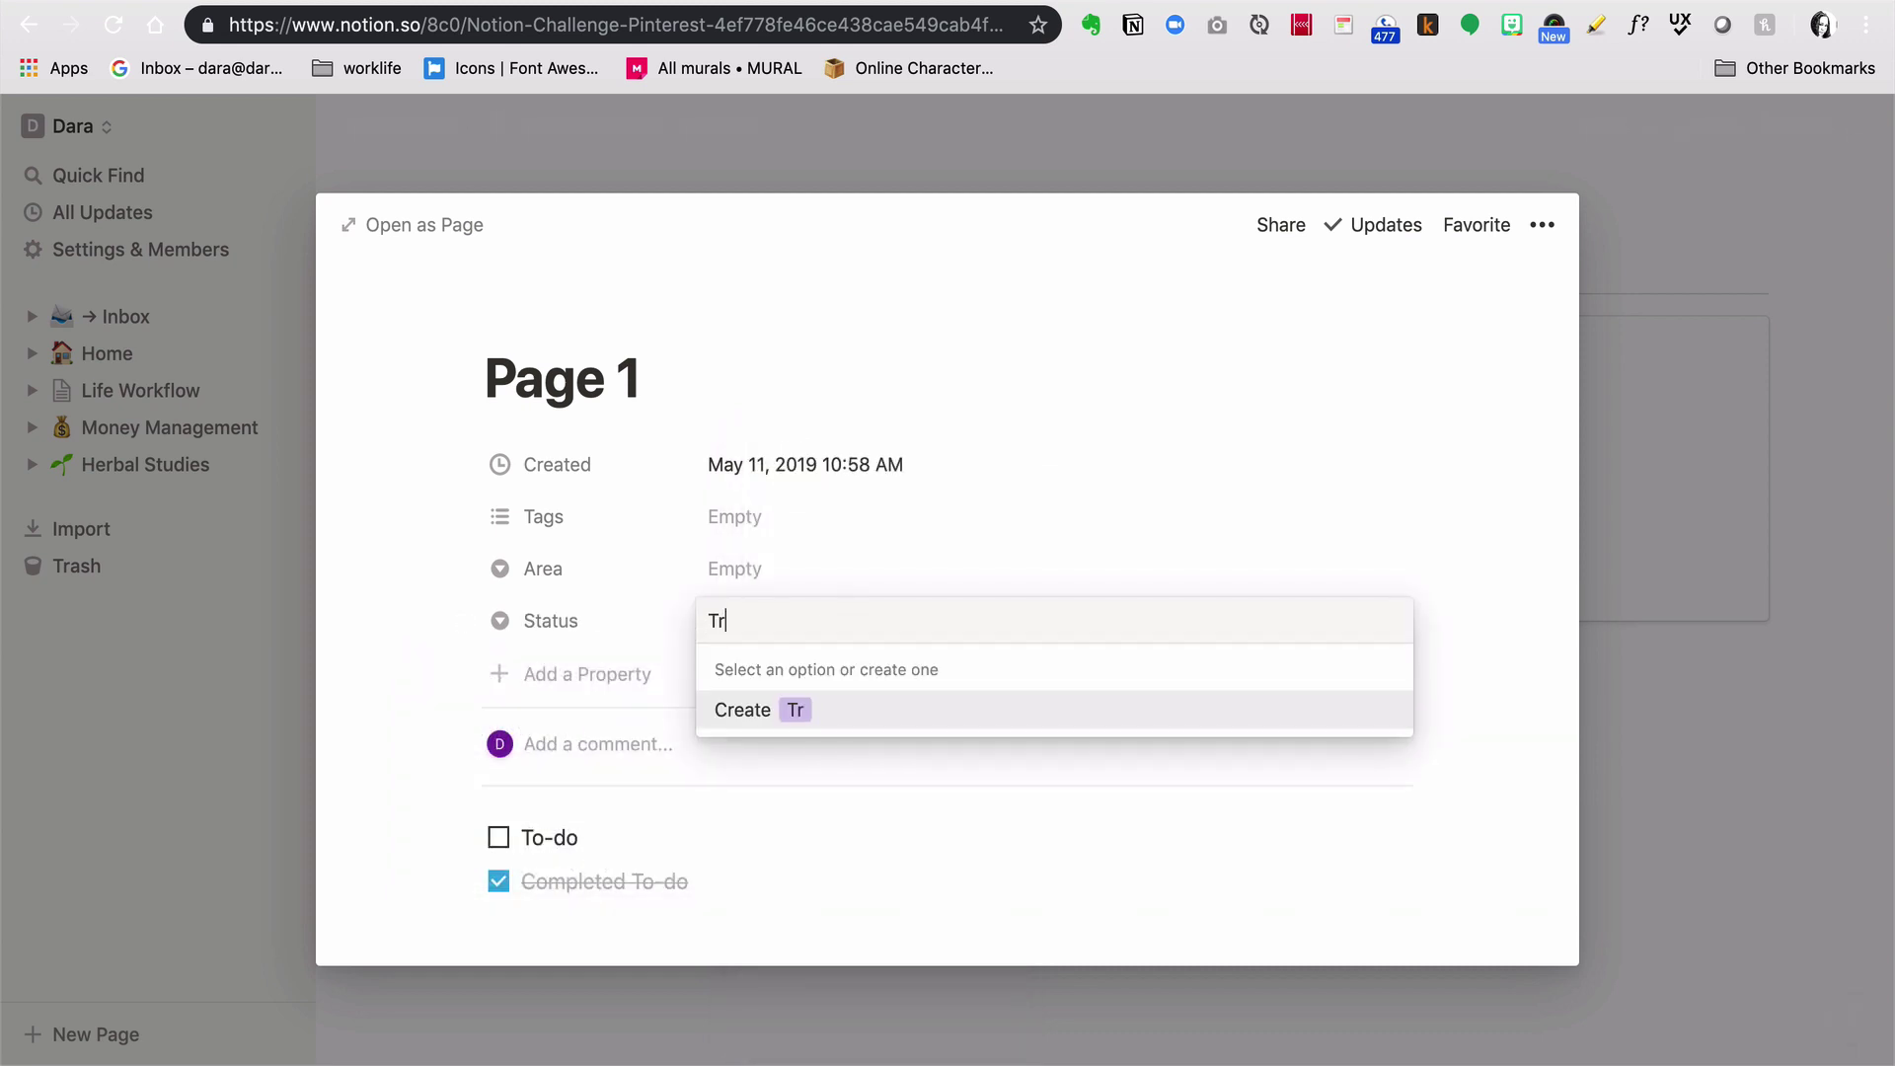
pyautogui.write('ied It')
pyautogui.press('Return')
pyautogui.click(808, 642)
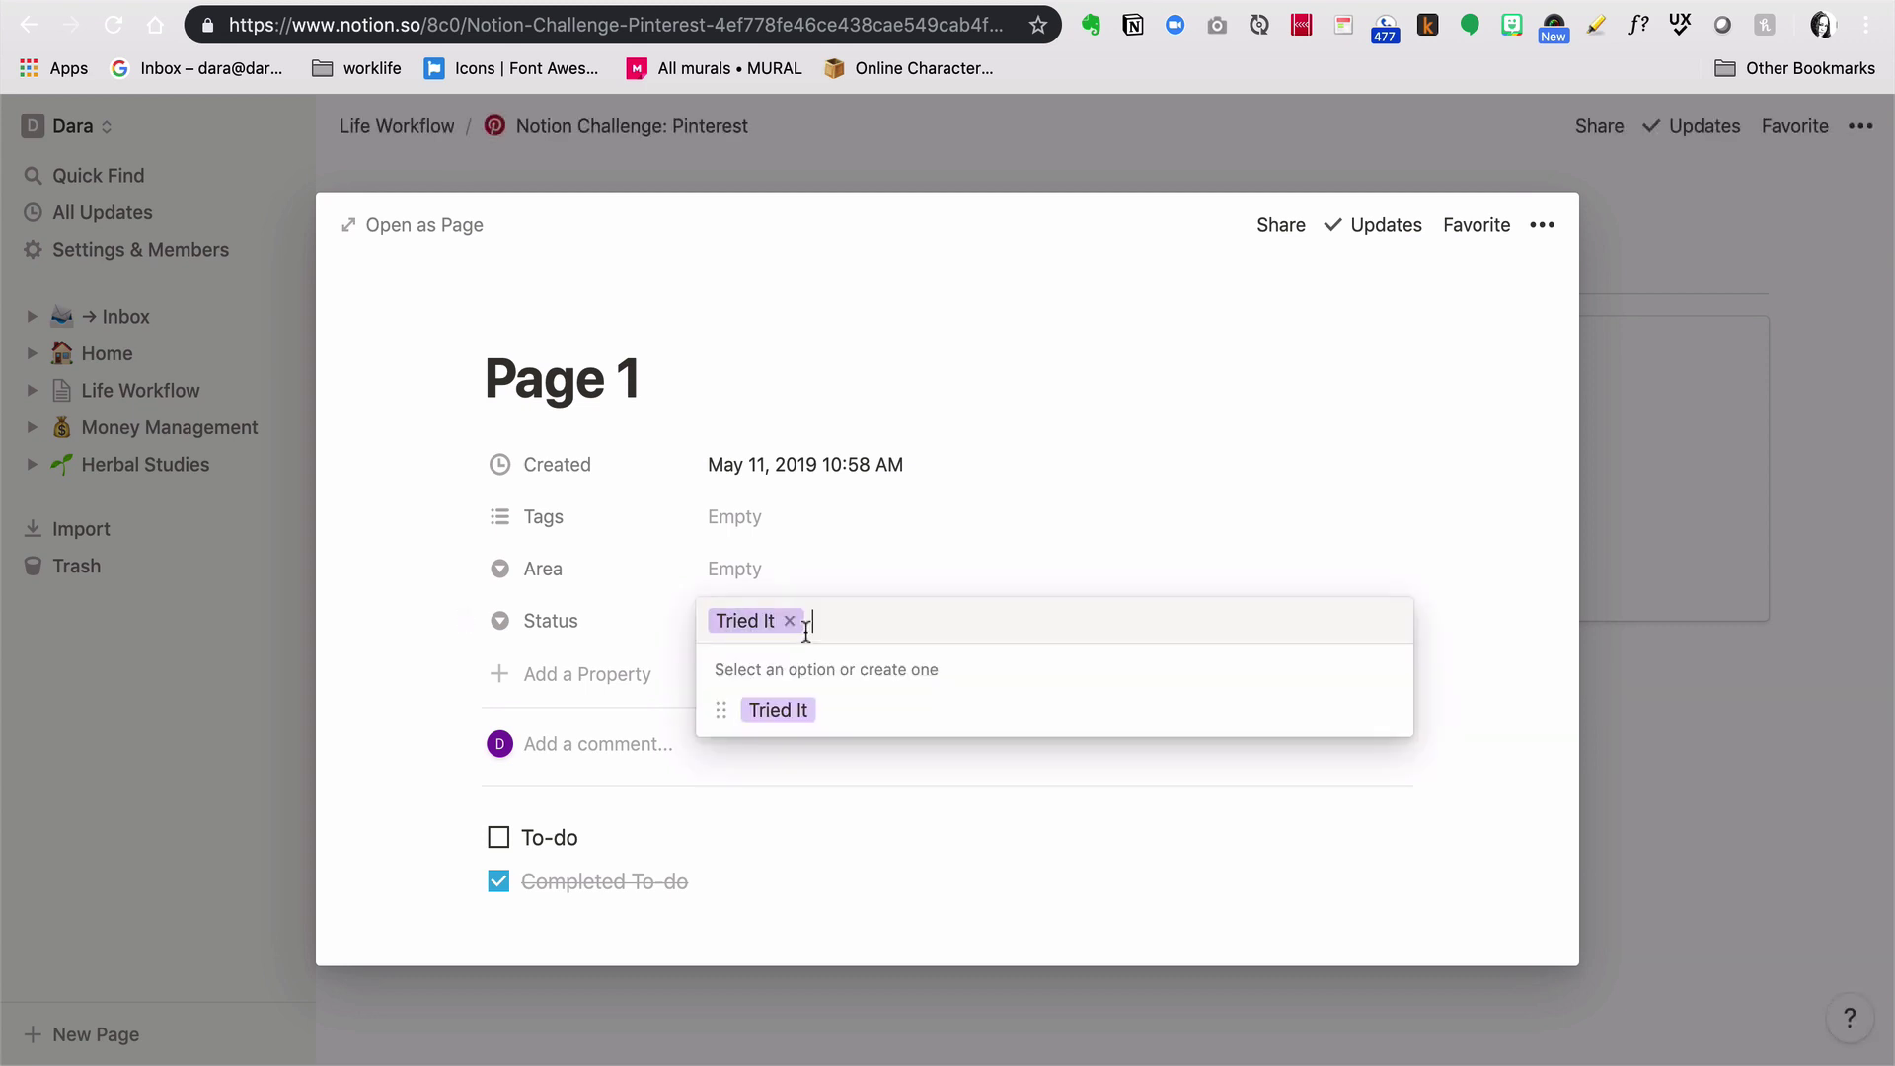
pyautogui.write('Loved It')
pyautogui.press('Return')
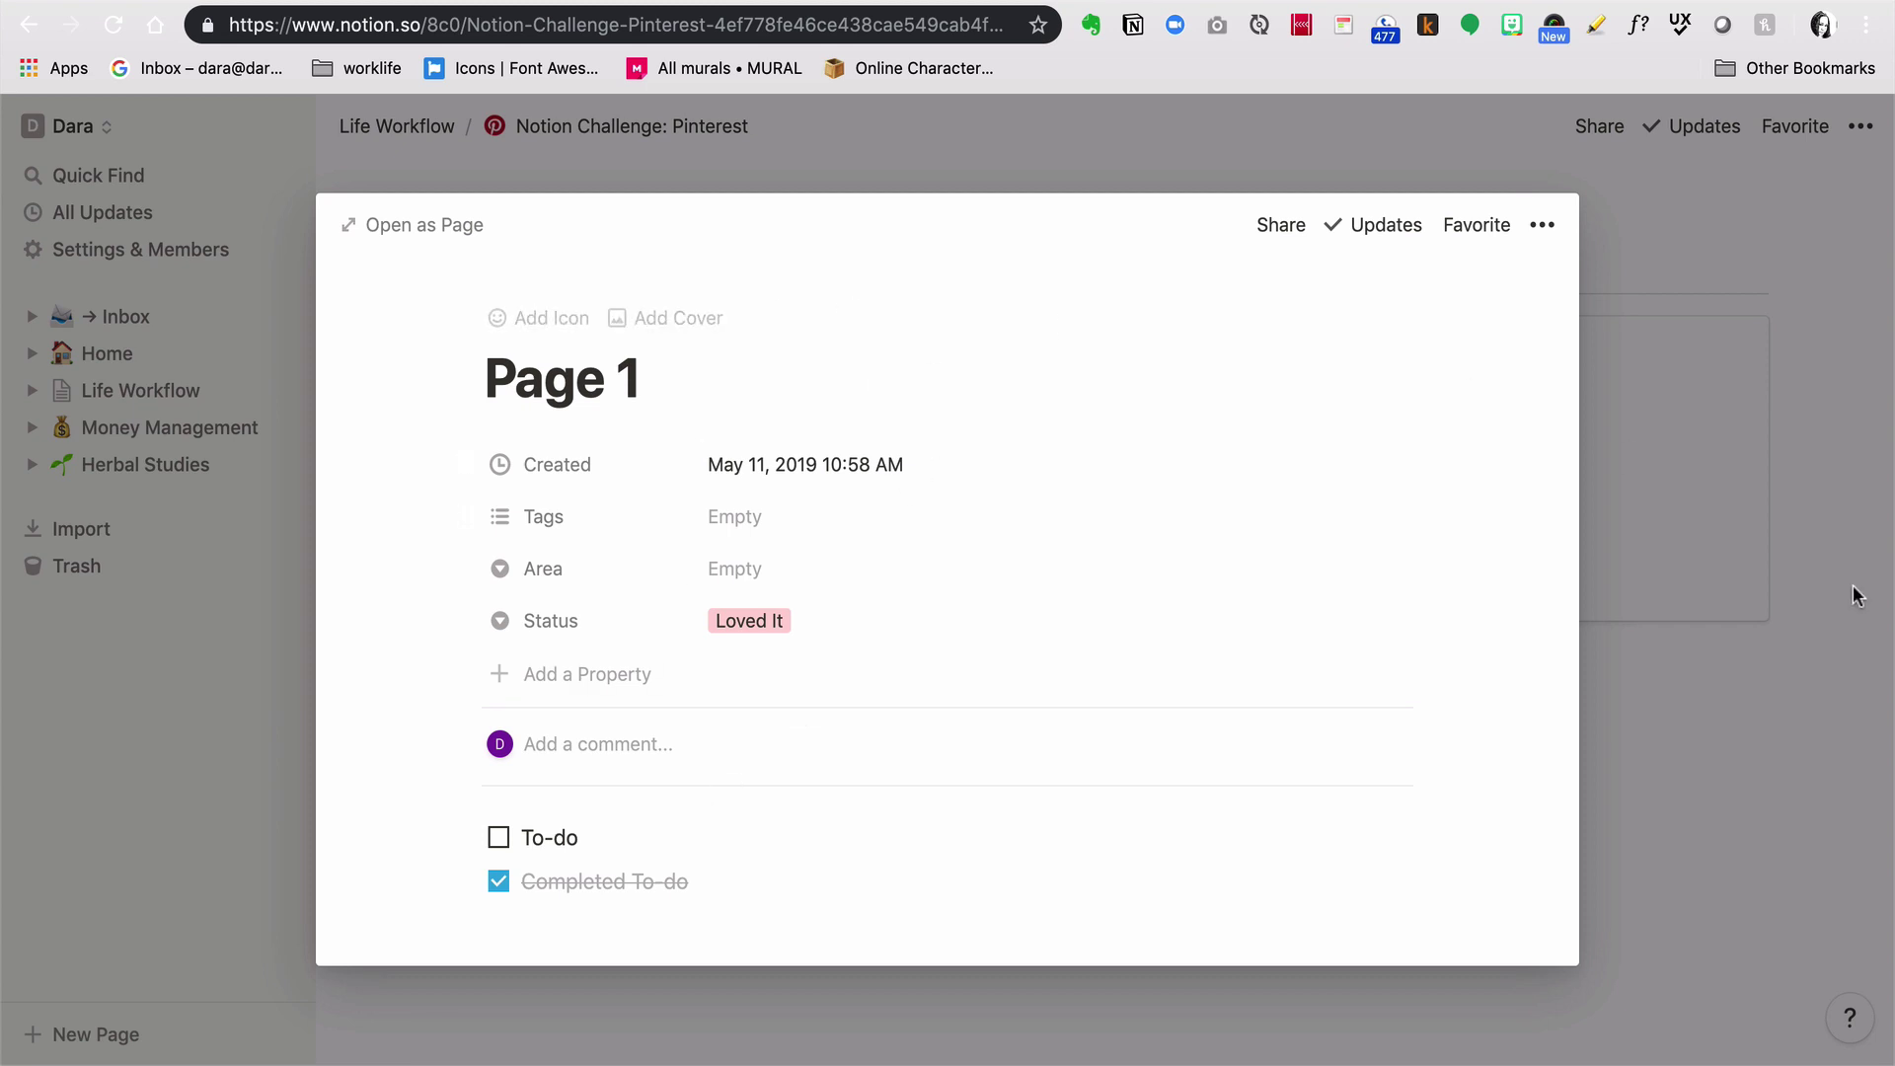
# Step: Close Page 1 and delete the Page 1, Page 2 and Page 3 cards from the pinterest gallery
pyautogui.click(1766, 750)
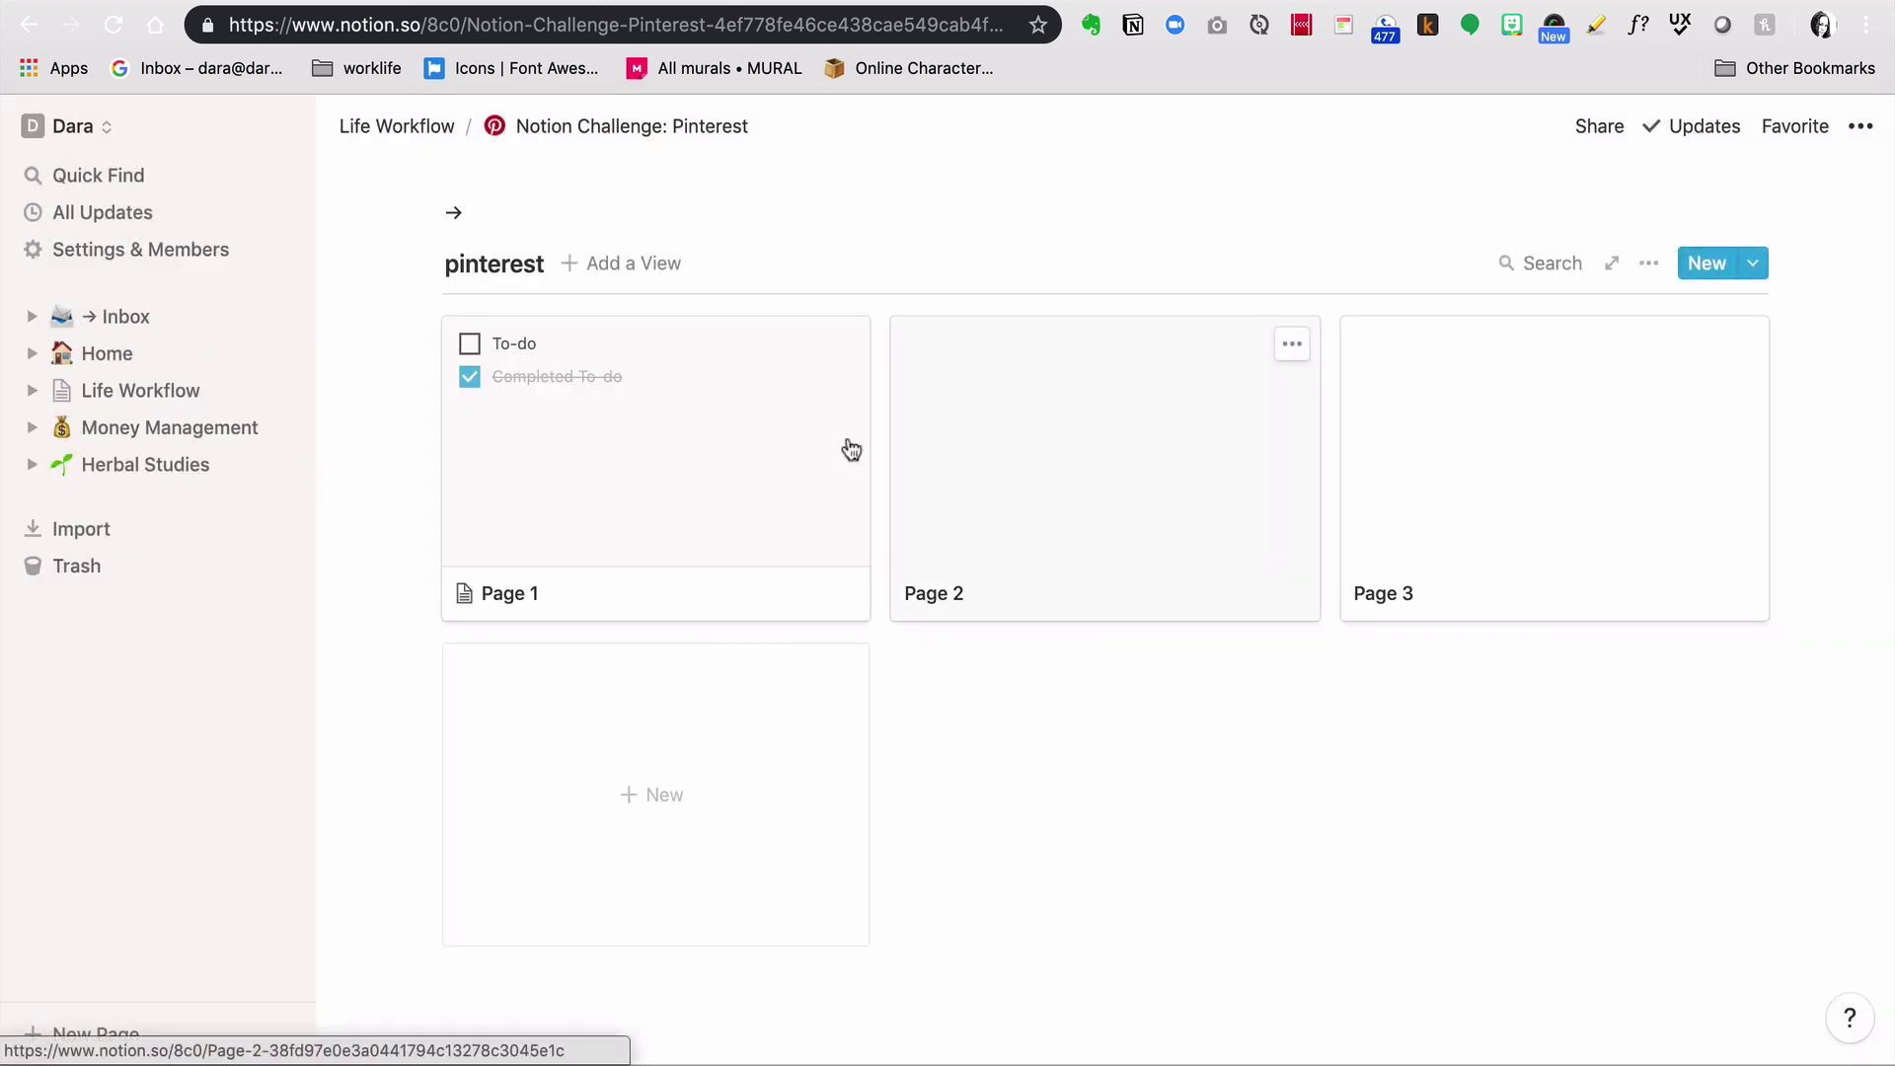
pyautogui.click(841, 346)
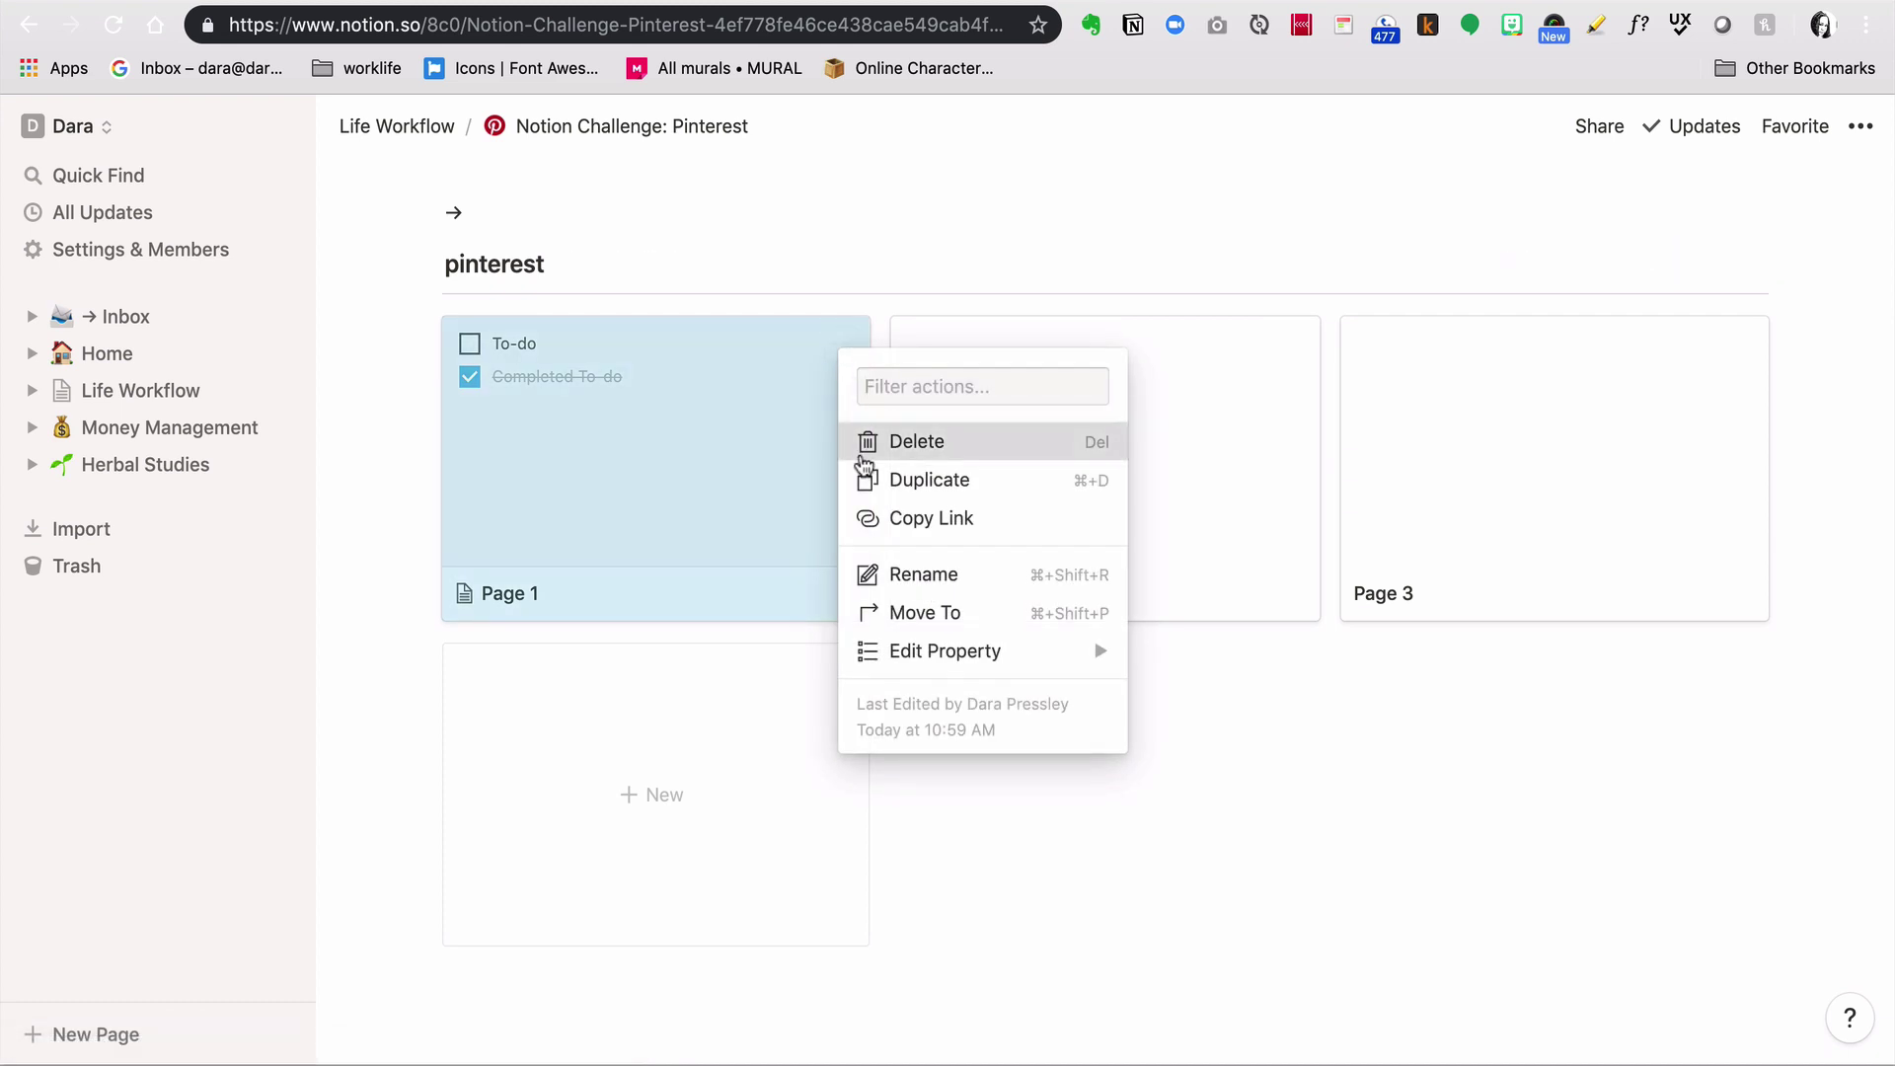
pyautogui.click(867, 454)
pyautogui.click(842, 484)
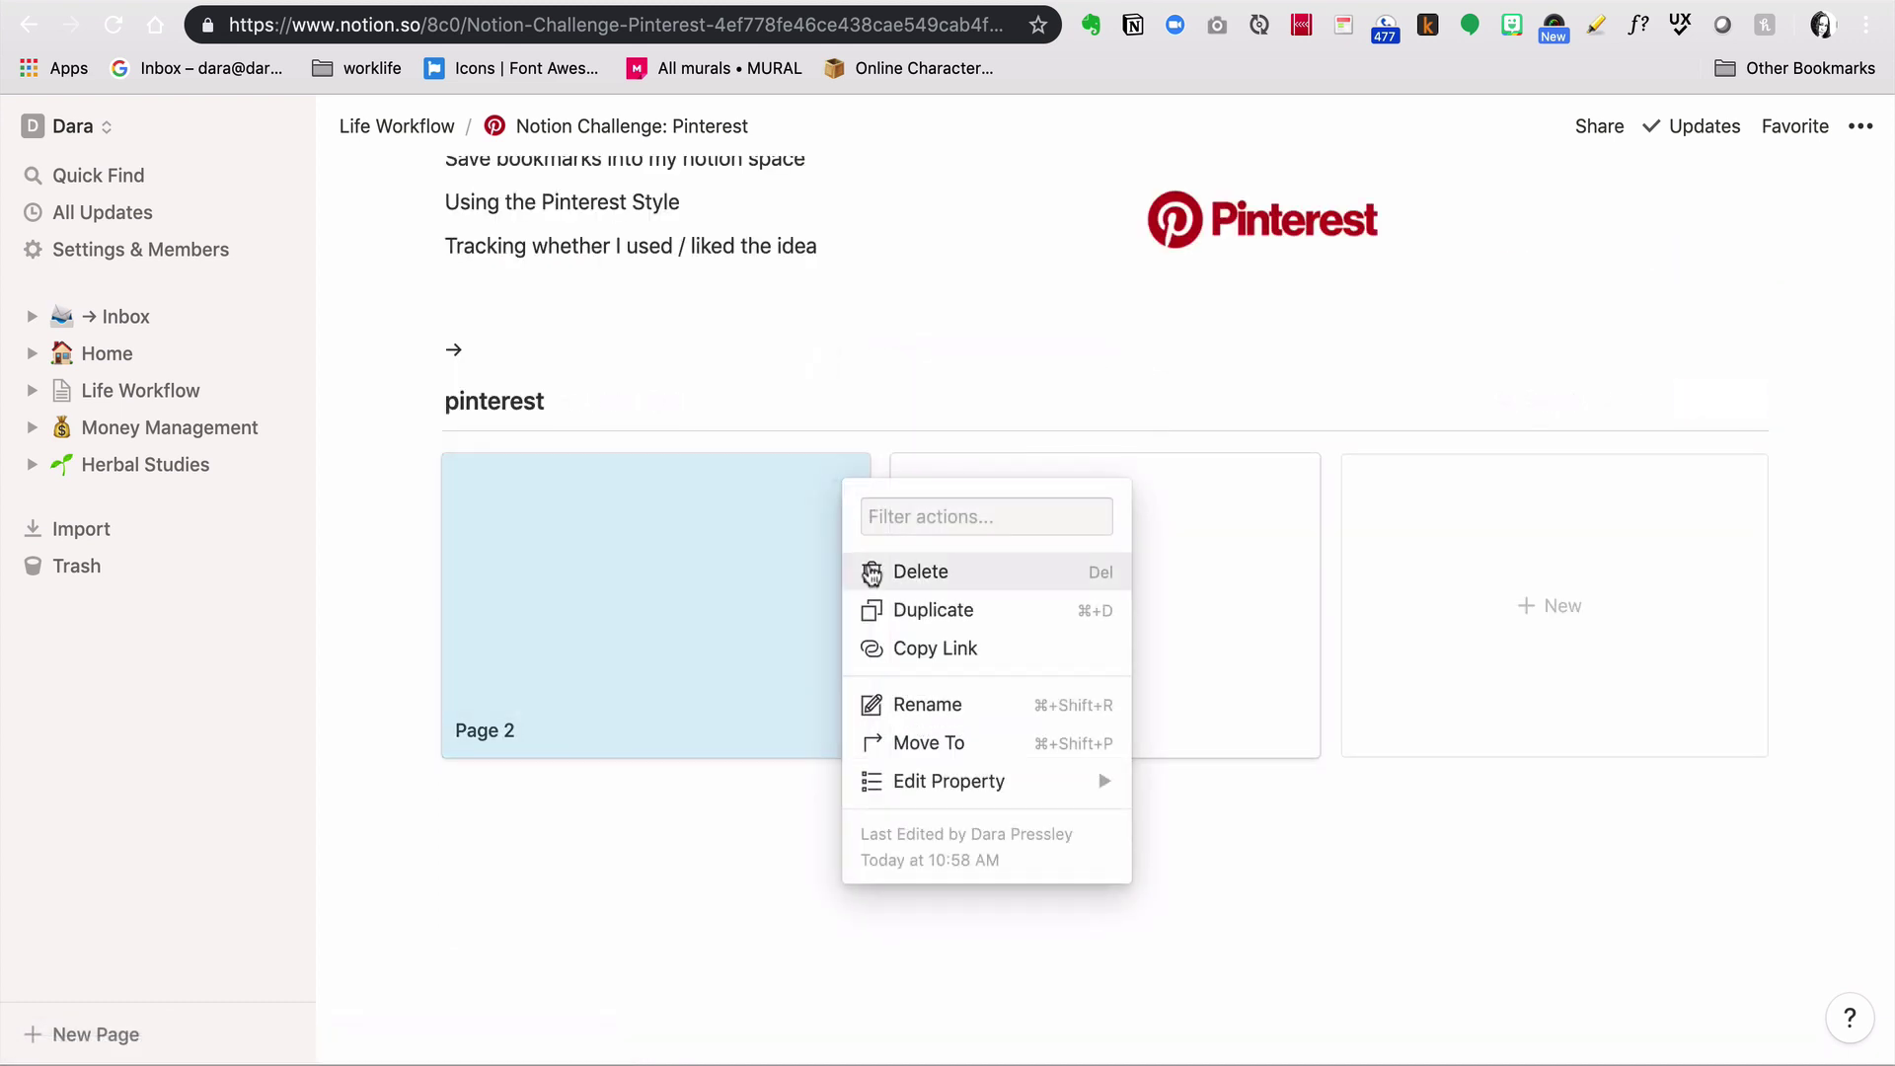
pyautogui.click(869, 569)
pyautogui.click(841, 486)
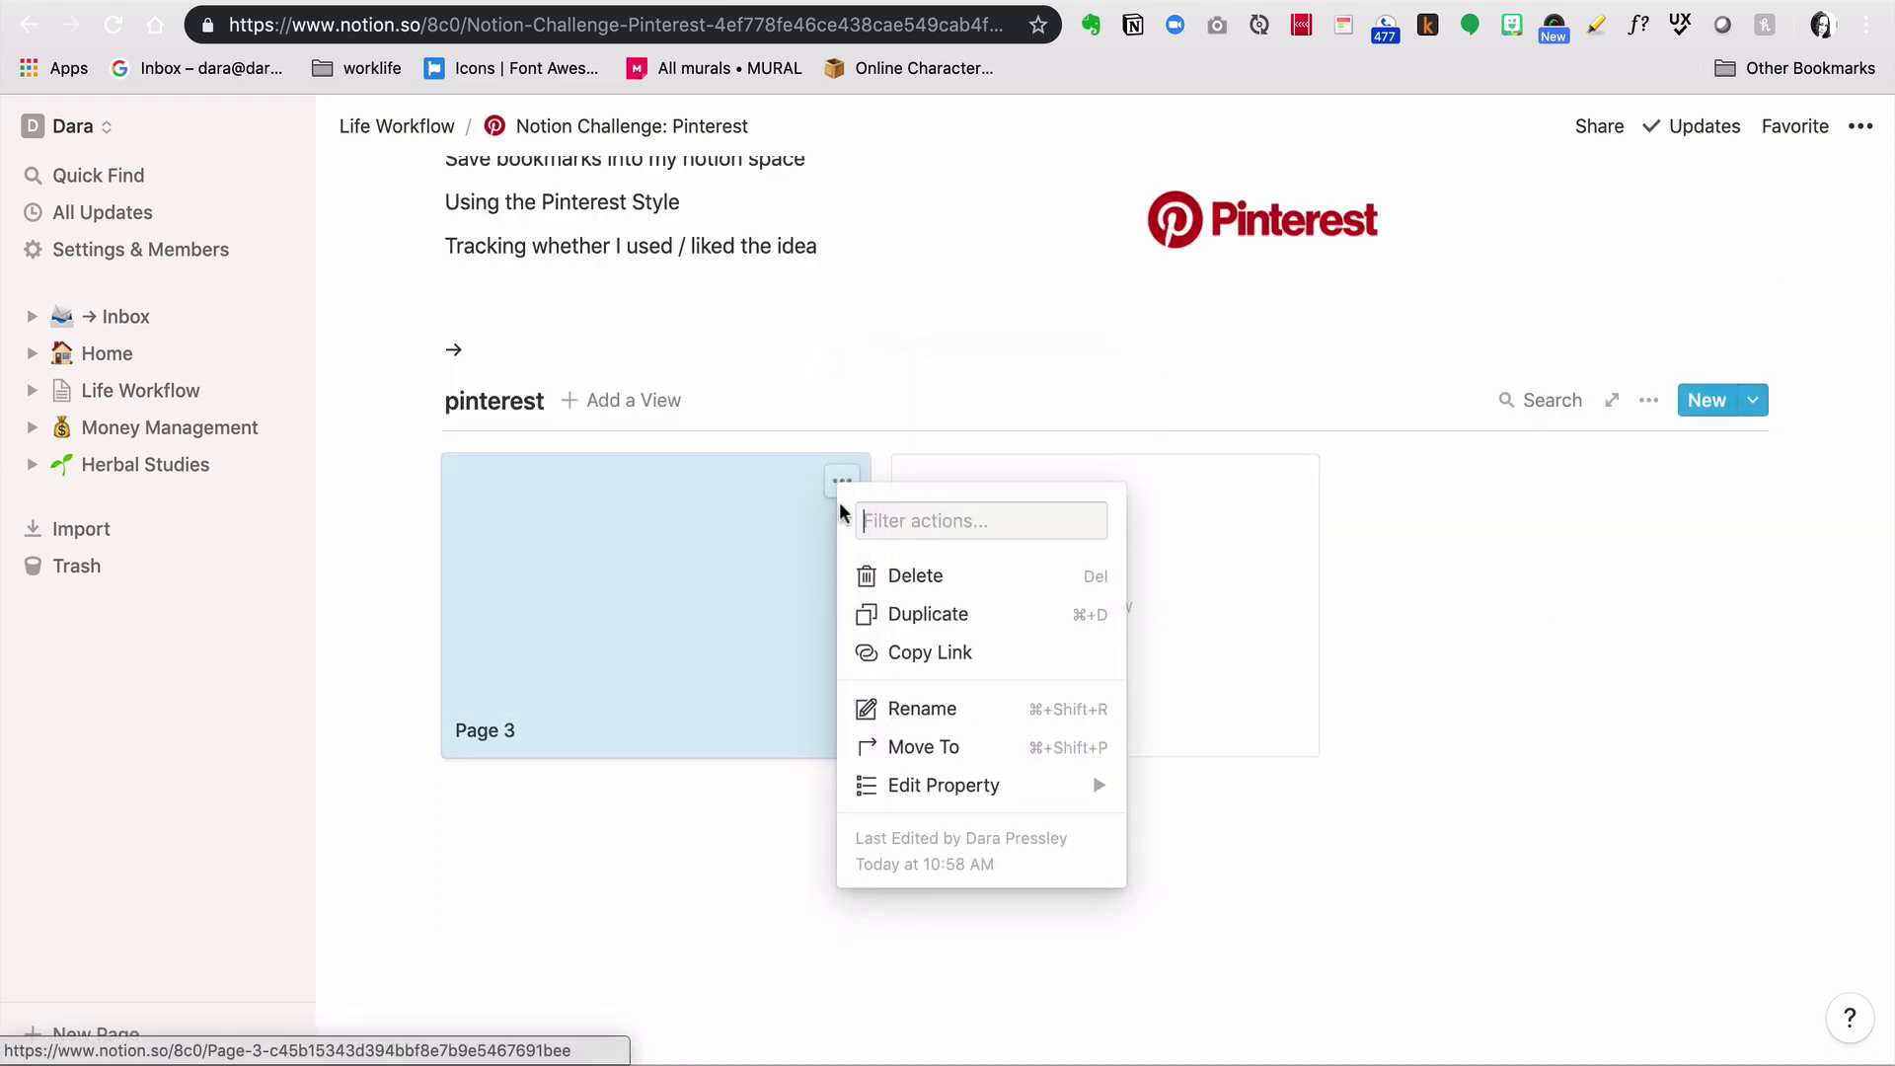
pyautogui.click(868, 572)
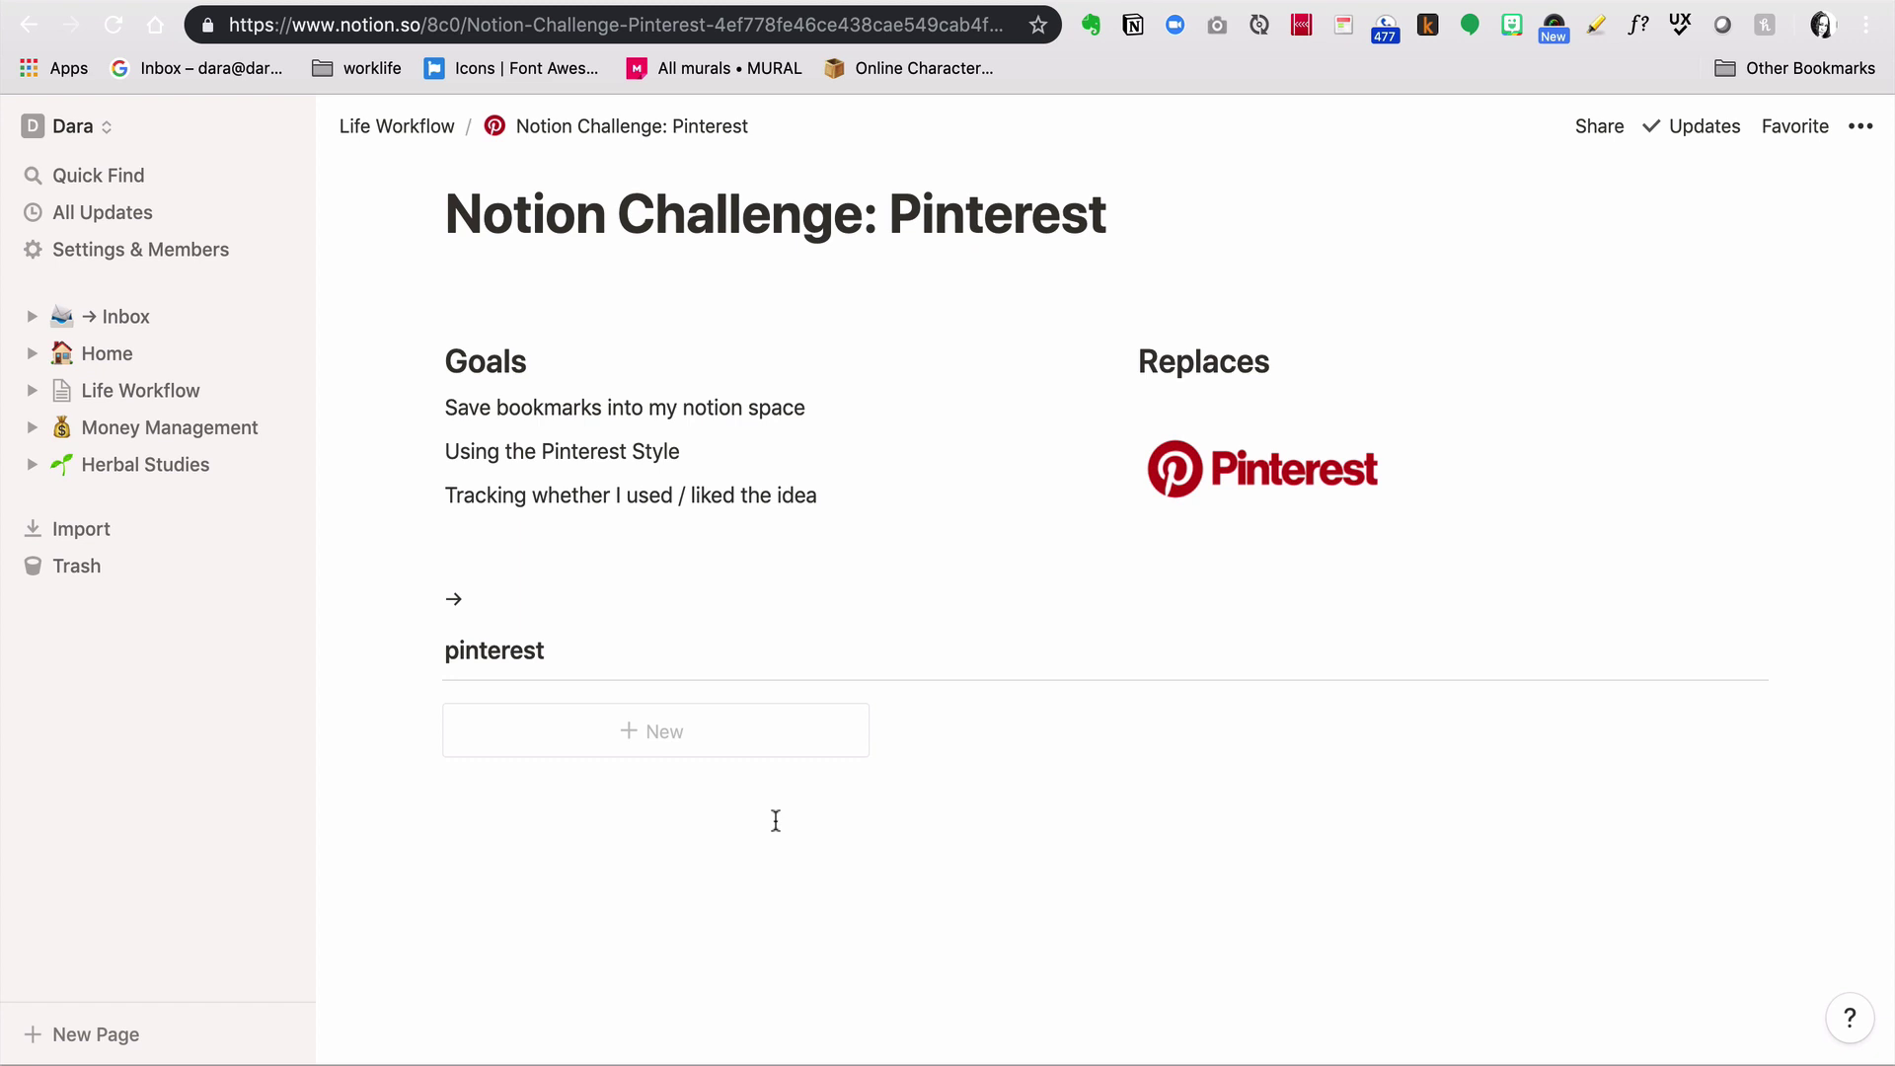
# Step: On Herbal Studies, insert a linked database block with /link pointing to the pinterest database
pyautogui.click(159, 476)
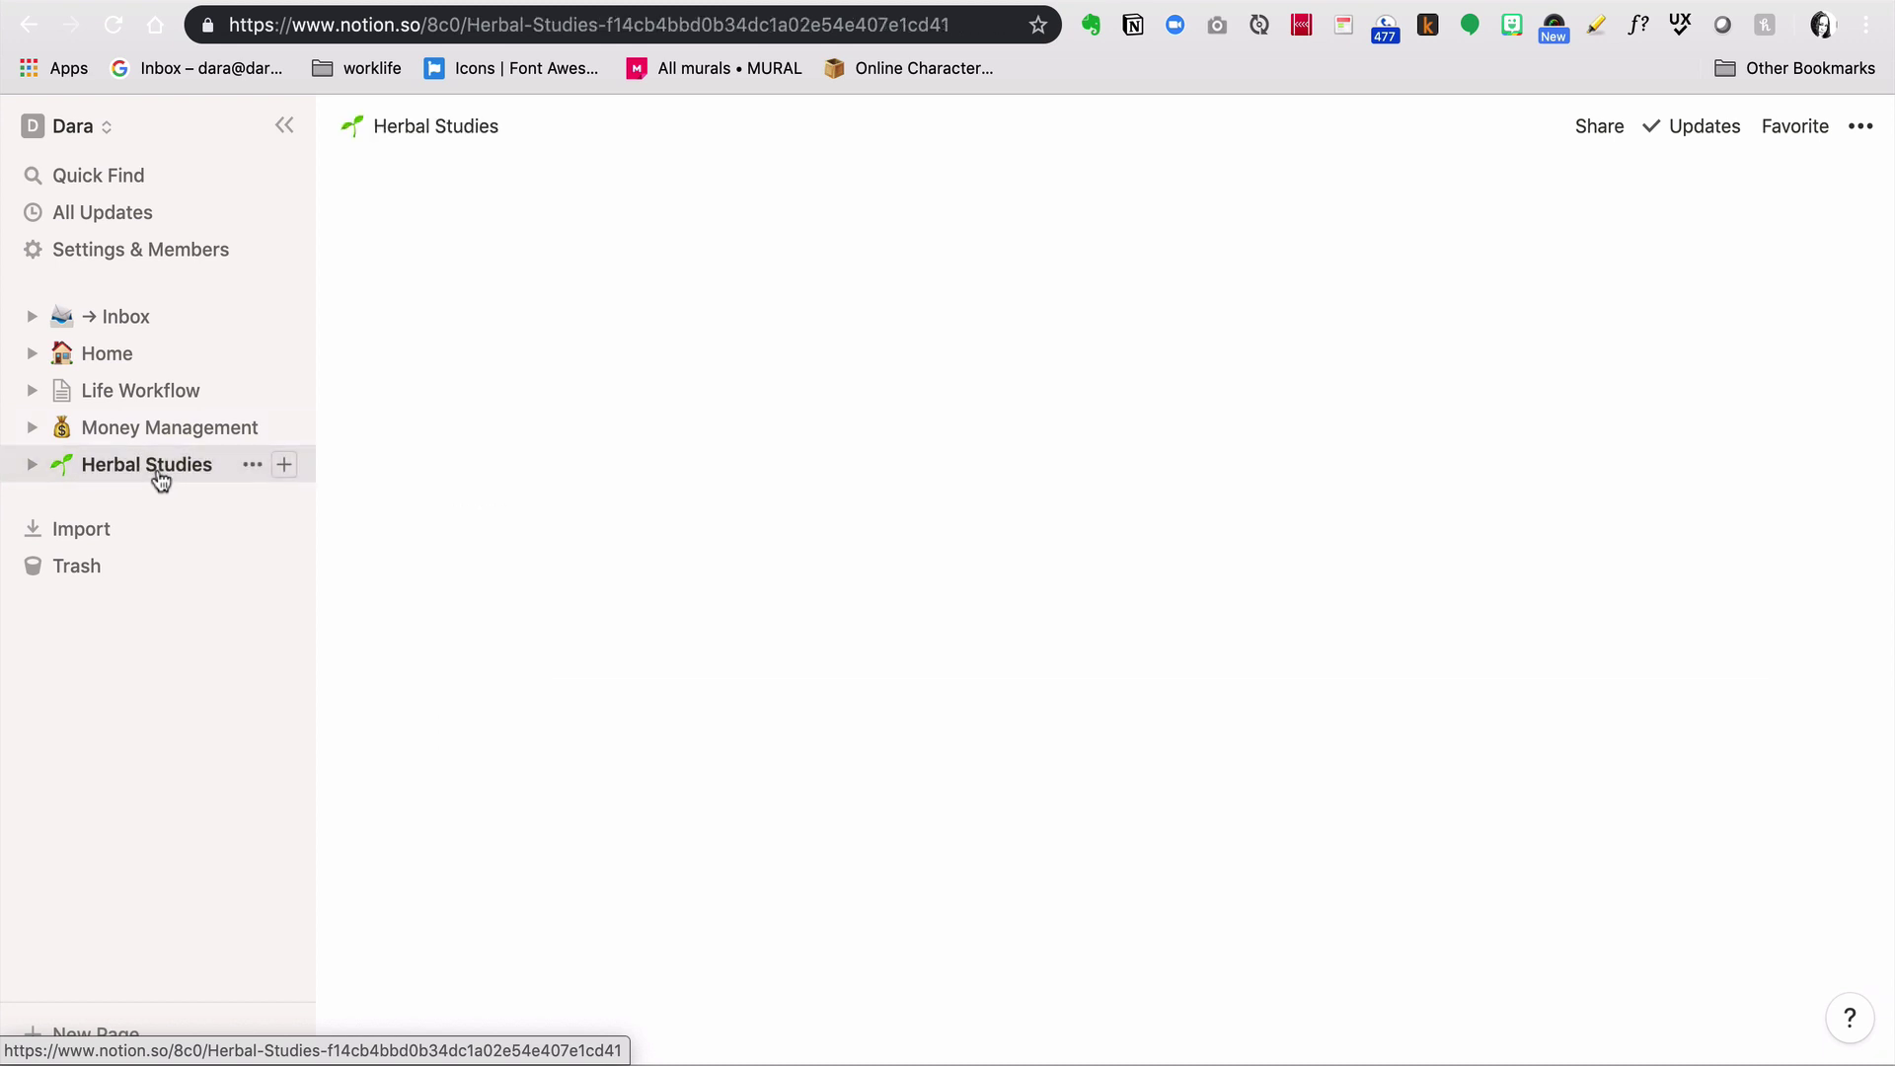
pyautogui.click(787, 632)
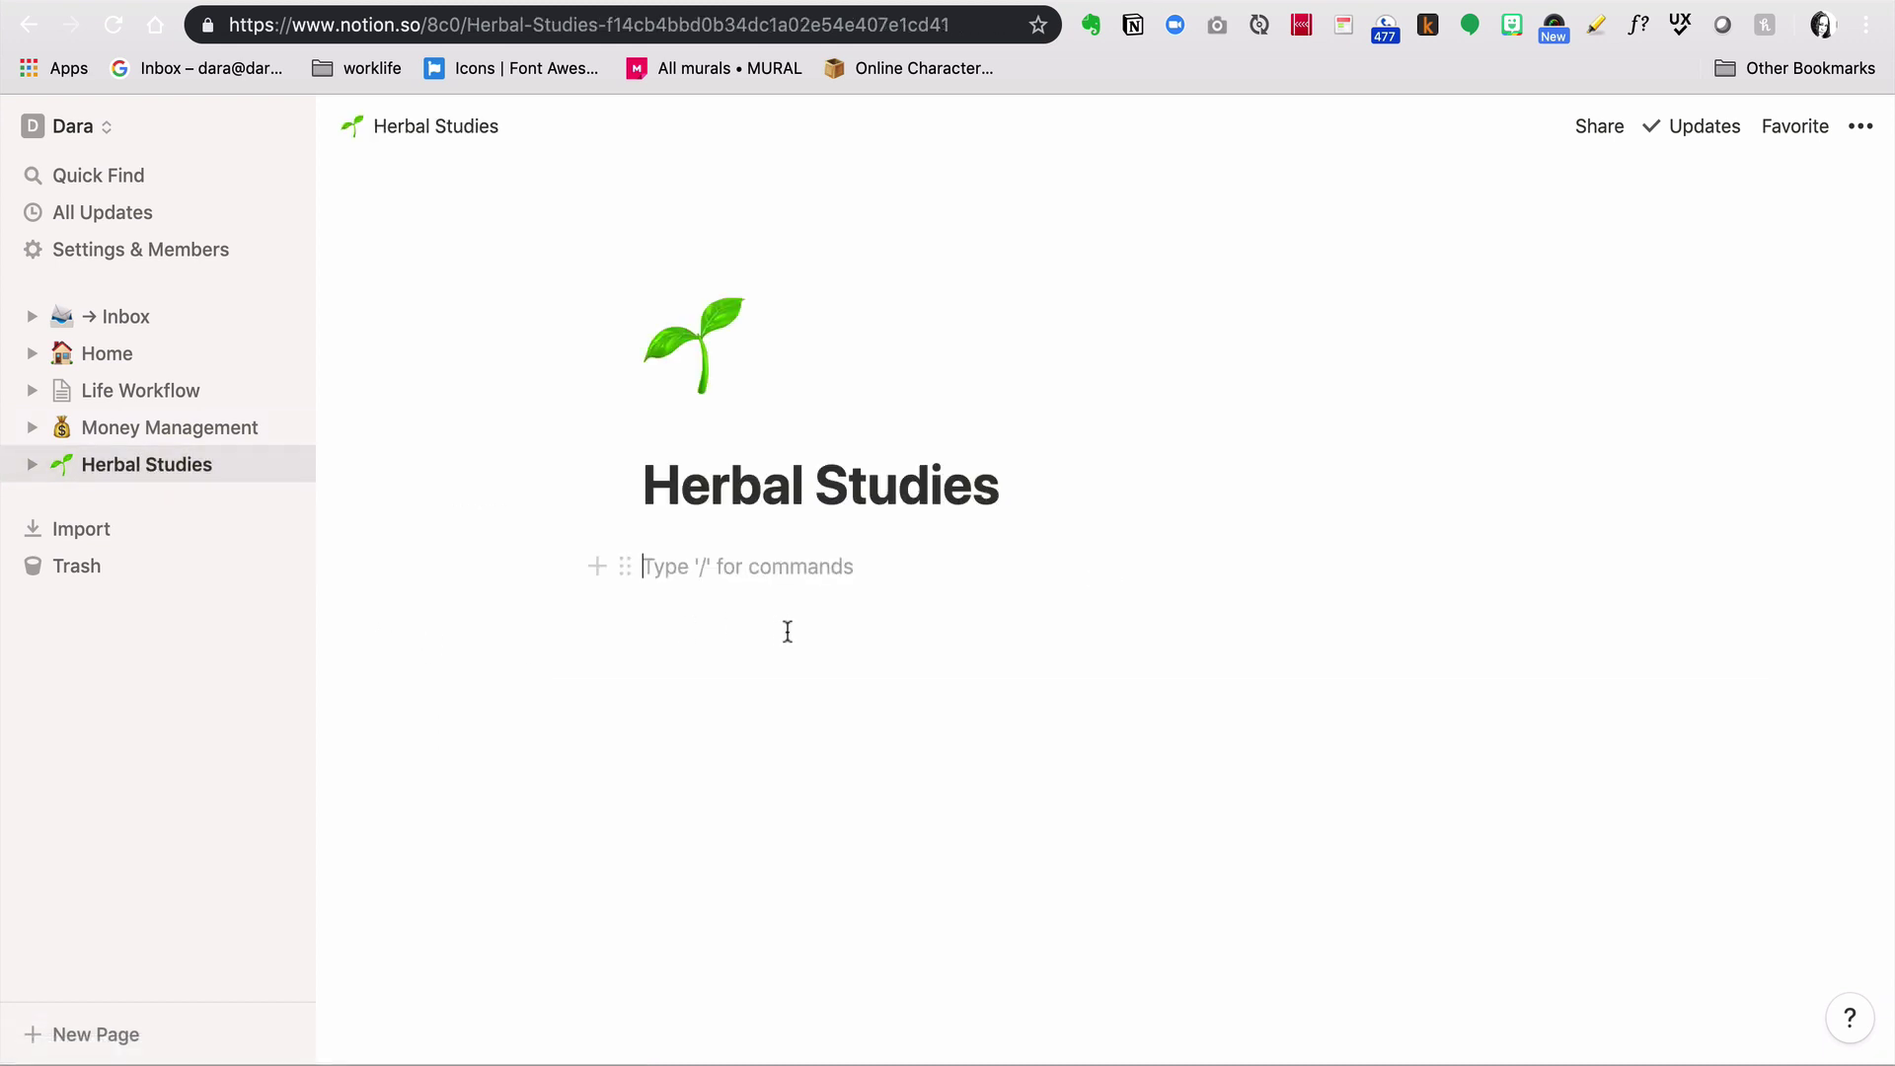
pyautogui.press('Return')
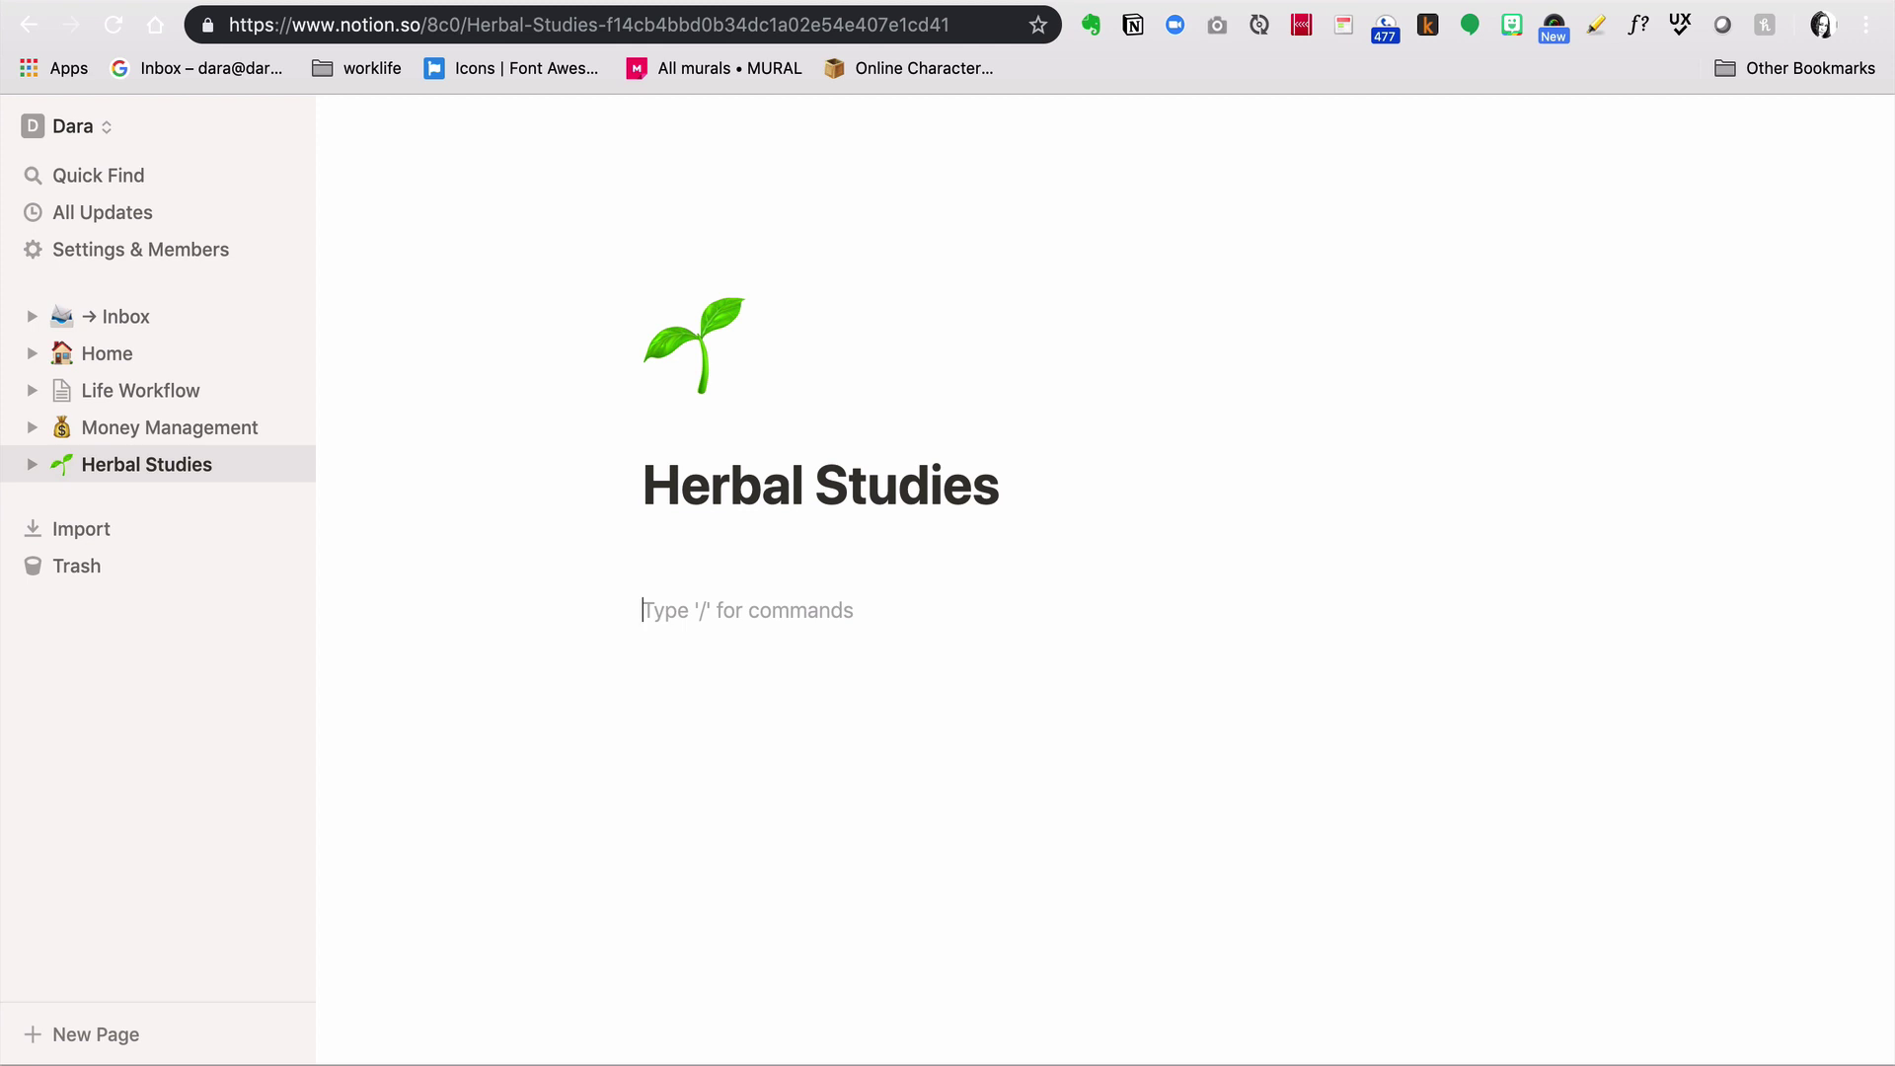
pyautogui.write('/')
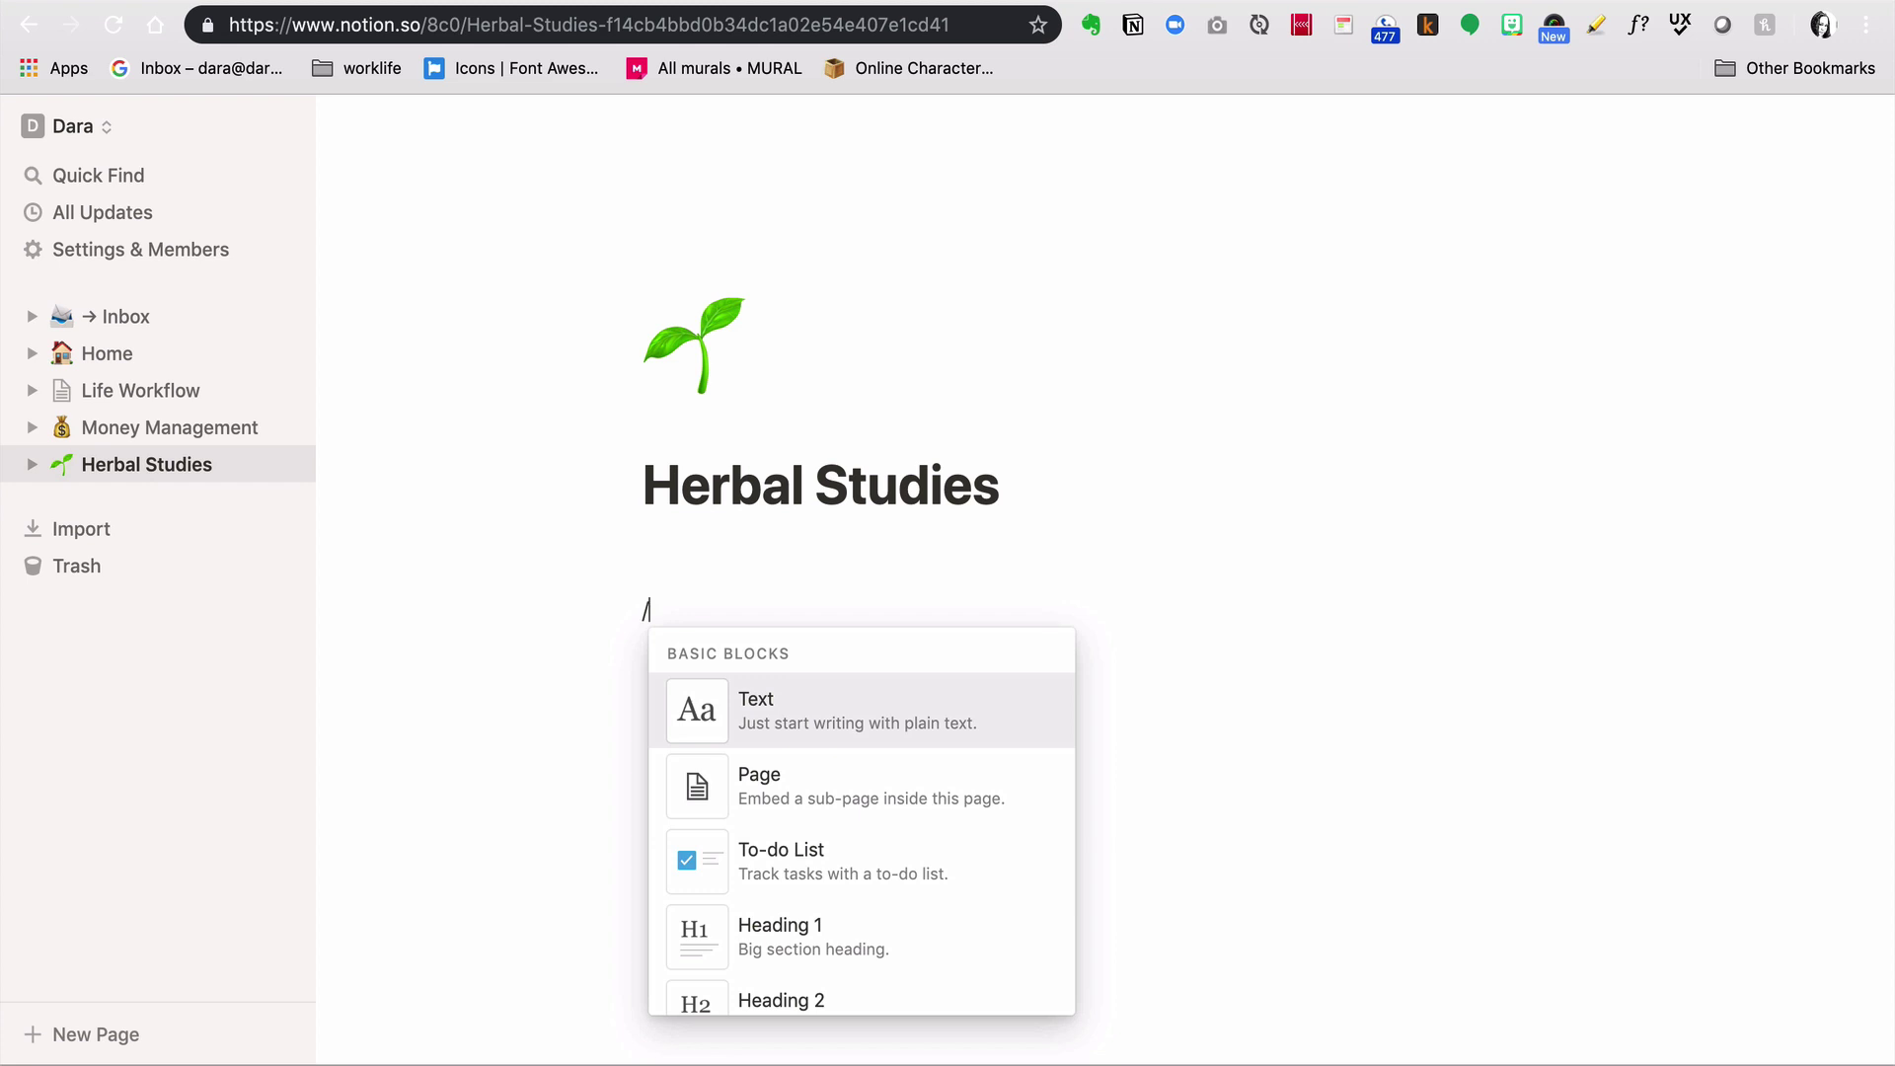
pyautogui.write('lin')
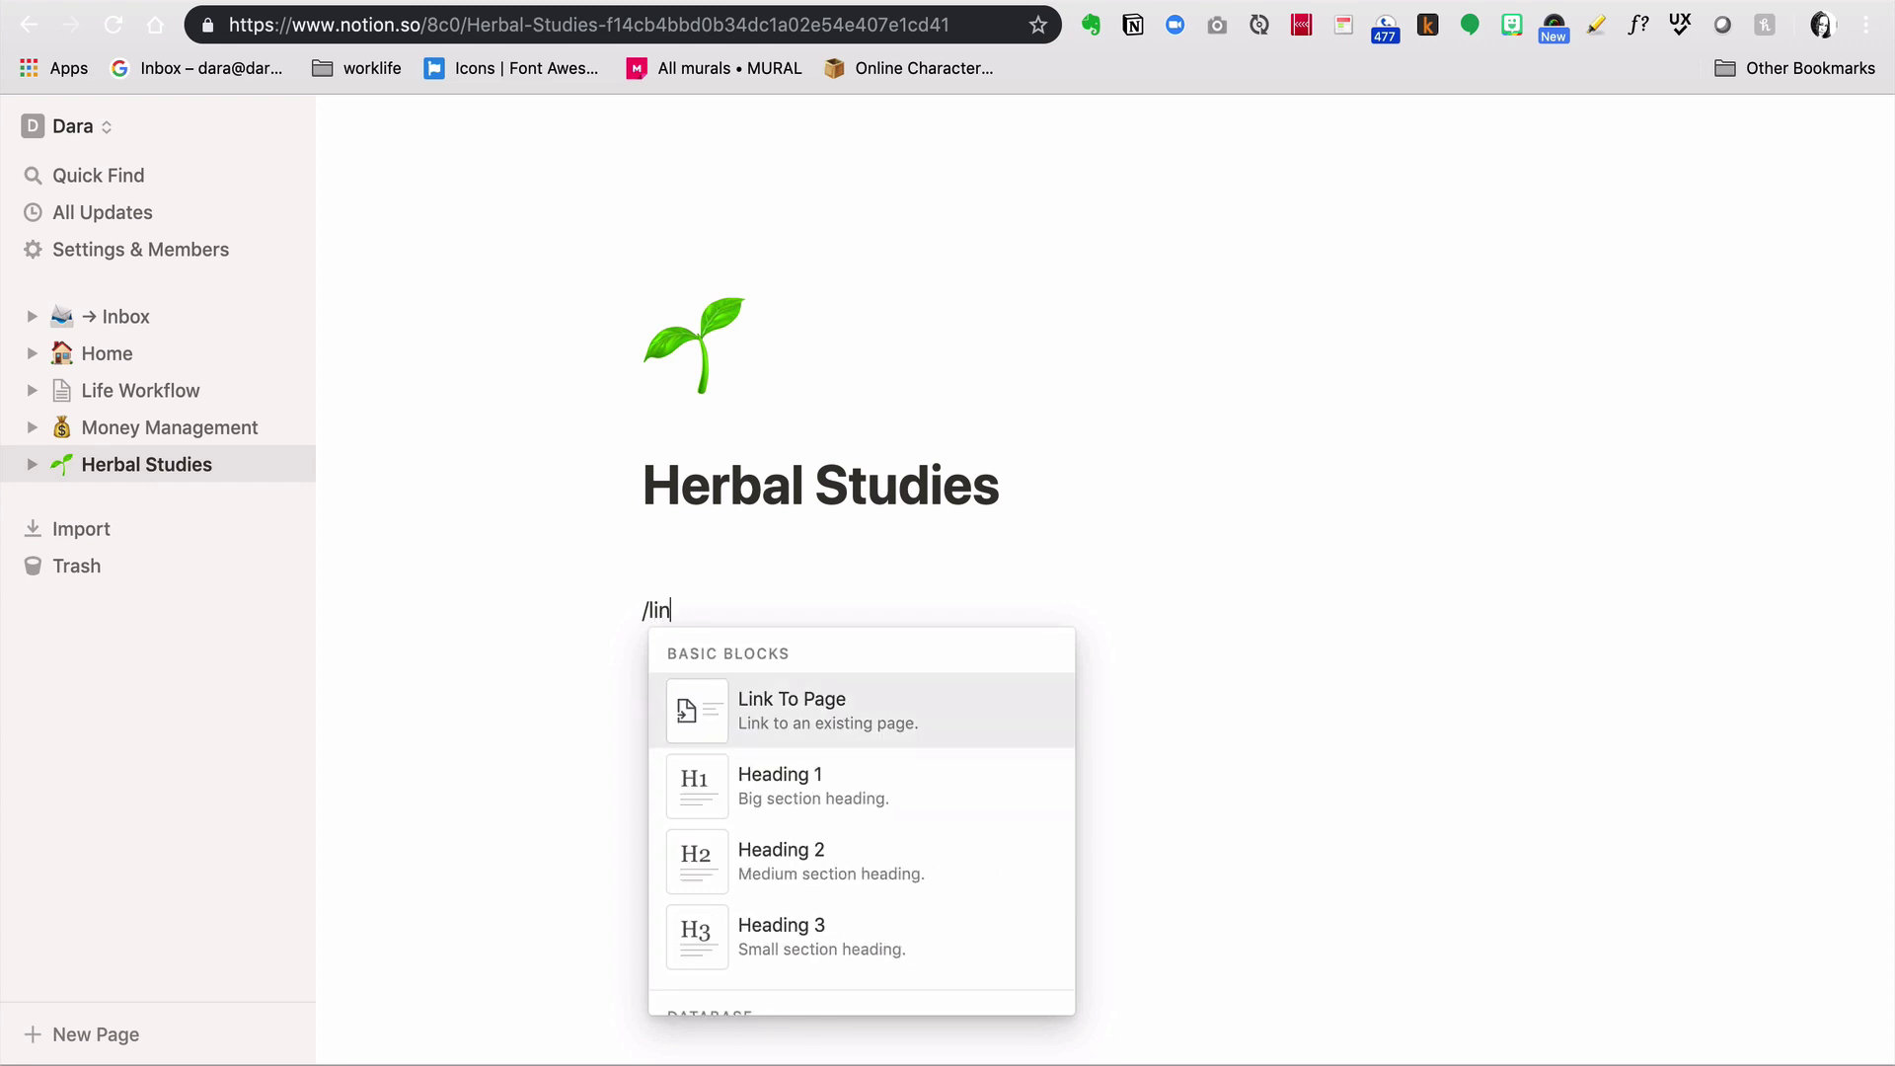
pyautogui.write('k')
pyautogui.press('Down')
pyautogui.press('Return')
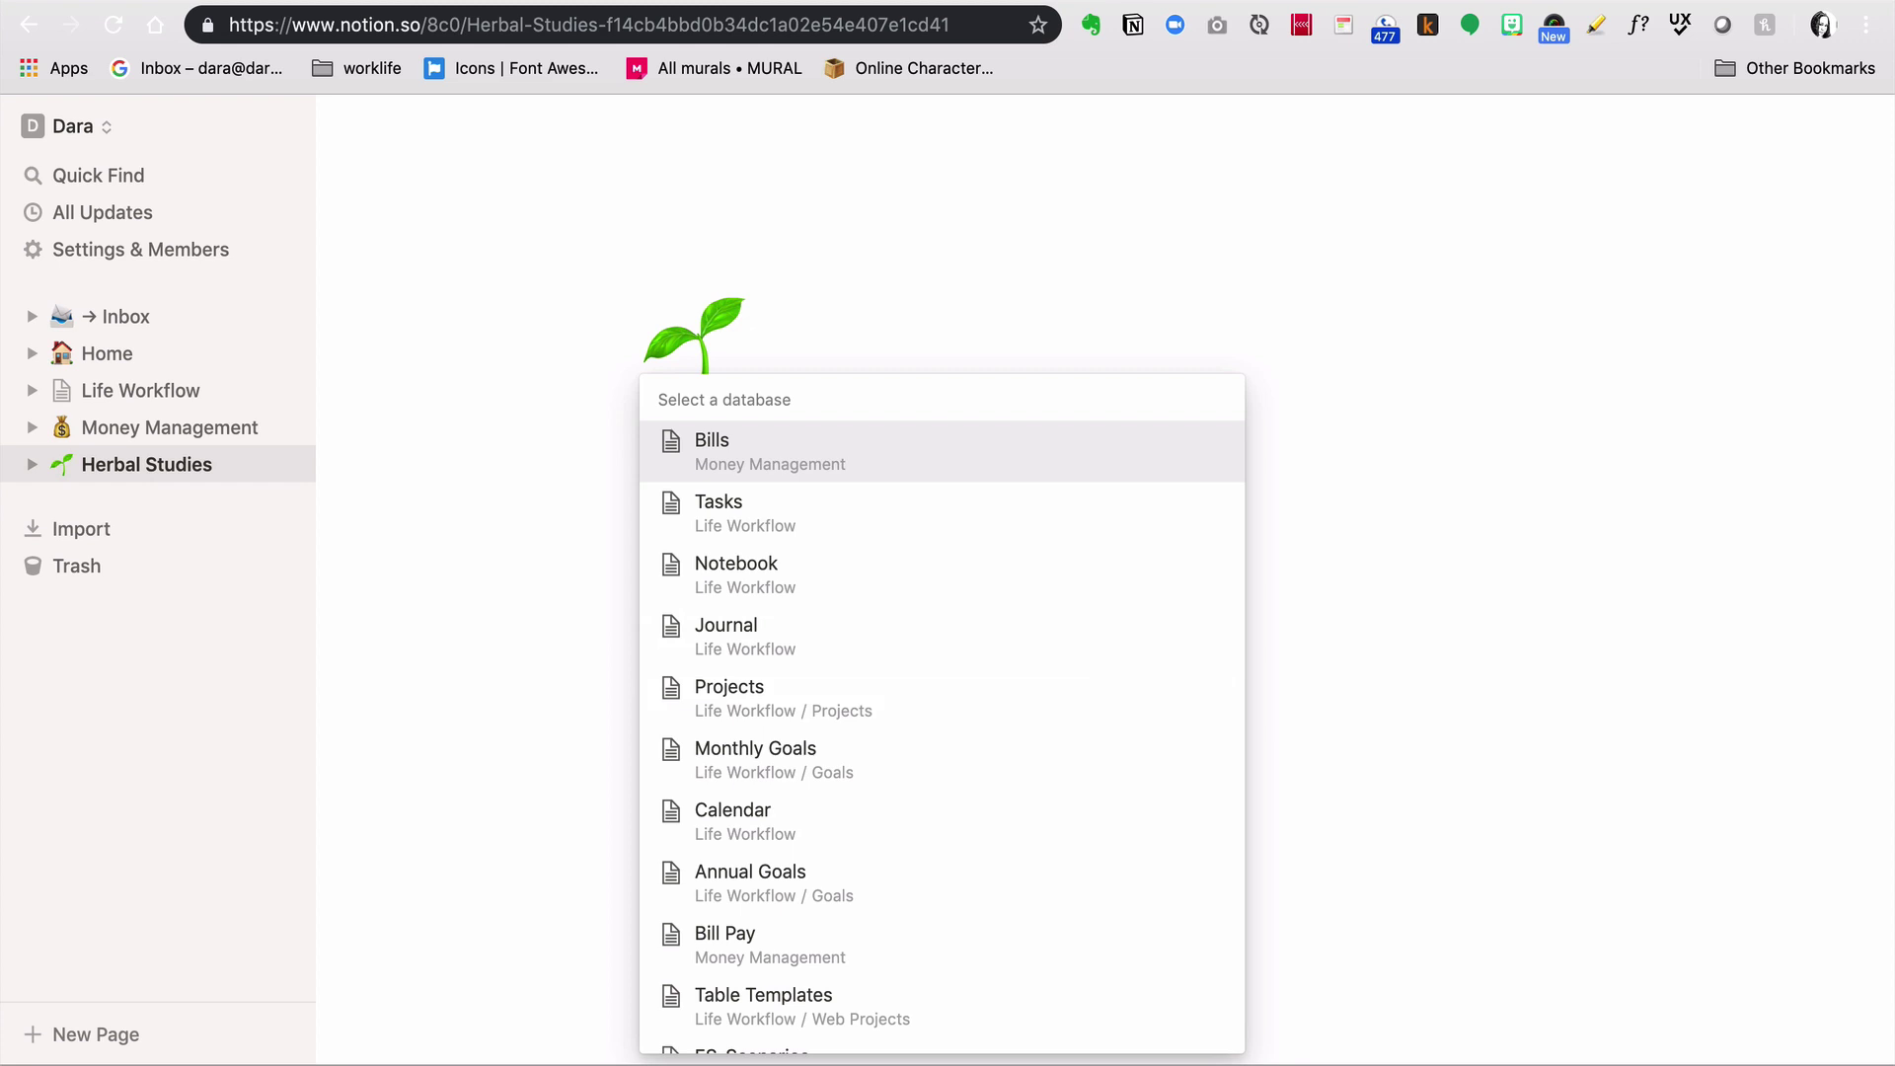
pyautogui.write('pine')
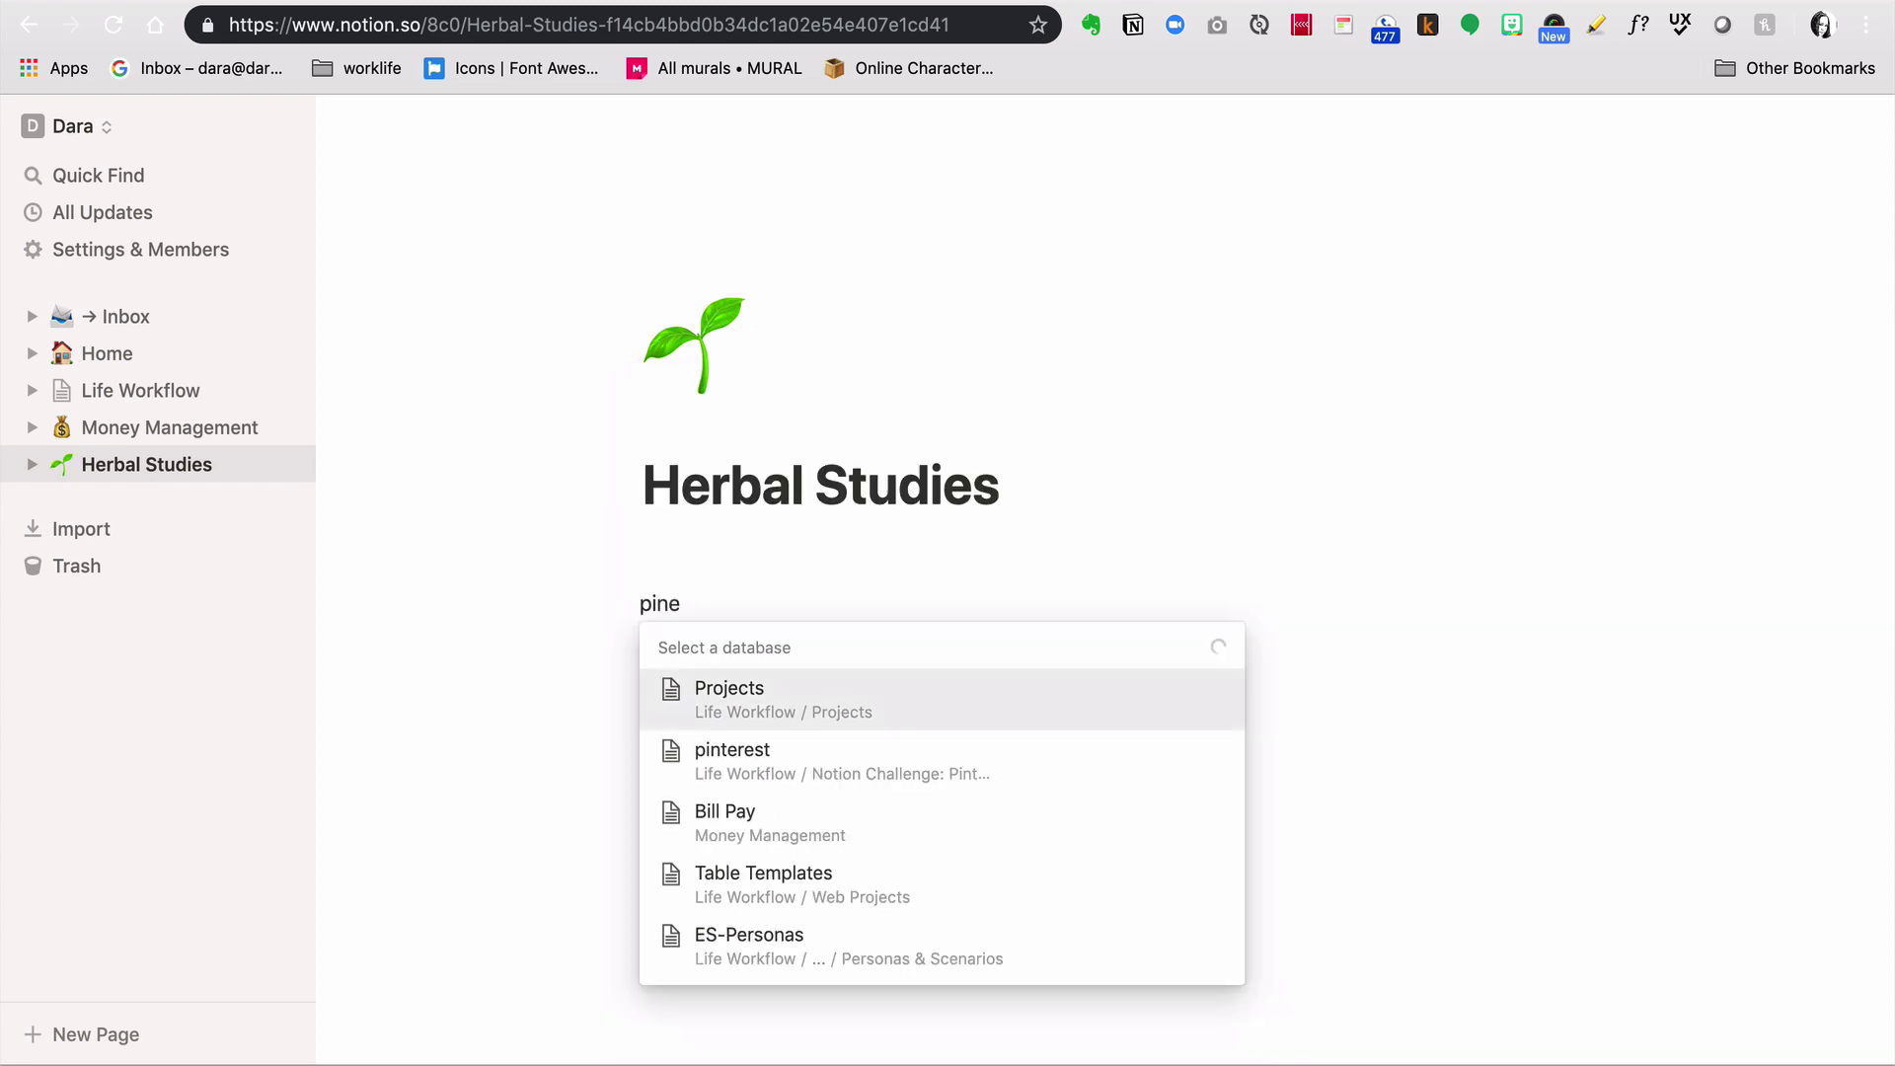
pyautogui.press('BackSpace')
pyautogui.write('t')
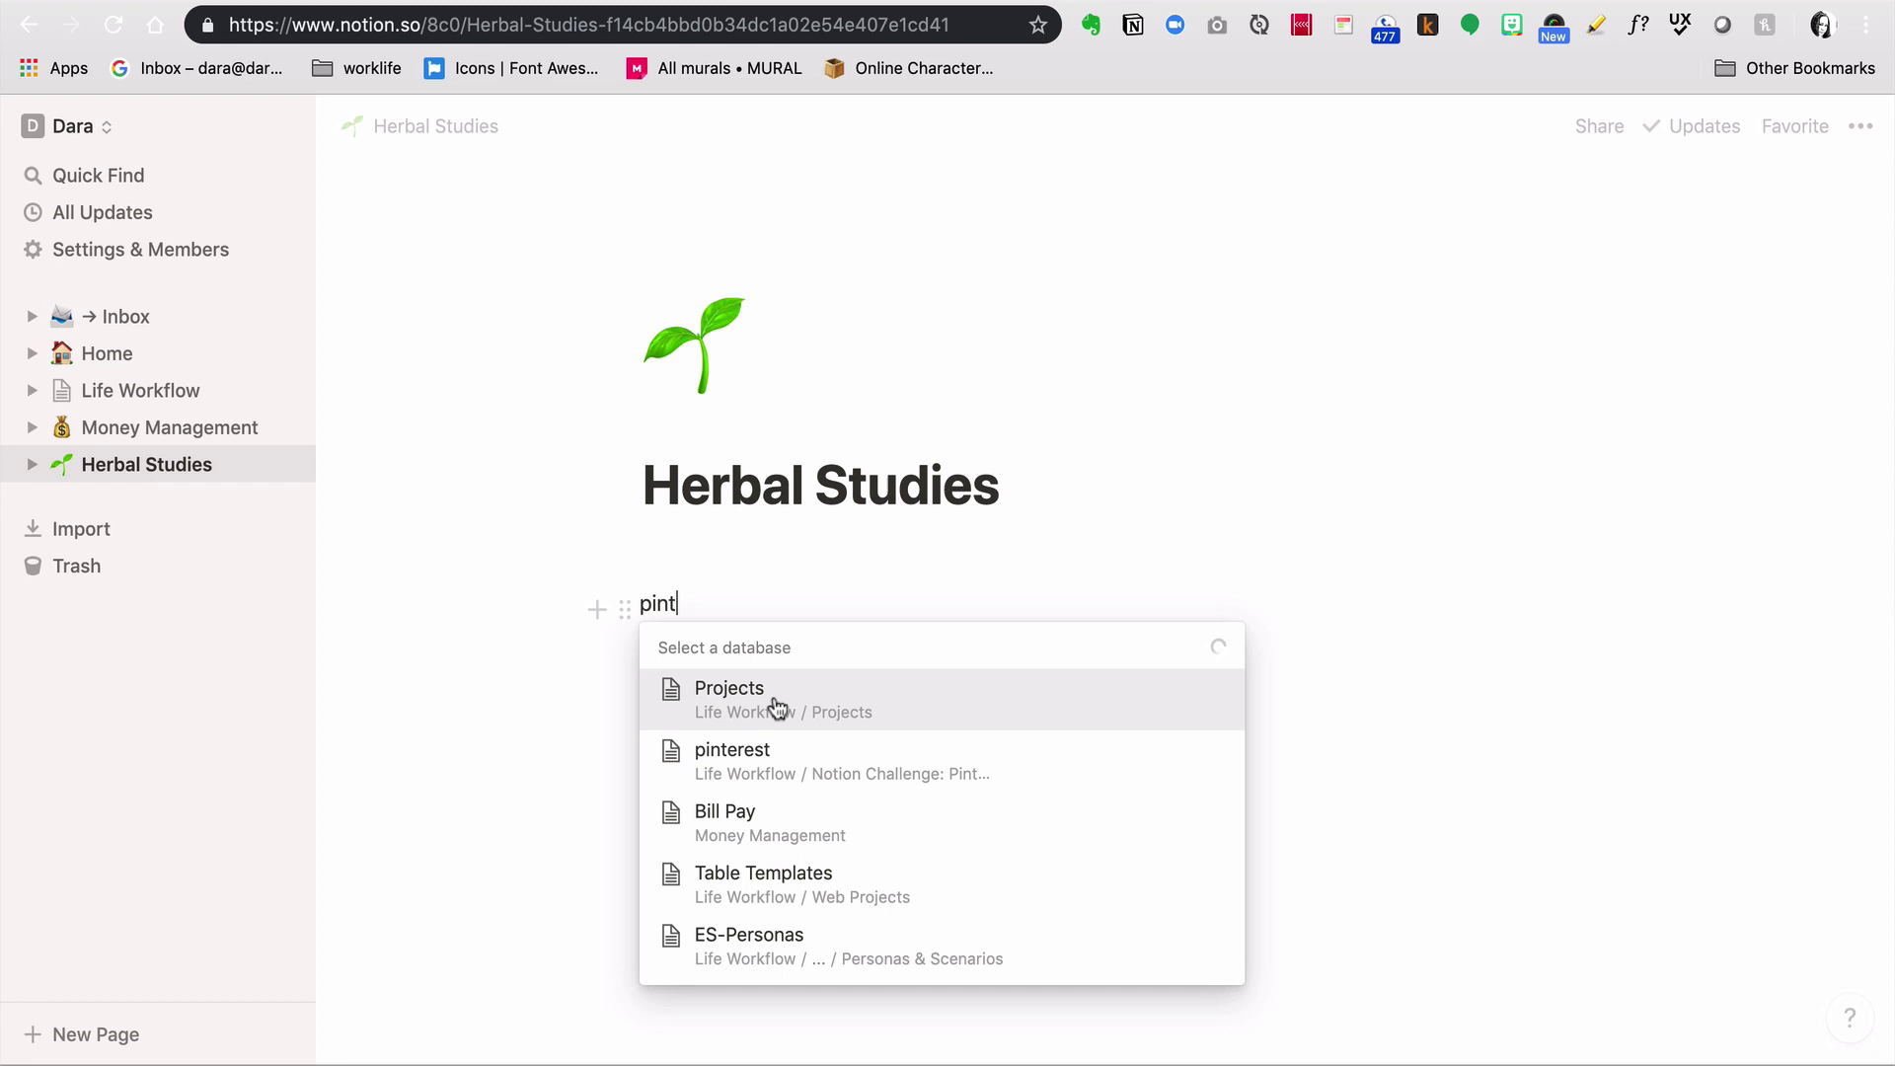
pyautogui.click(770, 763)
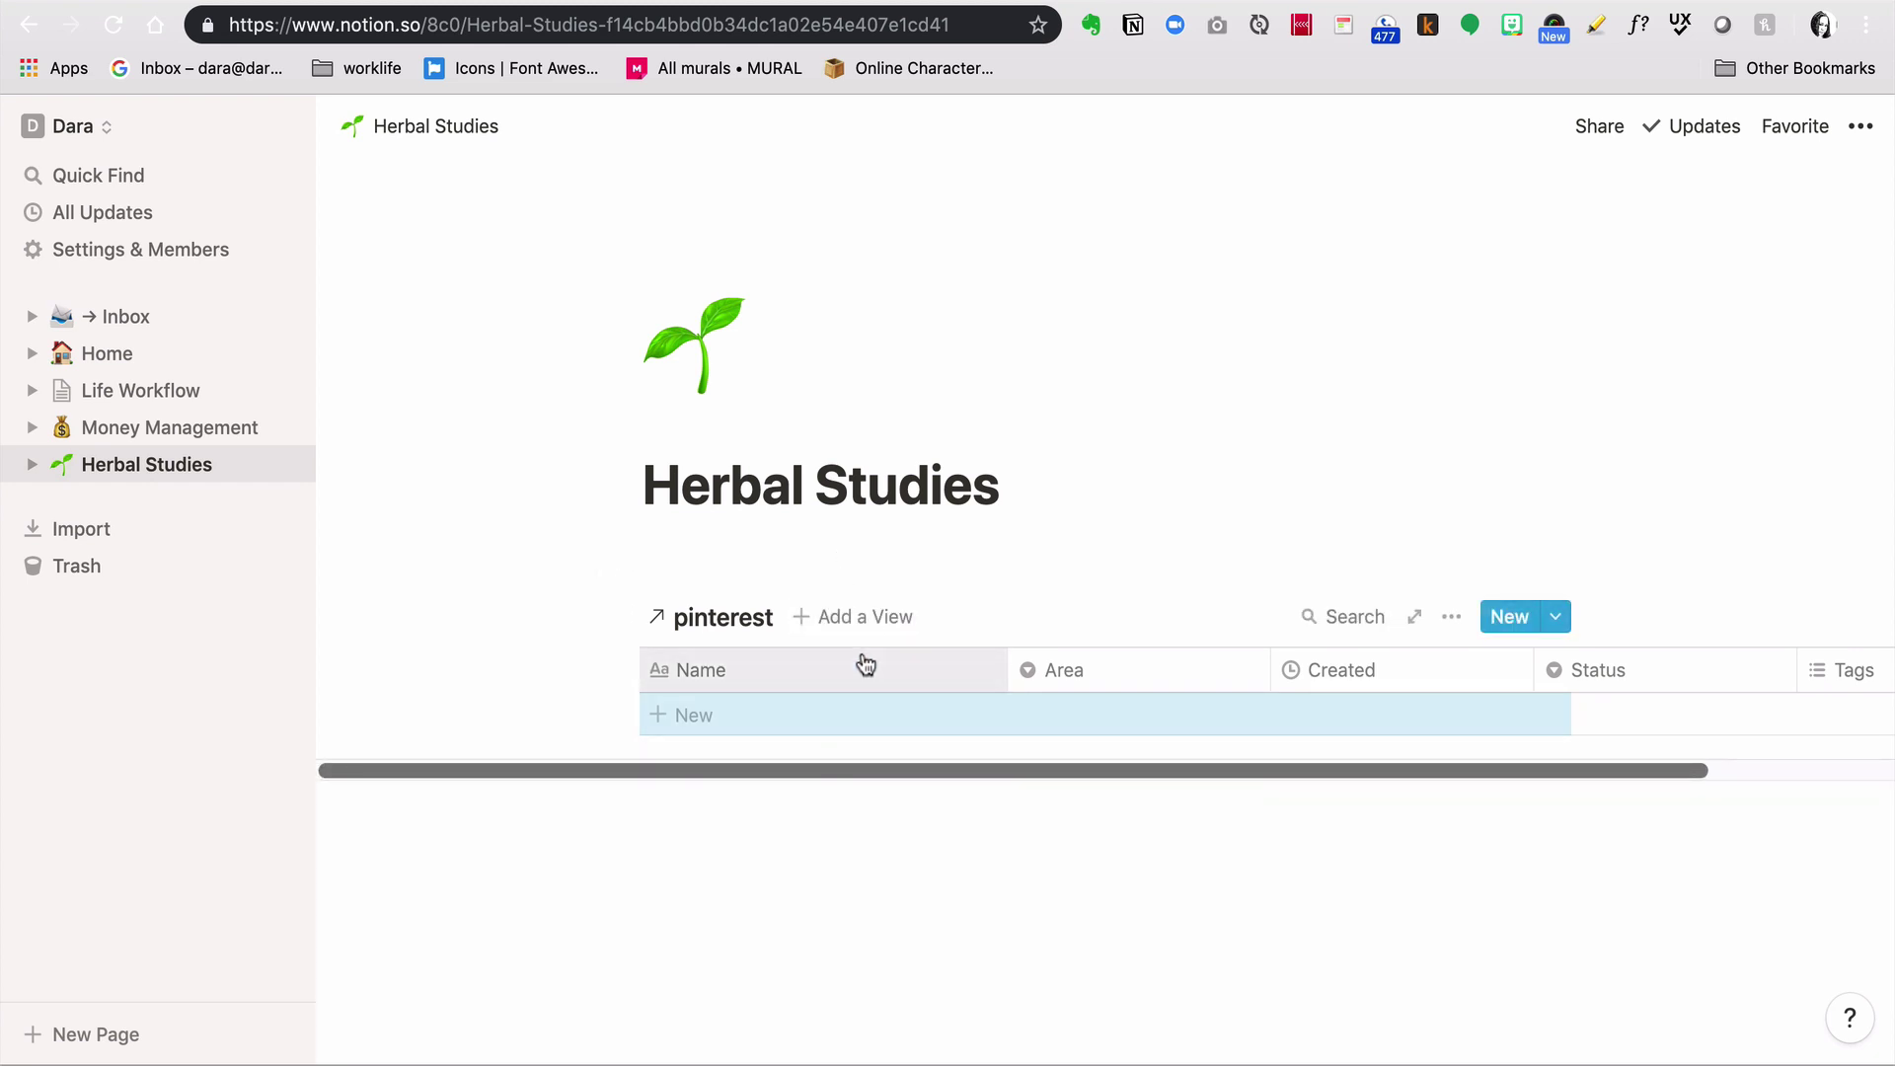
# Step: Add a Gallery view to the linked pinterest database and delete its original table view
pyautogui.click(893, 620)
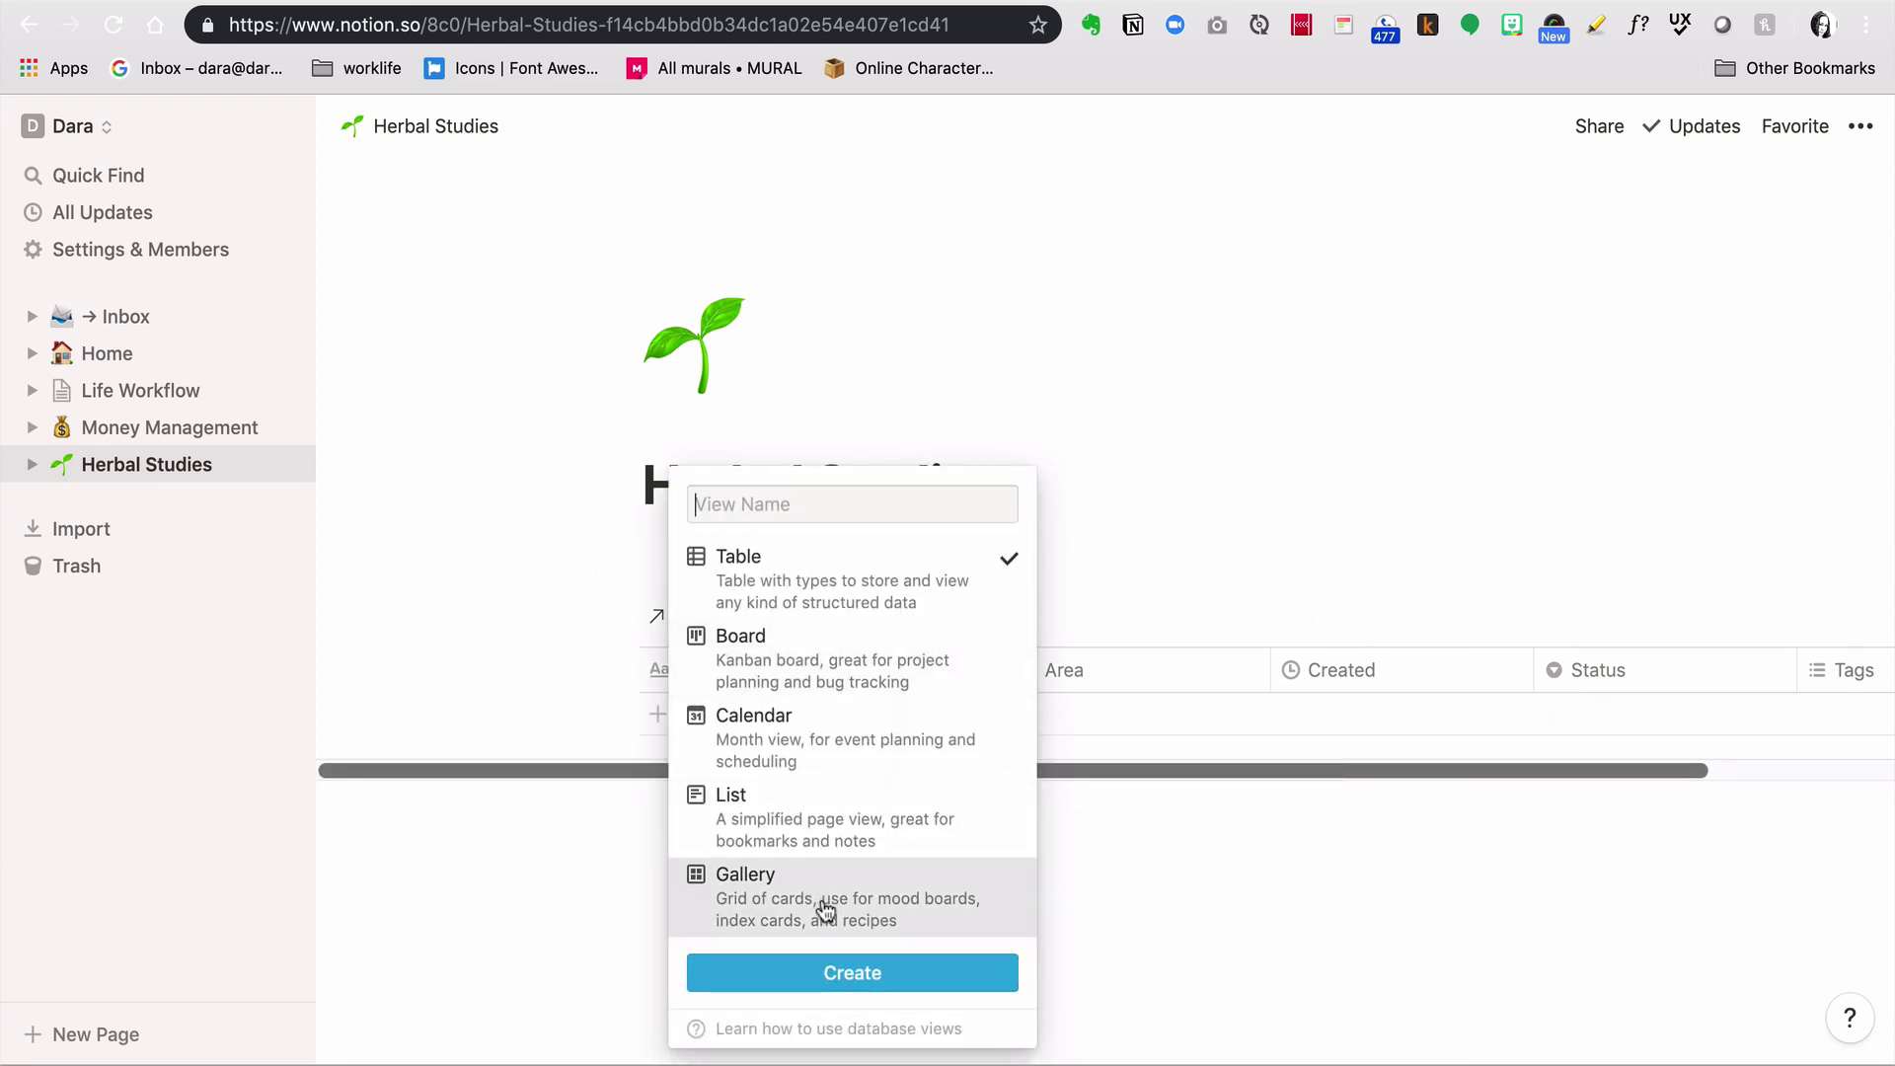
pyautogui.click(827, 903)
pyautogui.click(892, 993)
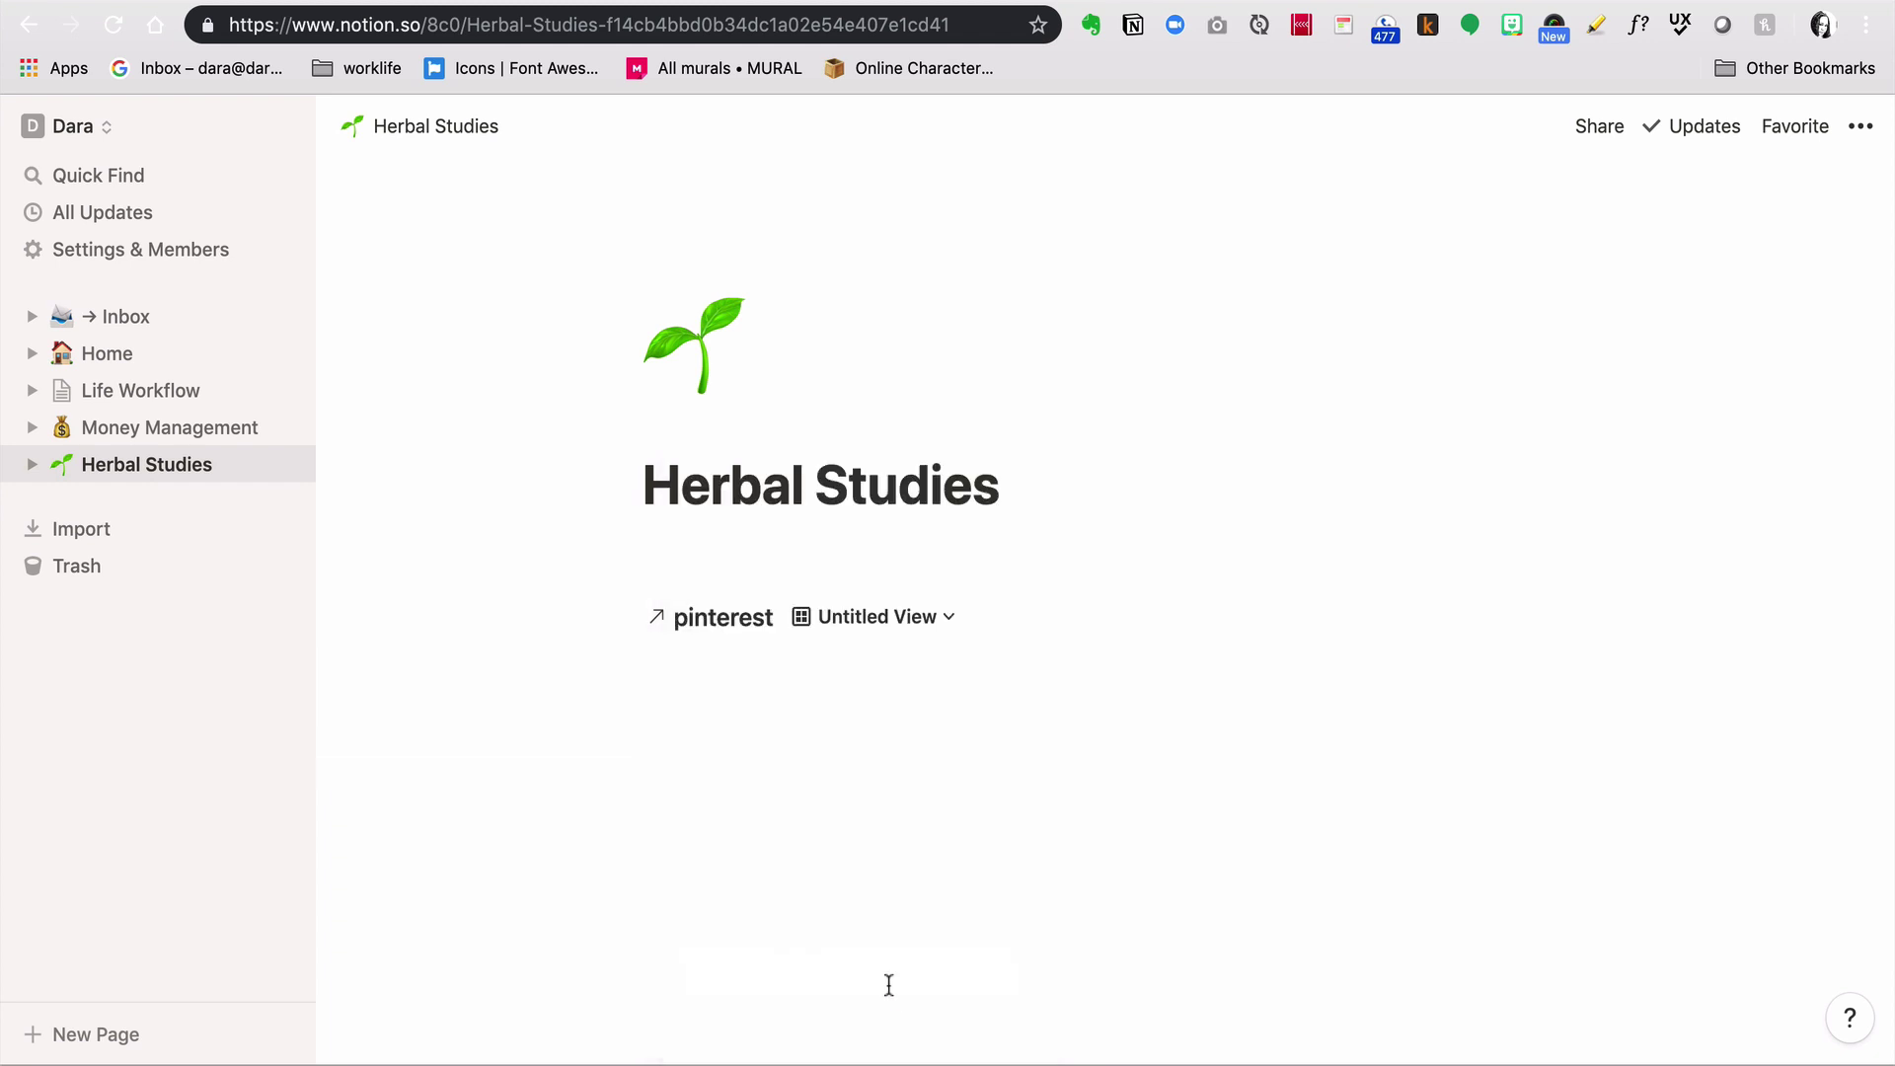
pyautogui.click(945, 620)
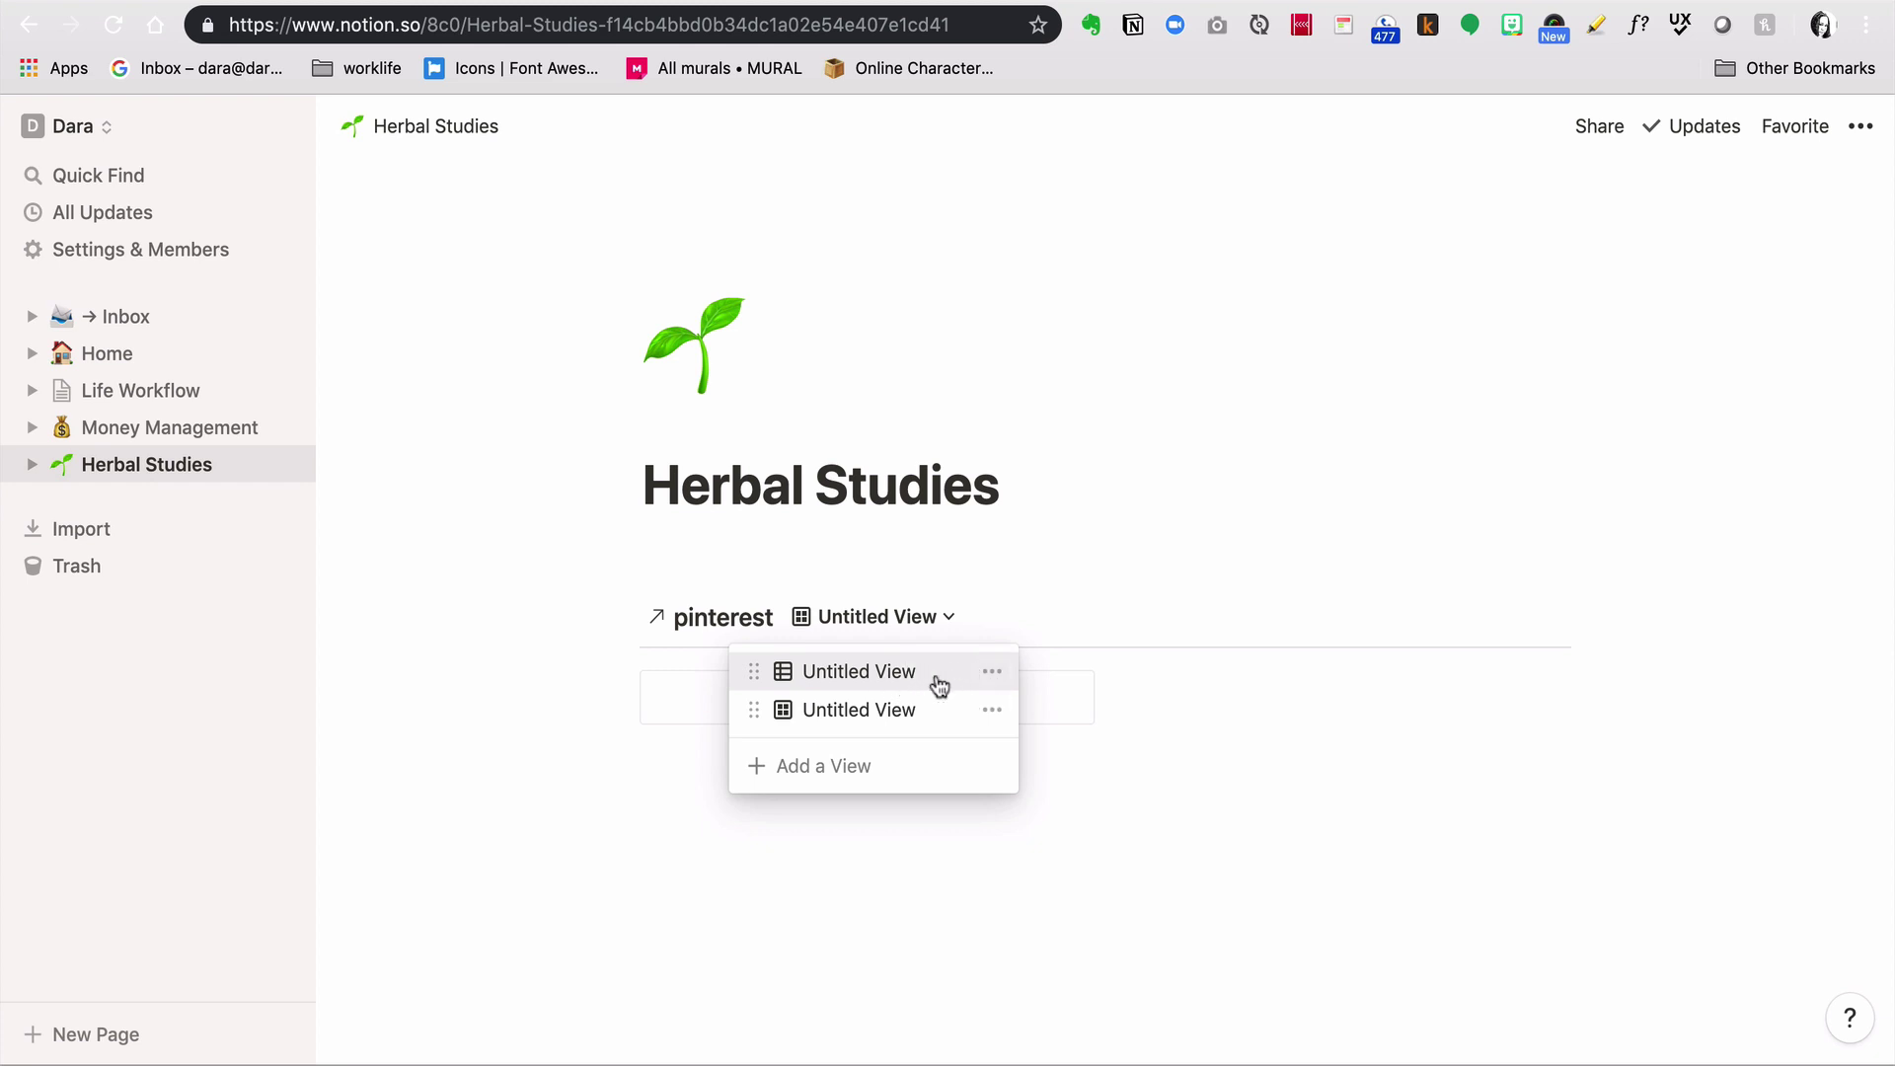
pyautogui.click(991, 675)
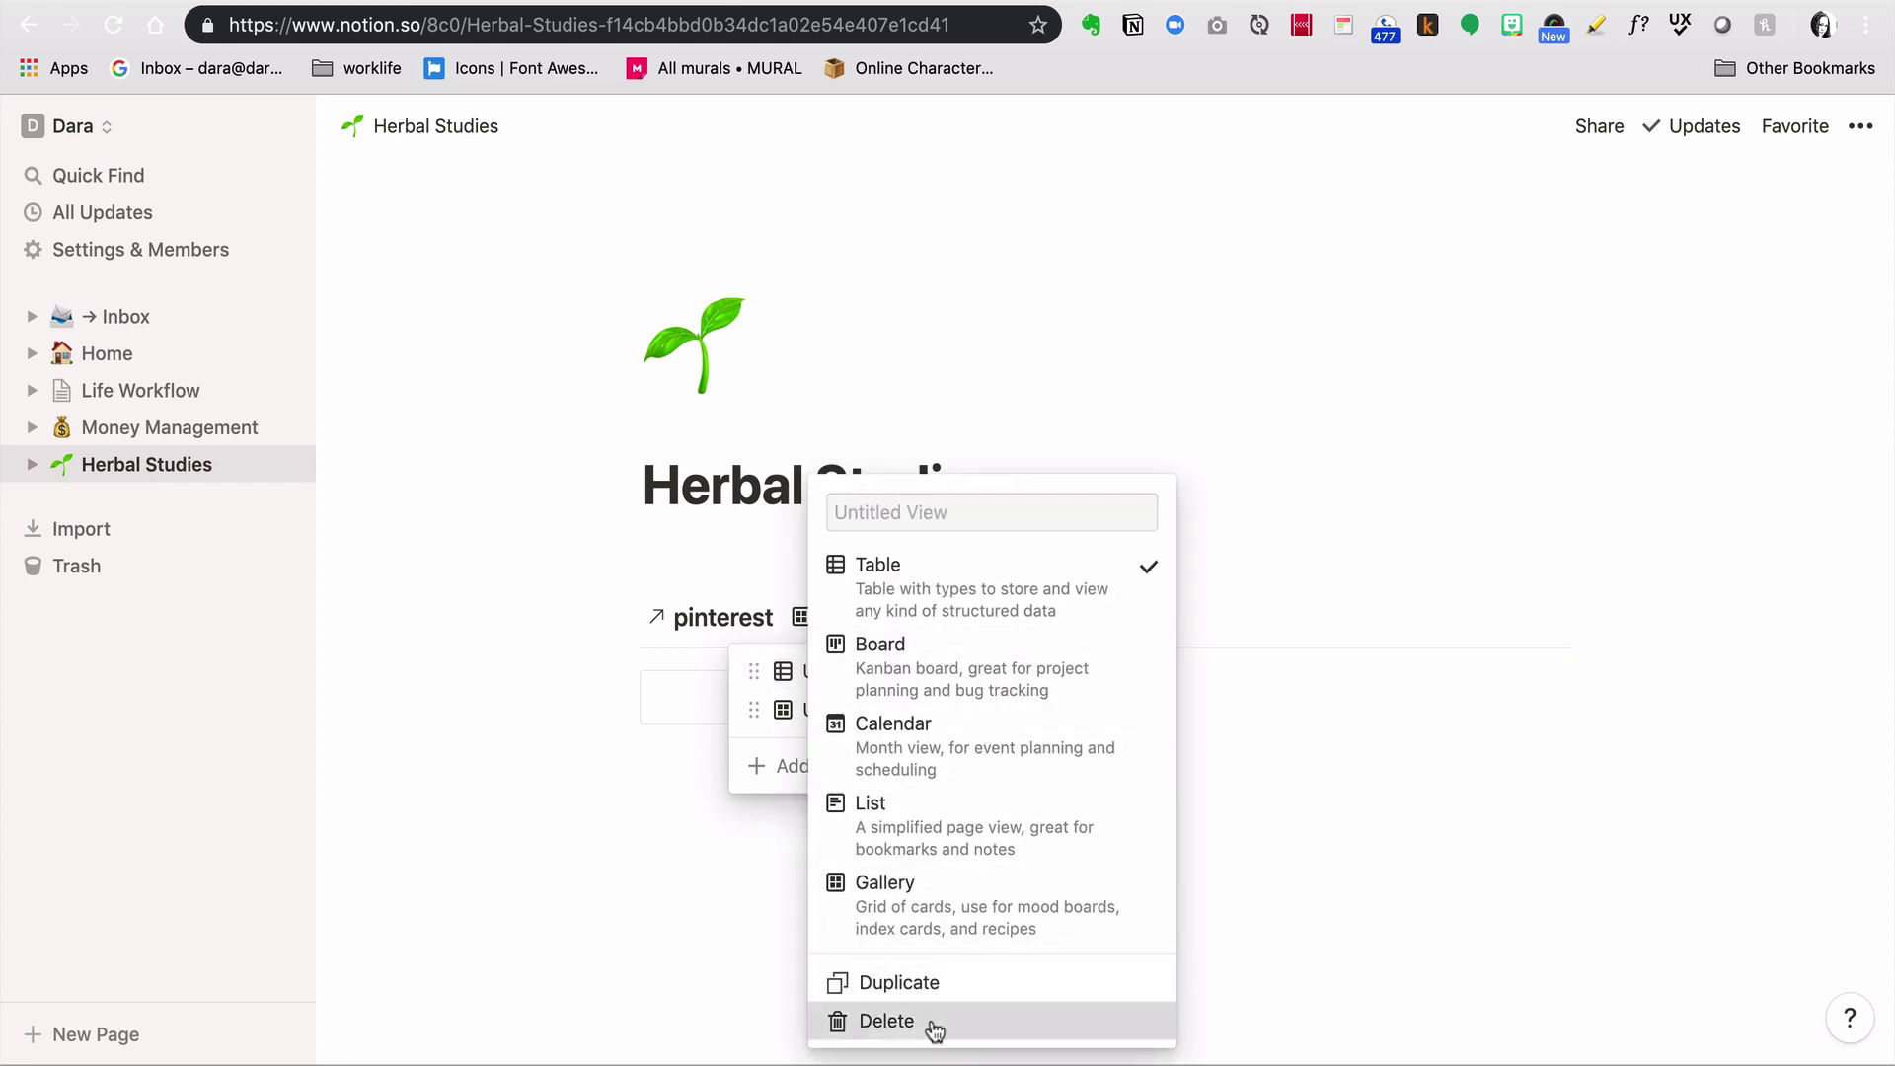
pyautogui.click(932, 1023)
pyautogui.click(948, 605)
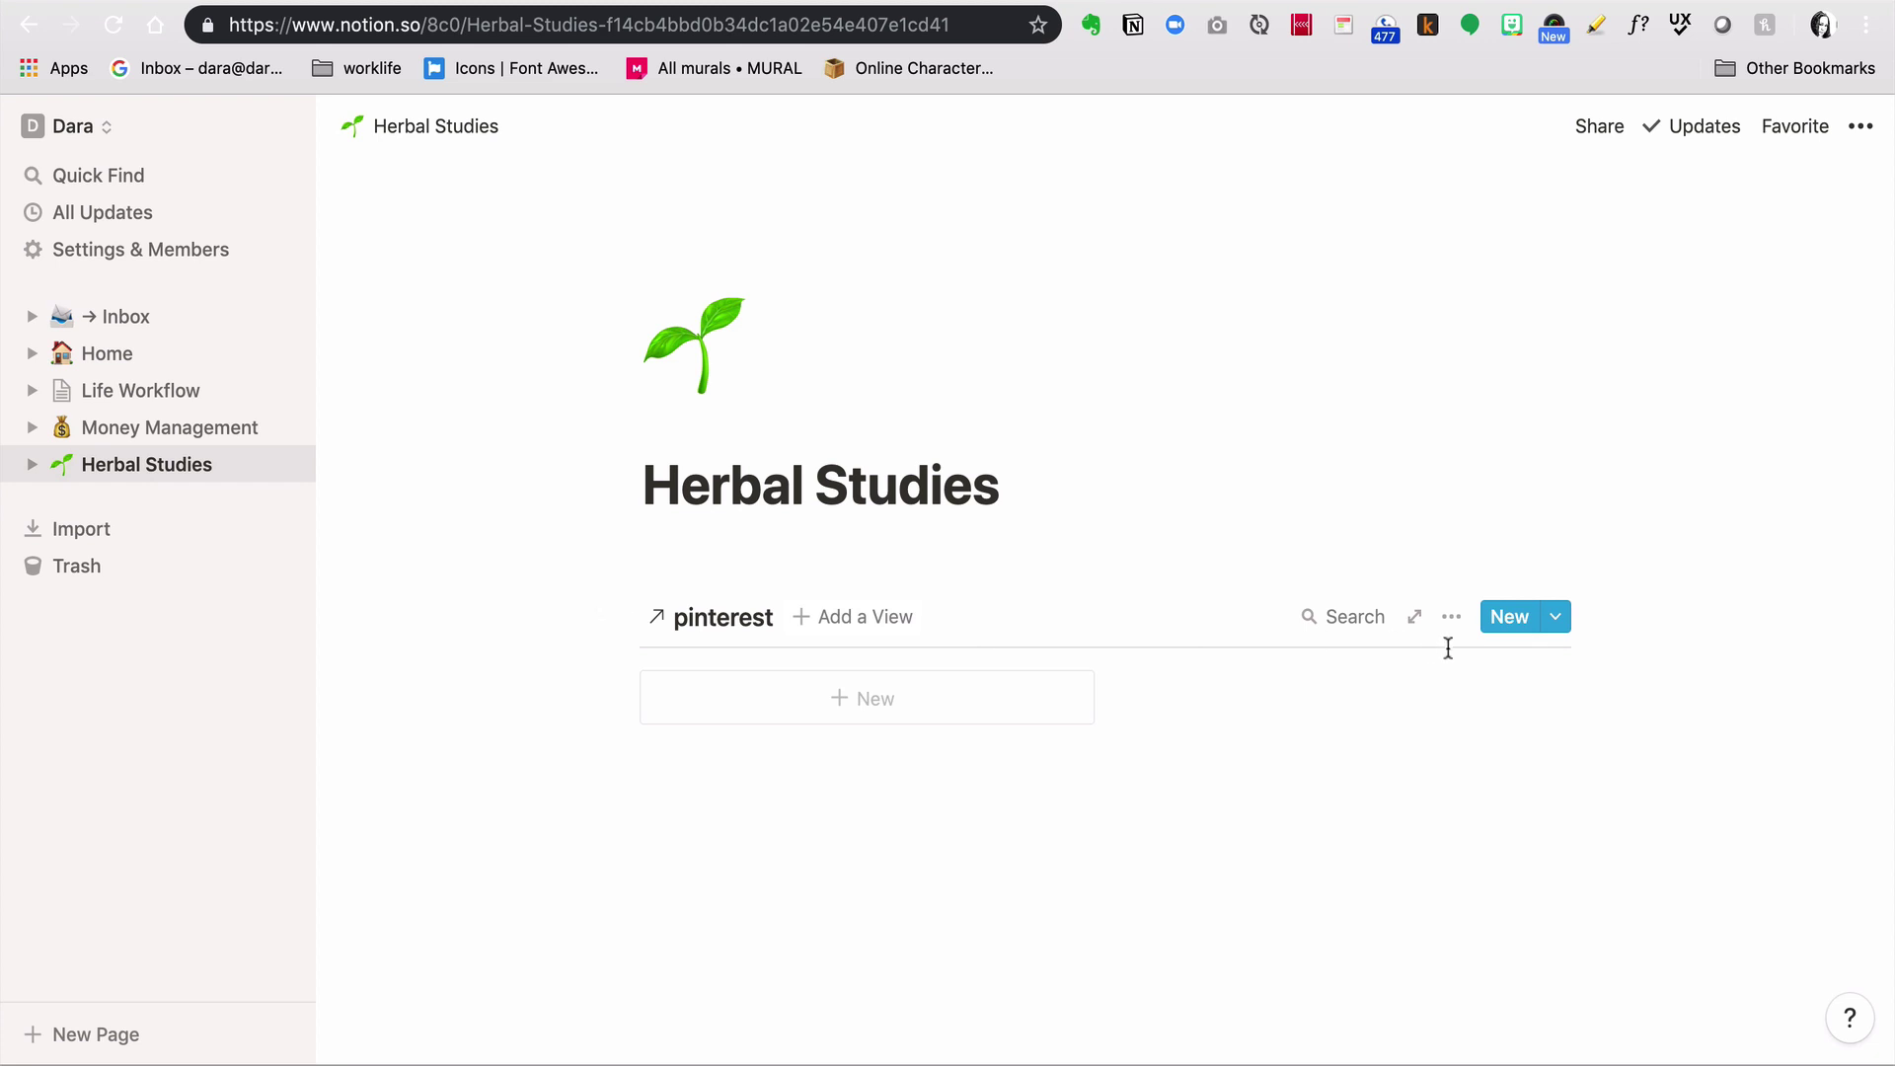
# Step: Filter the linked pinterest gallery to show only entries where Area is Herbal
pyautogui.click(1451, 619)
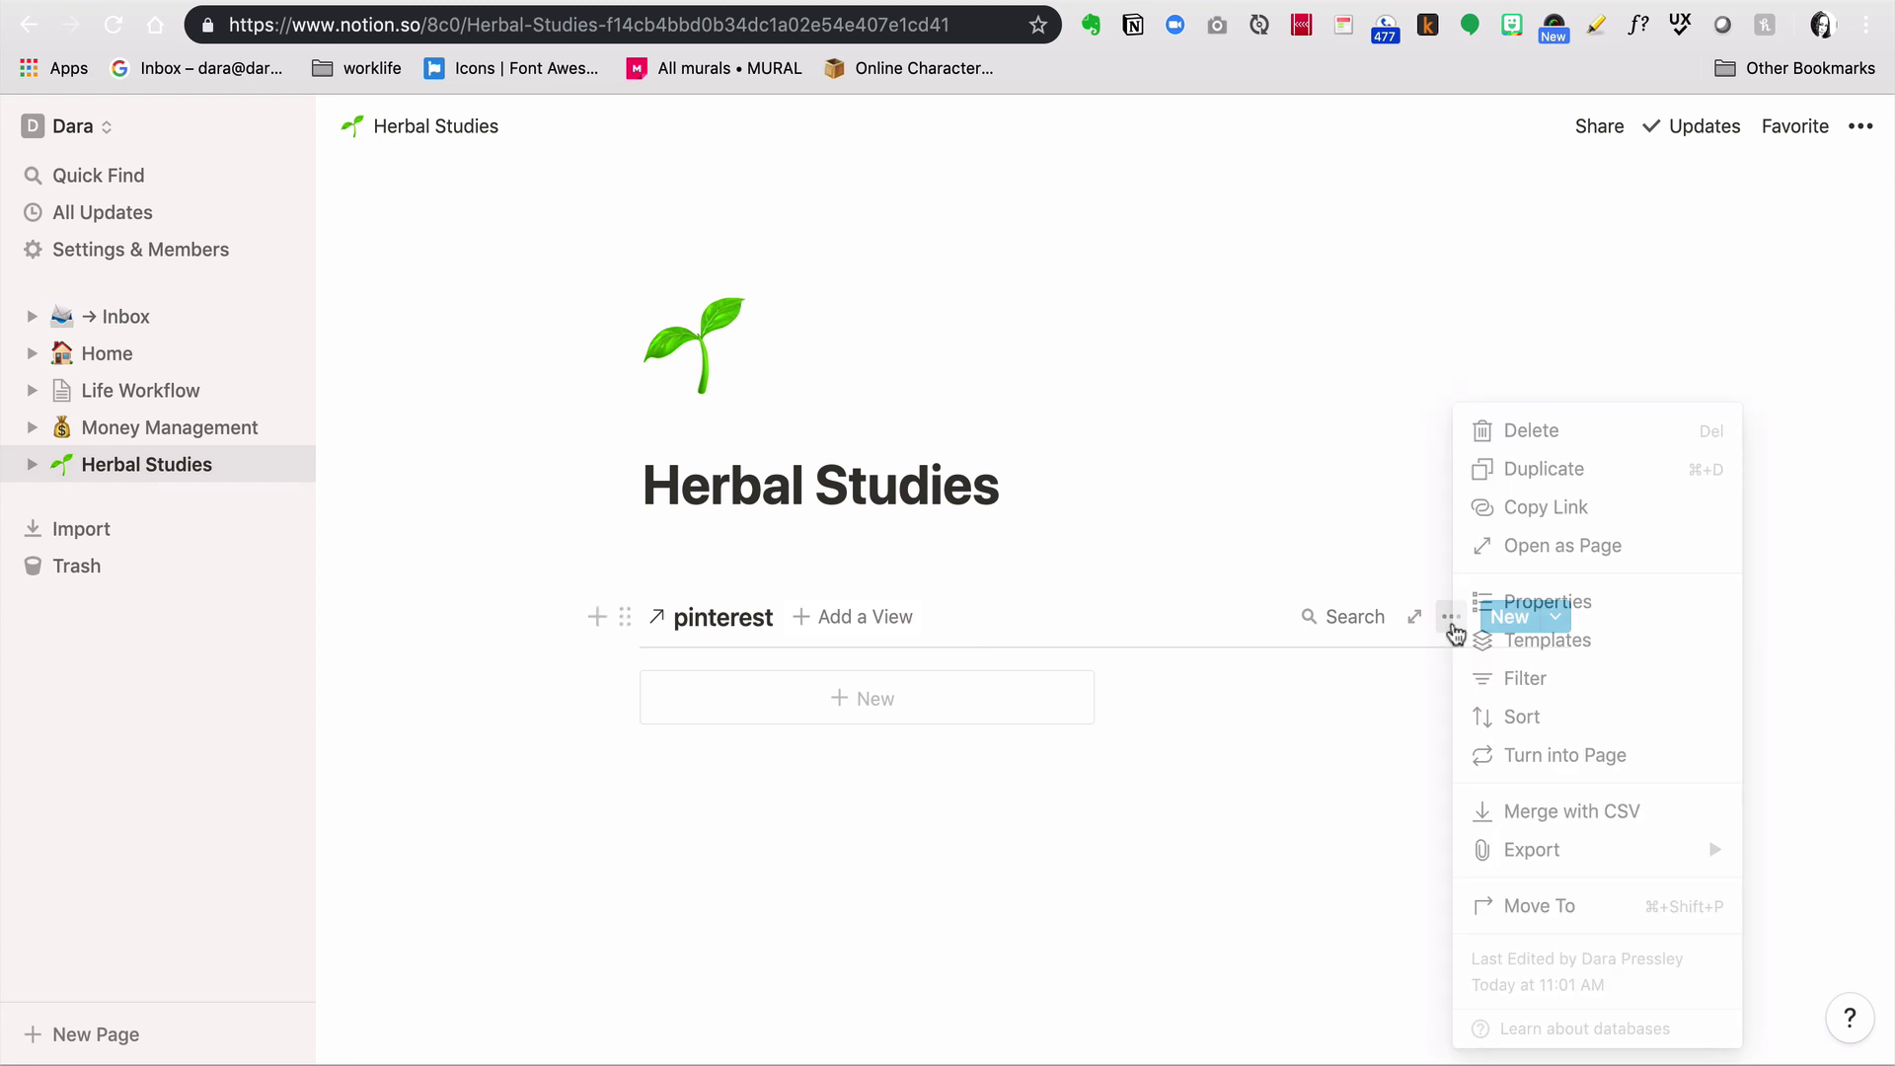
pyautogui.click(1474, 681)
pyautogui.click(1232, 859)
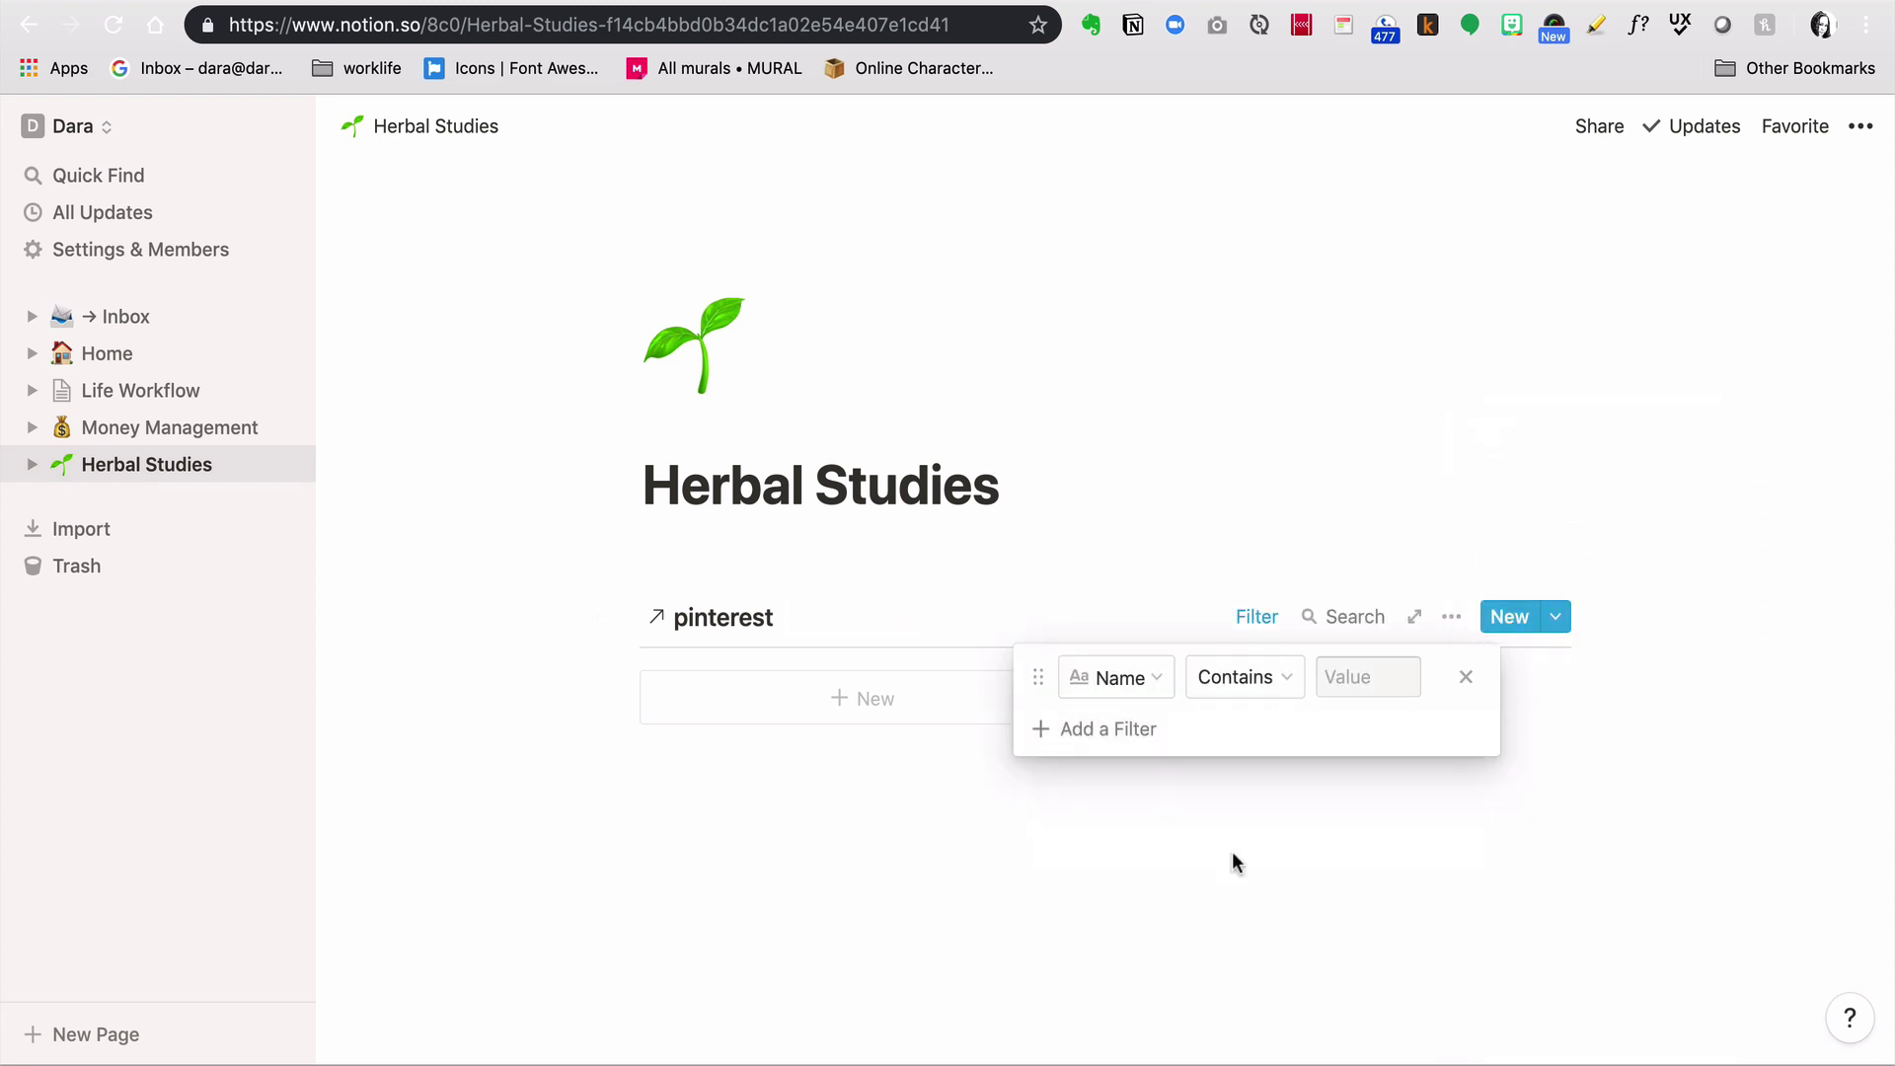
pyautogui.click(1146, 677)
pyautogui.click(1106, 841)
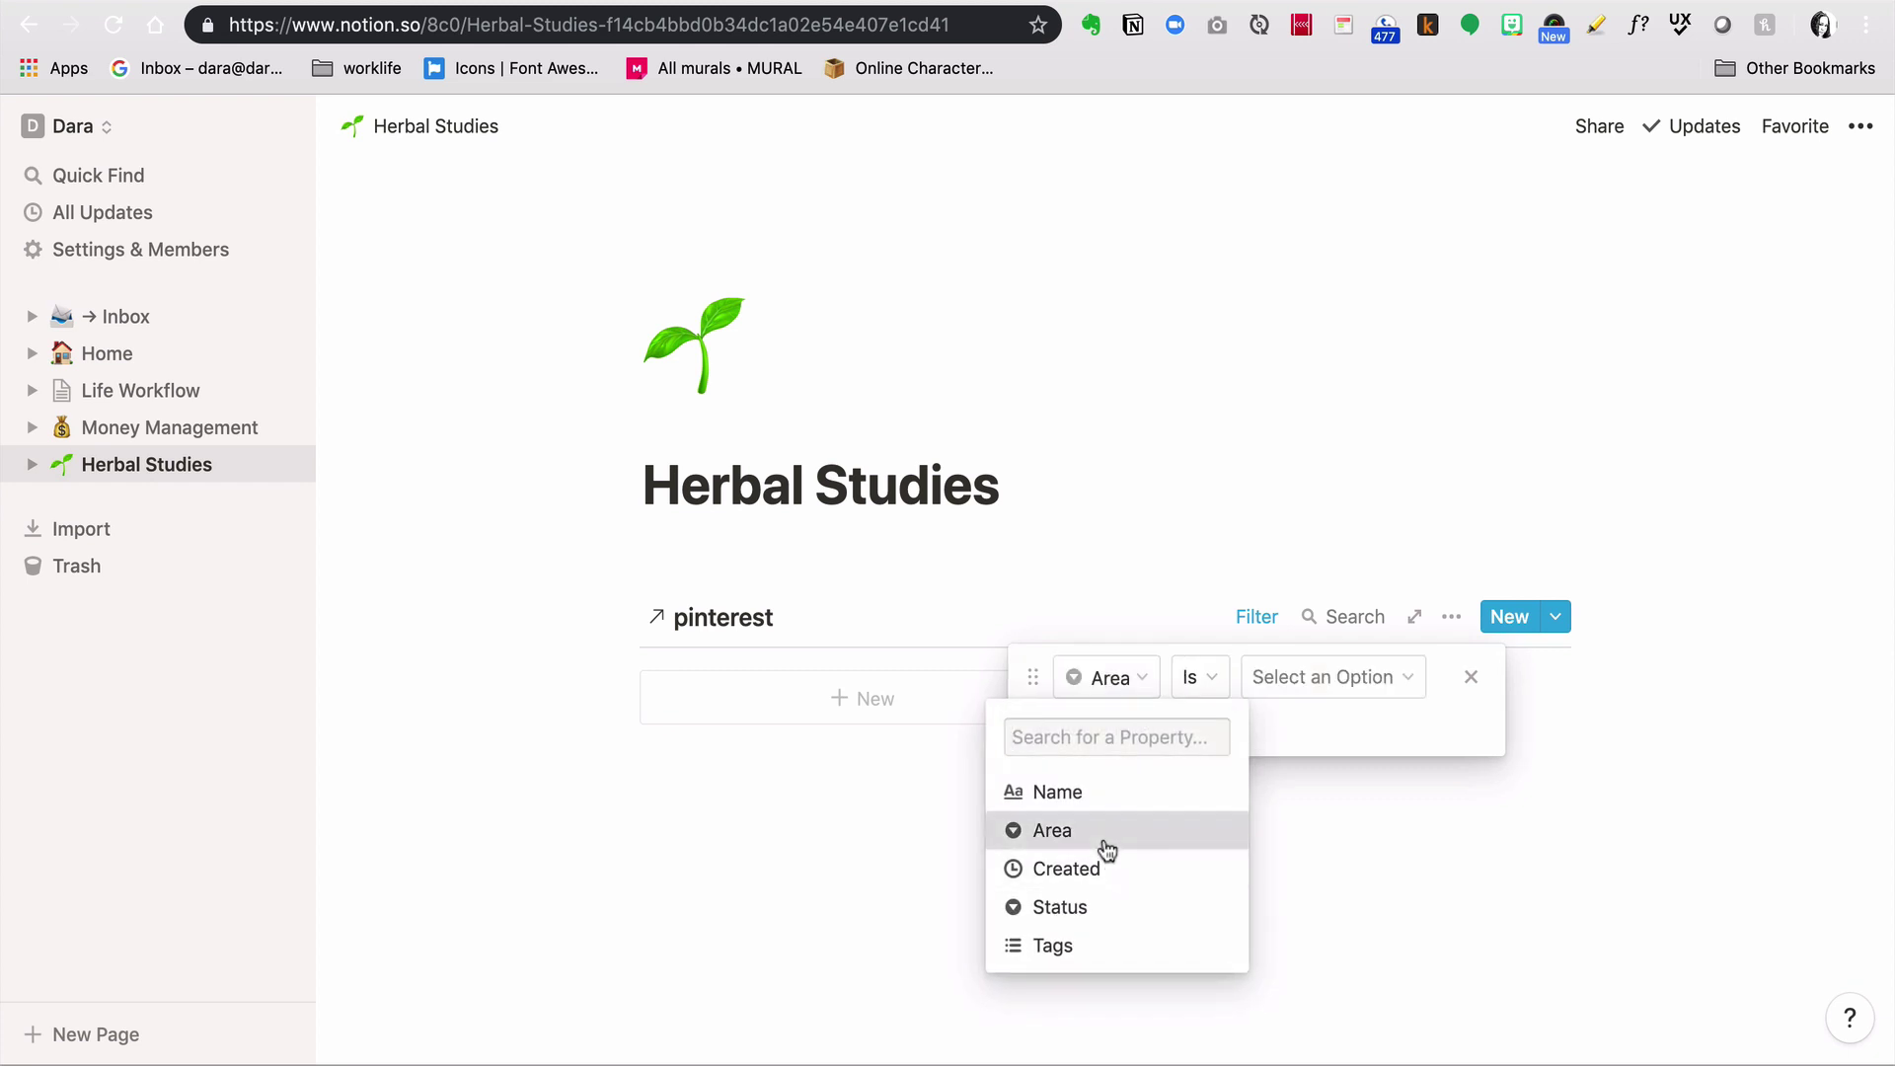
pyautogui.click(1294, 678)
pyautogui.click(1287, 867)
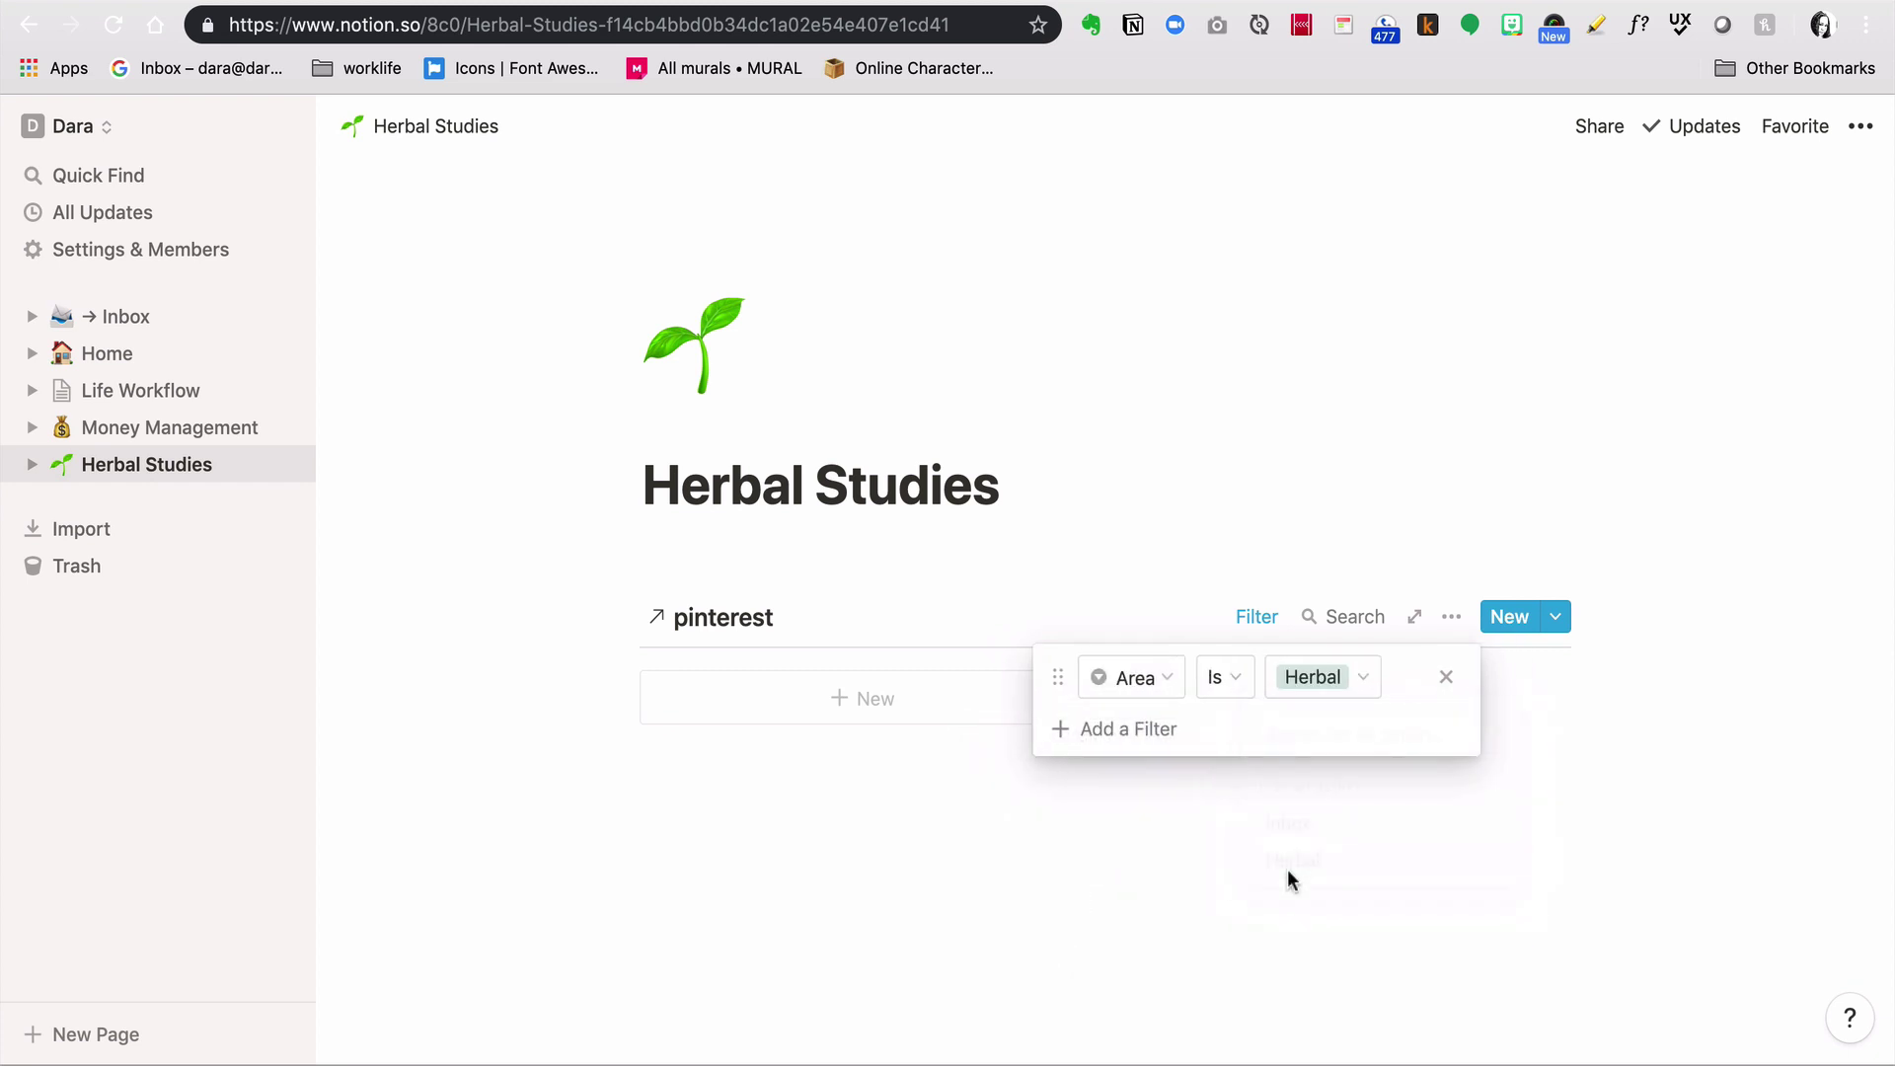
pyautogui.click(1287, 869)
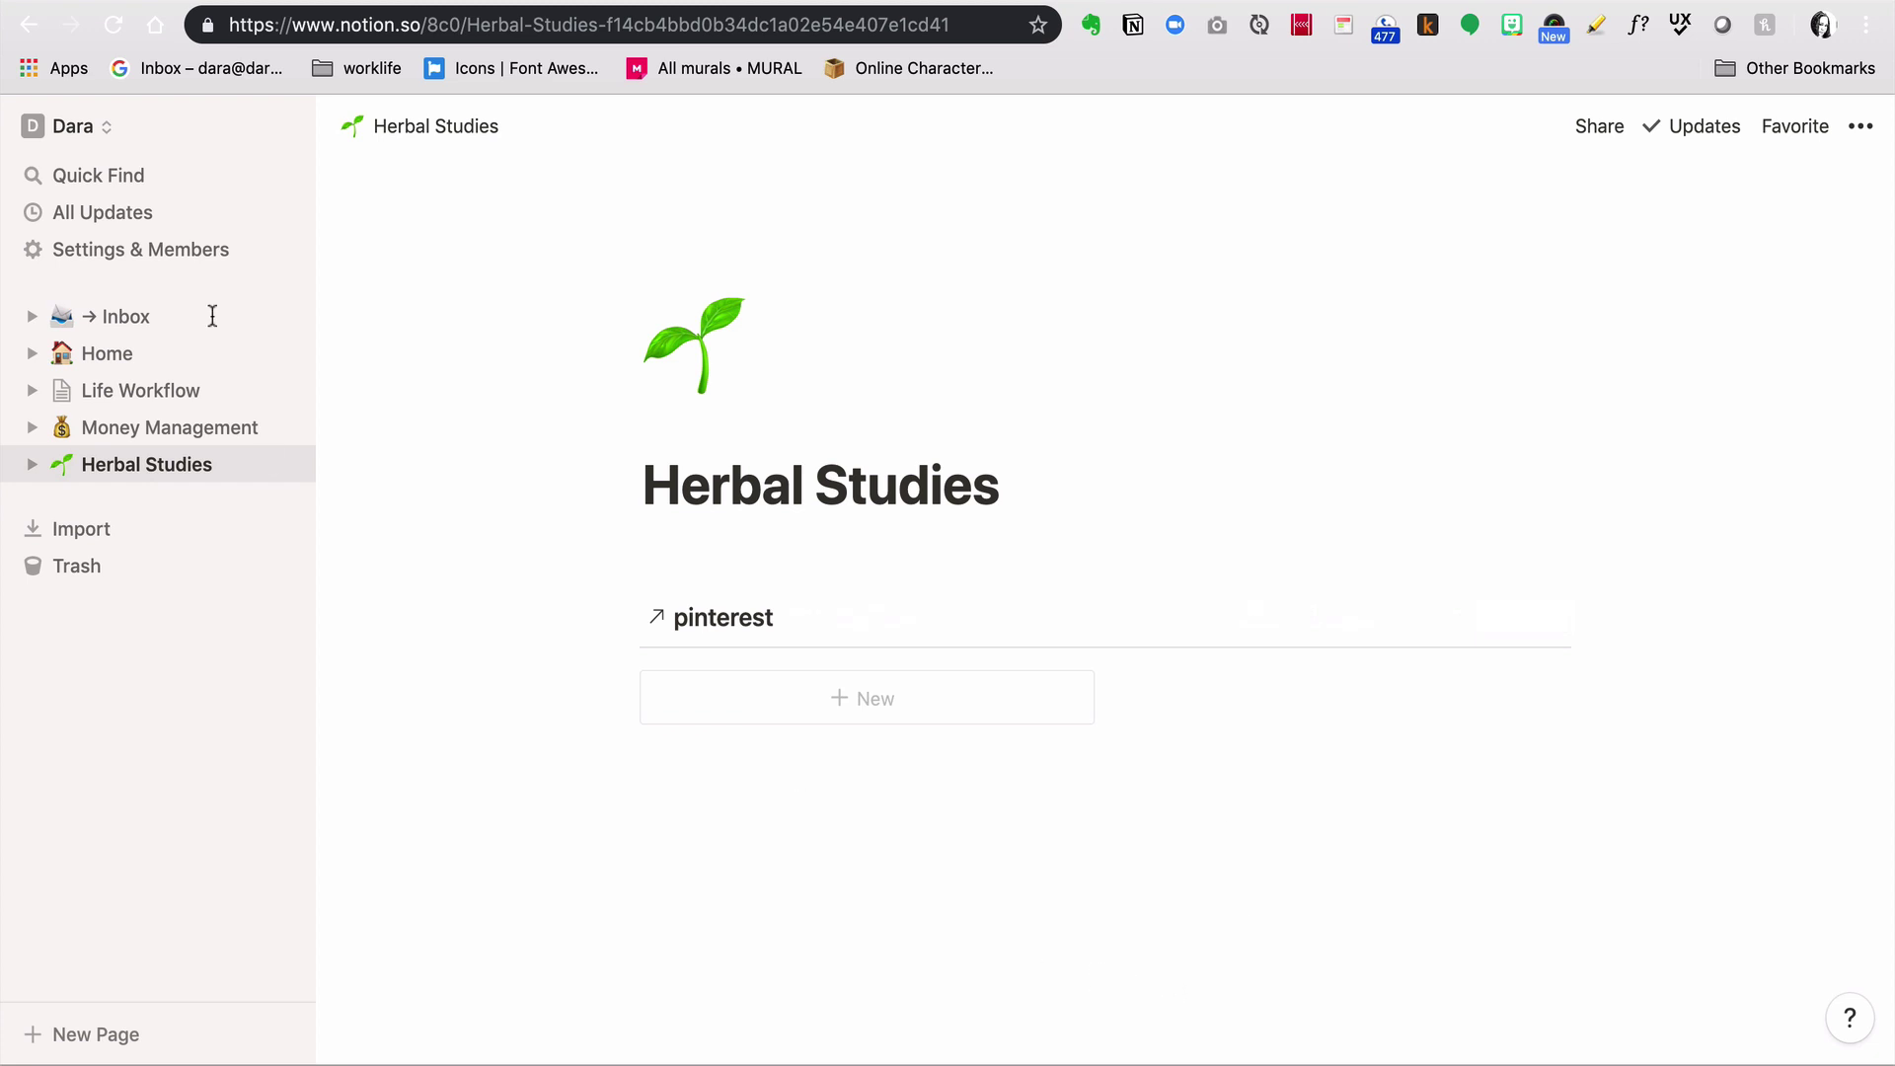
# Step: On the Inbox page, link the pinterest database below the reminder list using /linked
pyautogui.click(93, 319)
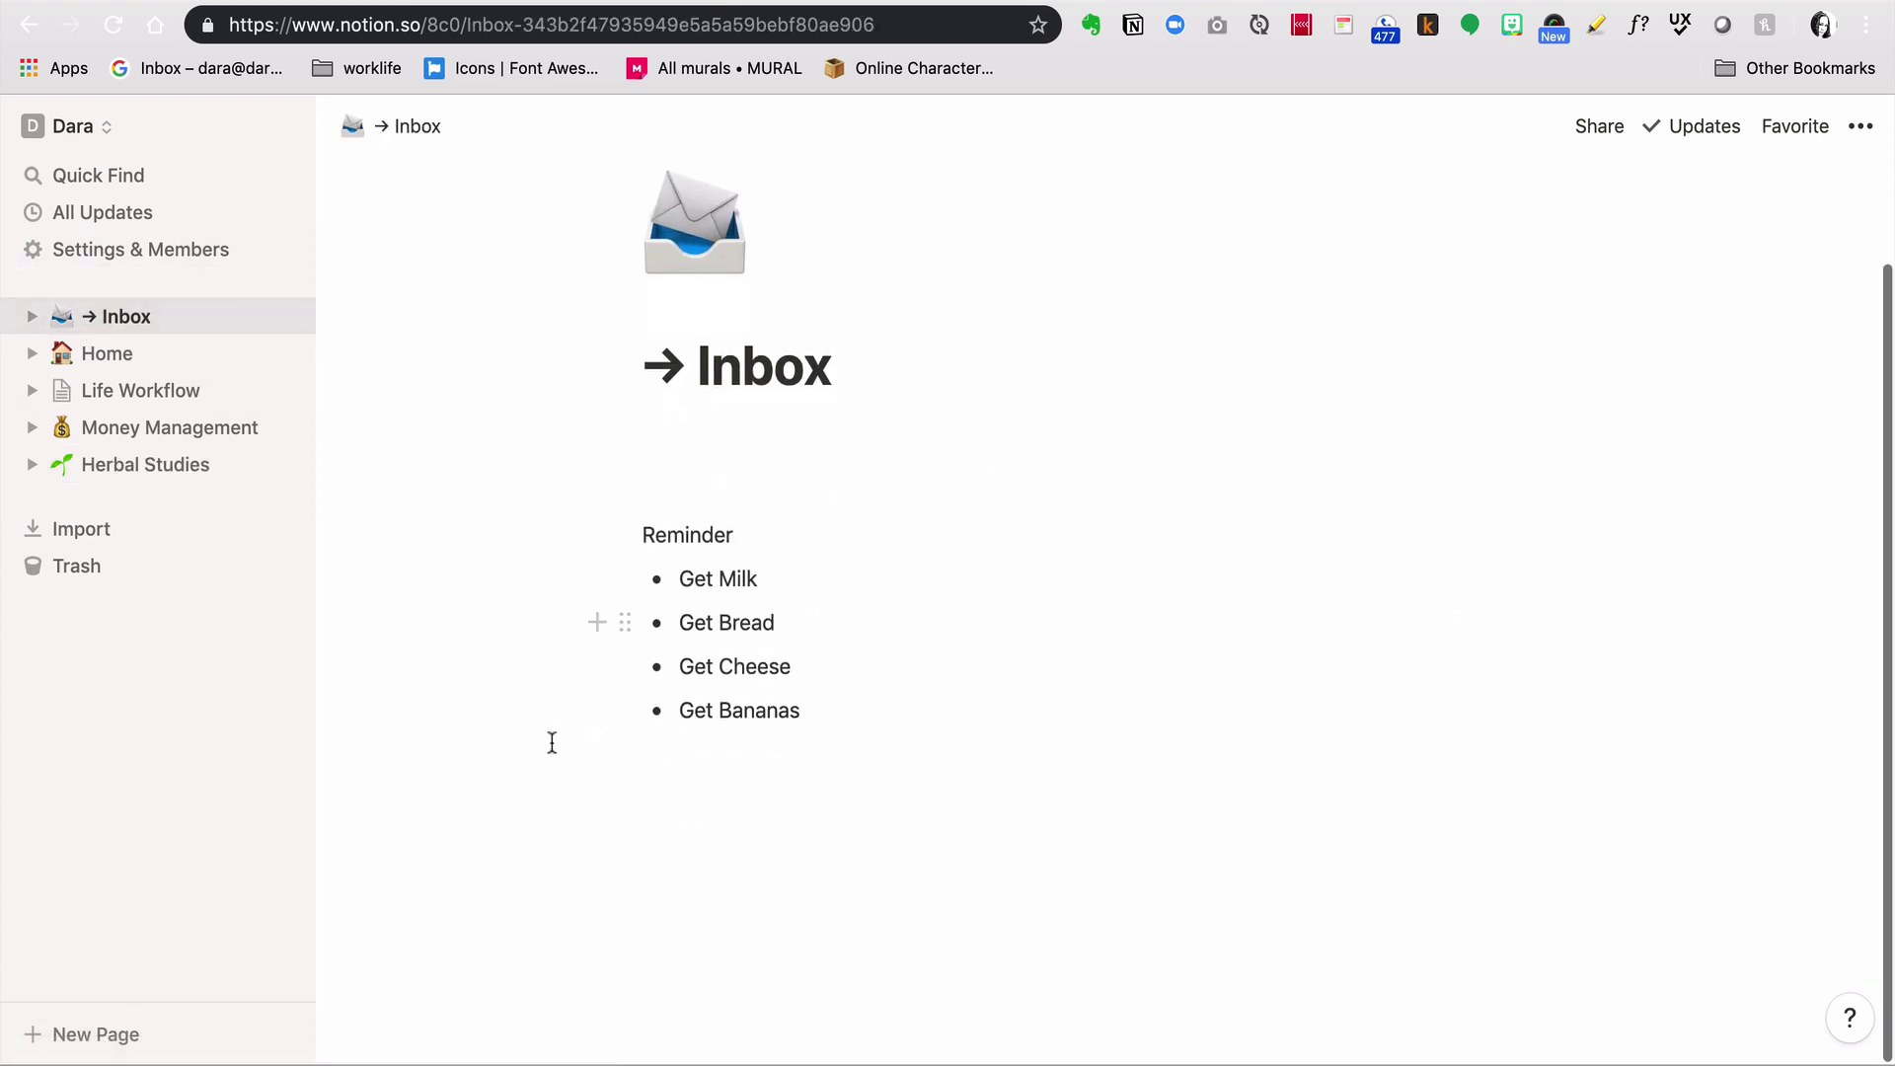
pyautogui.click(675, 814)
pyautogui.press('Return')
pyautogui.write('/')
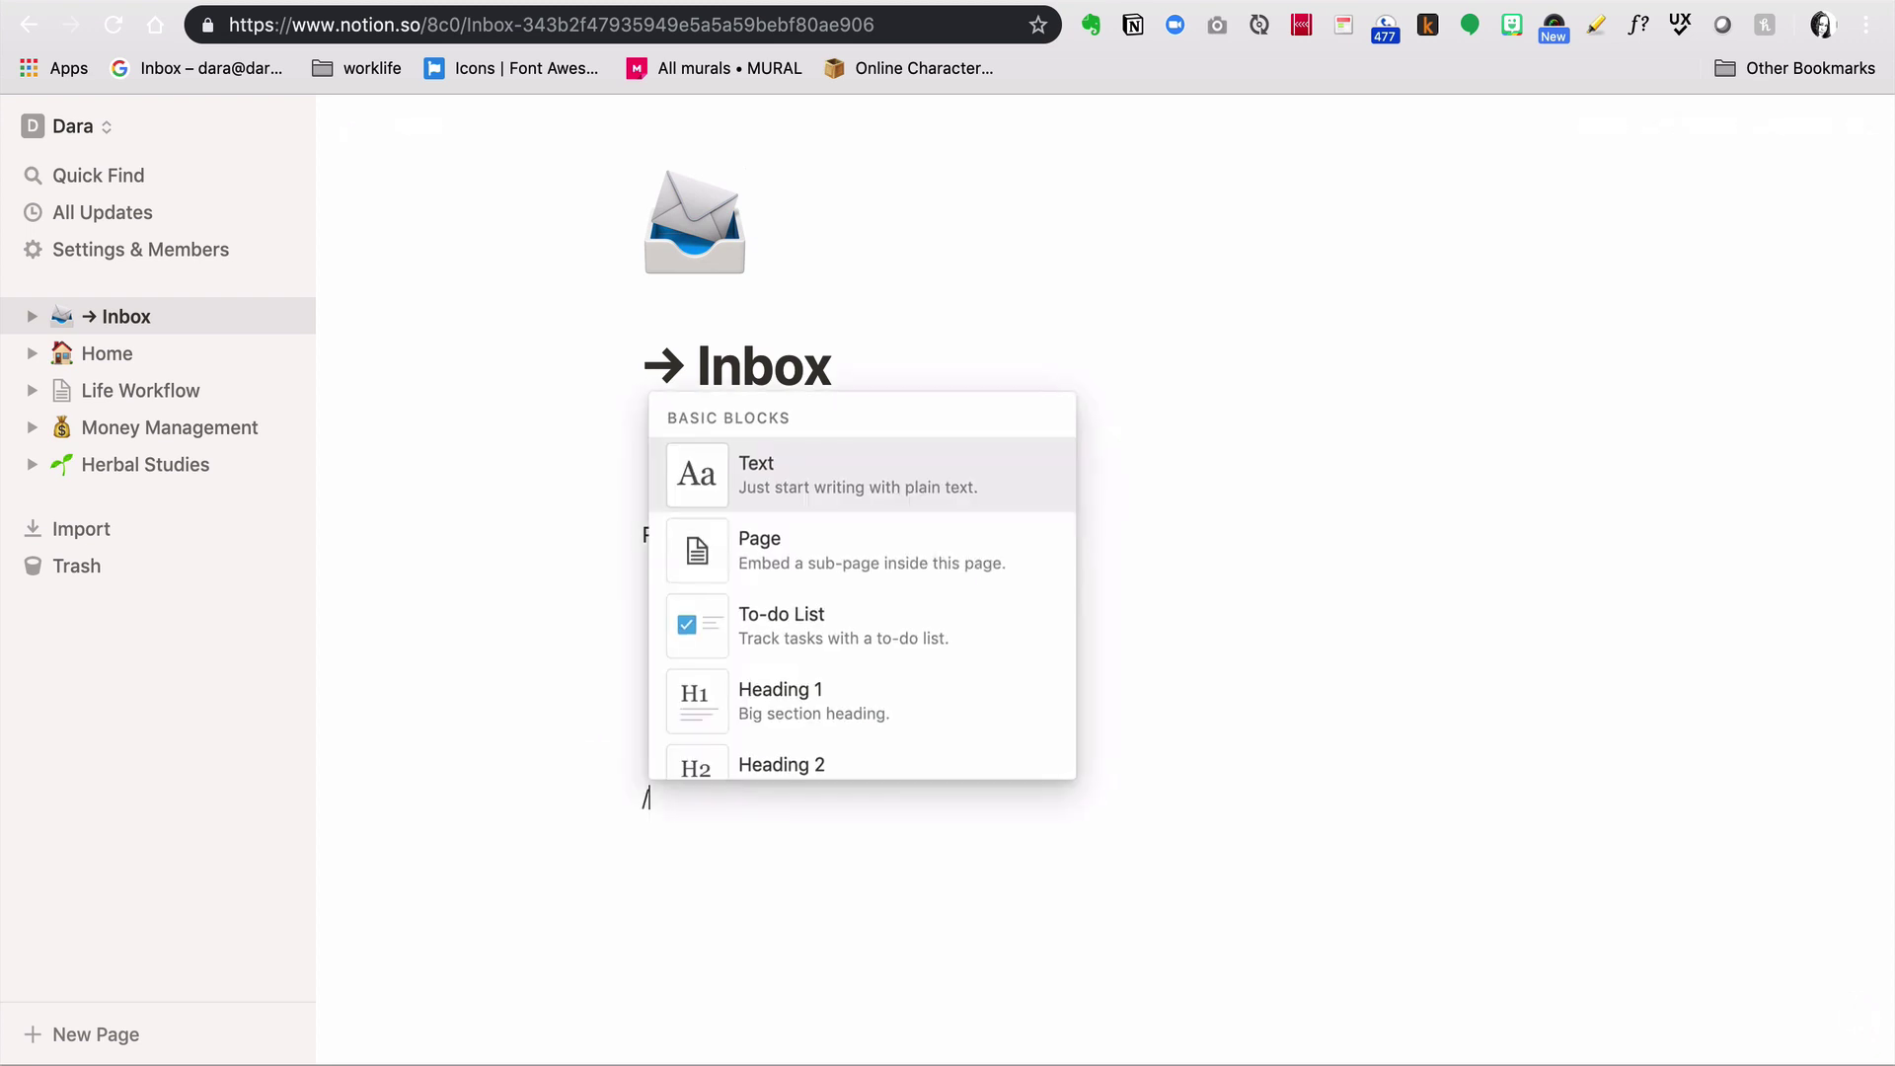
pyautogui.write('linked')
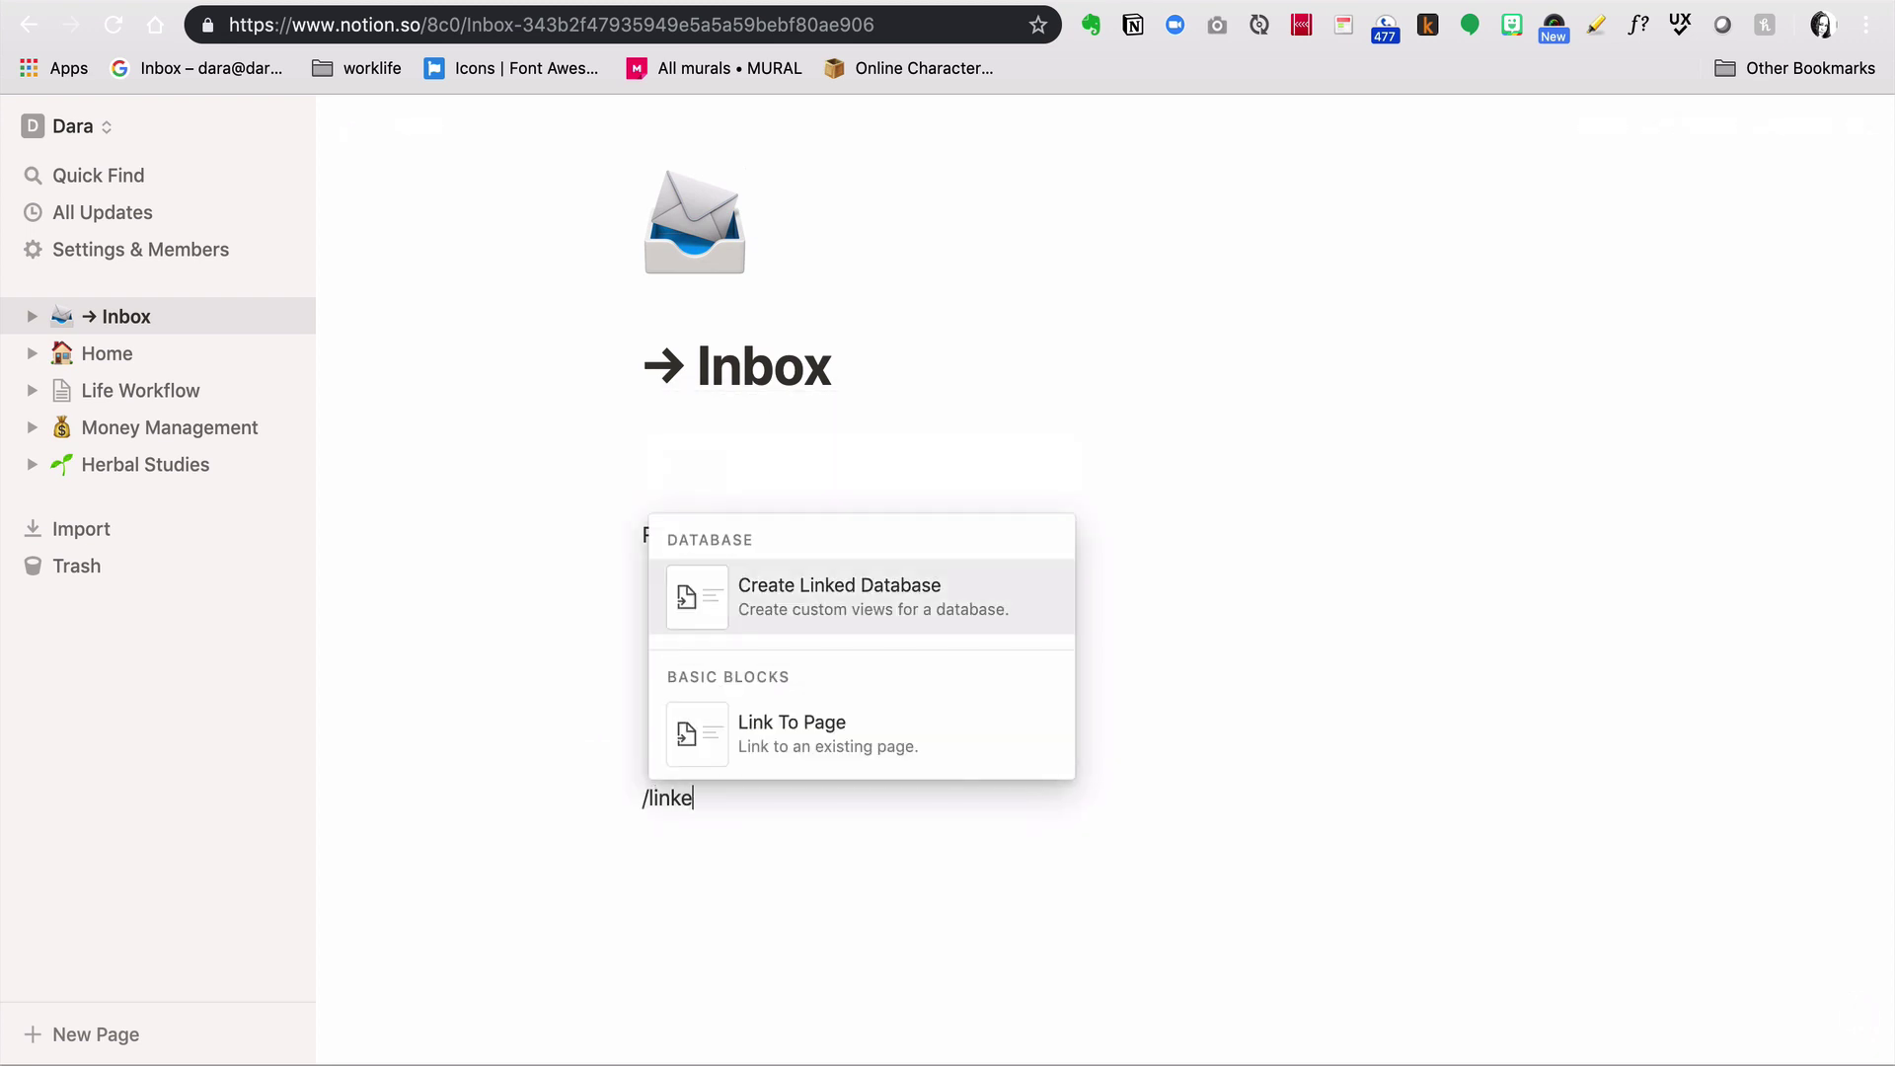
pyautogui.press('Return')
pyautogui.write('pinte')
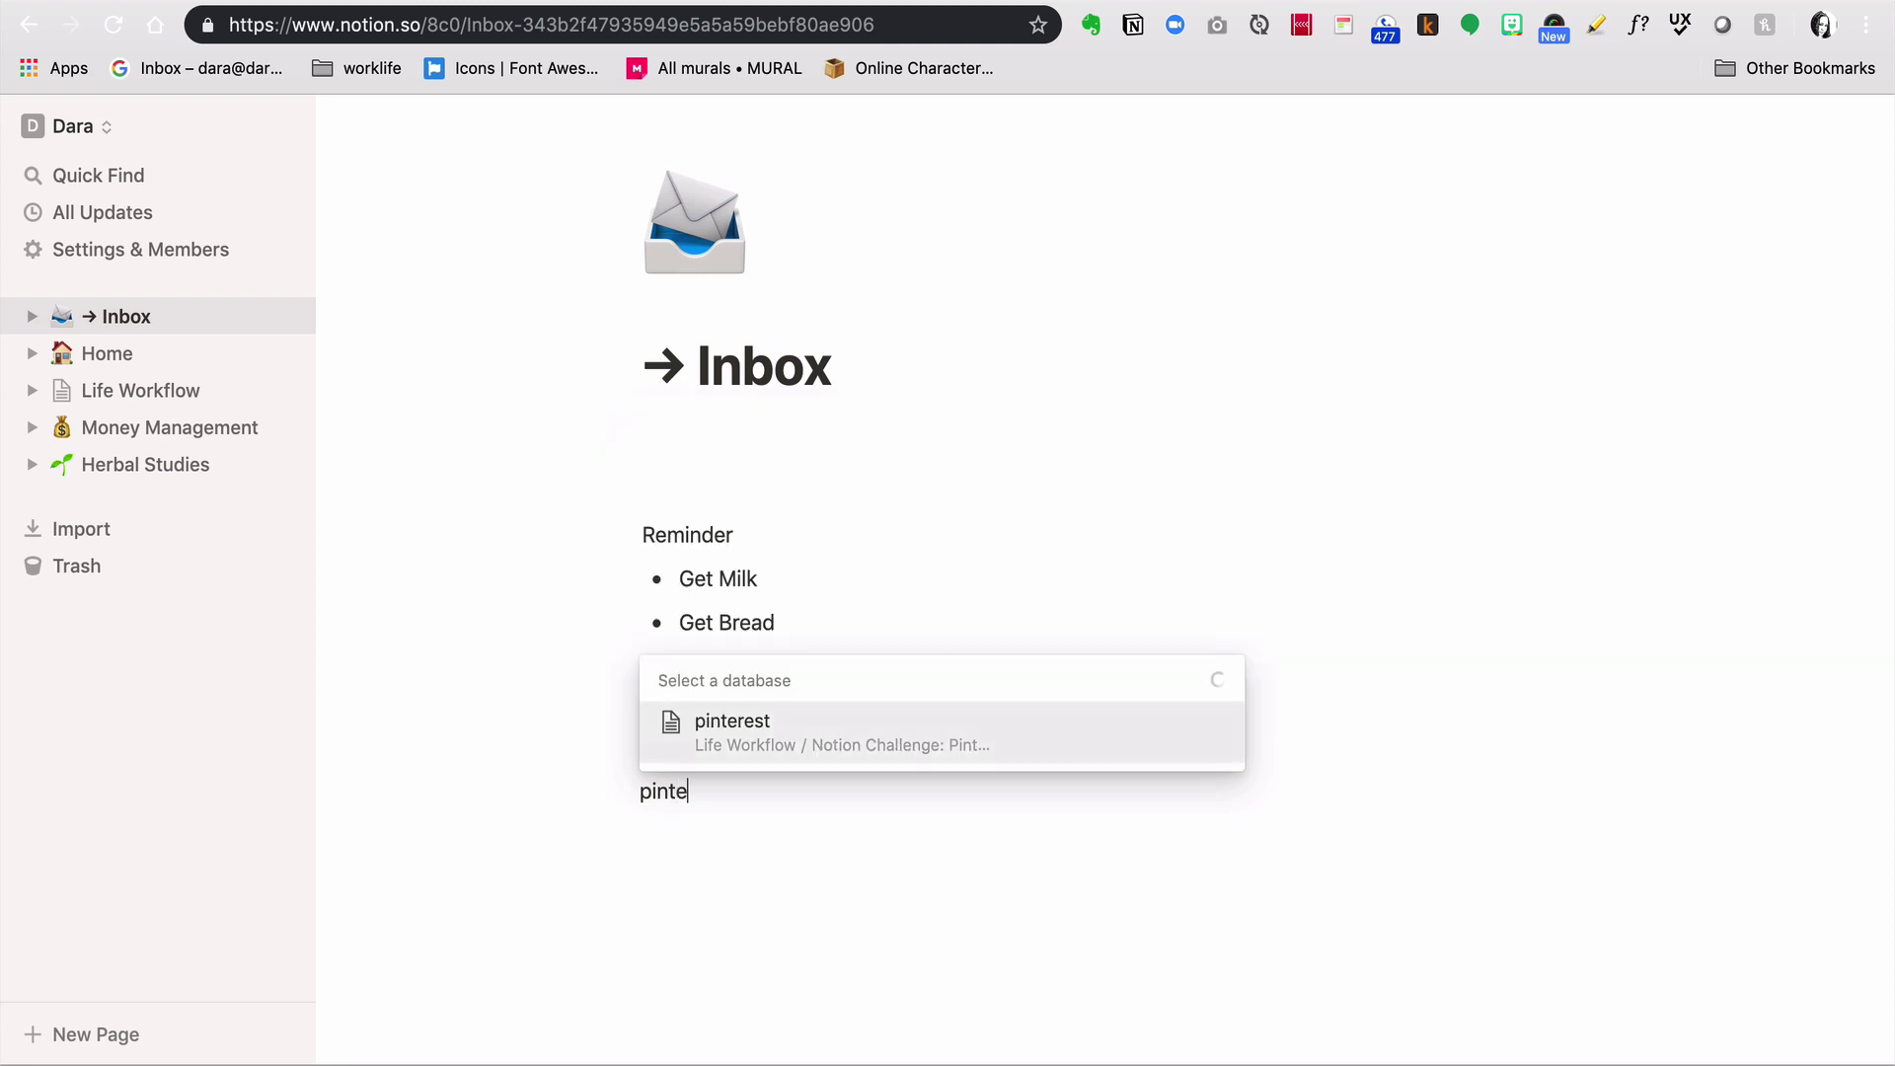
pyautogui.press('Return')
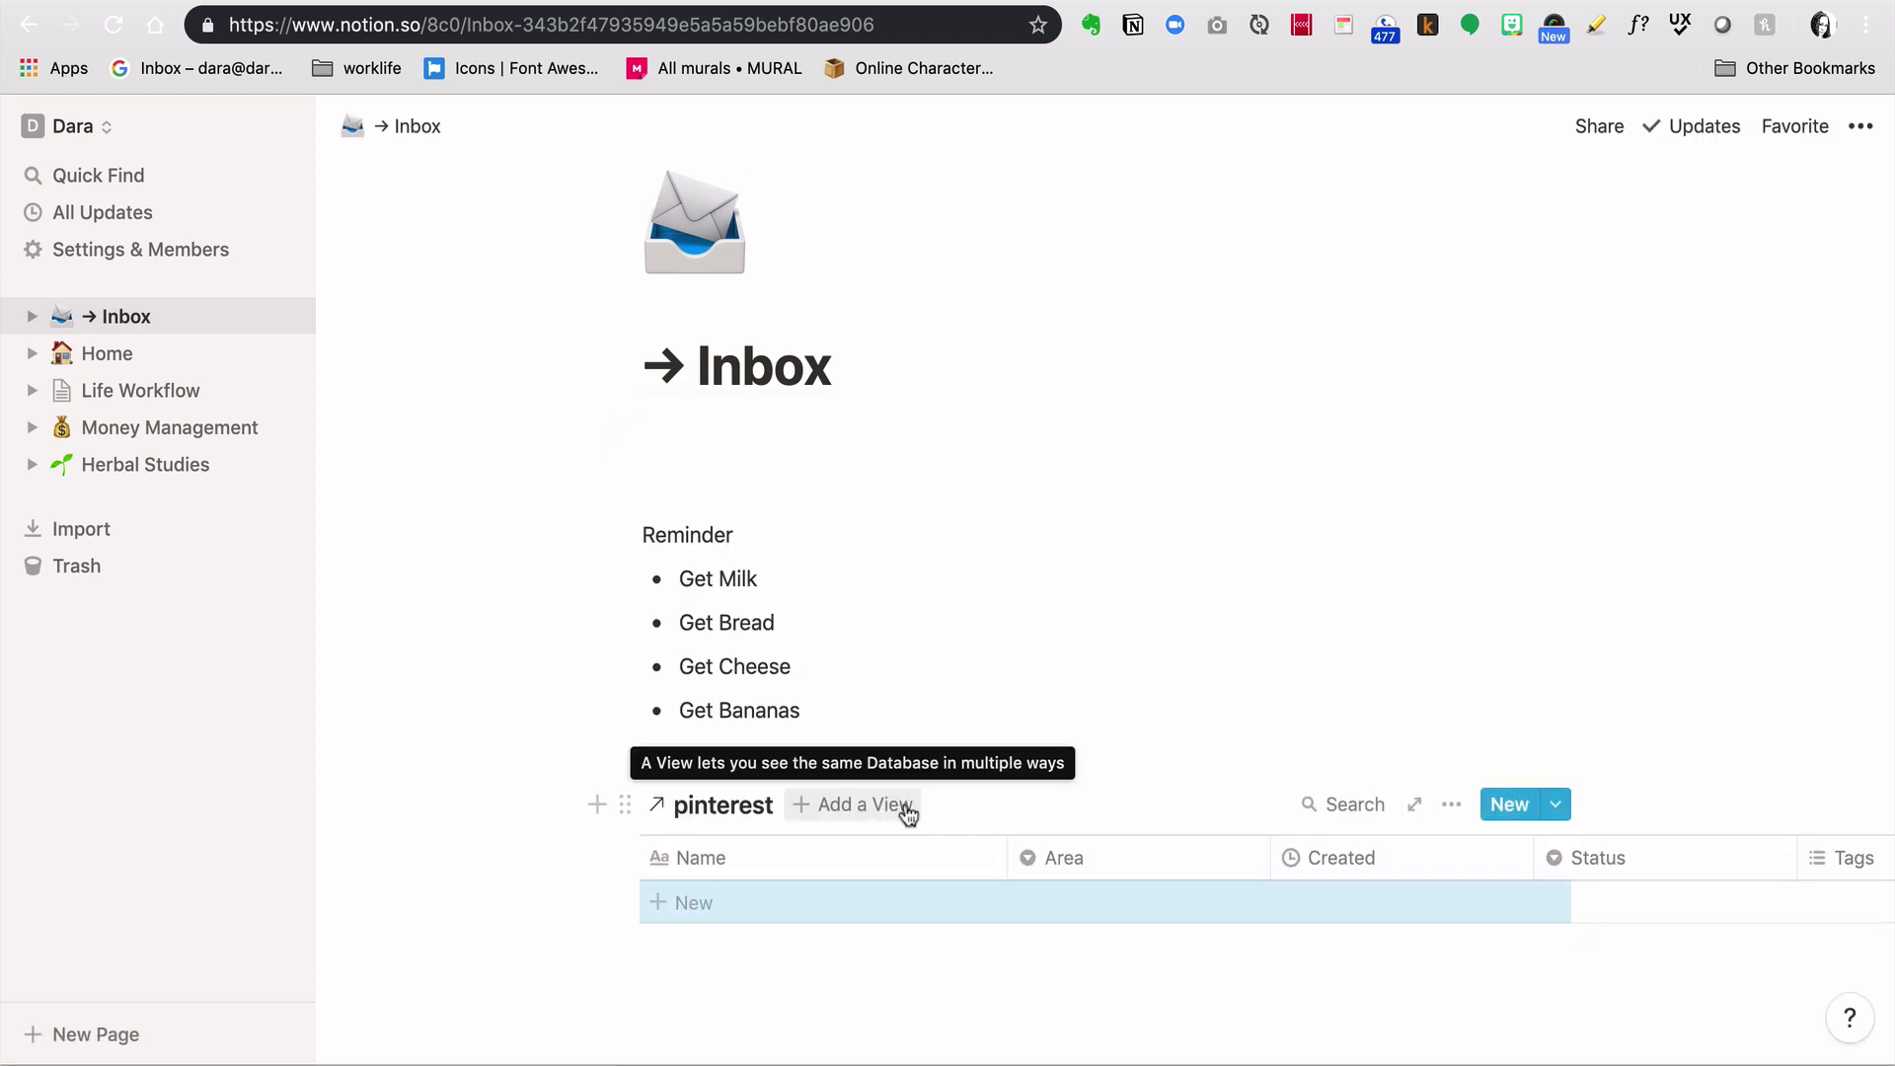
# Step: Add a Gallery view to the Inbox's linked pinterest database and delete the extra view
pyautogui.click(902, 807)
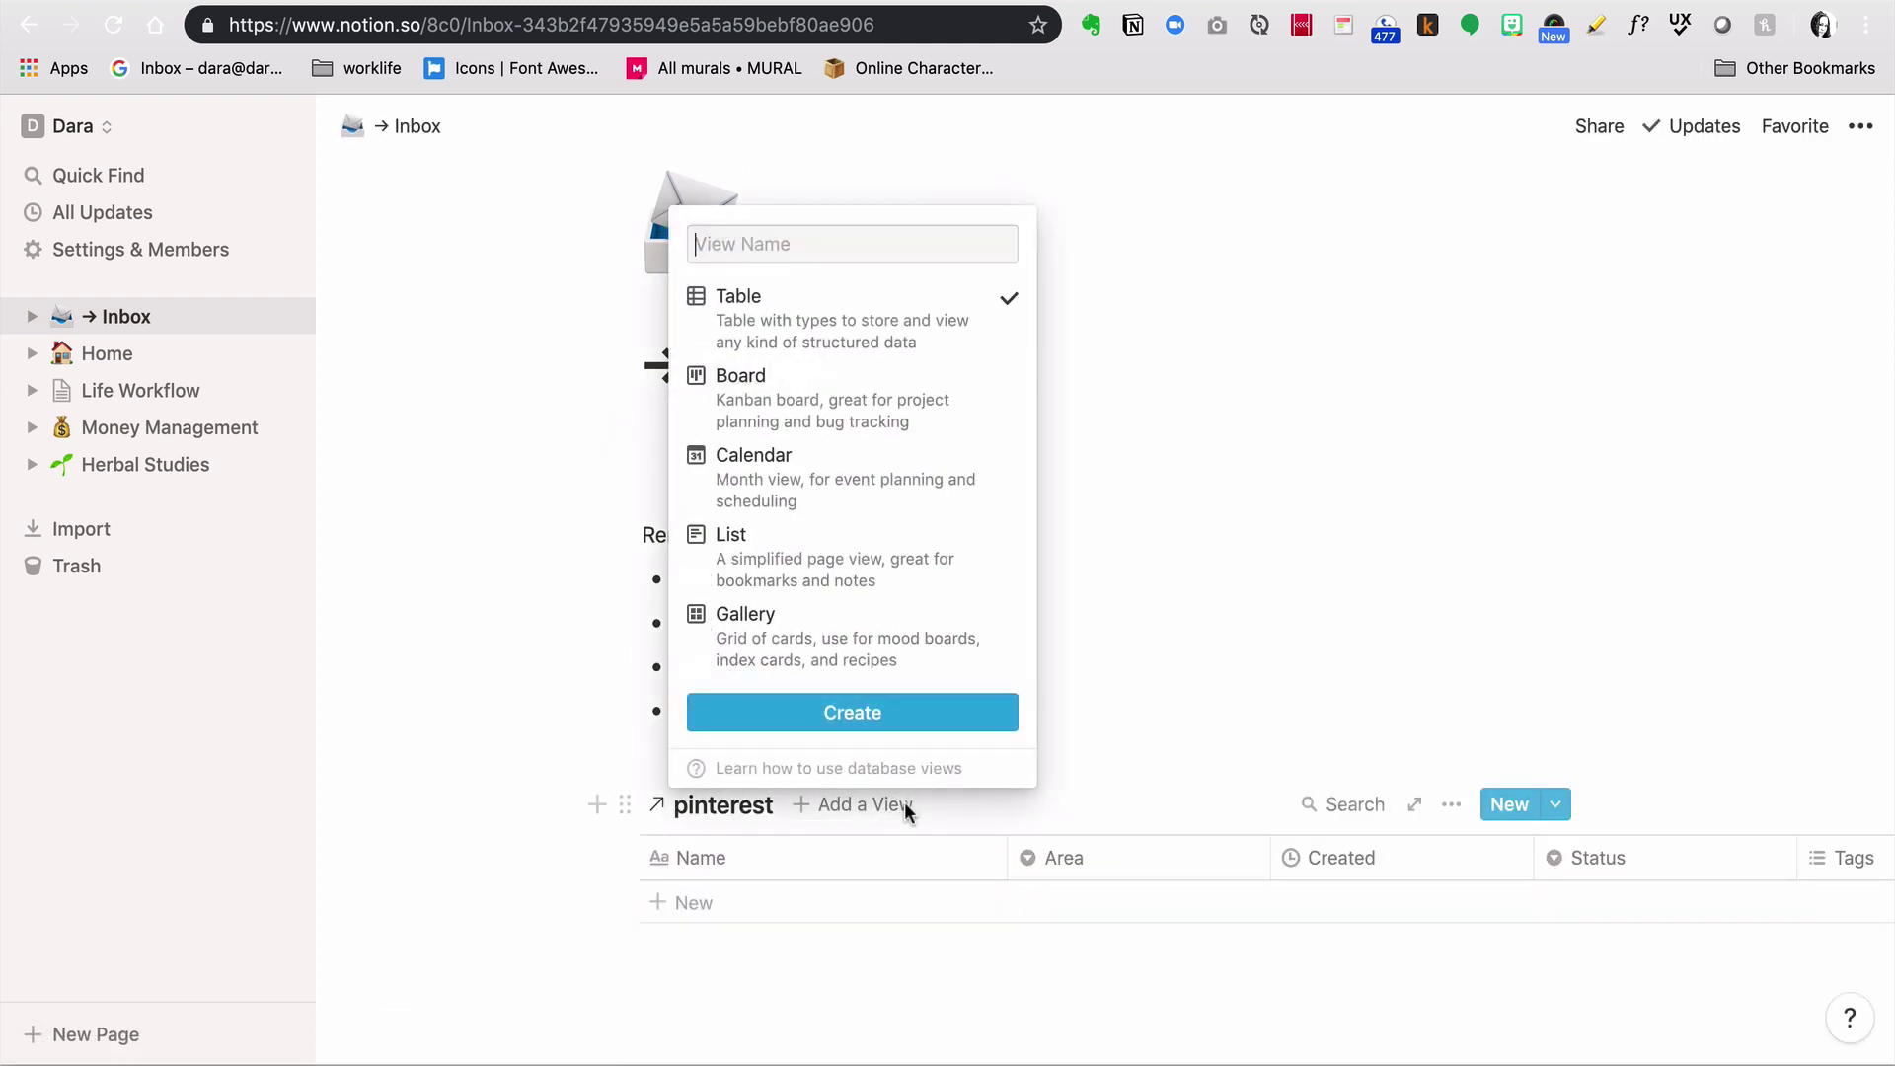
pyautogui.click(855, 652)
pyautogui.click(984, 784)
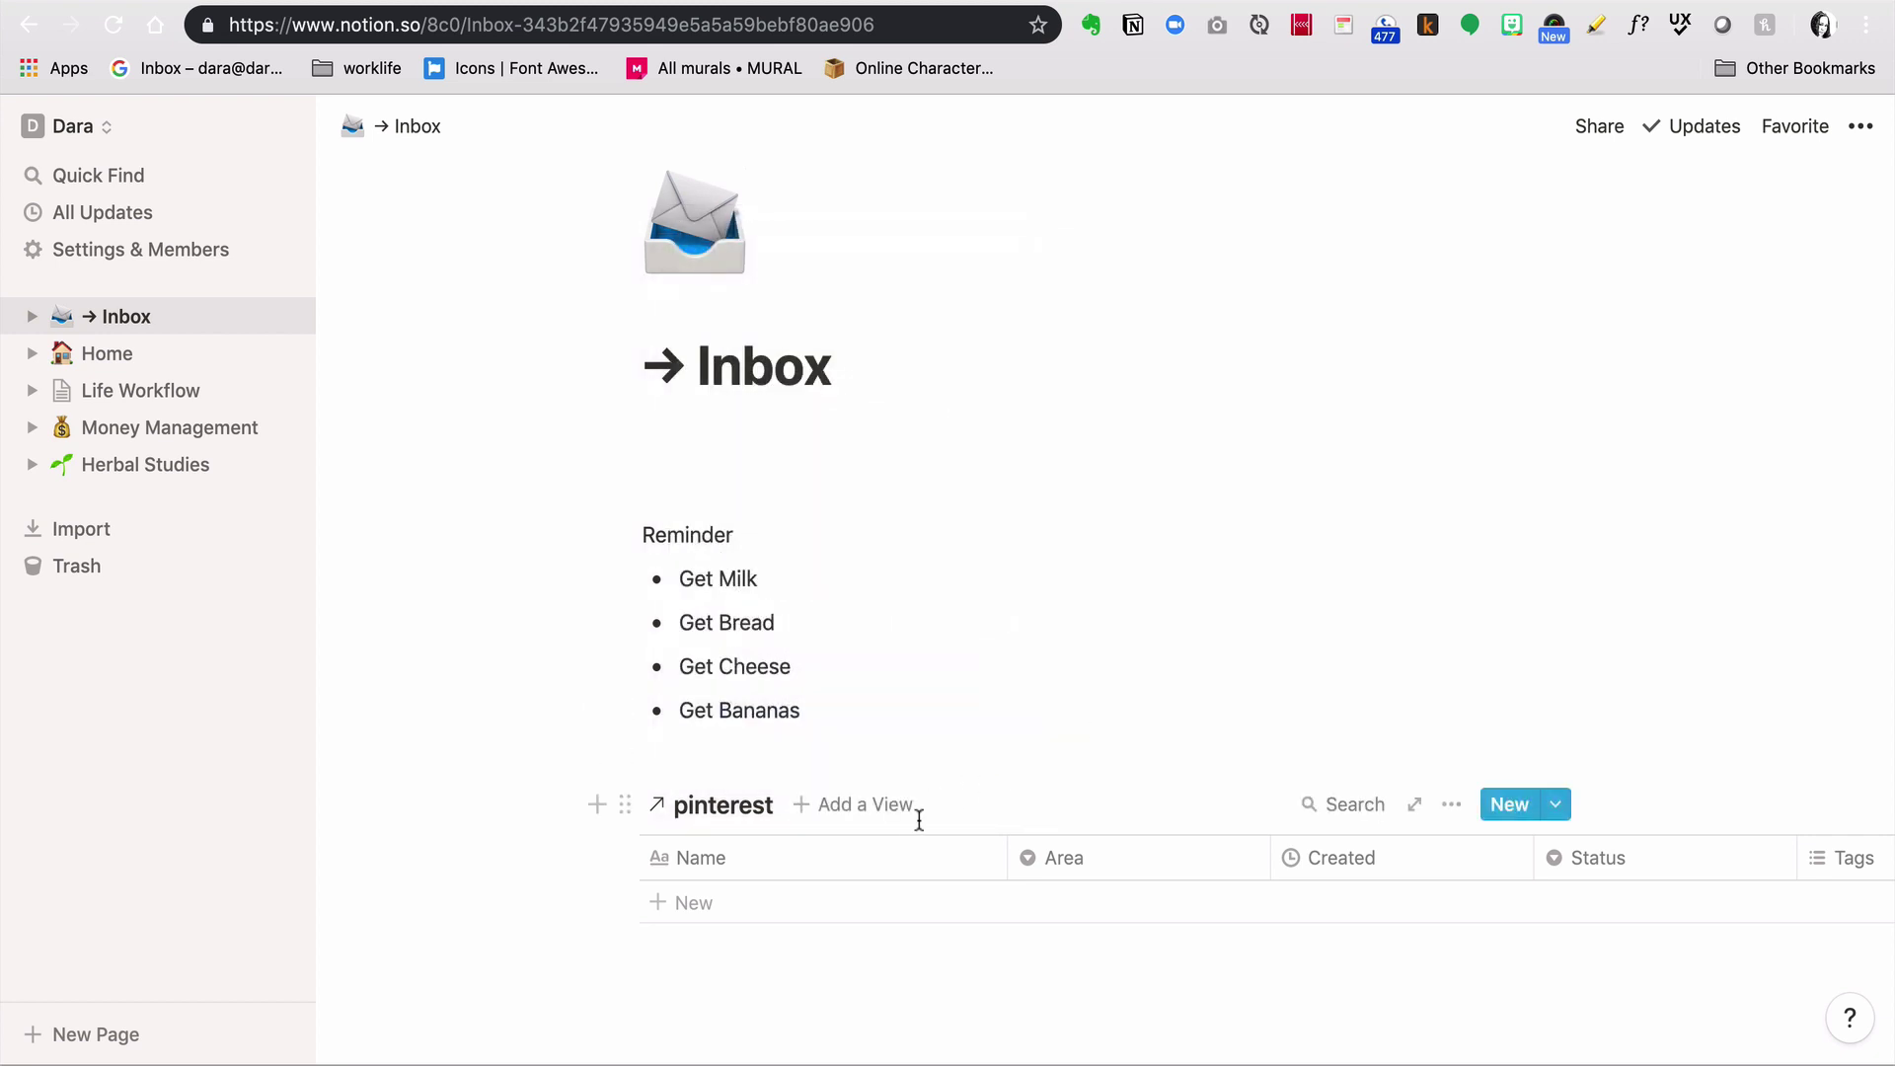
pyautogui.click(906, 816)
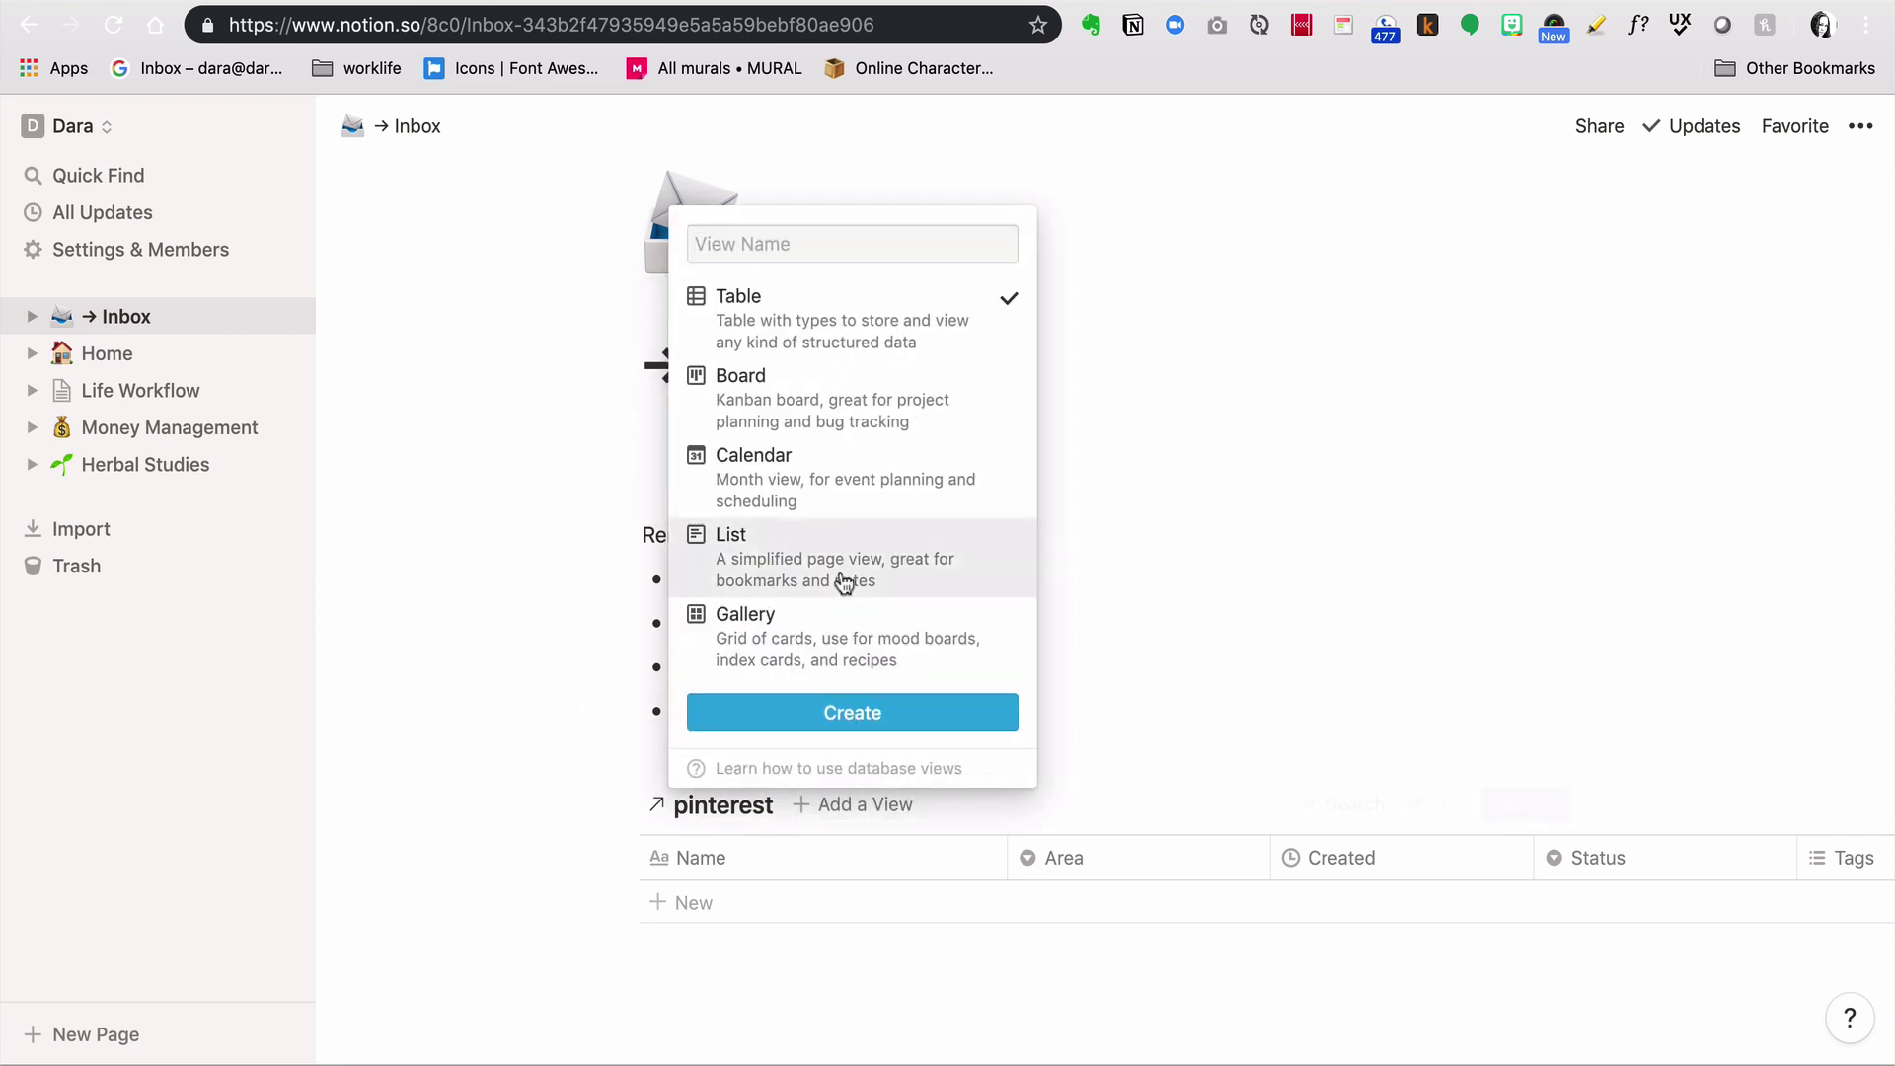
pyautogui.click(832, 646)
pyautogui.click(832, 719)
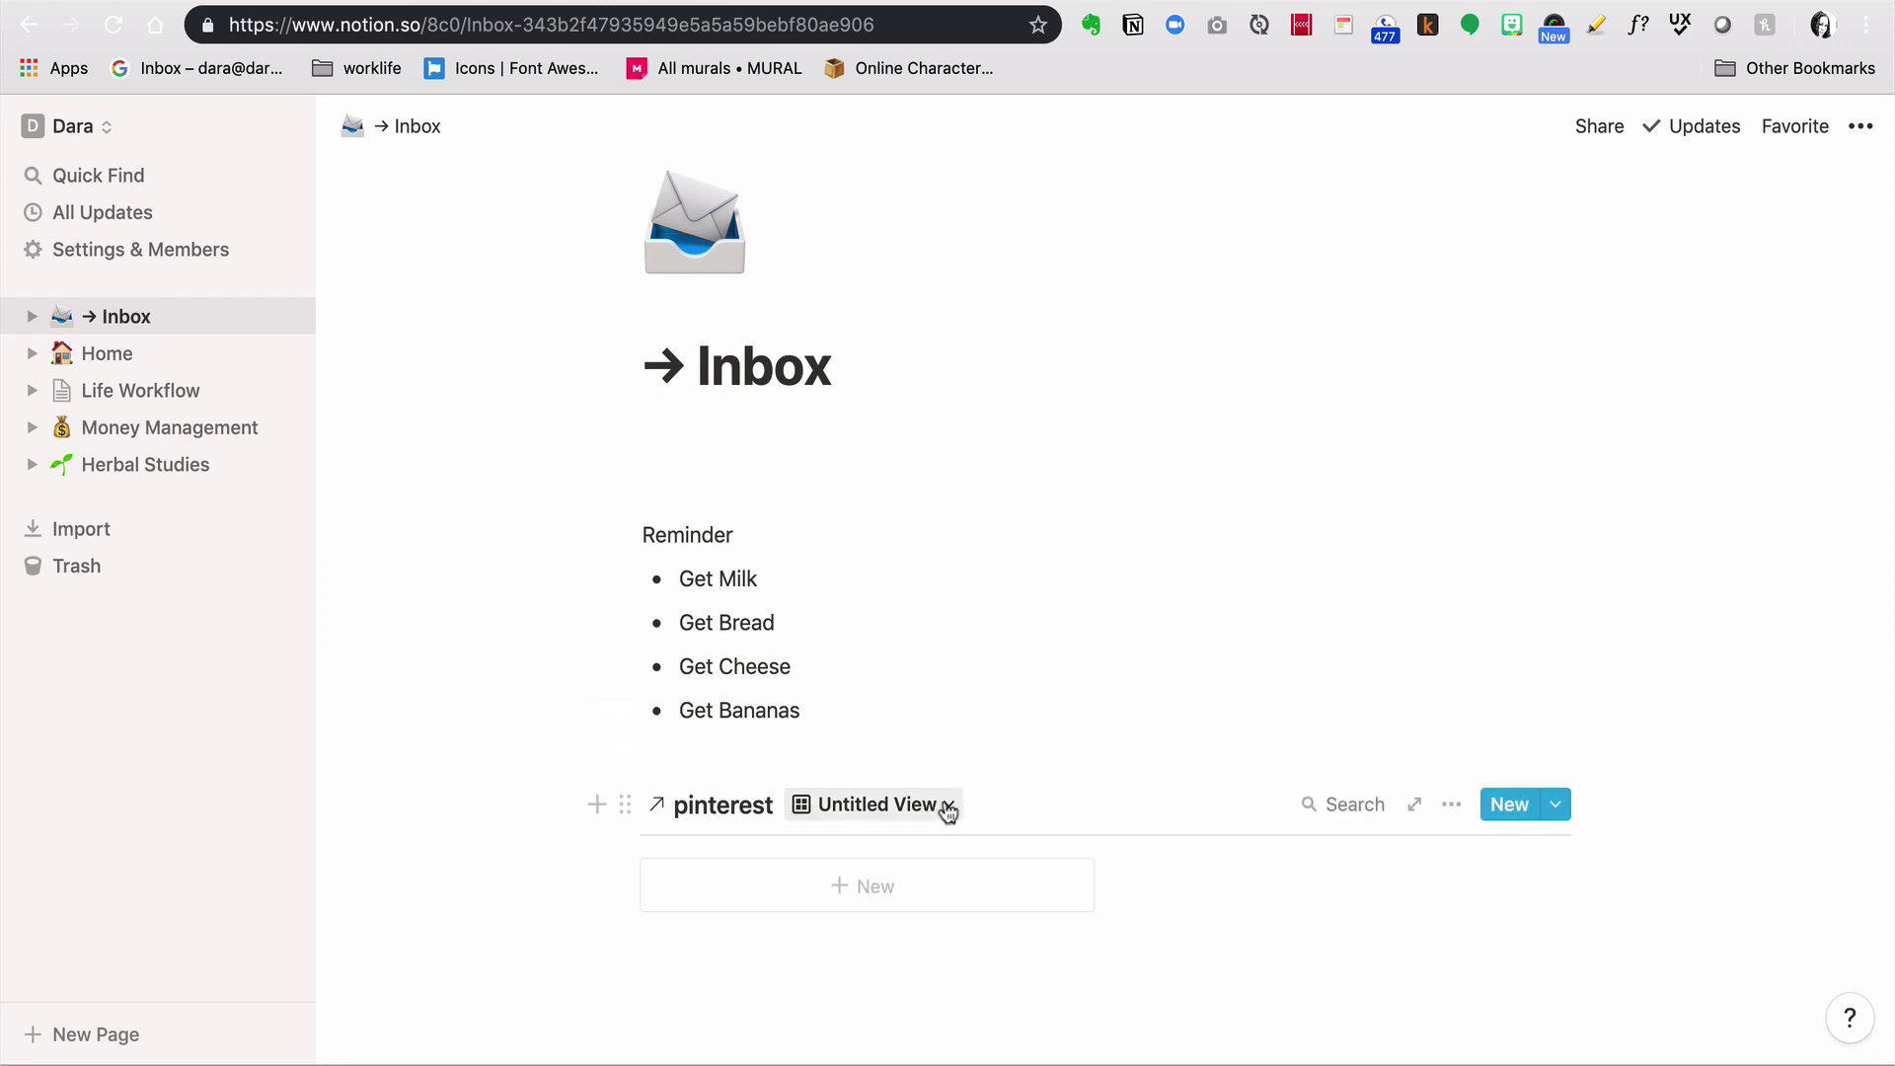
pyautogui.click(948, 806)
pyautogui.click(990, 859)
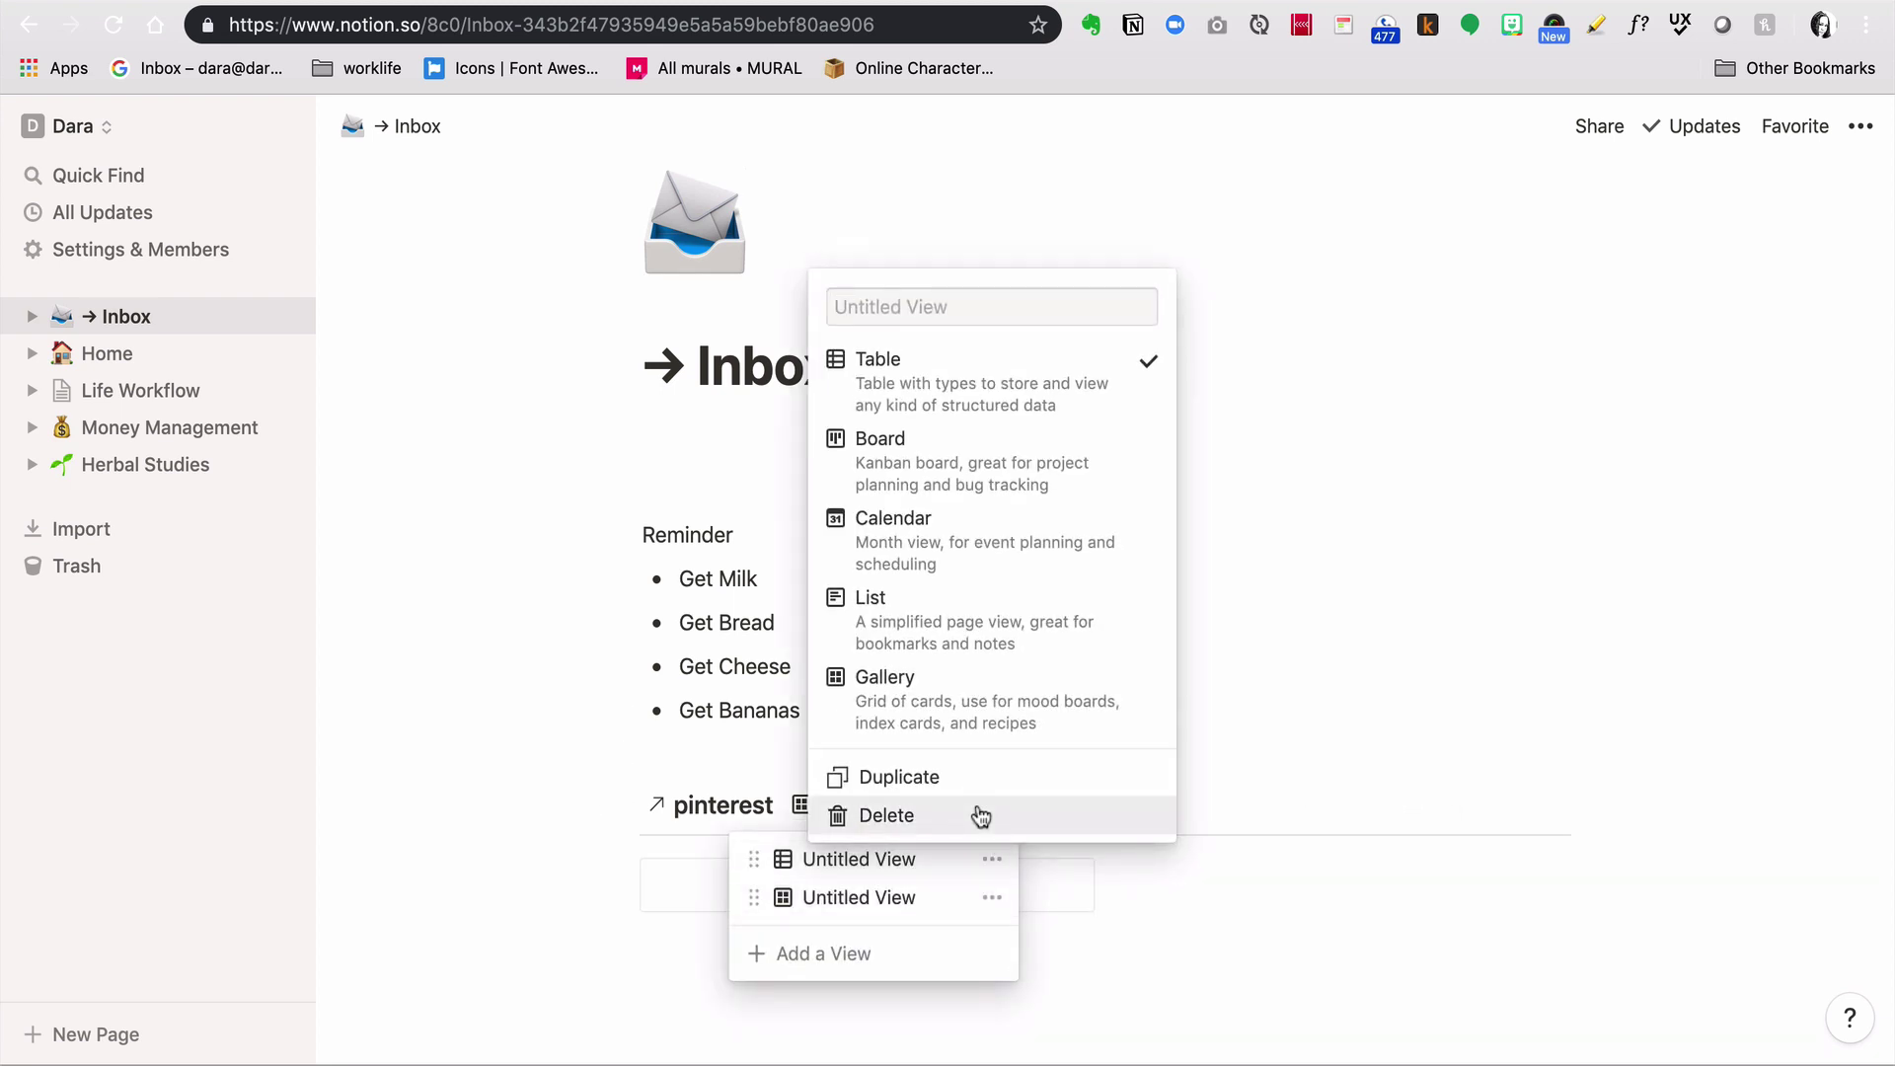
pyautogui.click(974, 813)
pyautogui.click(963, 618)
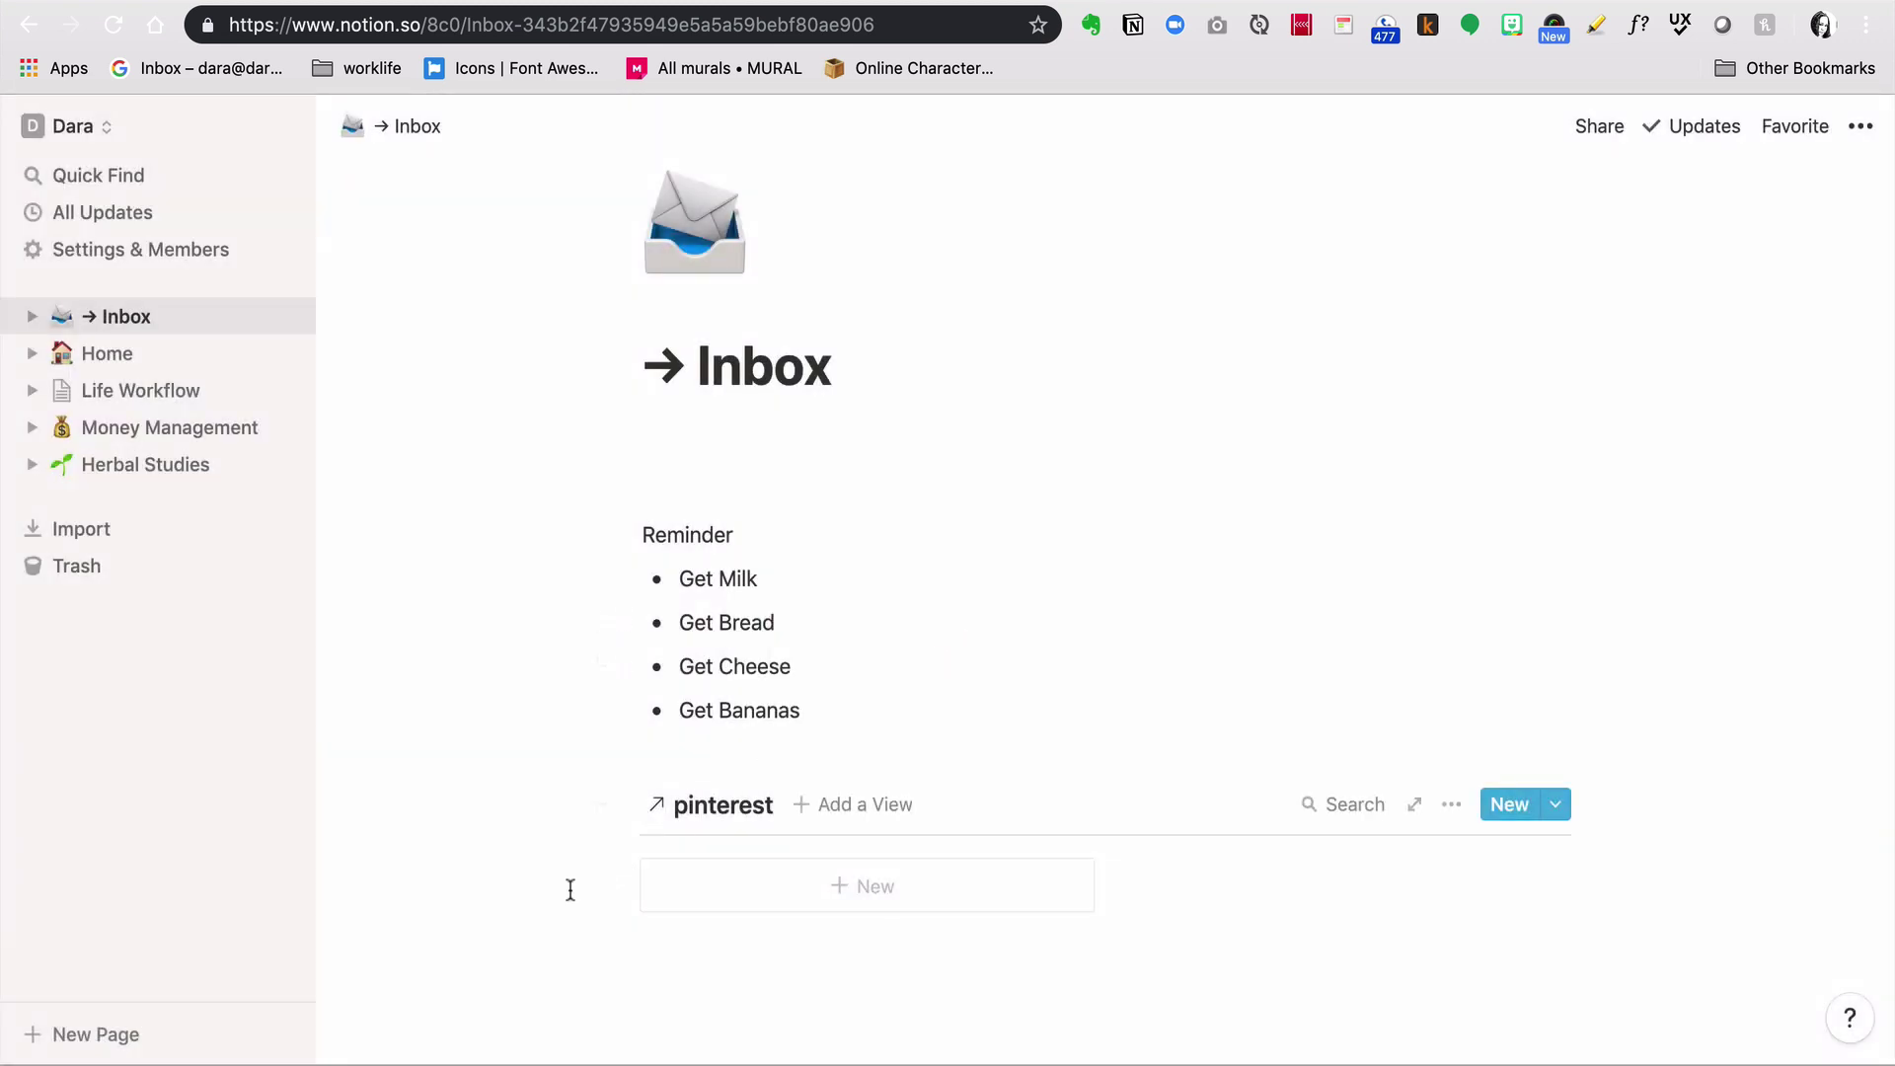
pyautogui.scroll(-1, 555, 894)
# Step: Turn on the Status and Tags card properties for the Inbox pinterest gallery
pyautogui.scroll(-2, 556, 894)
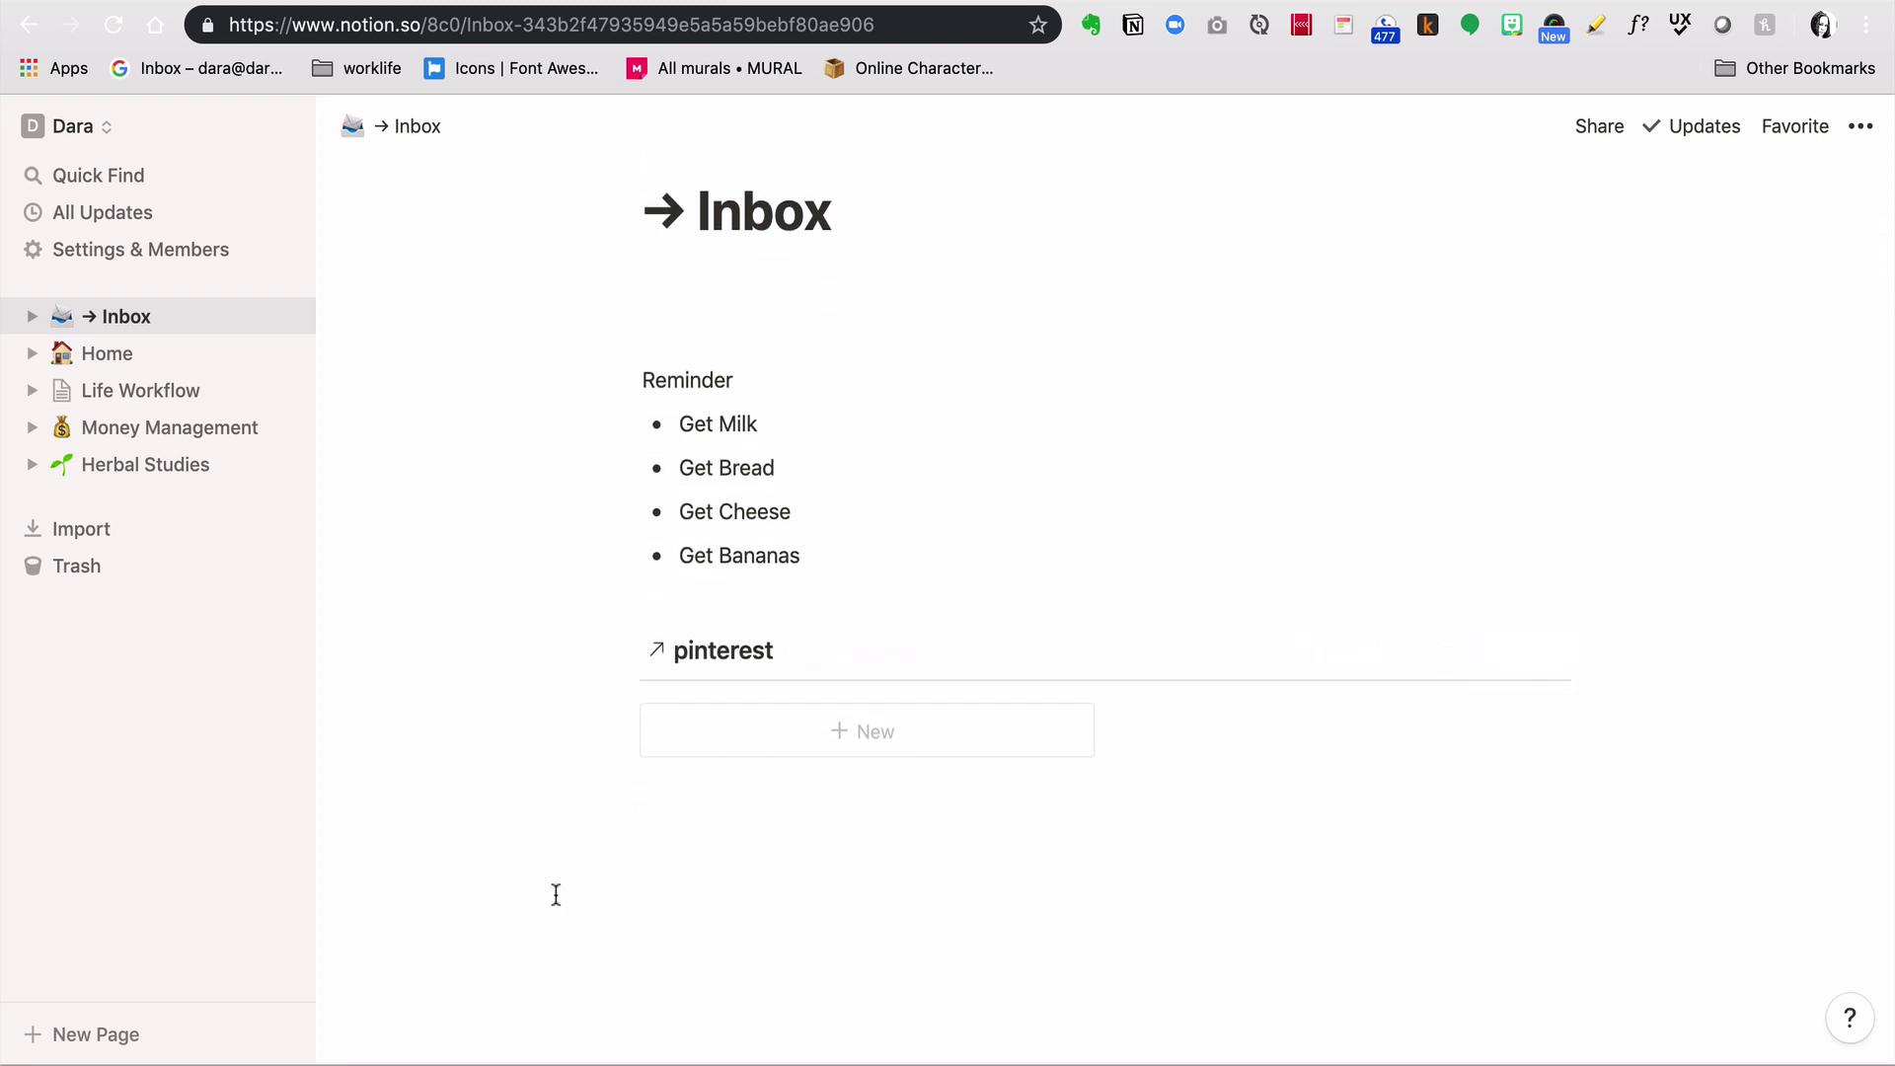
pyautogui.scroll(4, 555, 894)
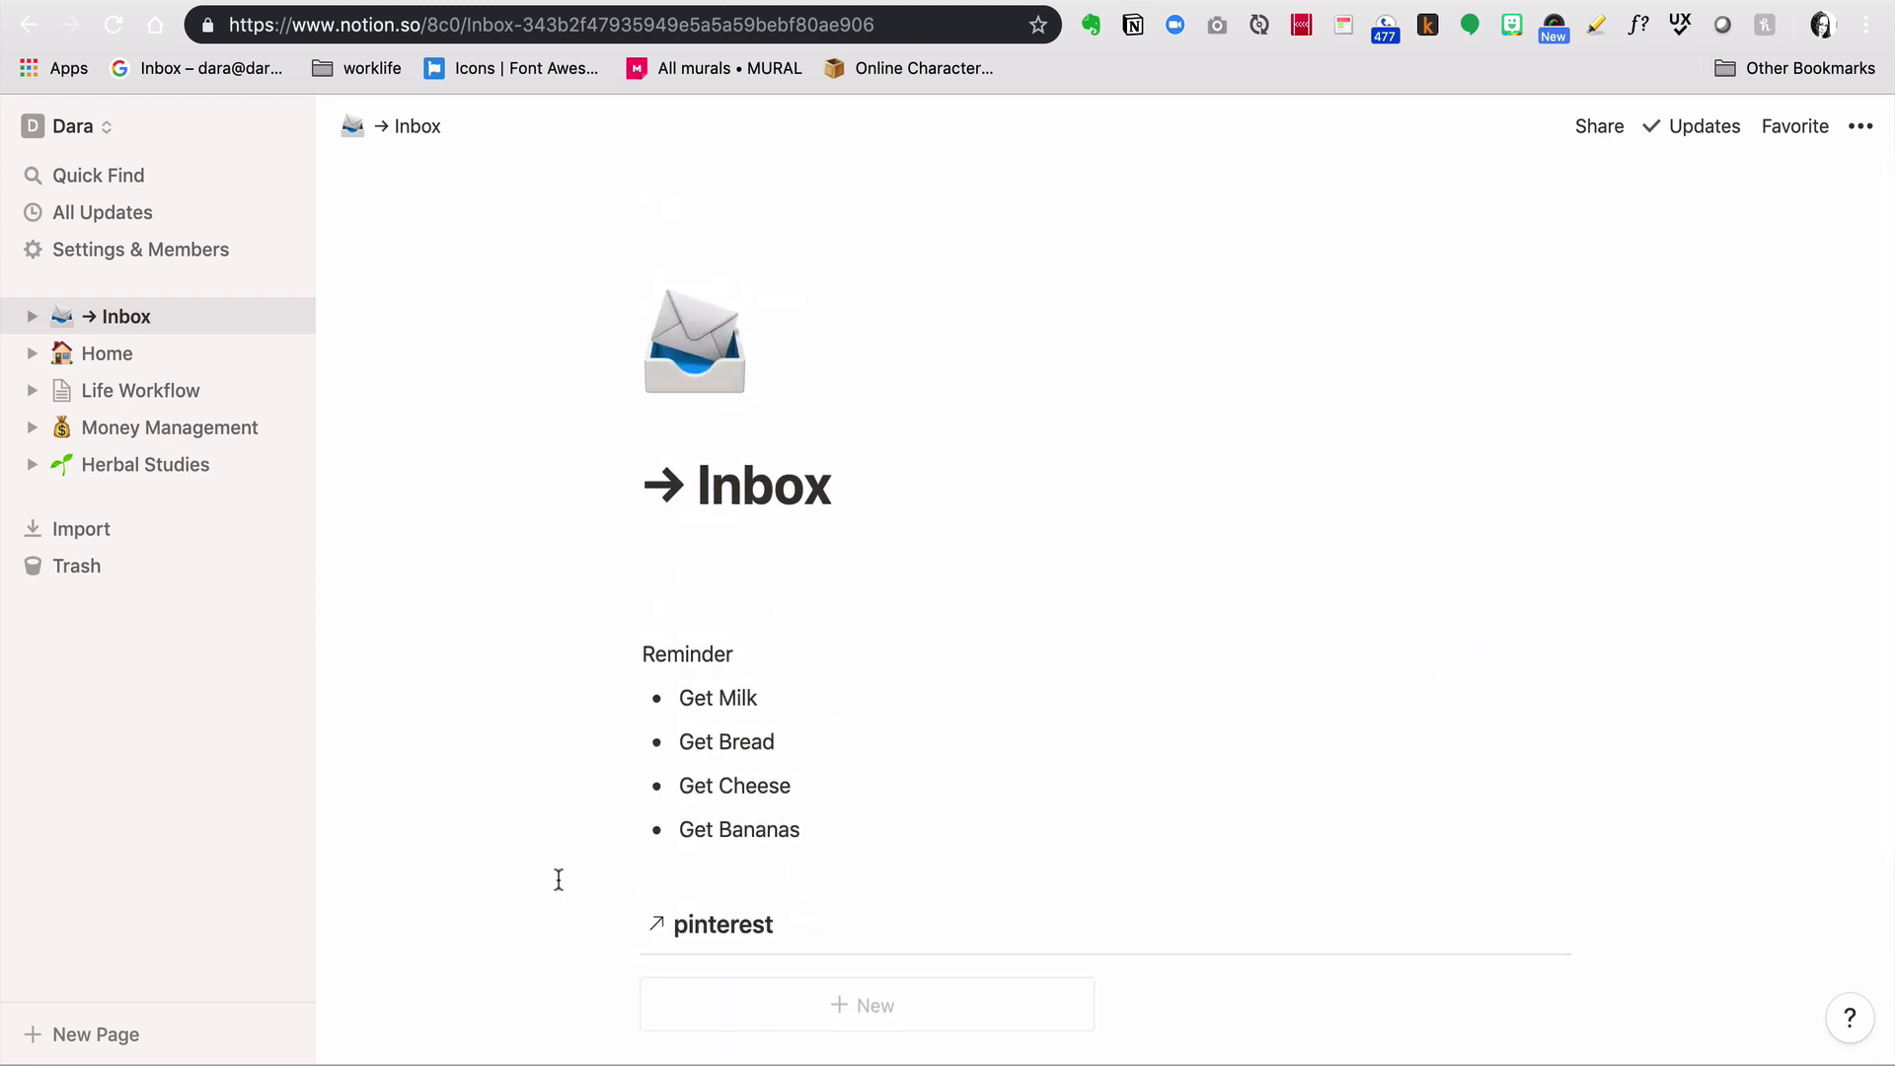
pyautogui.scroll(-3, 723, 504)
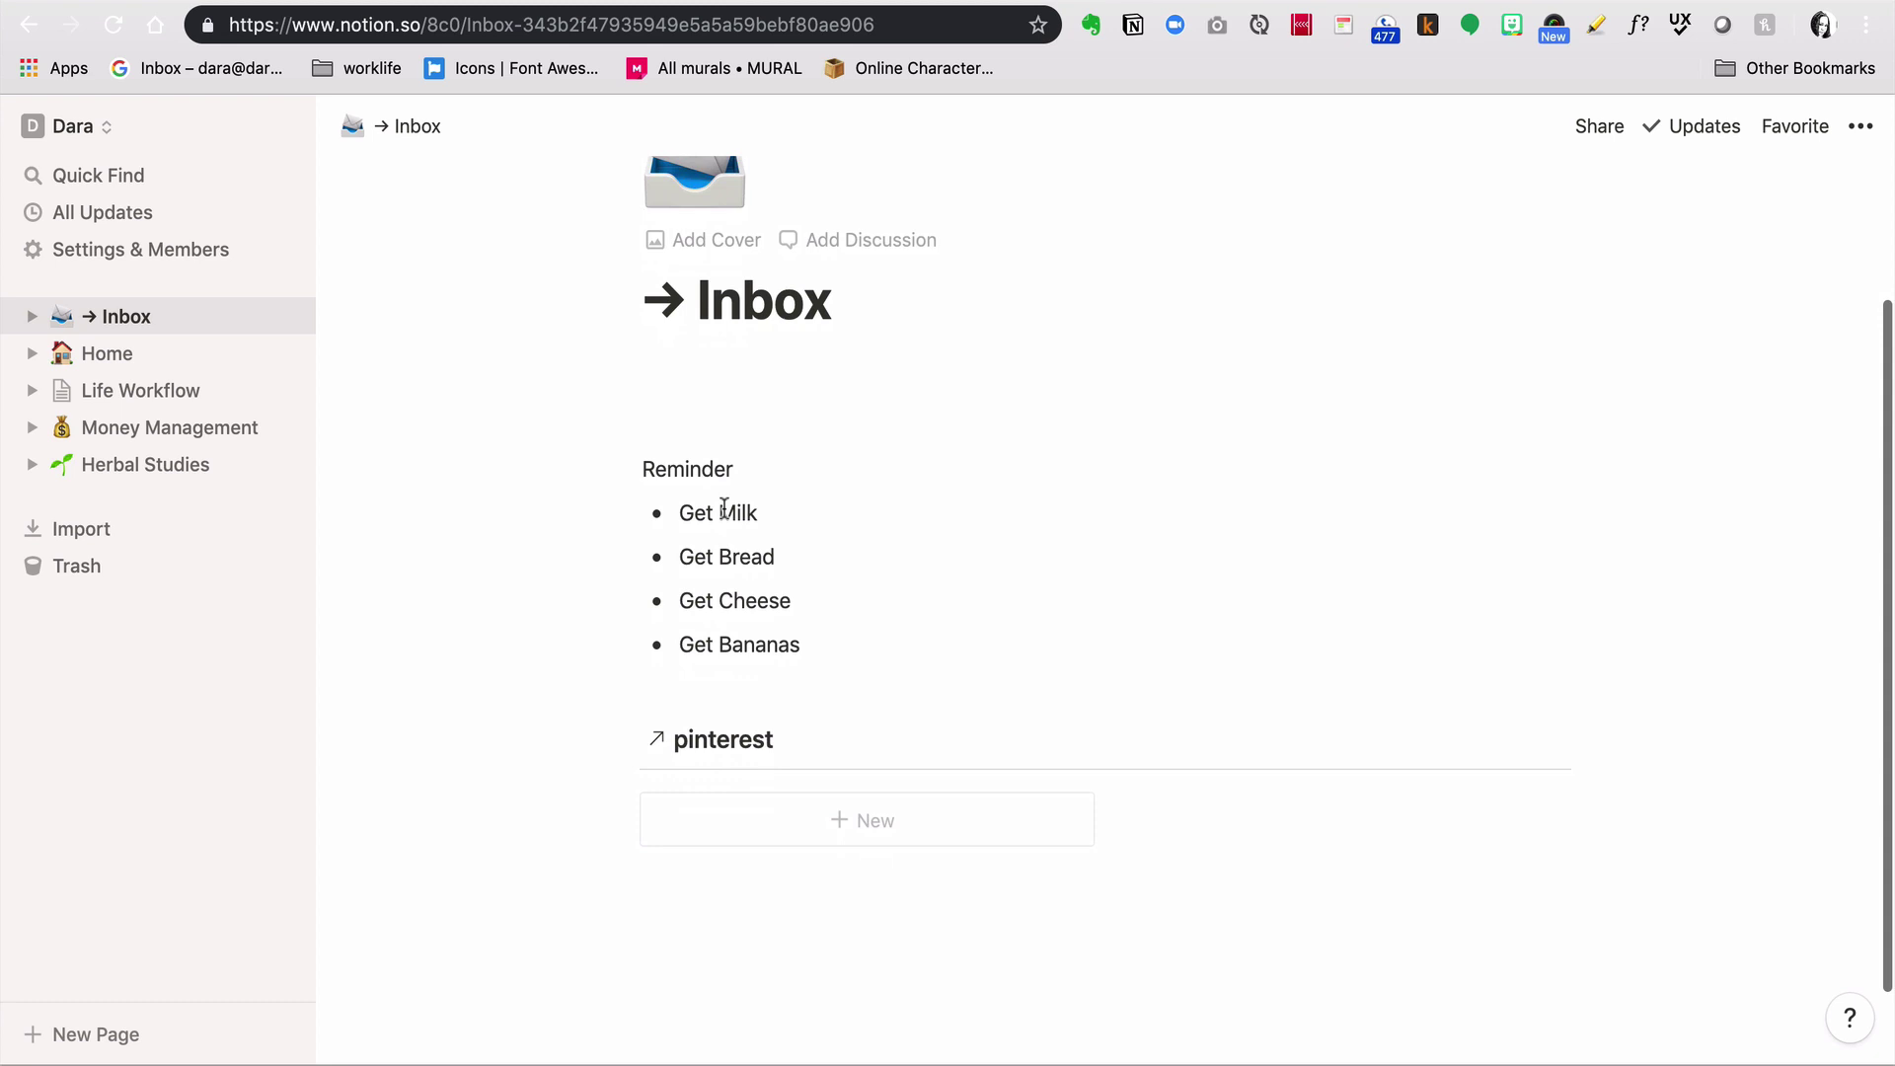
pyautogui.click(1450, 746)
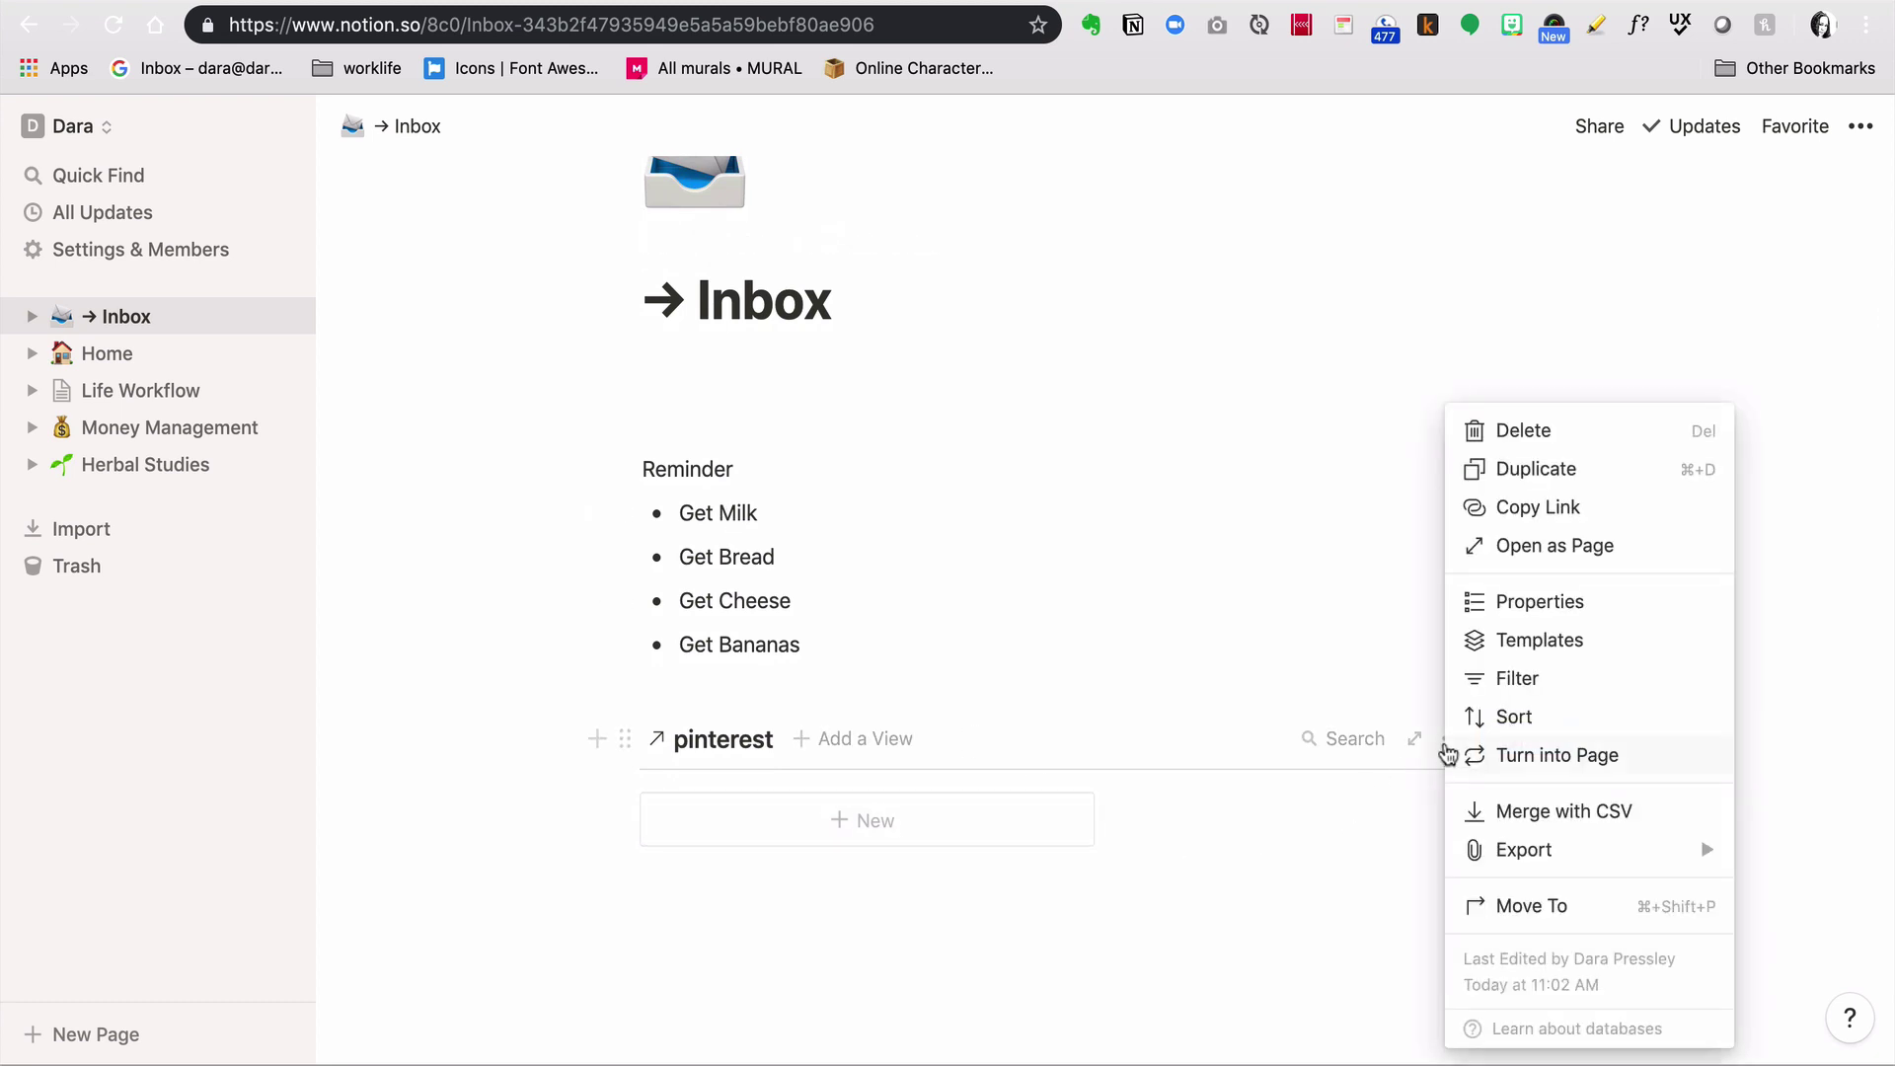
pyautogui.click(1484, 604)
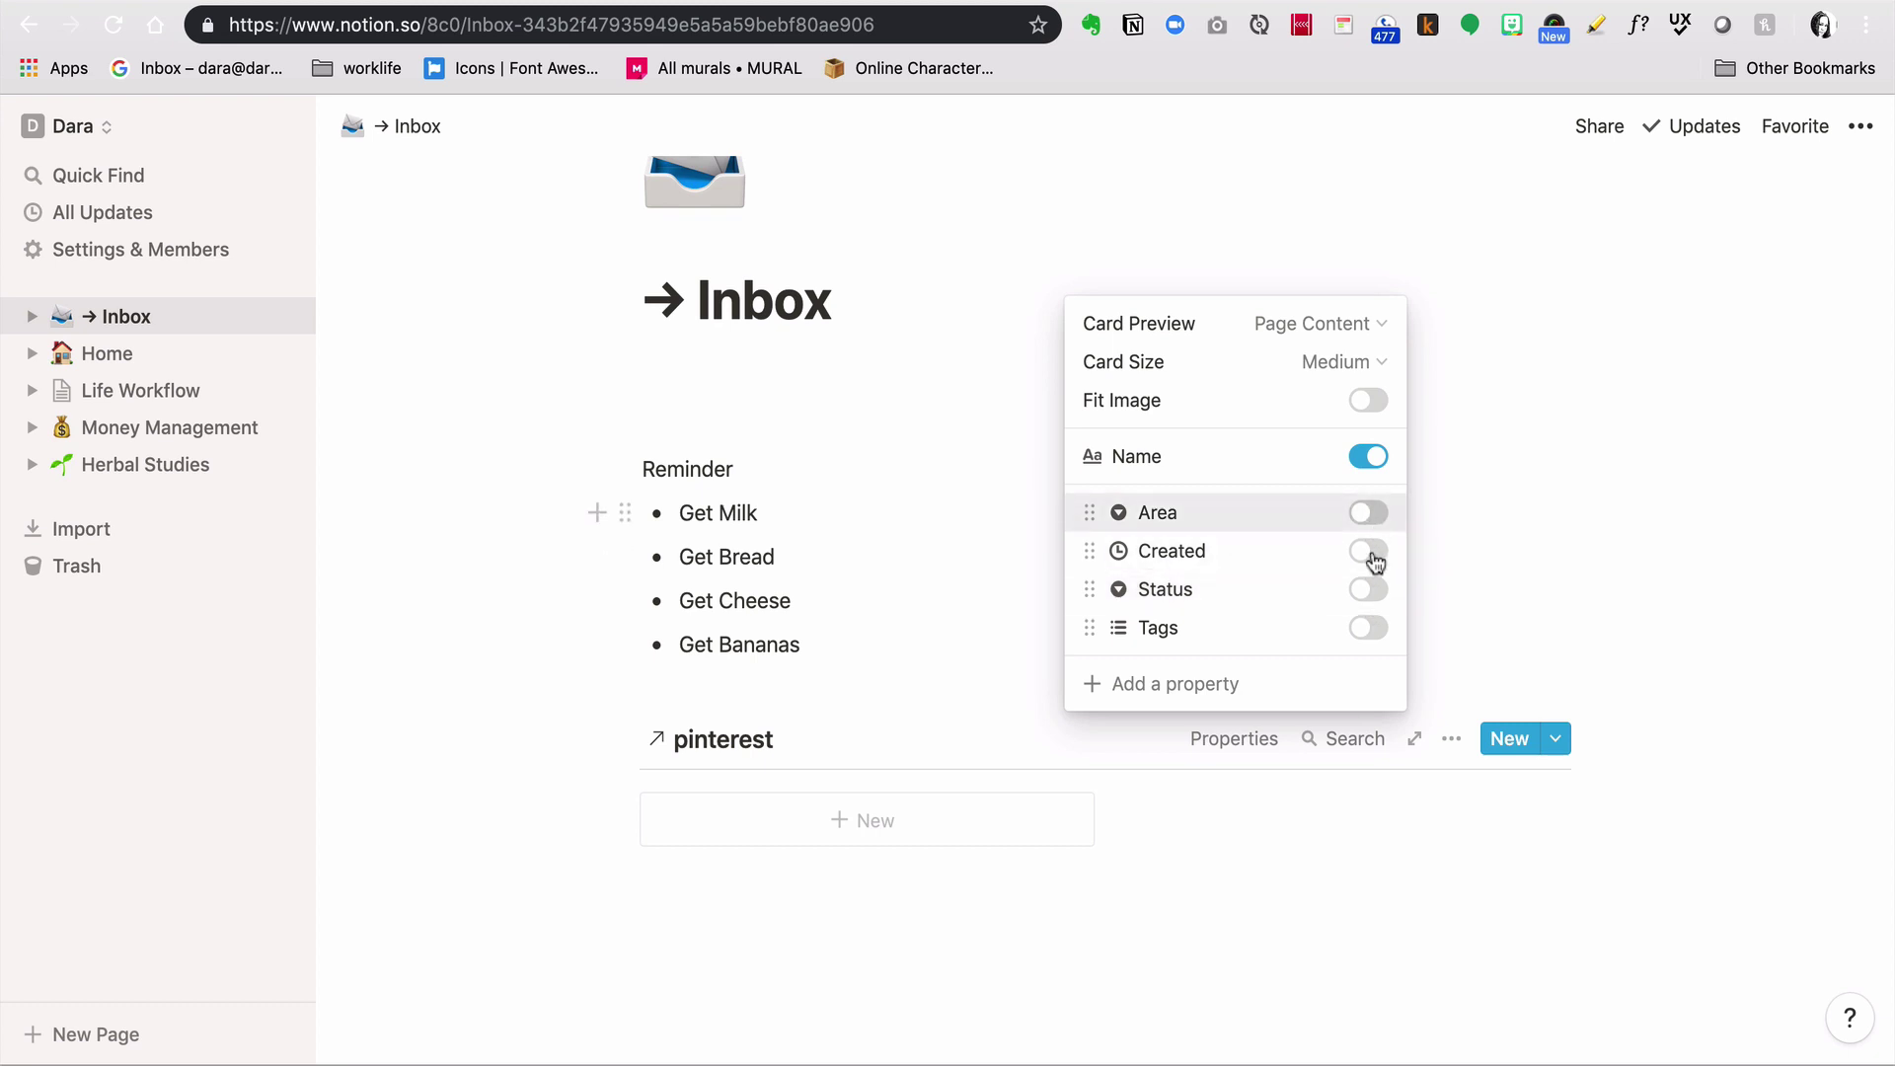
pyautogui.click(1374, 595)
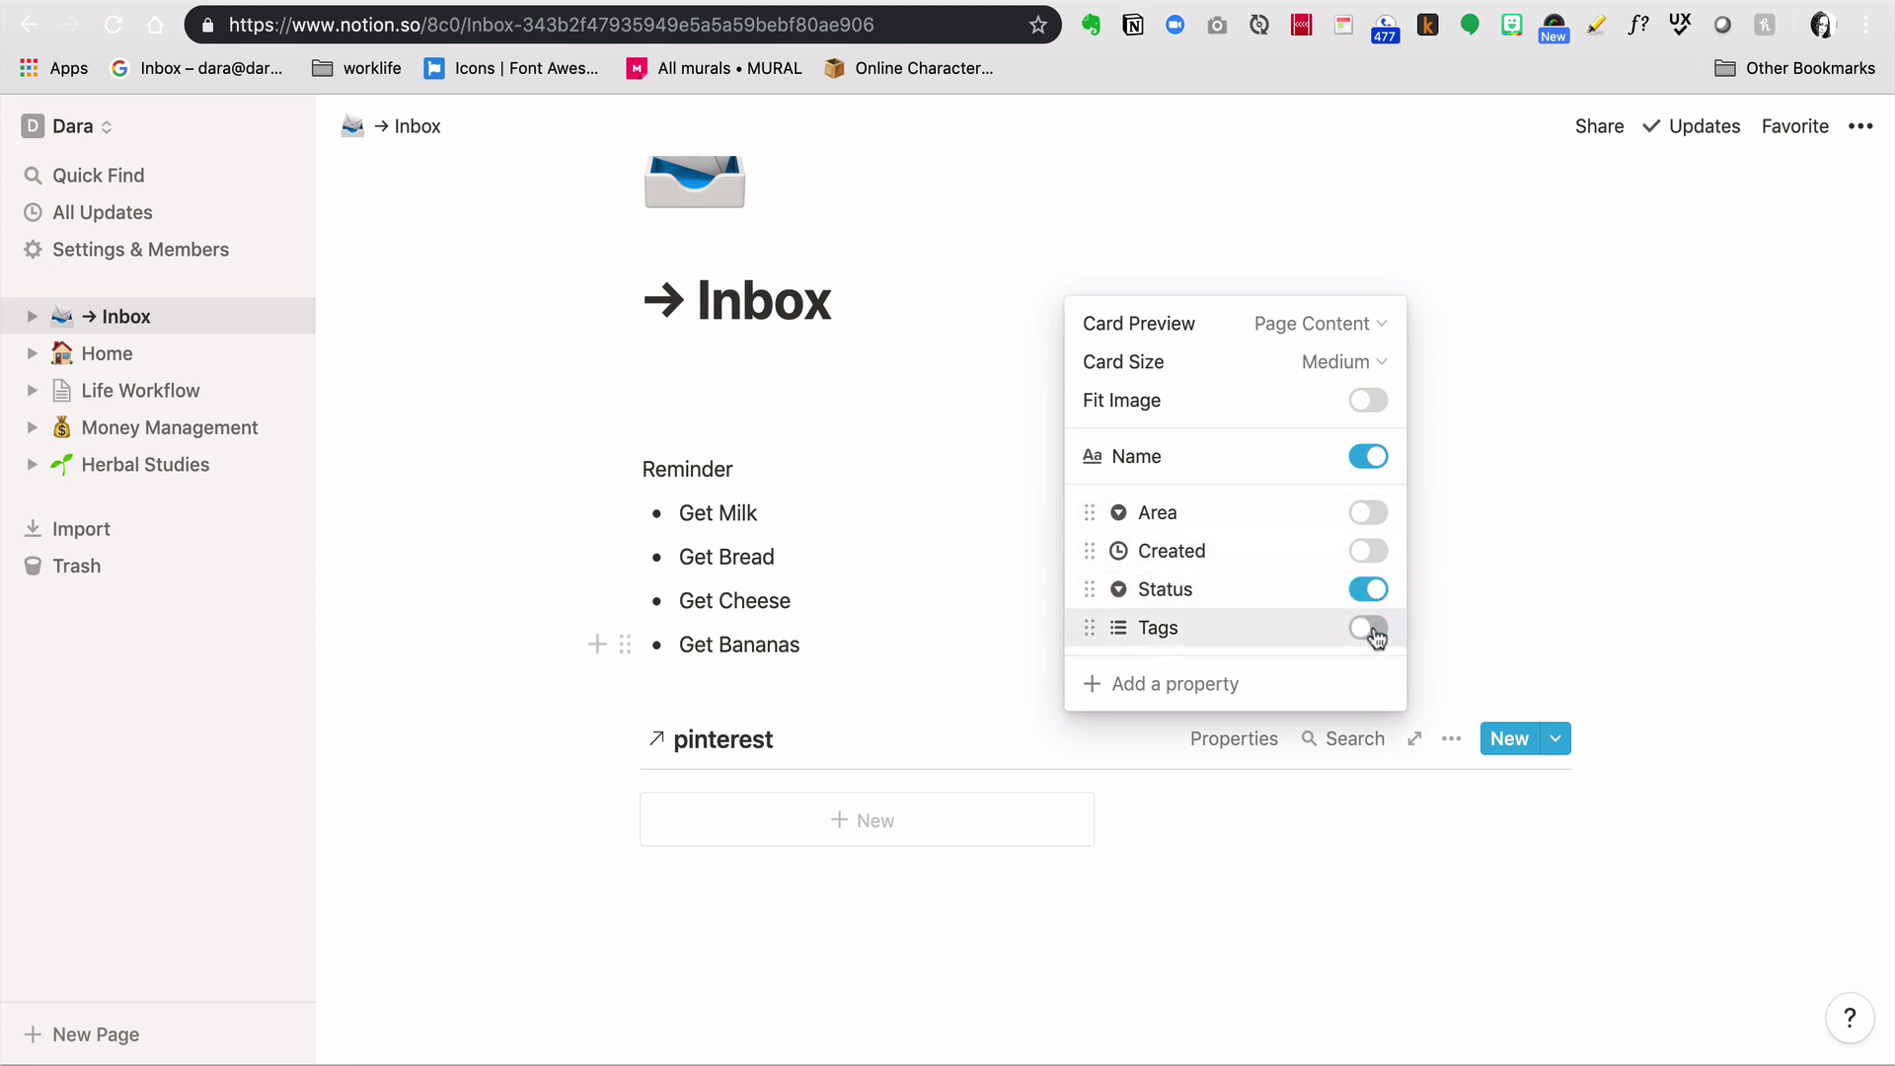
pyautogui.click(1379, 628)
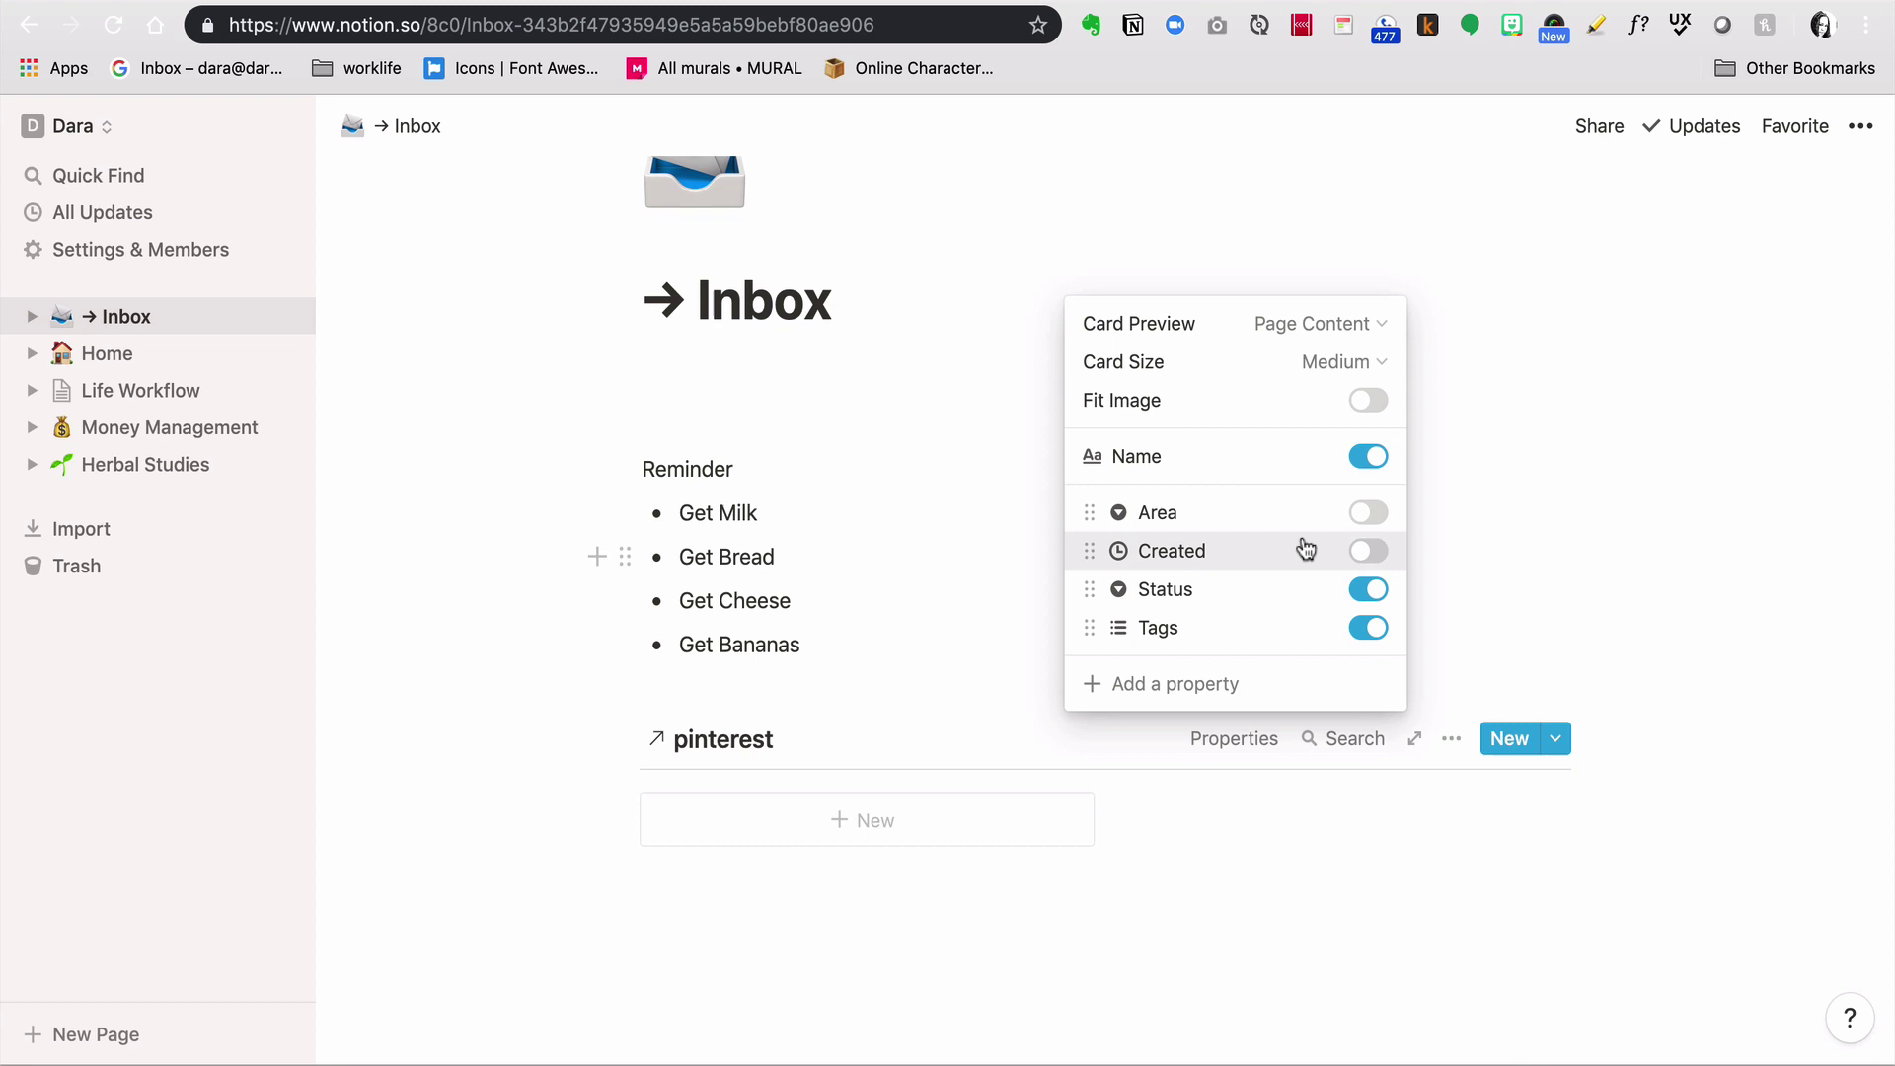
pyautogui.click(1471, 563)
pyautogui.scroll(-2, 1020, 946)
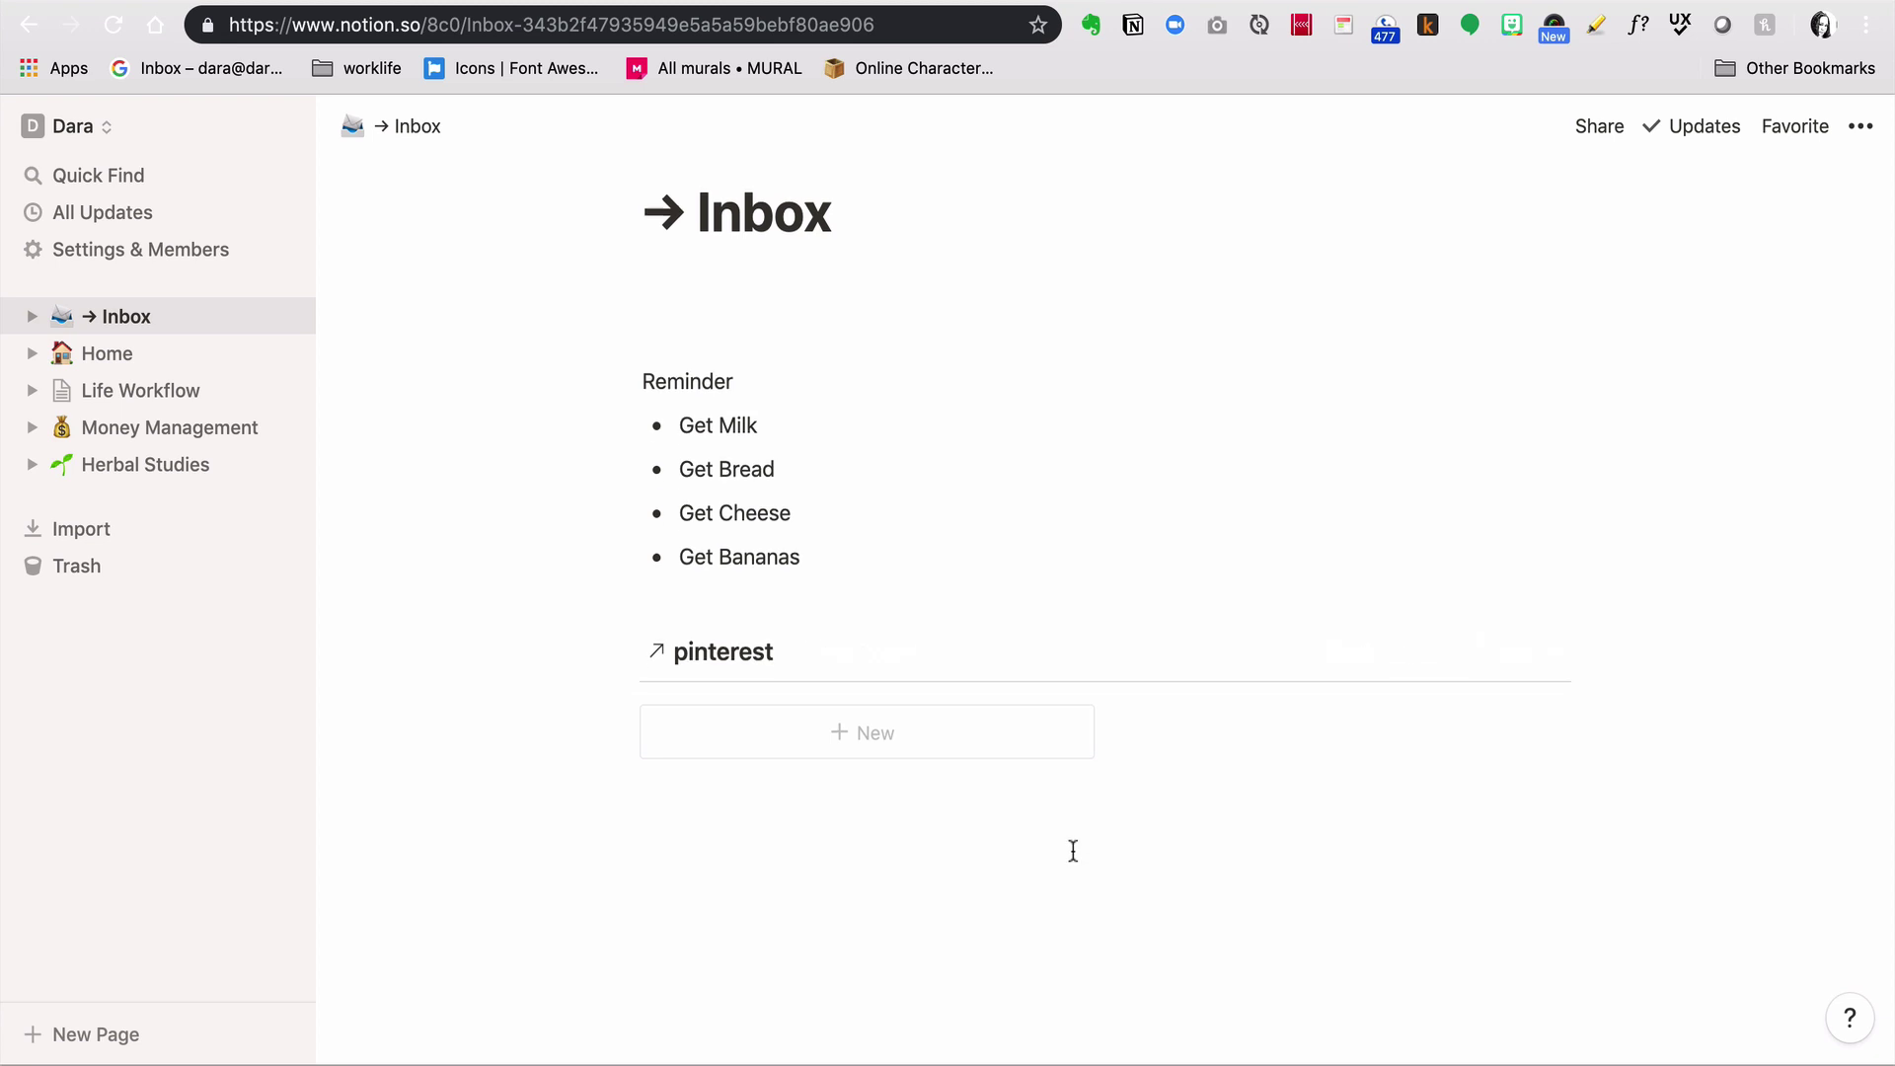
pyautogui.scroll(3, 1073, 851)
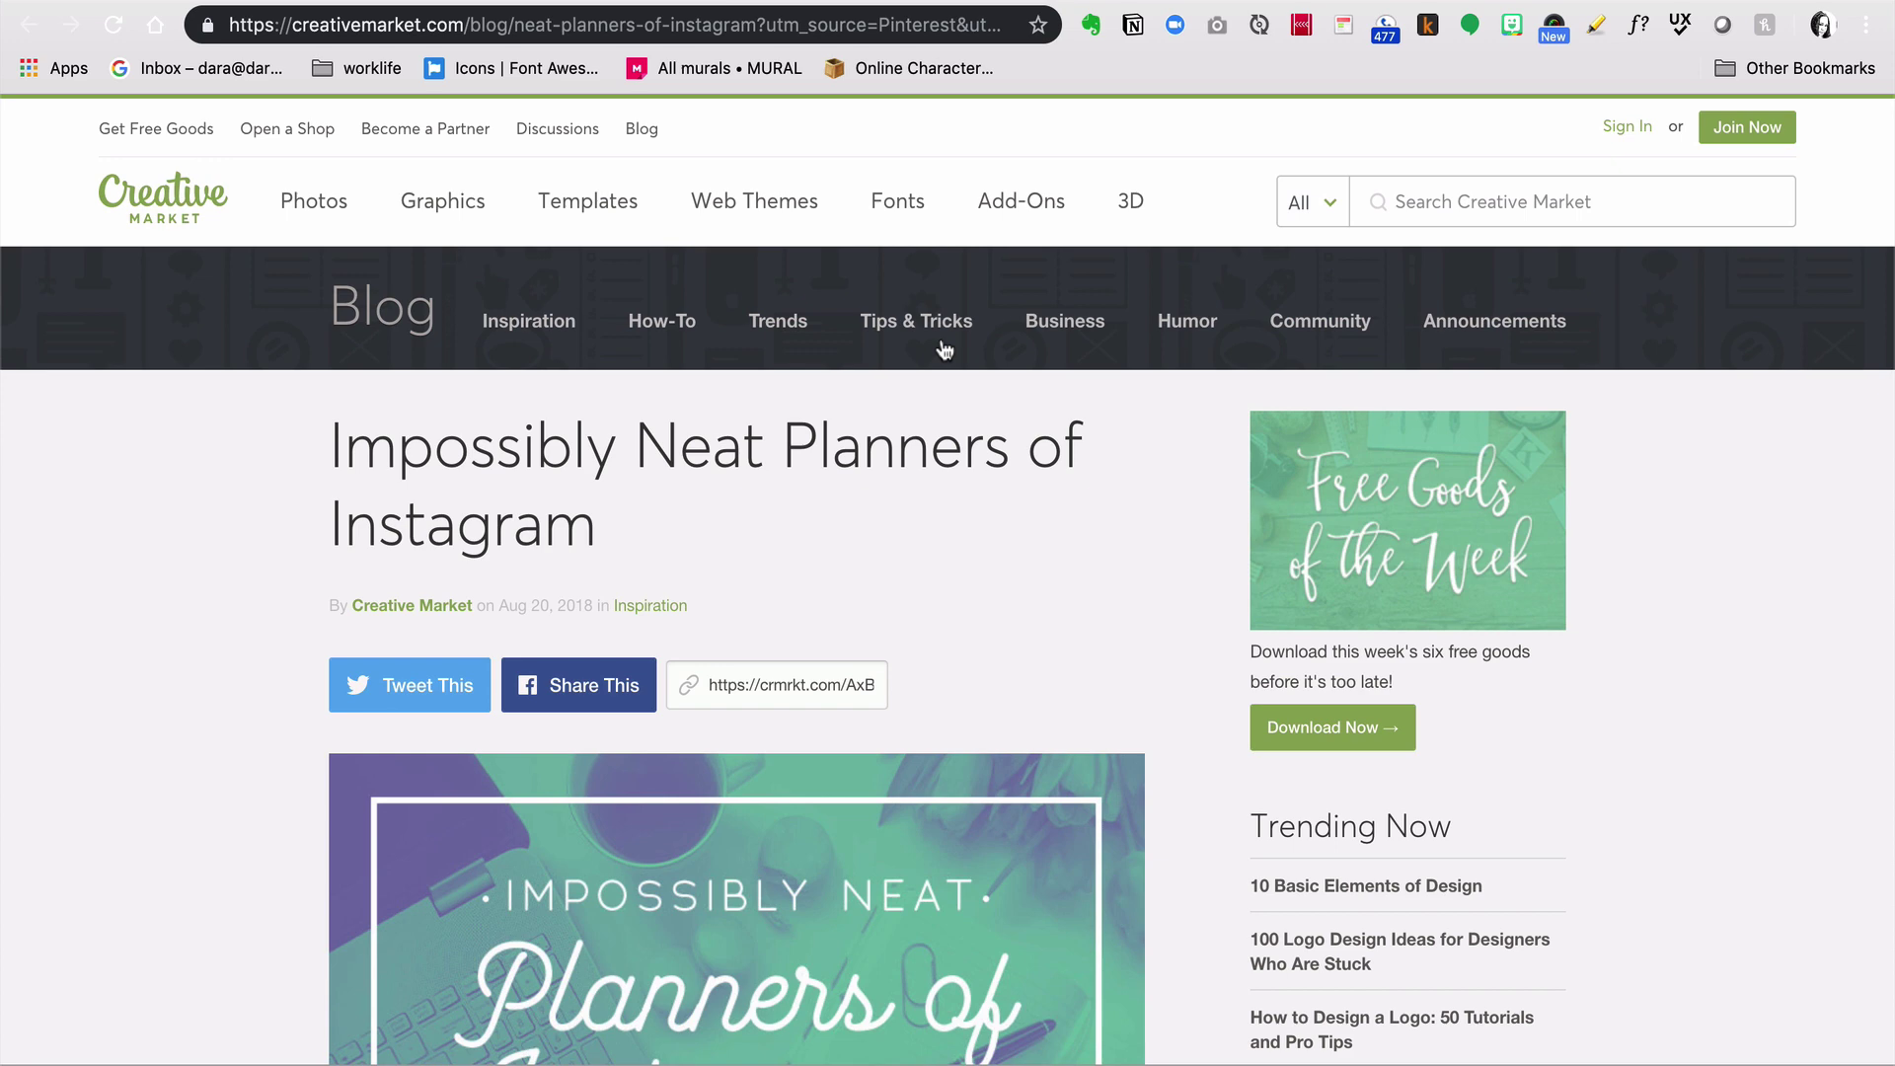
pyautogui.scroll(-2, 1006, 600)
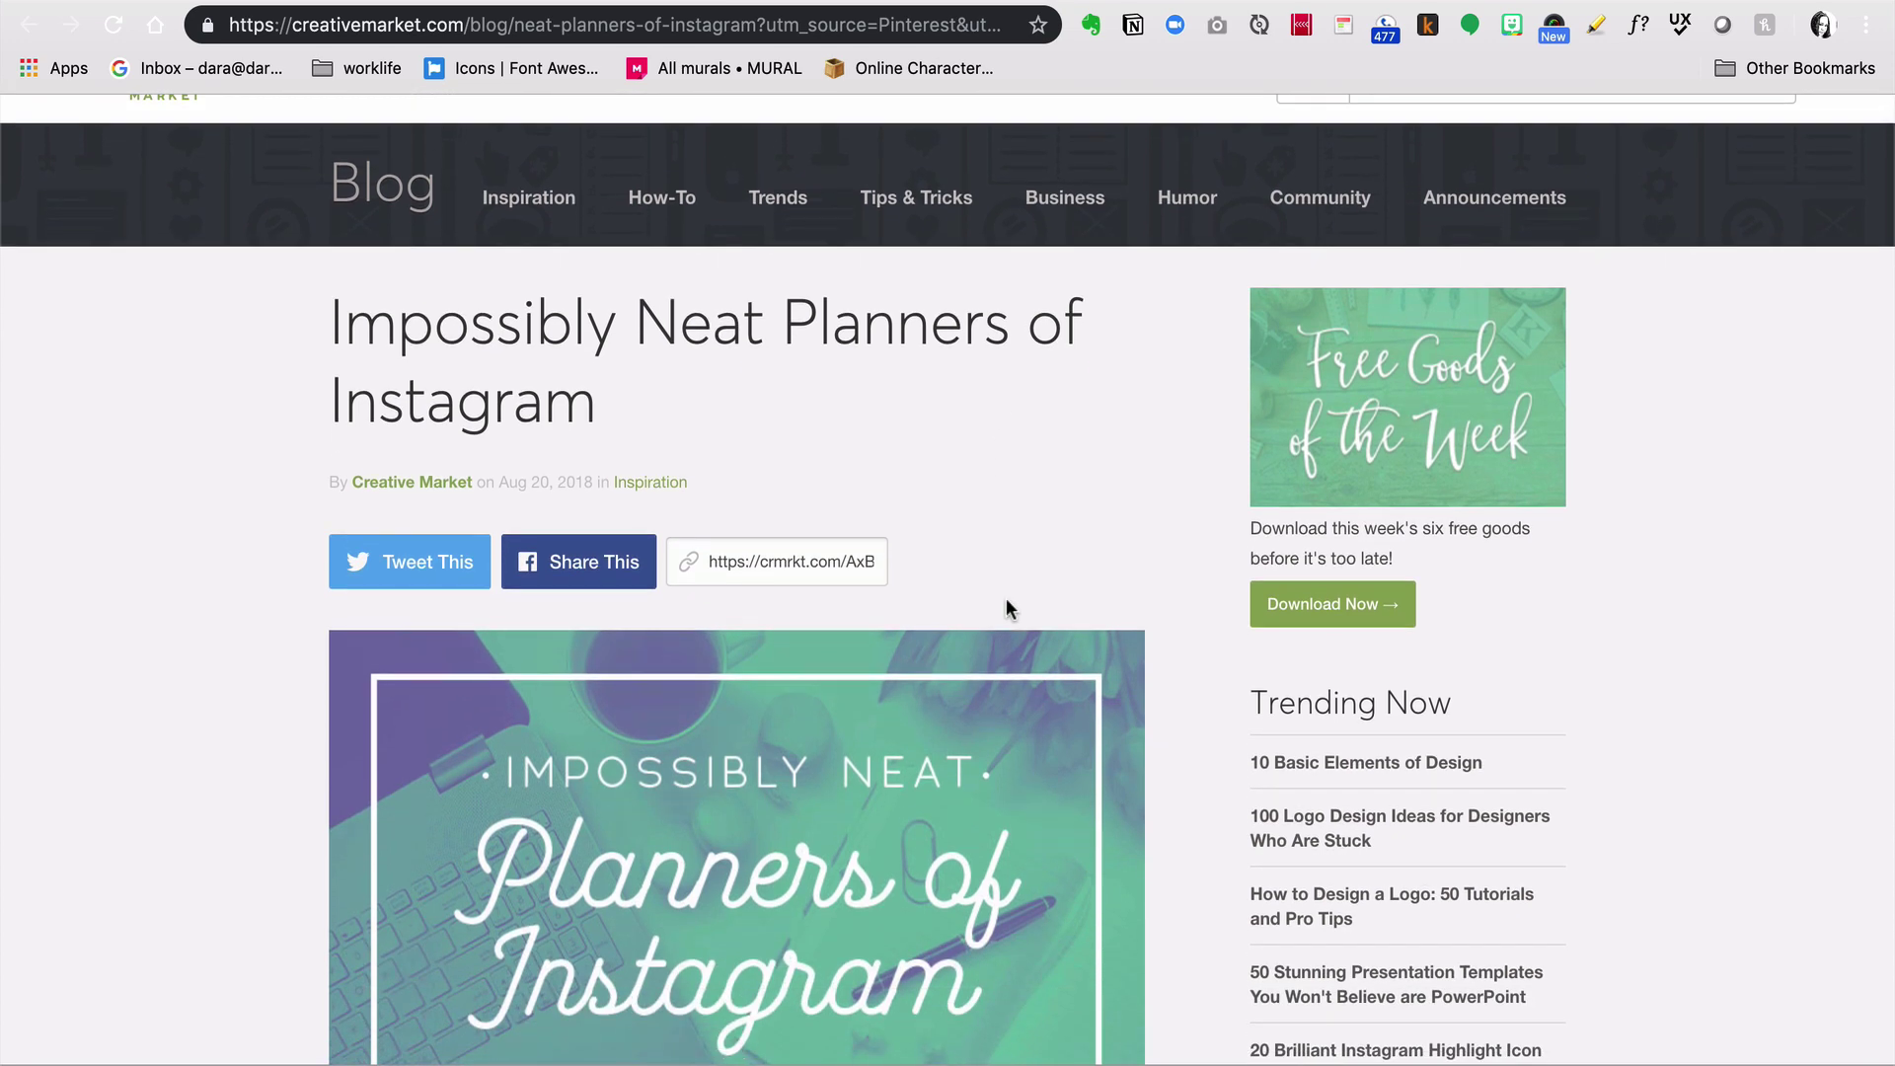
pyautogui.scroll(-3, 1005, 598)
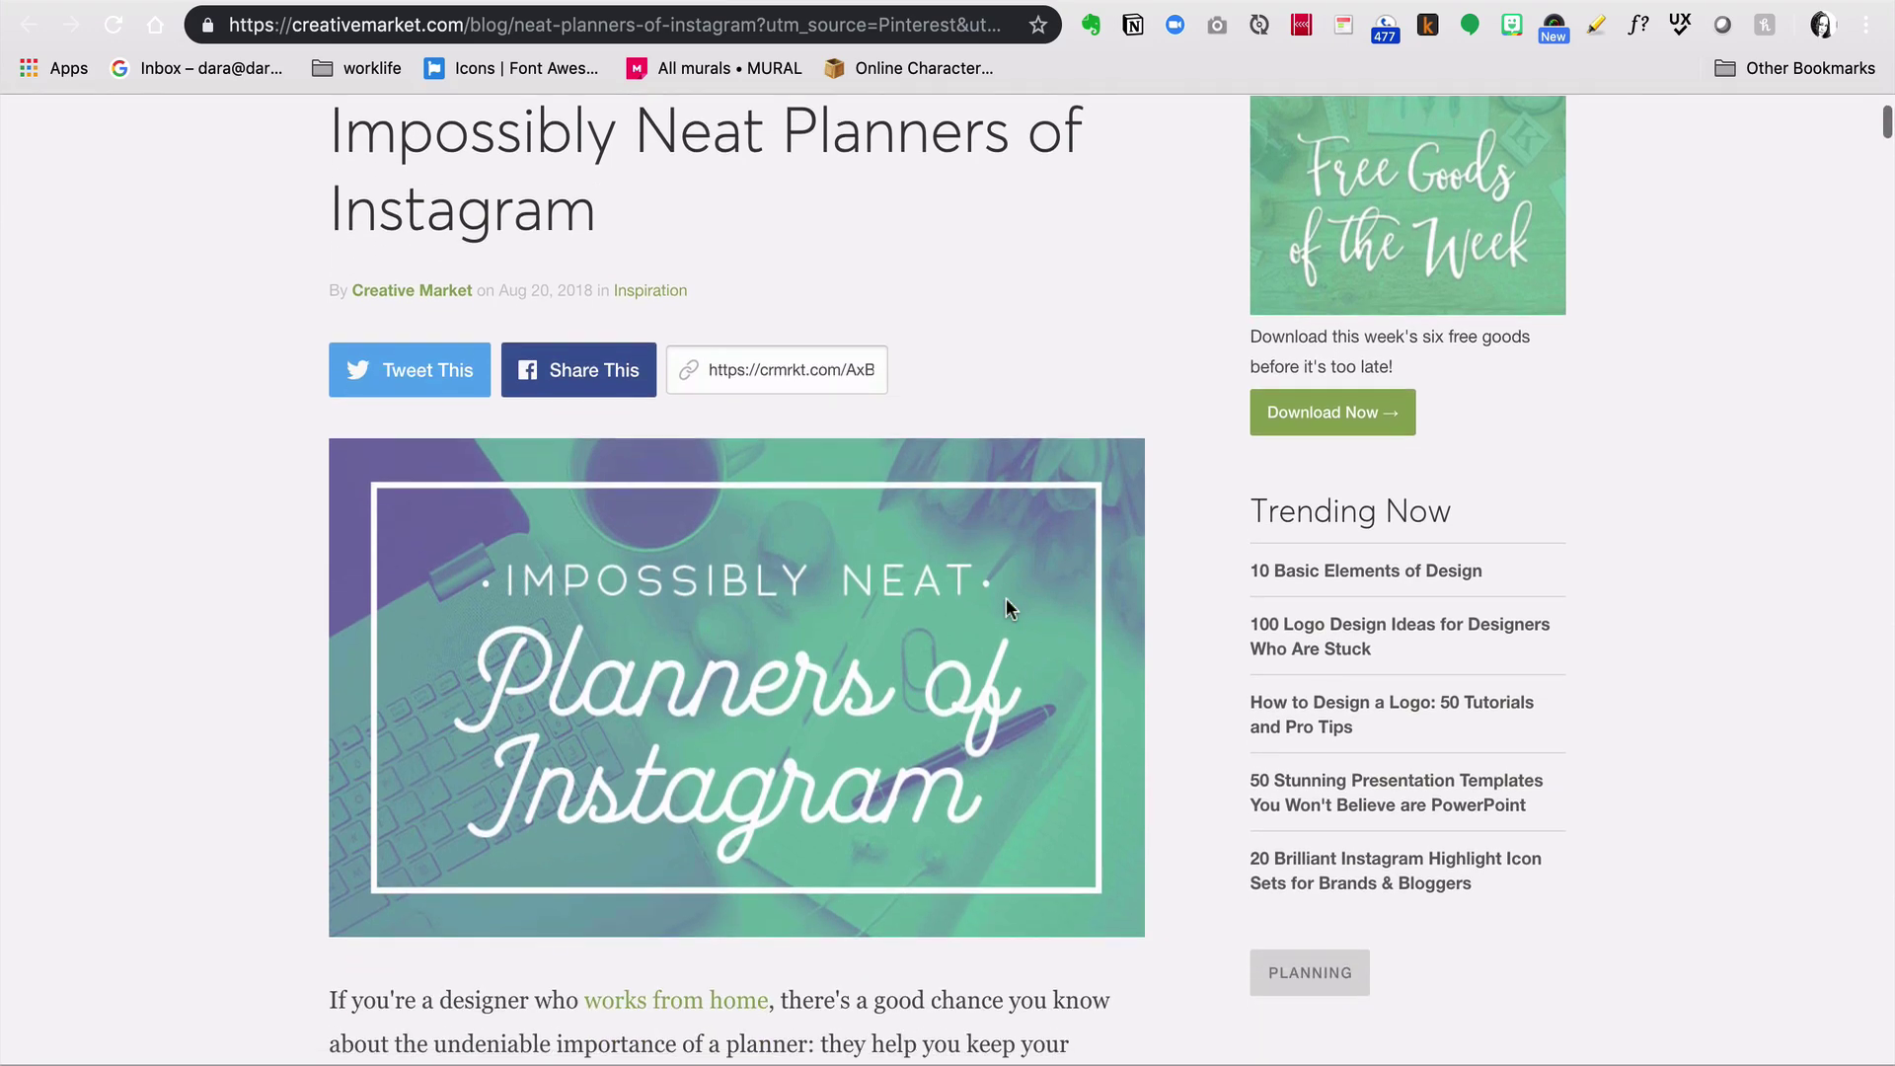
pyautogui.scroll(-3, 1005, 597)
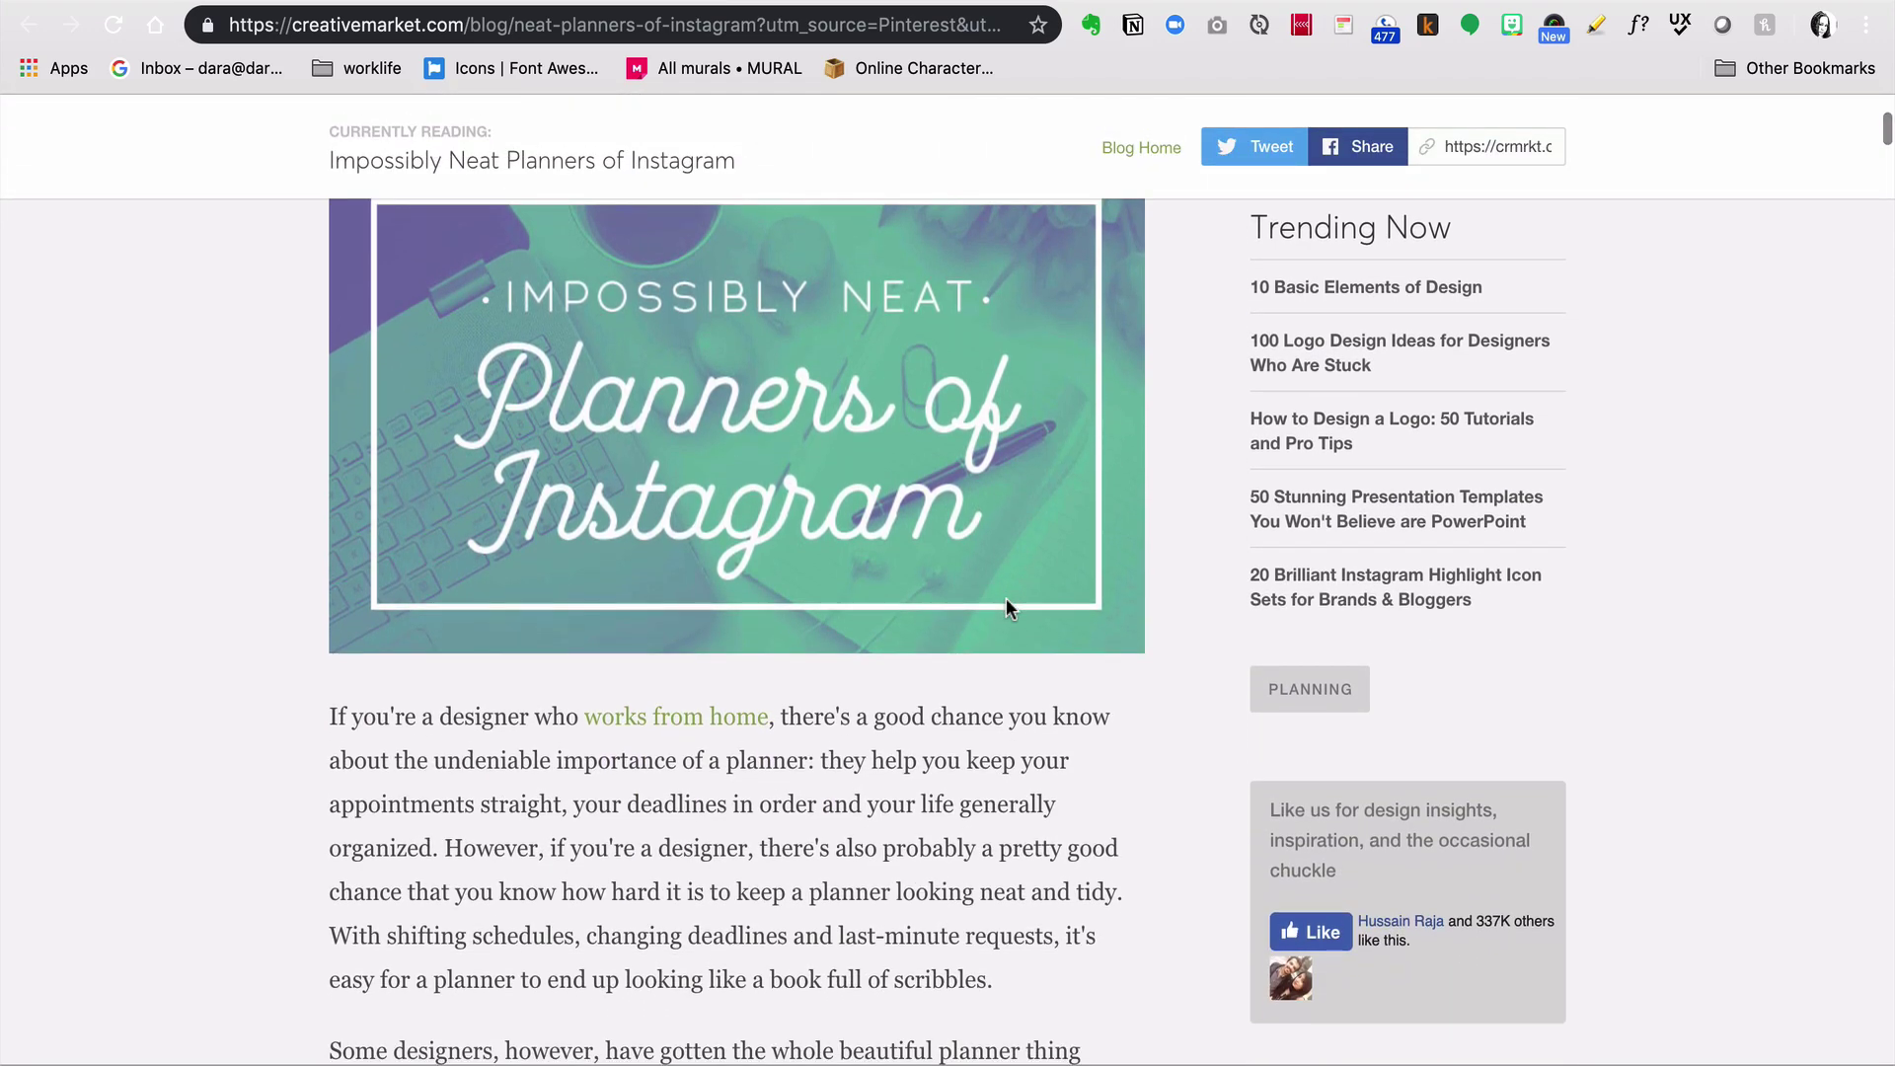
pyautogui.scroll(-7, 1005, 598)
pyautogui.scroll(8, 1003, 574)
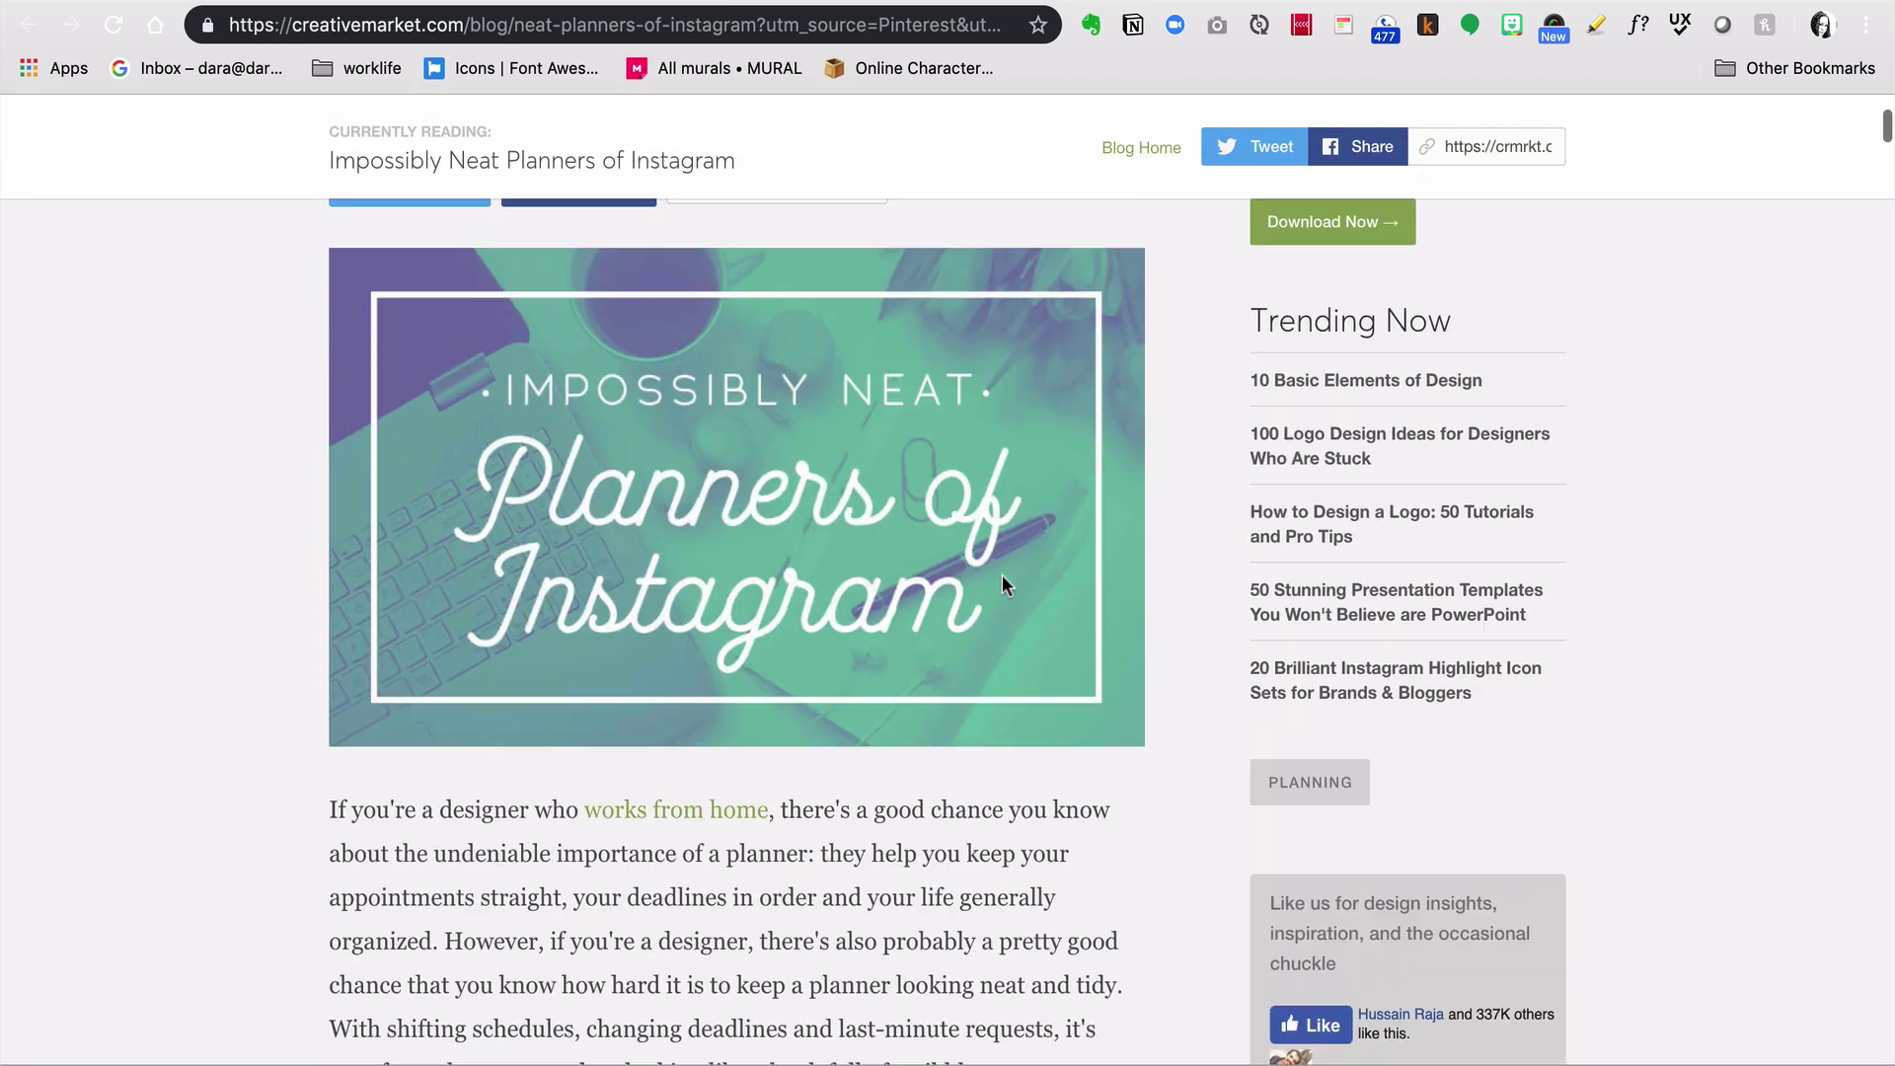
pyautogui.scroll(1, 1003, 586)
pyautogui.scroll(-15, 918, 727)
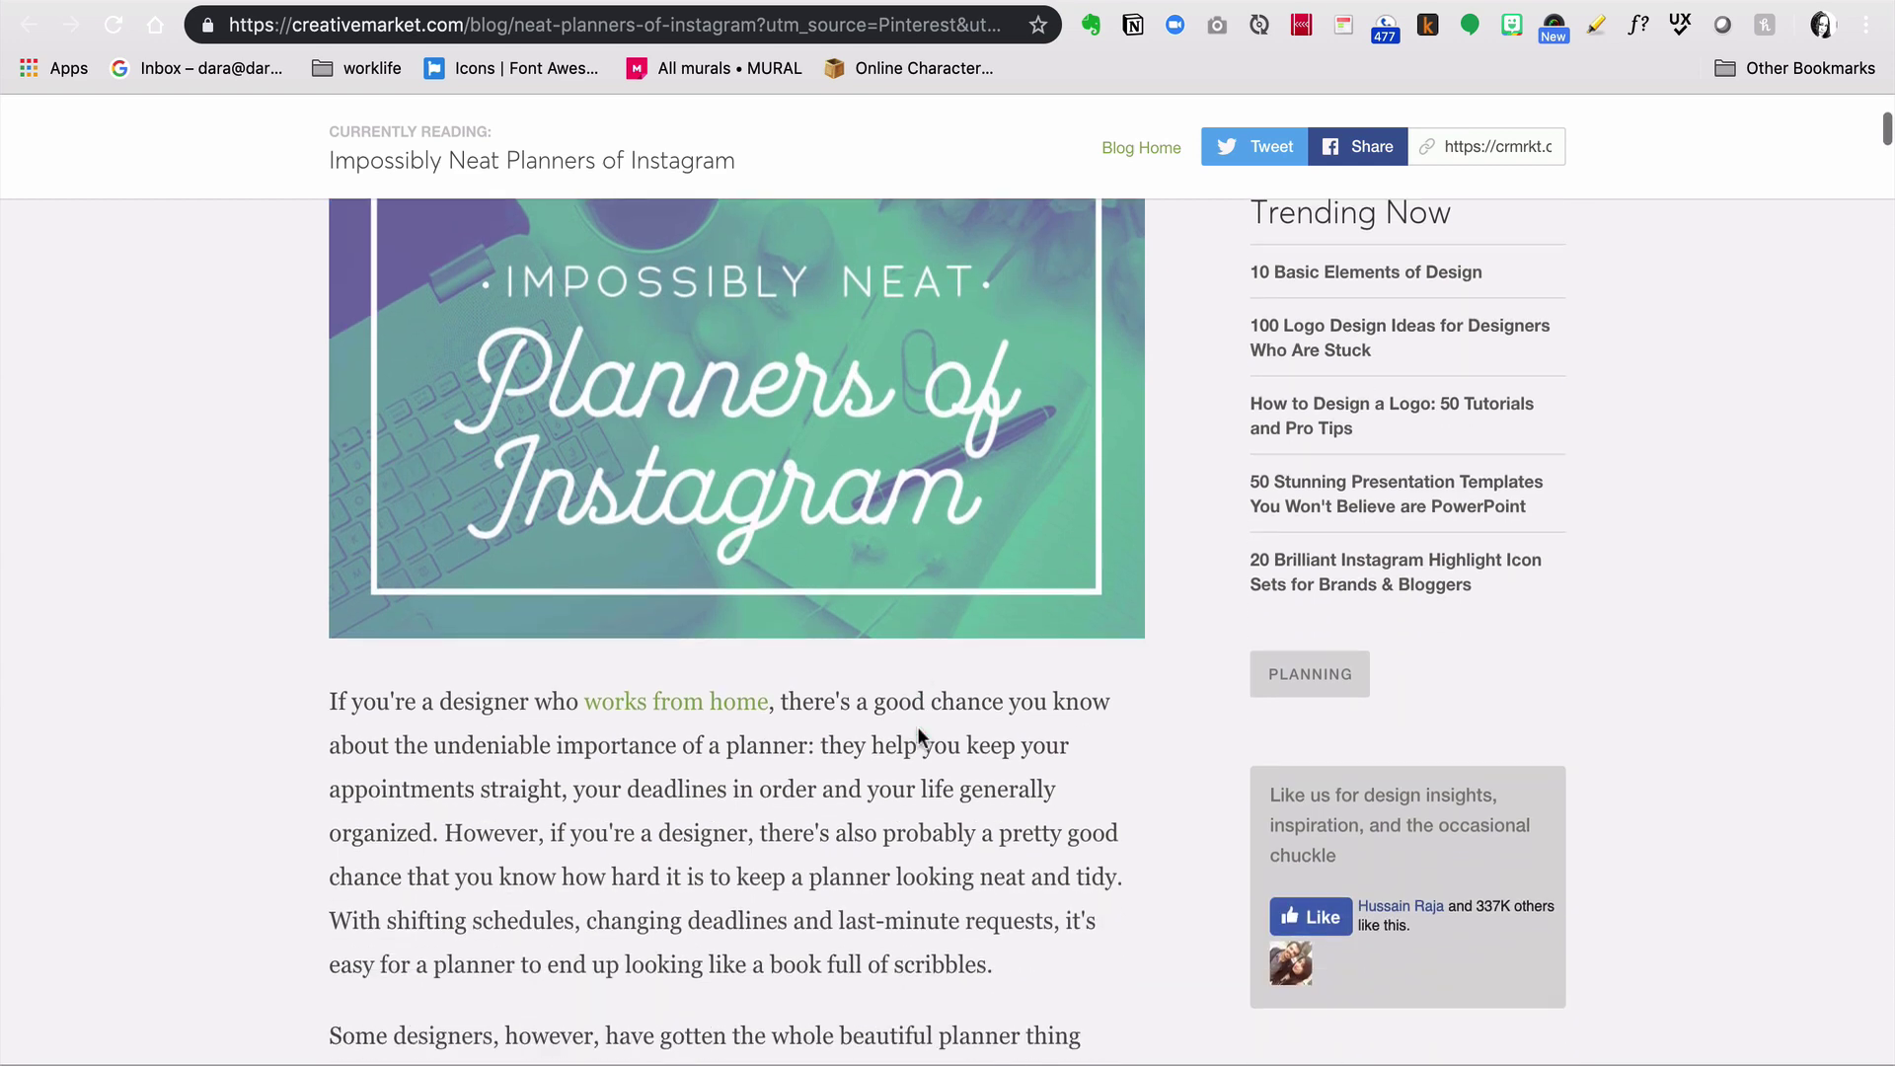
pyautogui.scroll(-7, 919, 728)
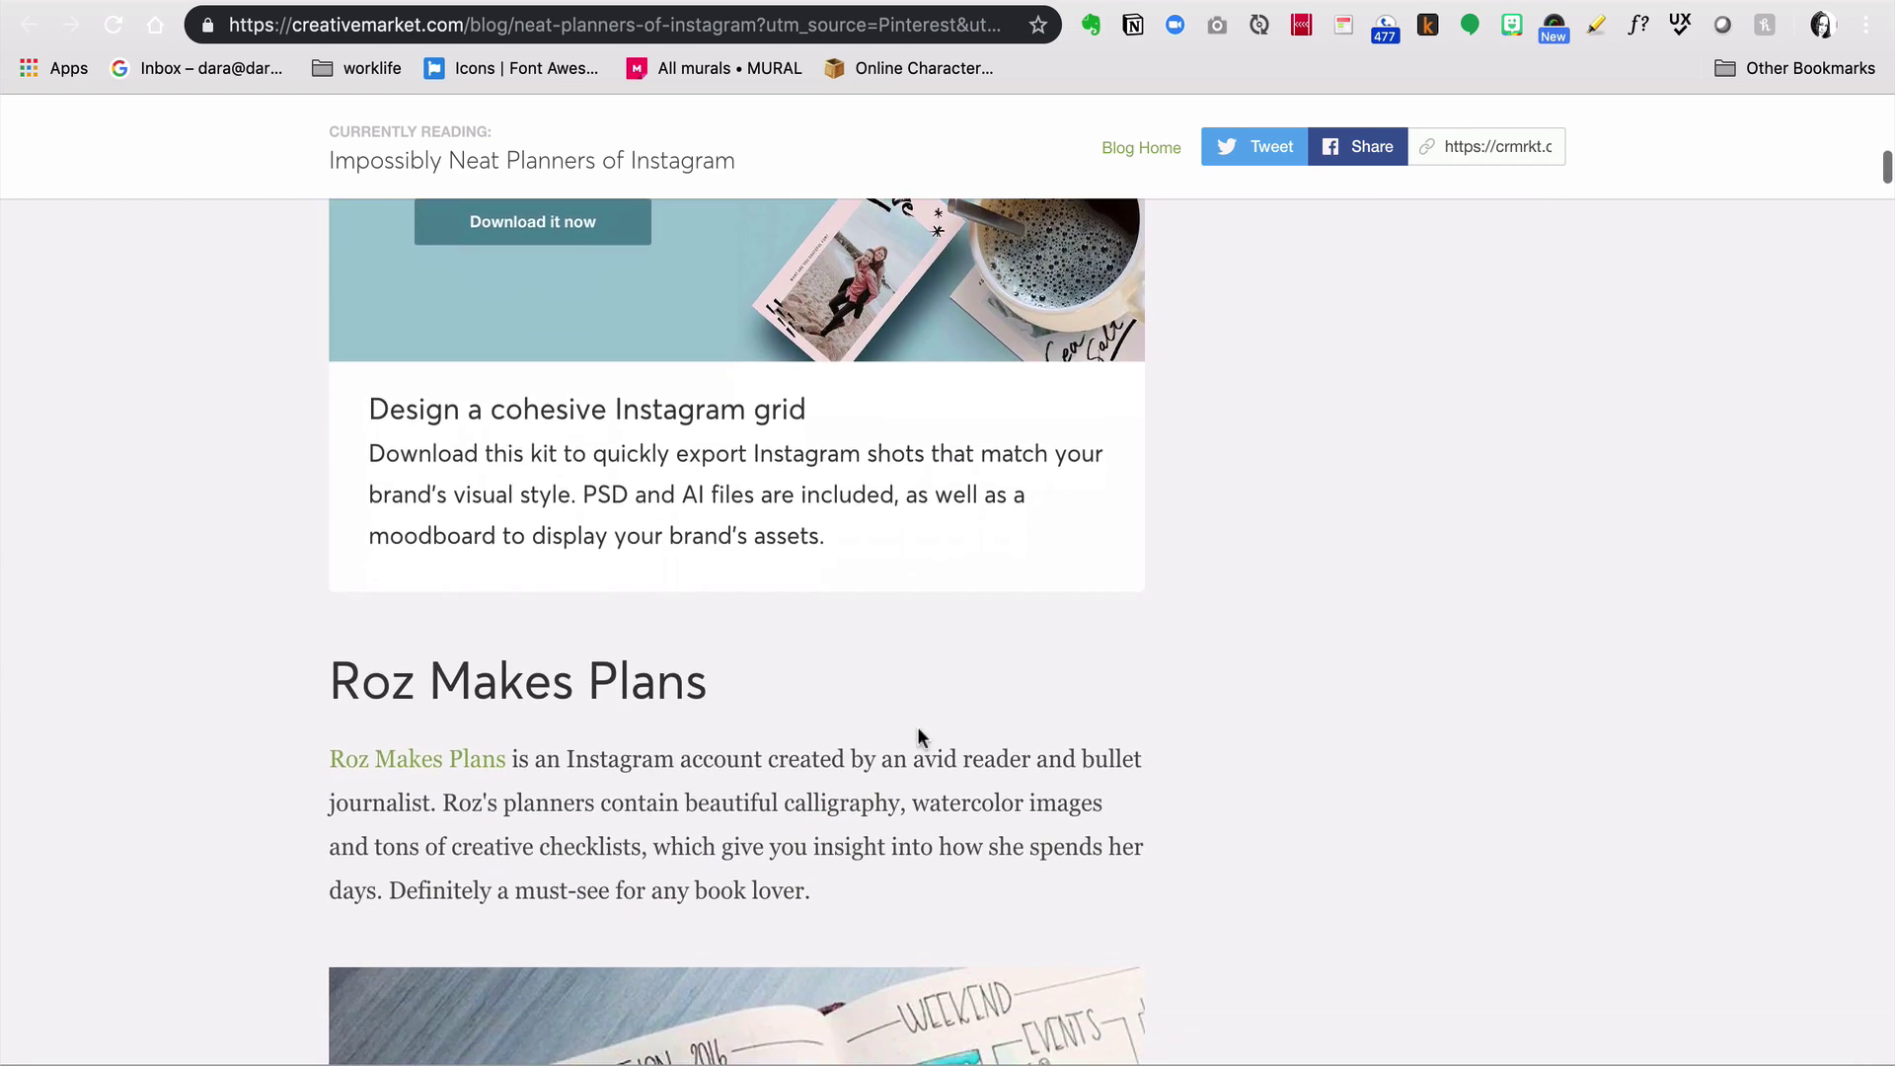
pyautogui.scroll(-13, 918, 735)
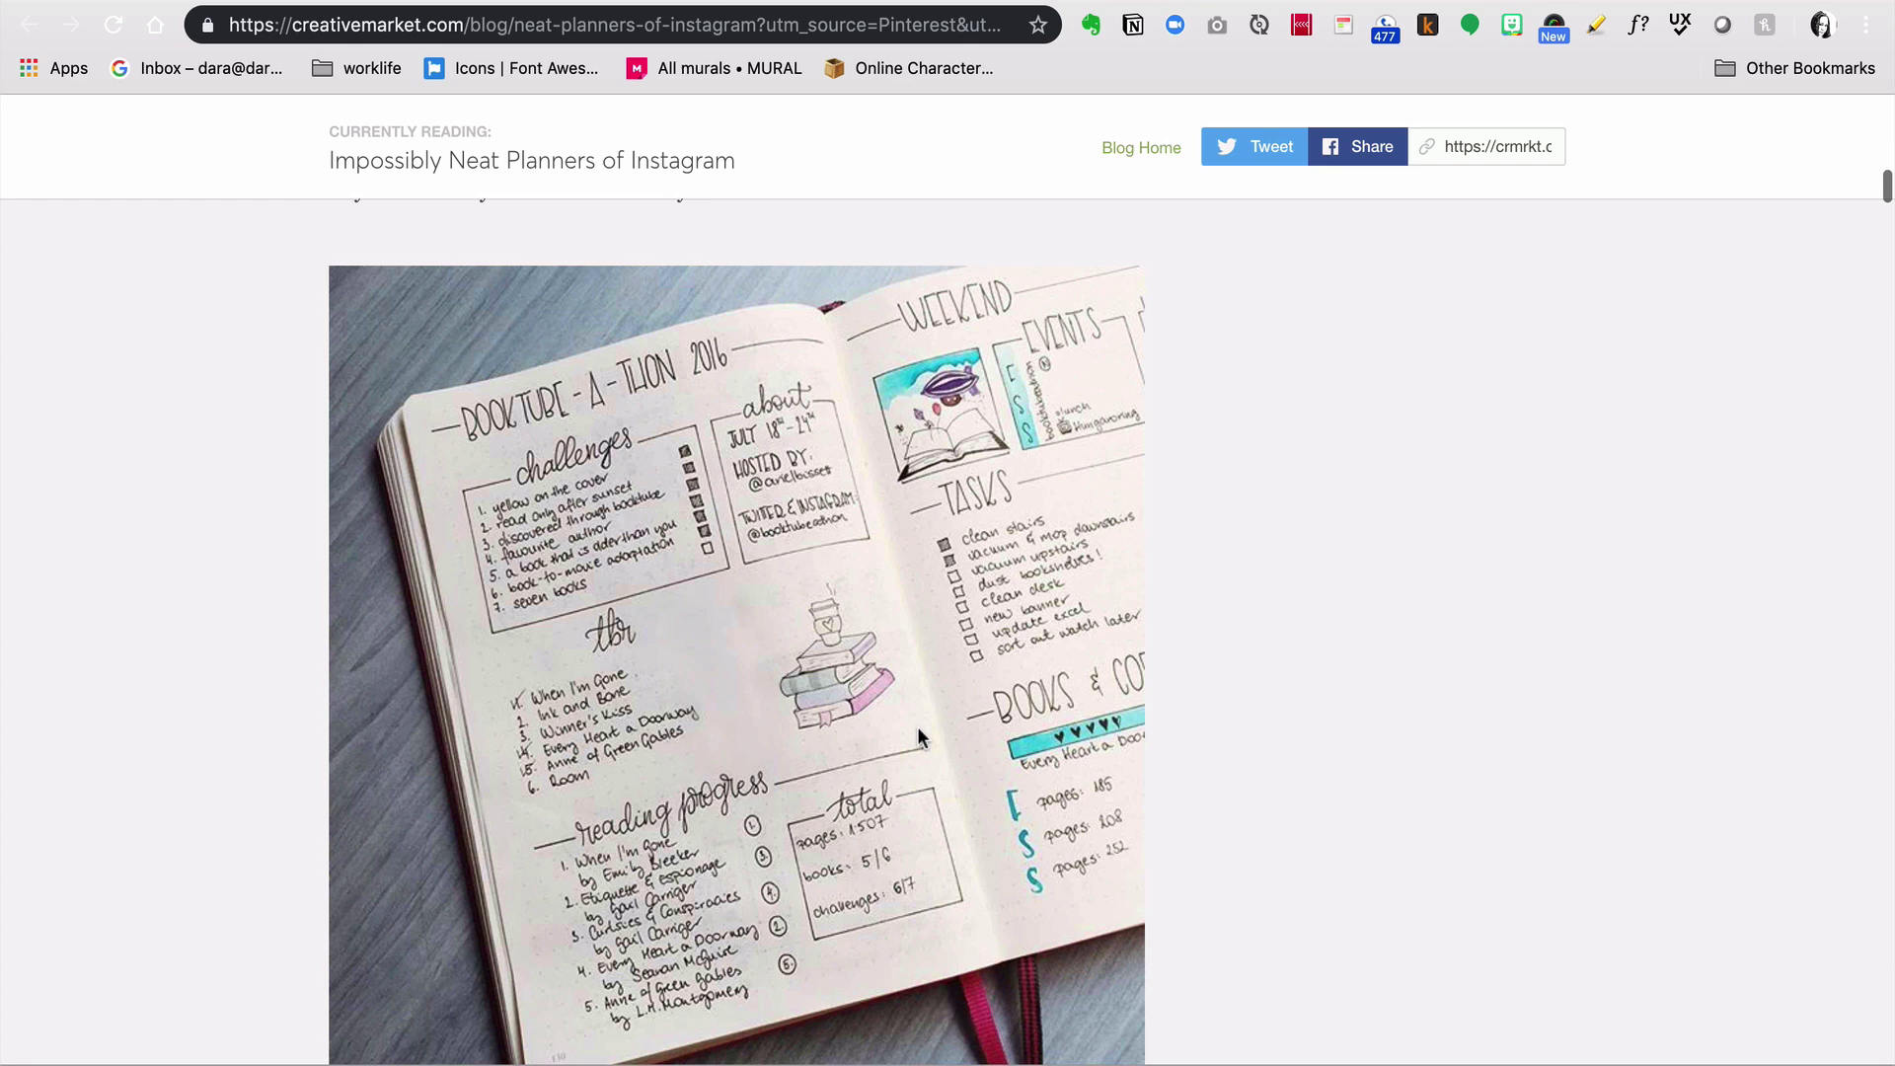
pyautogui.scroll(-10, 916, 726)
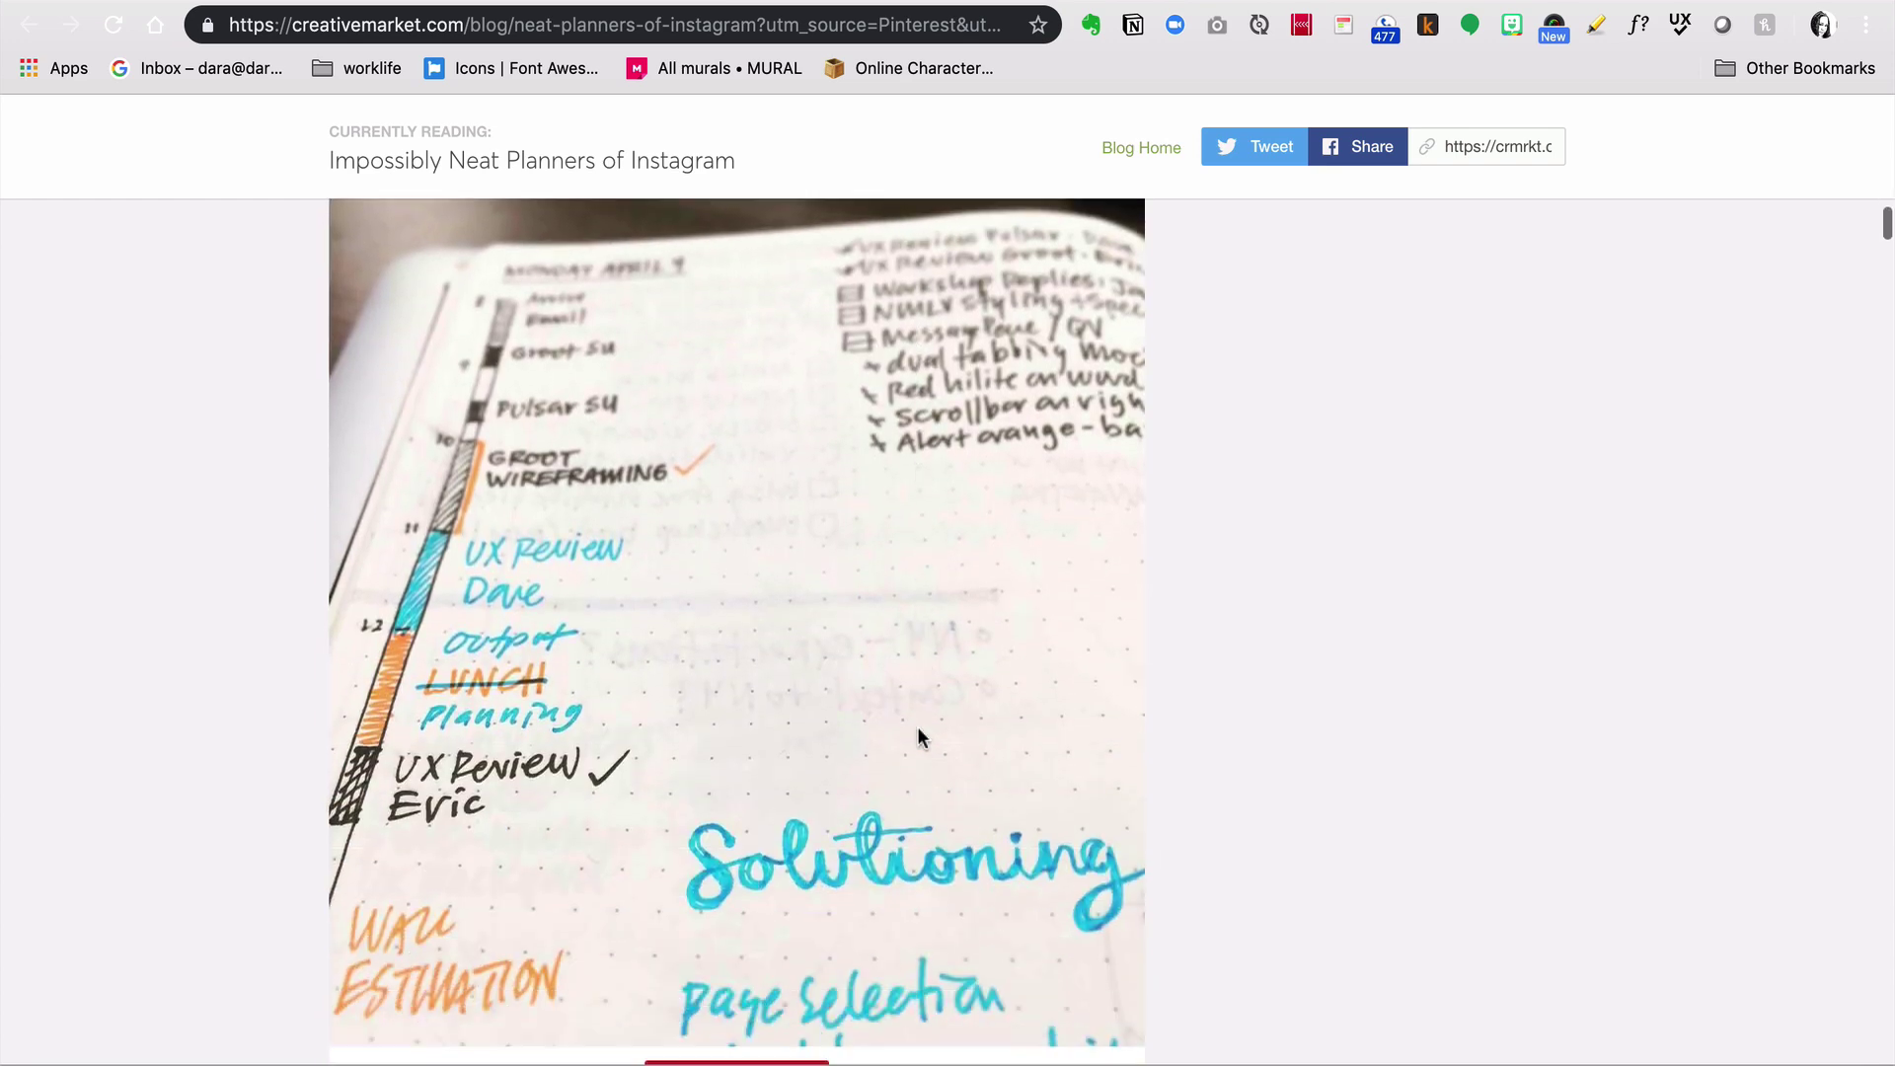
pyautogui.scroll(5, 916, 726)
pyautogui.scroll(9, 916, 726)
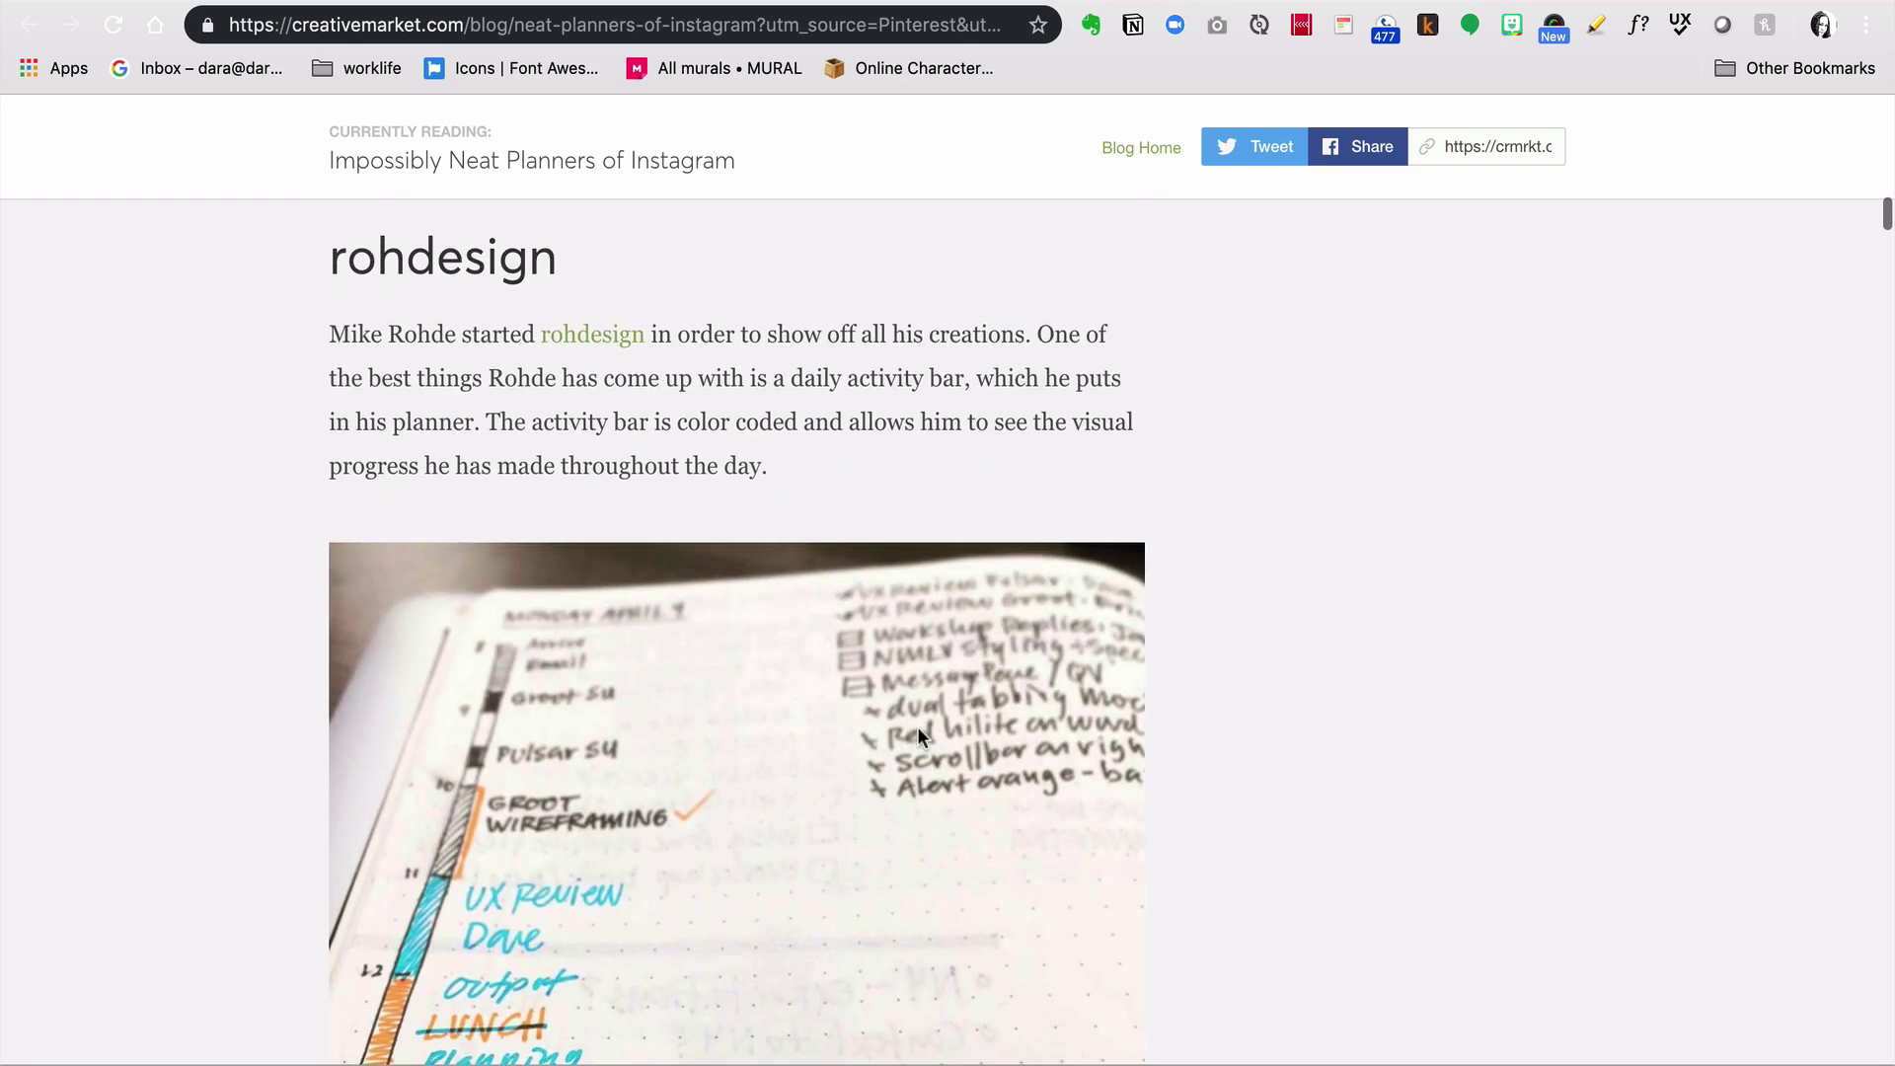
pyautogui.scroll(15, 884, 626)
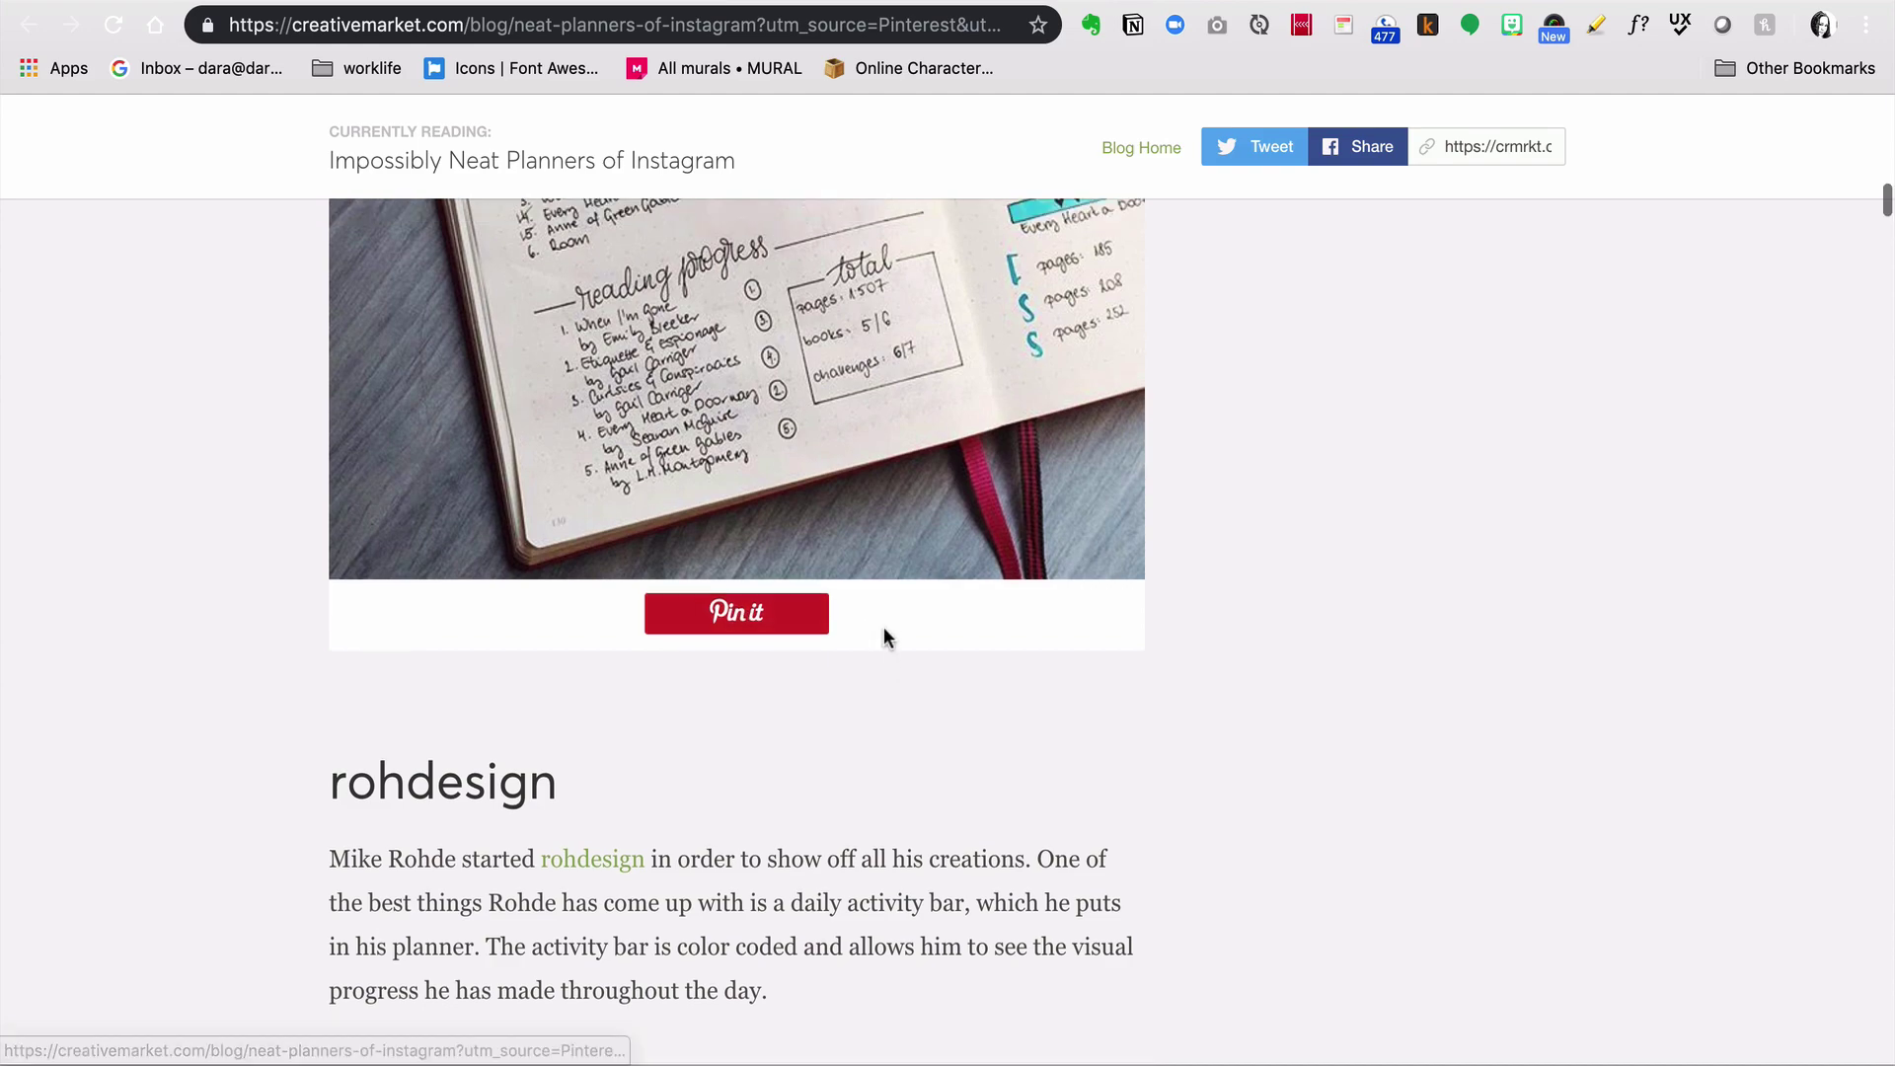
pyautogui.scroll(16, 758, 464)
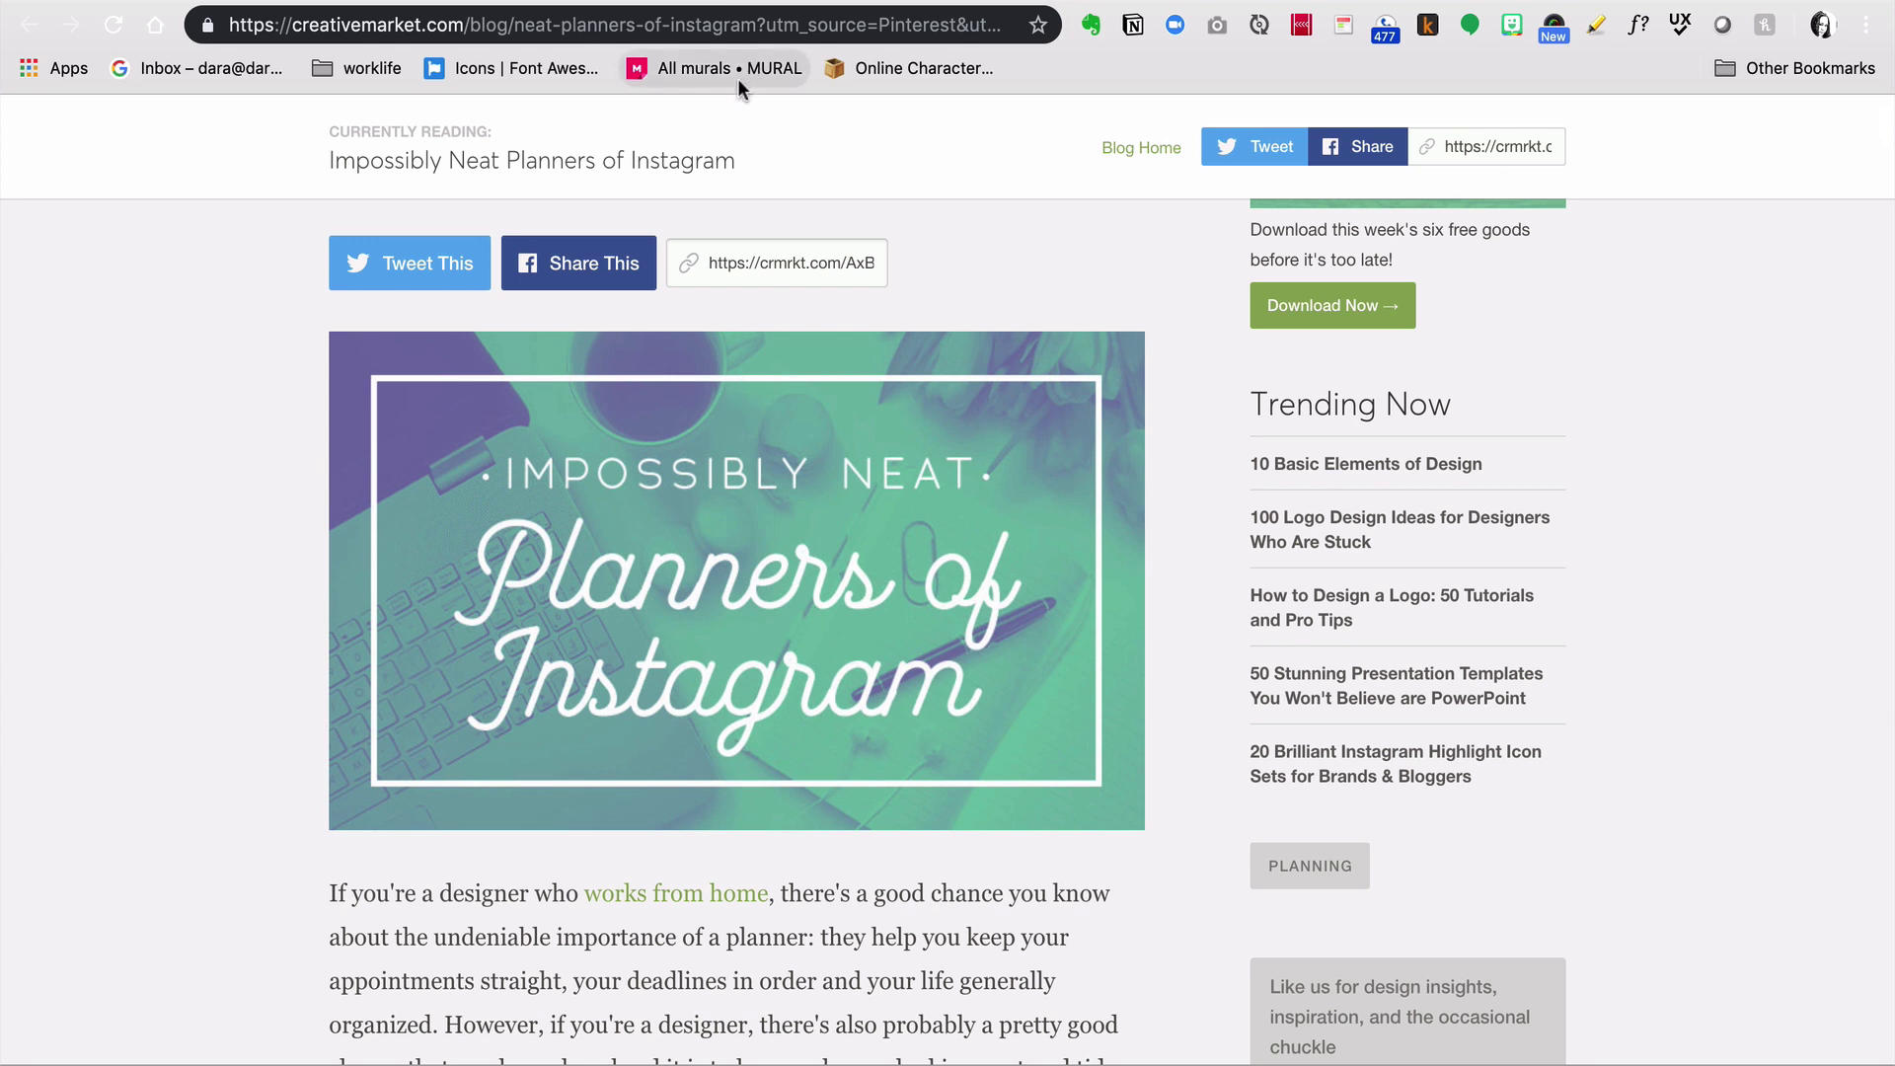
# Step: Clip the Impossibly Neat Planners of Instagram article to the Notion Inbox with Web Clipper
pyautogui.click(1133, 26)
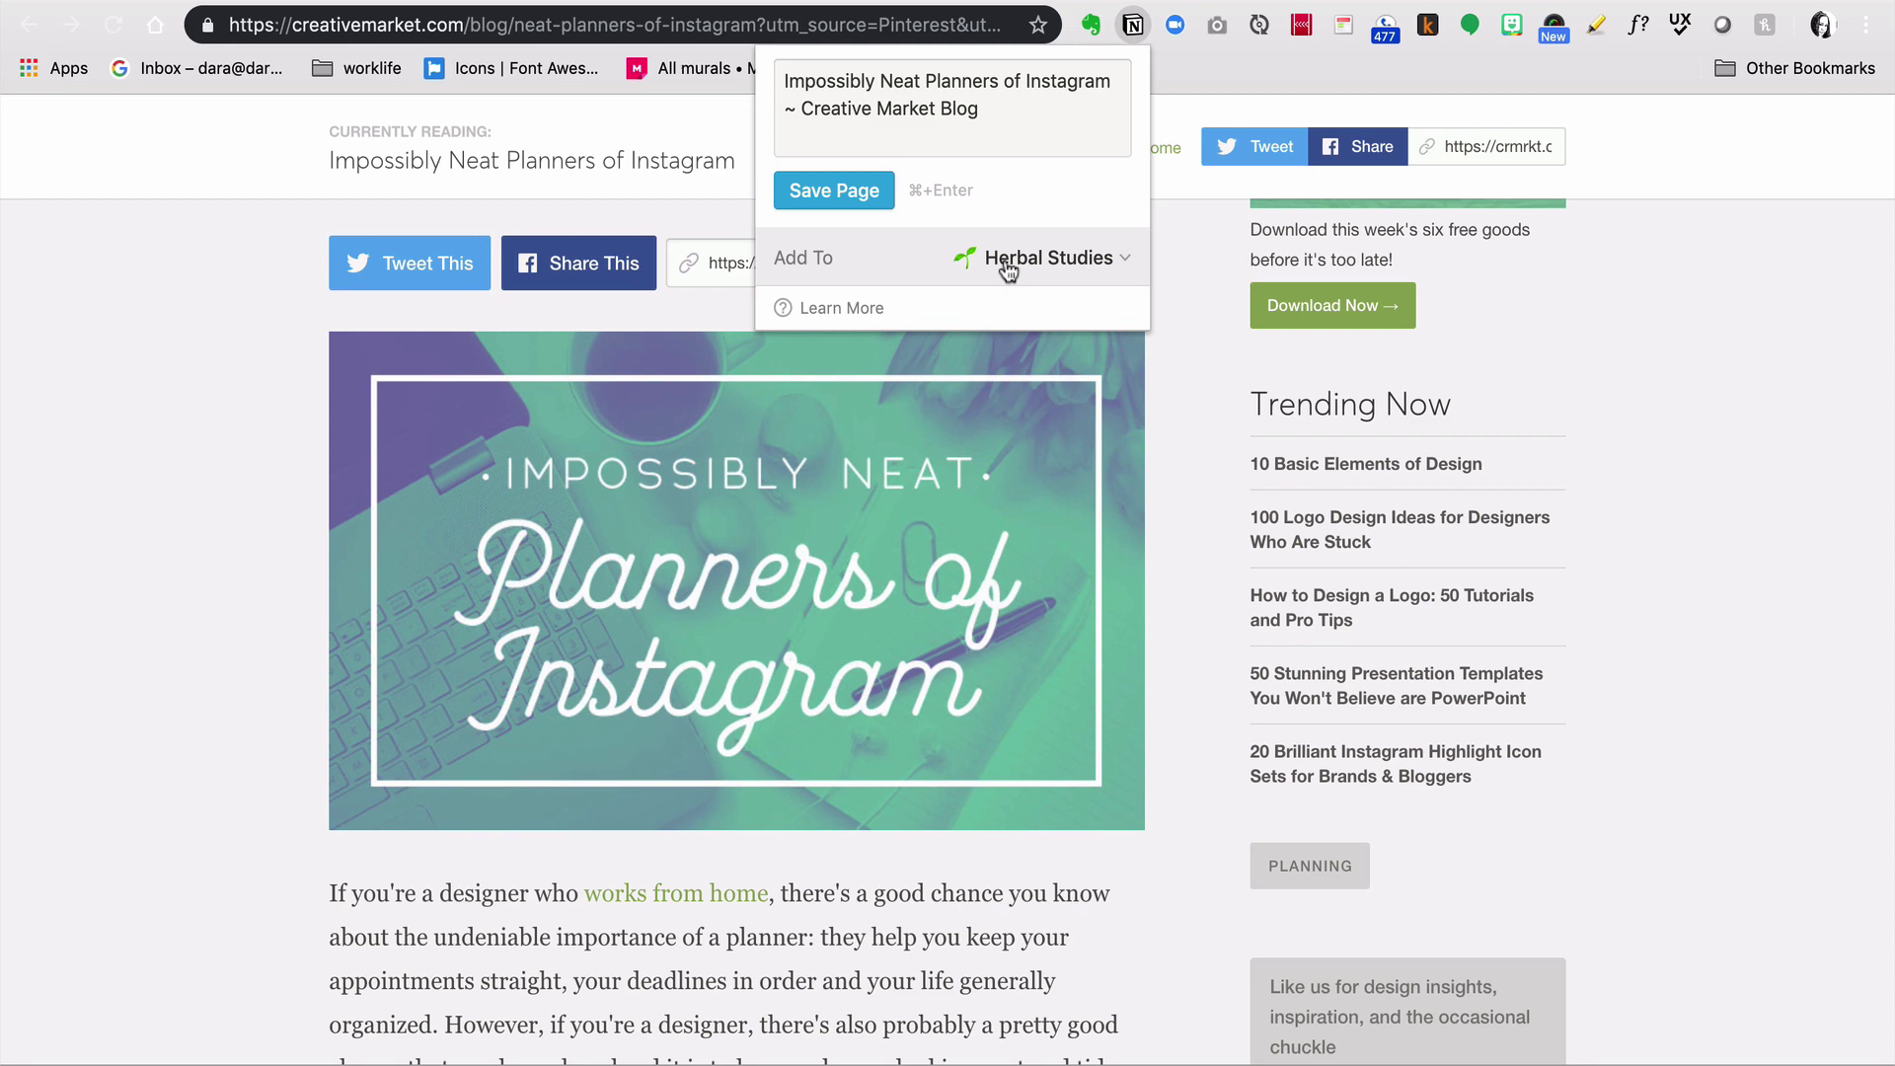
pyautogui.click(908, 376)
pyautogui.click(985, 274)
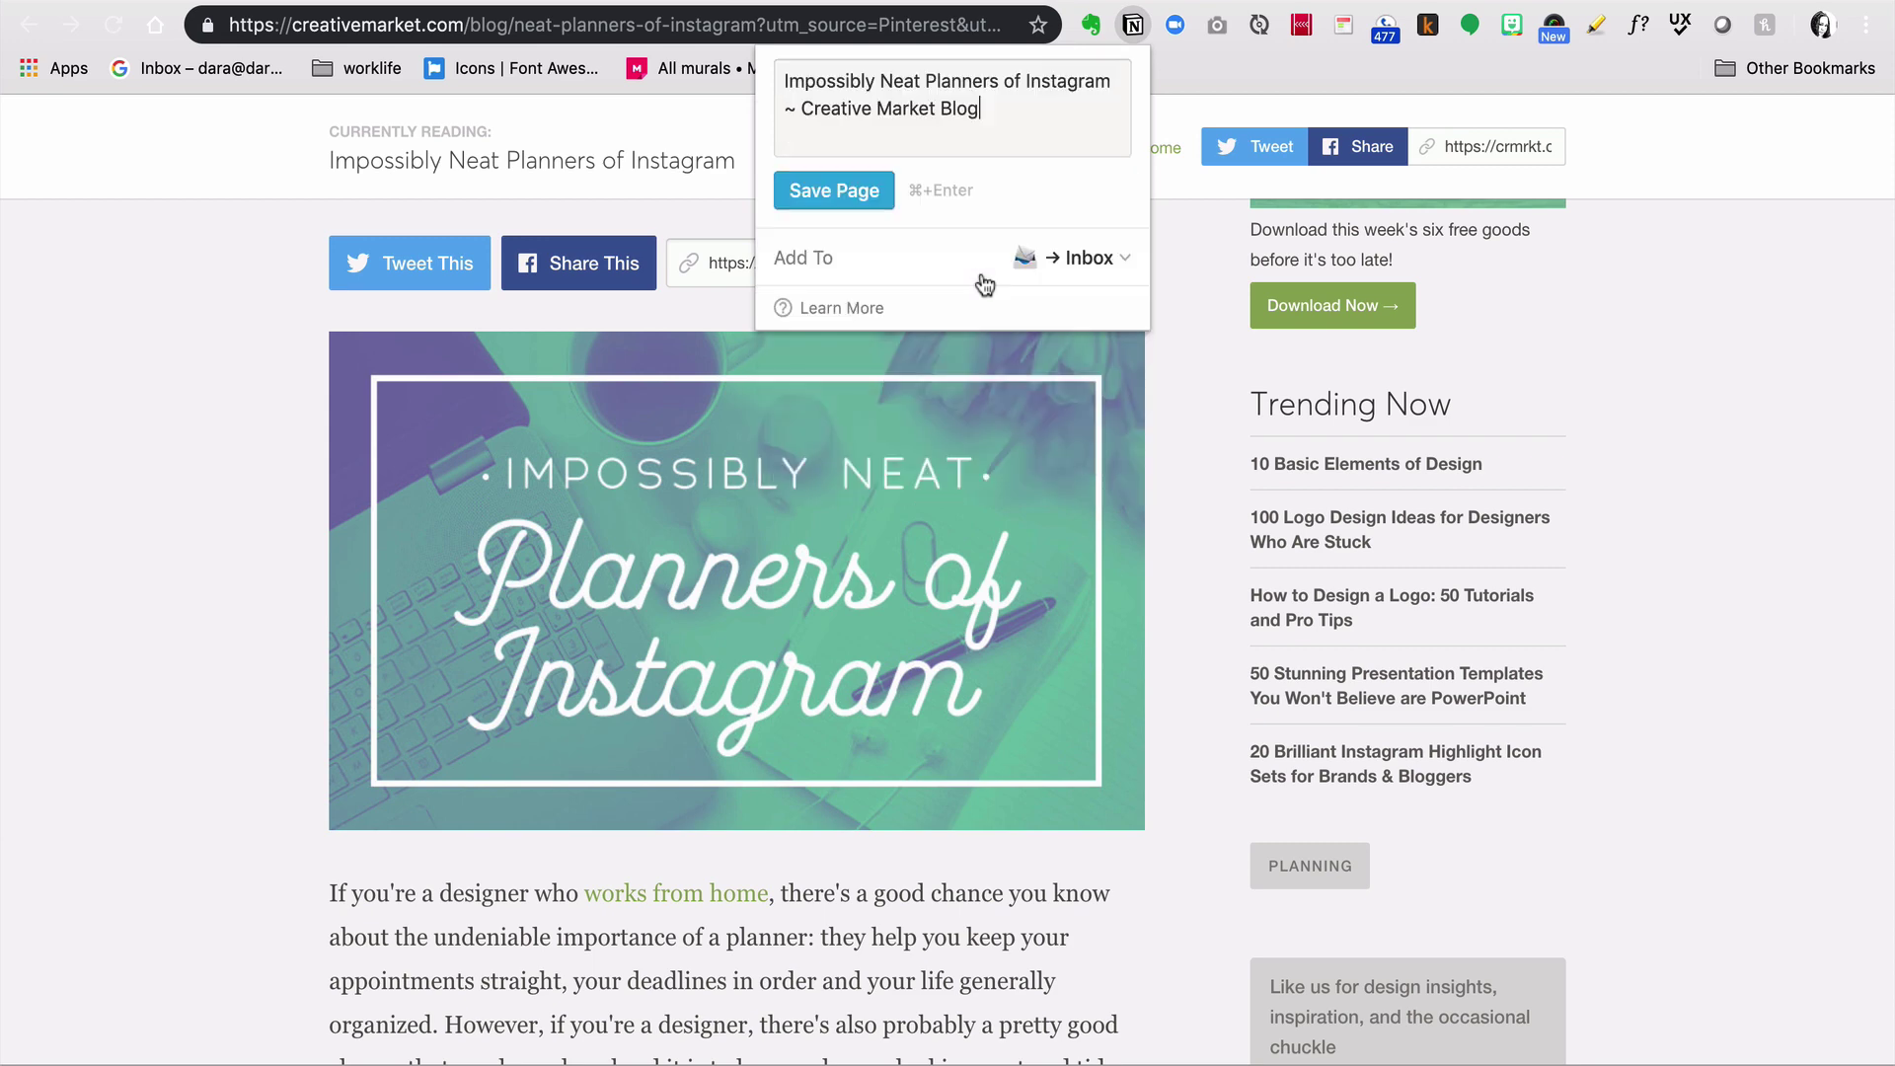
pyautogui.click(879, 198)
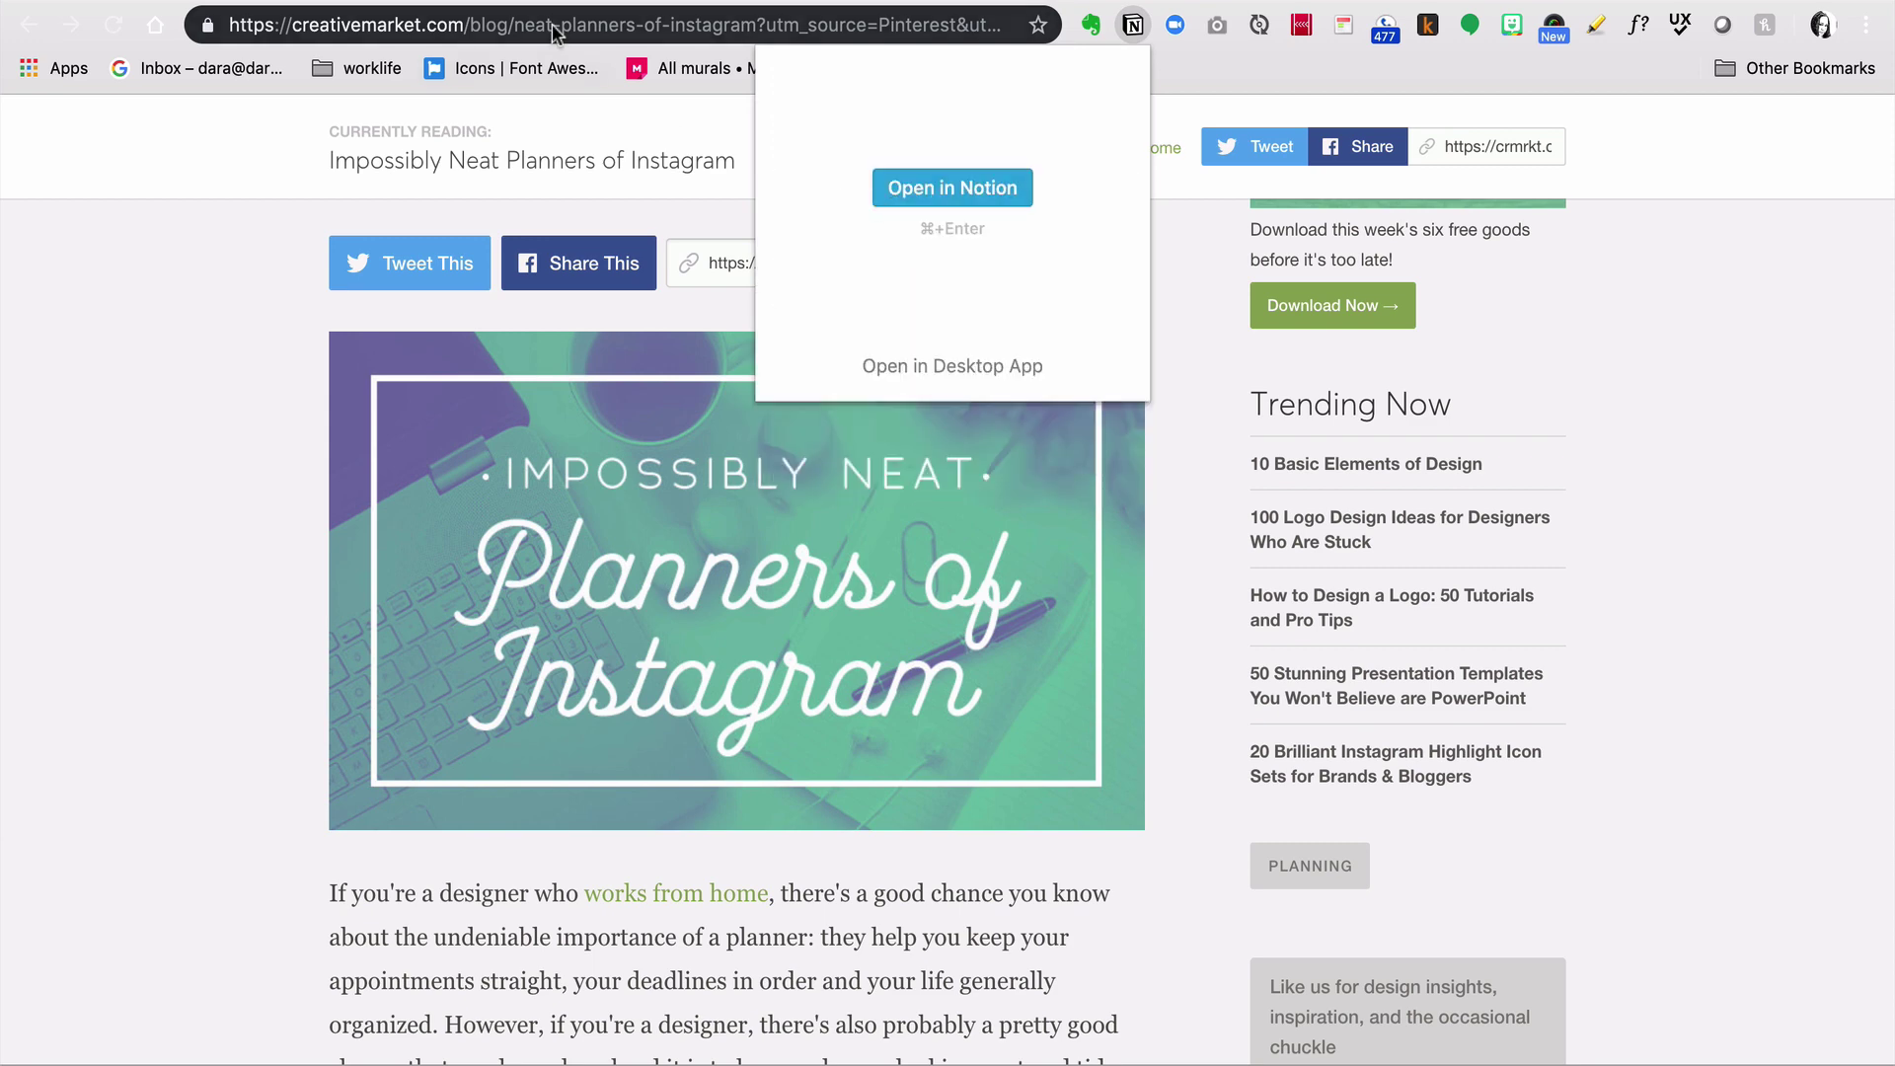
# Step: Open the clipped Impossibly Neat Planners of Instagram page from the Inbox
pyautogui.press('super+Return')
pyautogui.scroll(-2, 602, 683)
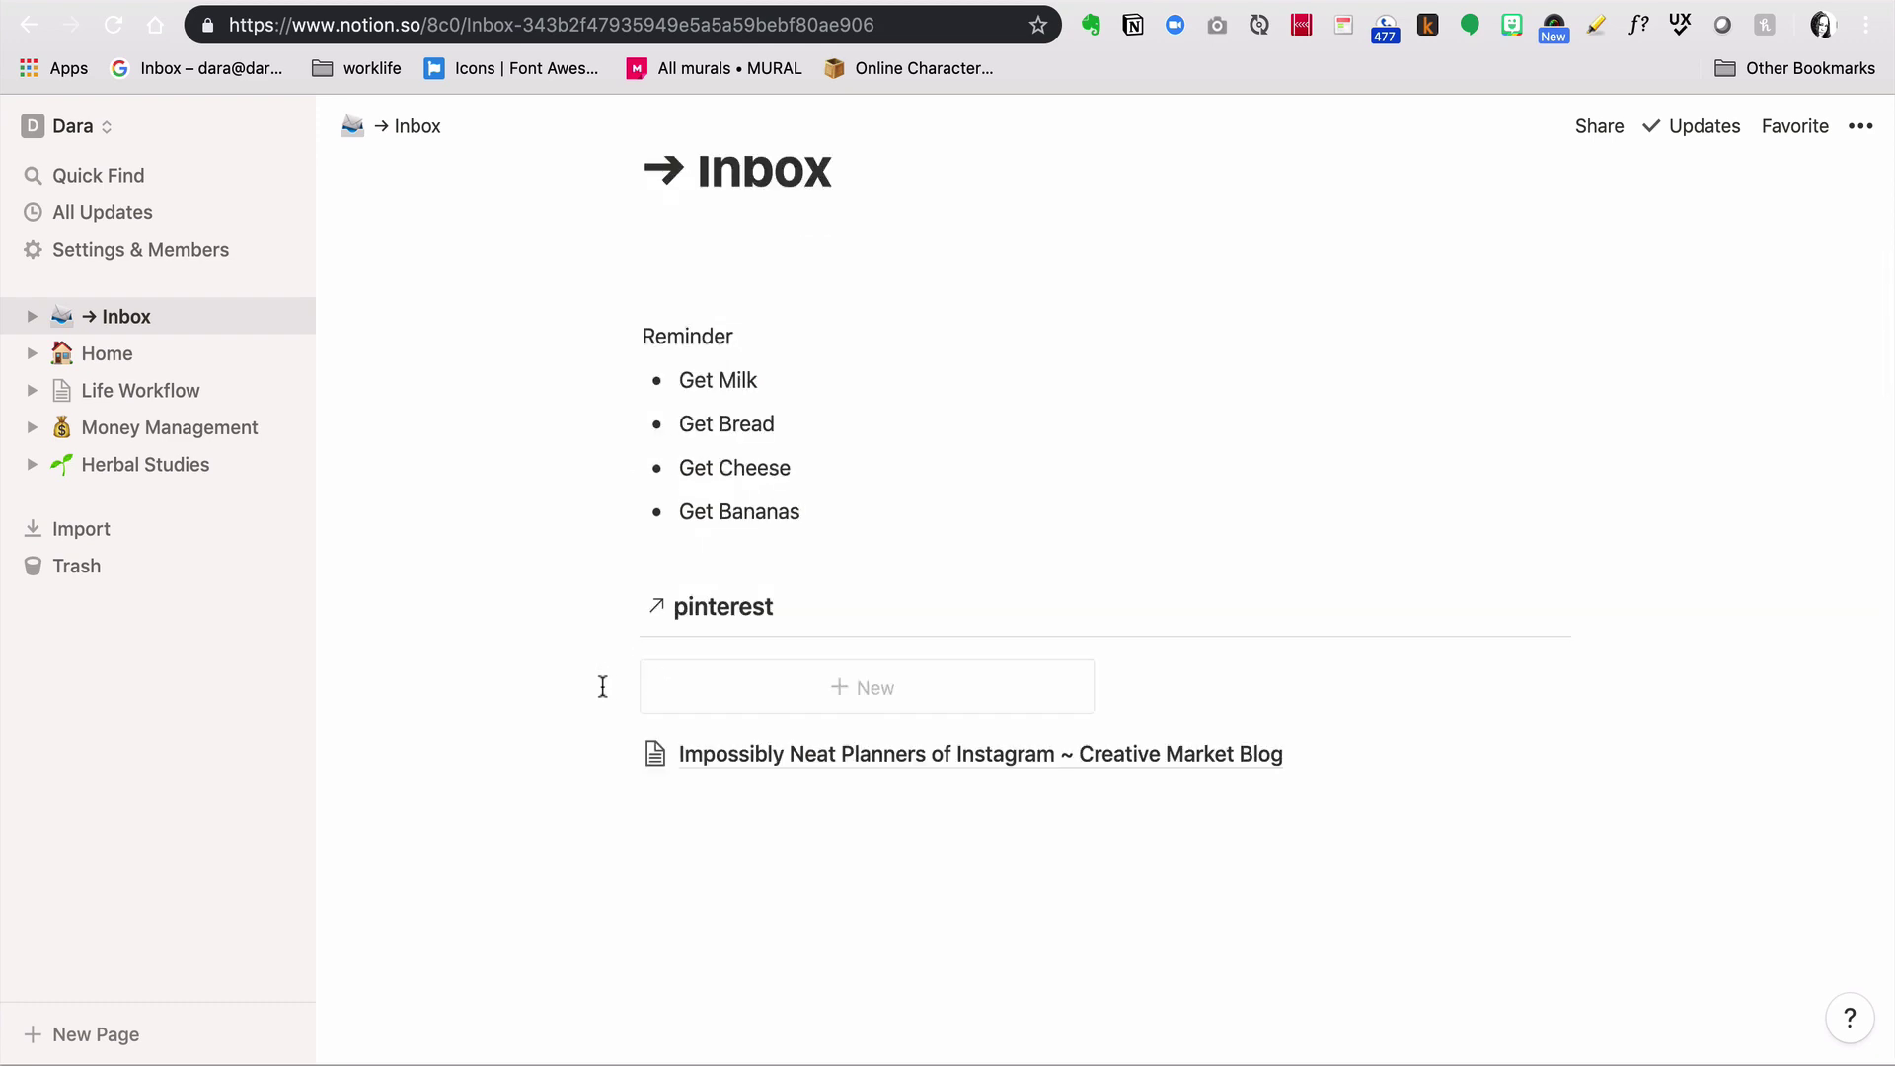
pyautogui.click(905, 755)
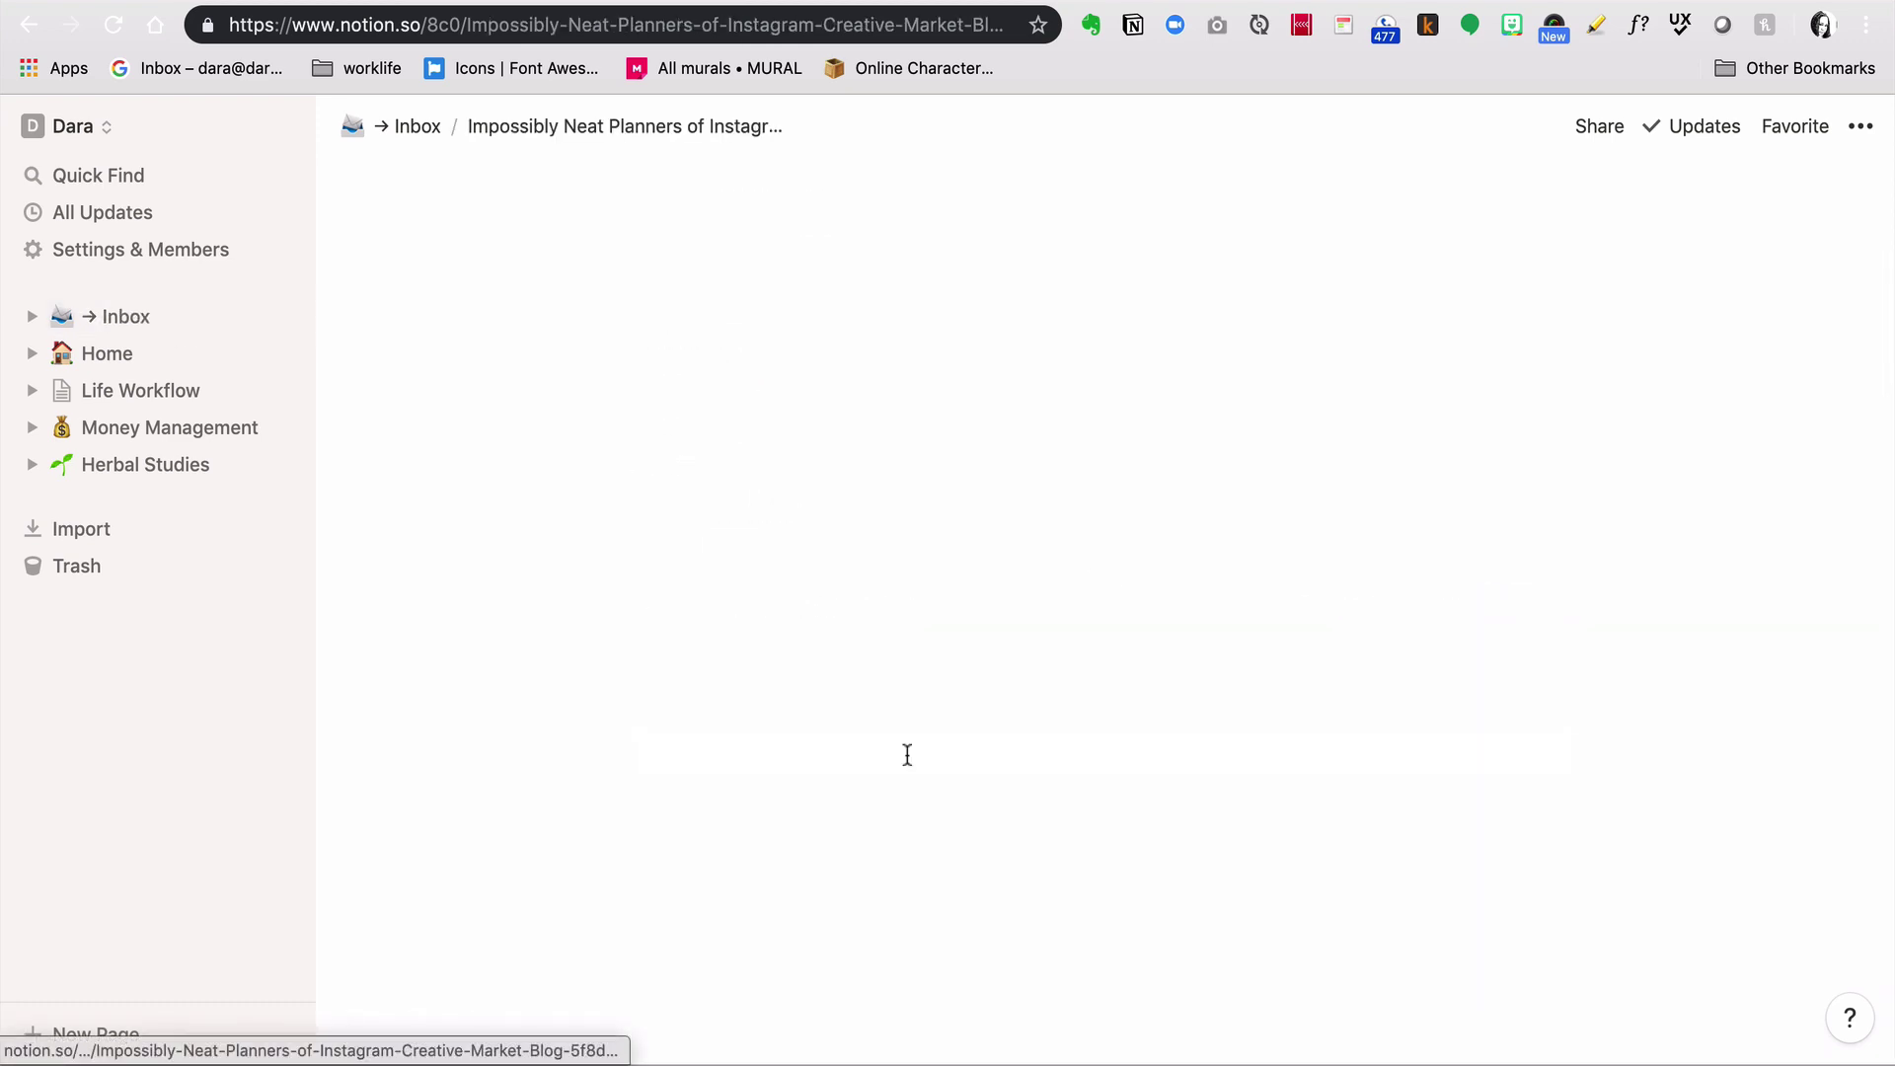
pyautogui.scroll(-12, 907, 756)
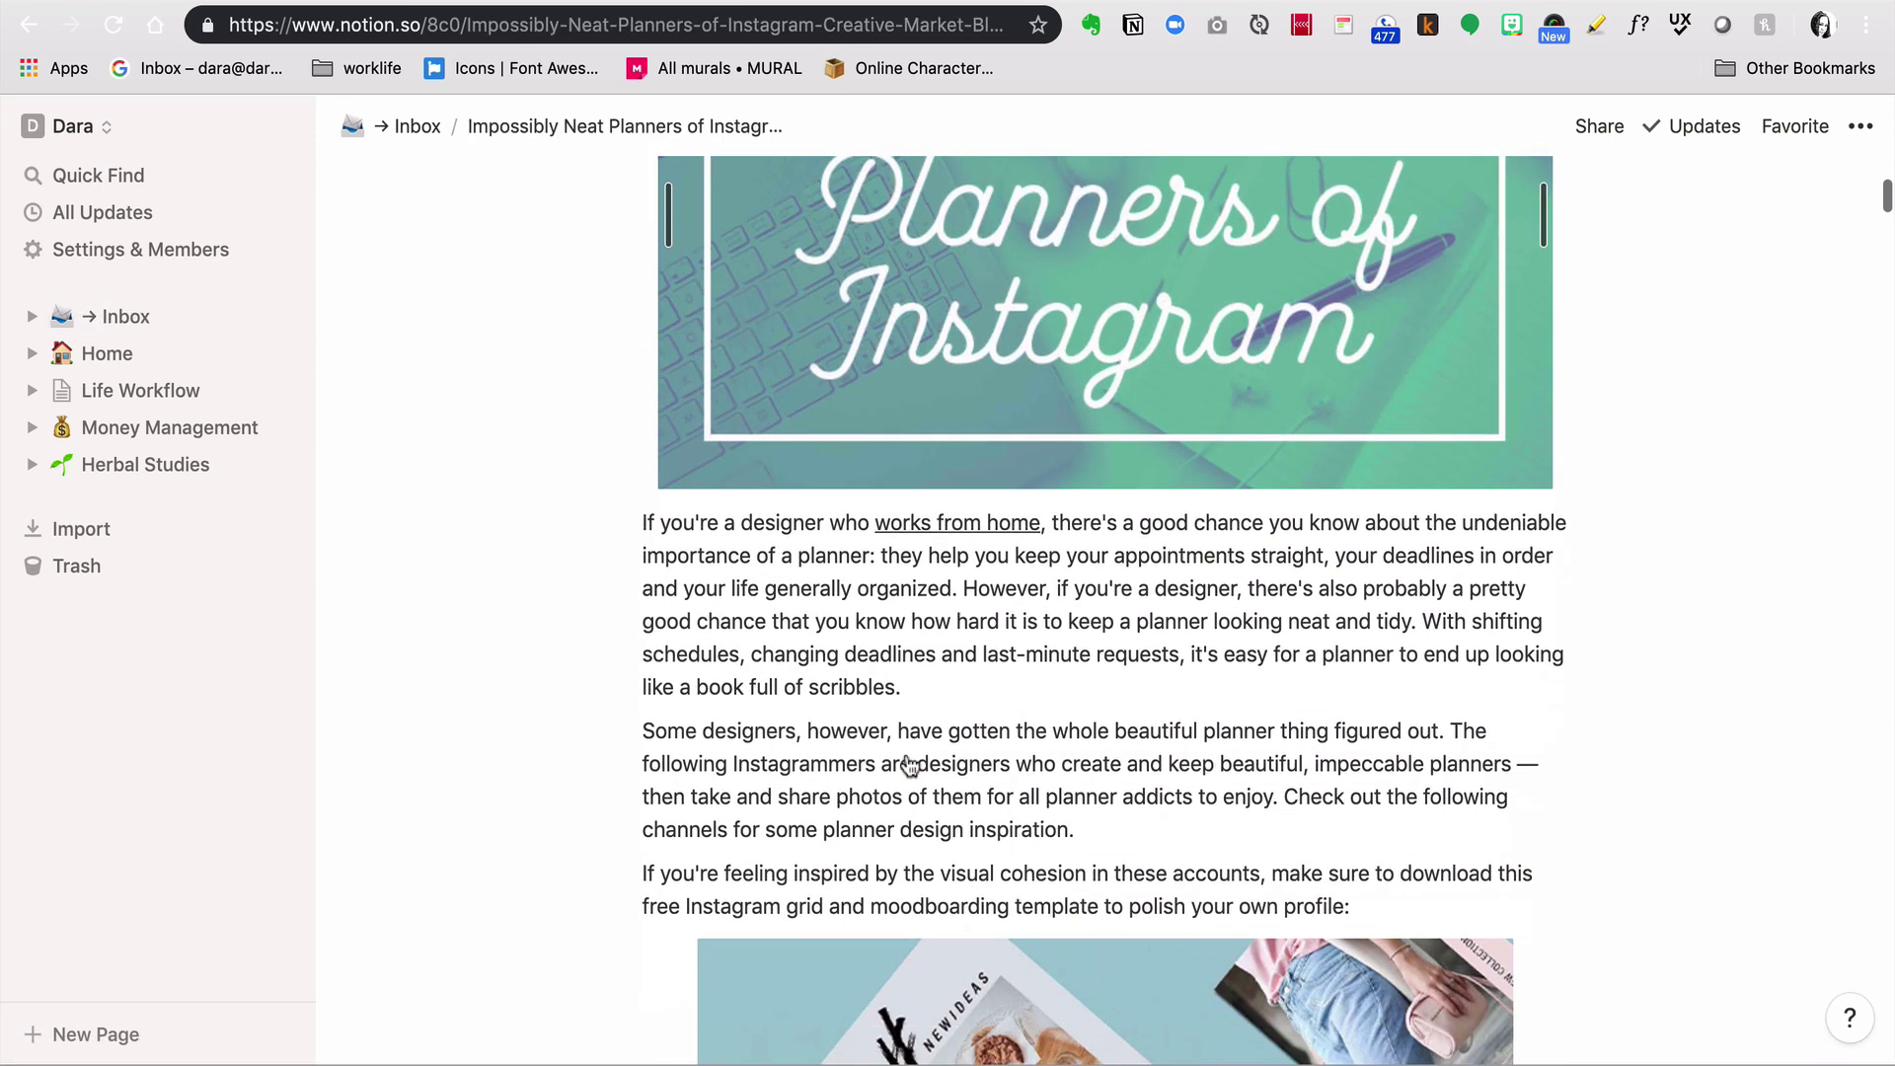
pyautogui.scroll(-15, 908, 765)
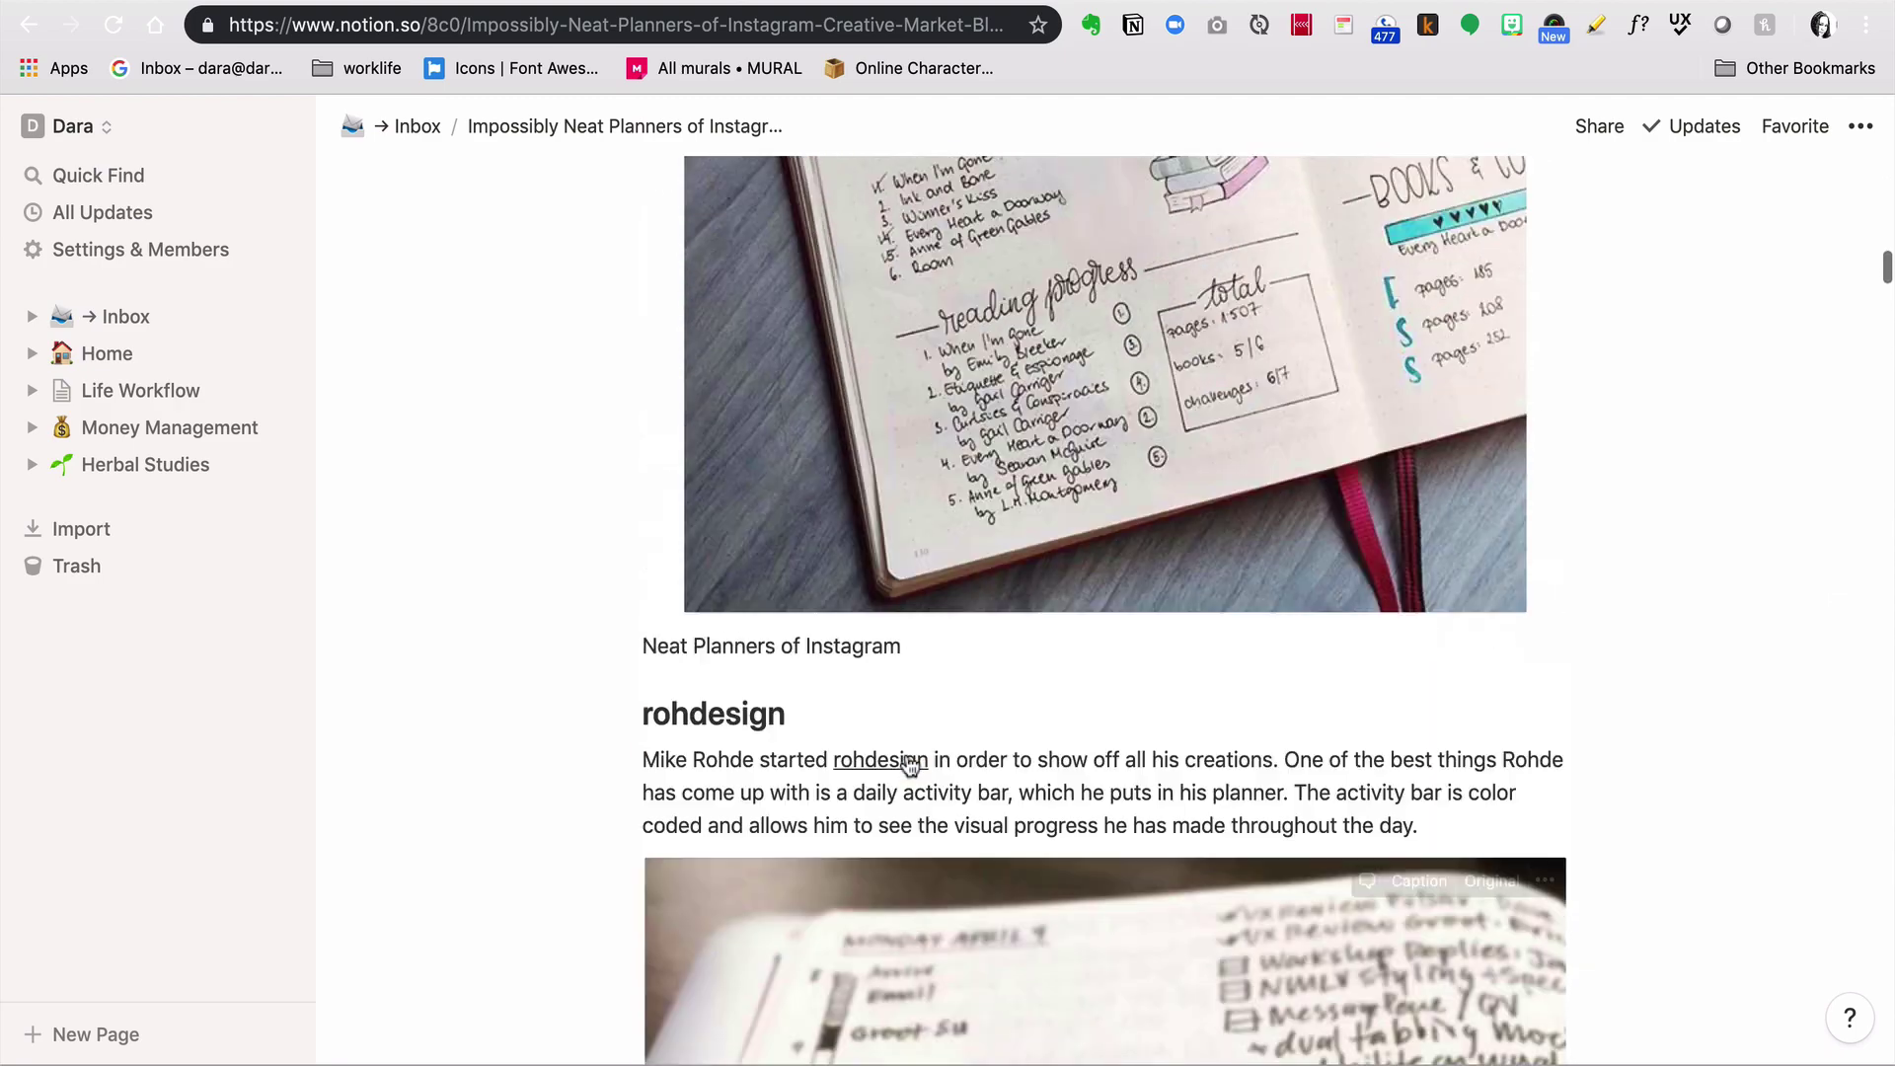
pyautogui.scroll(20, 908, 765)
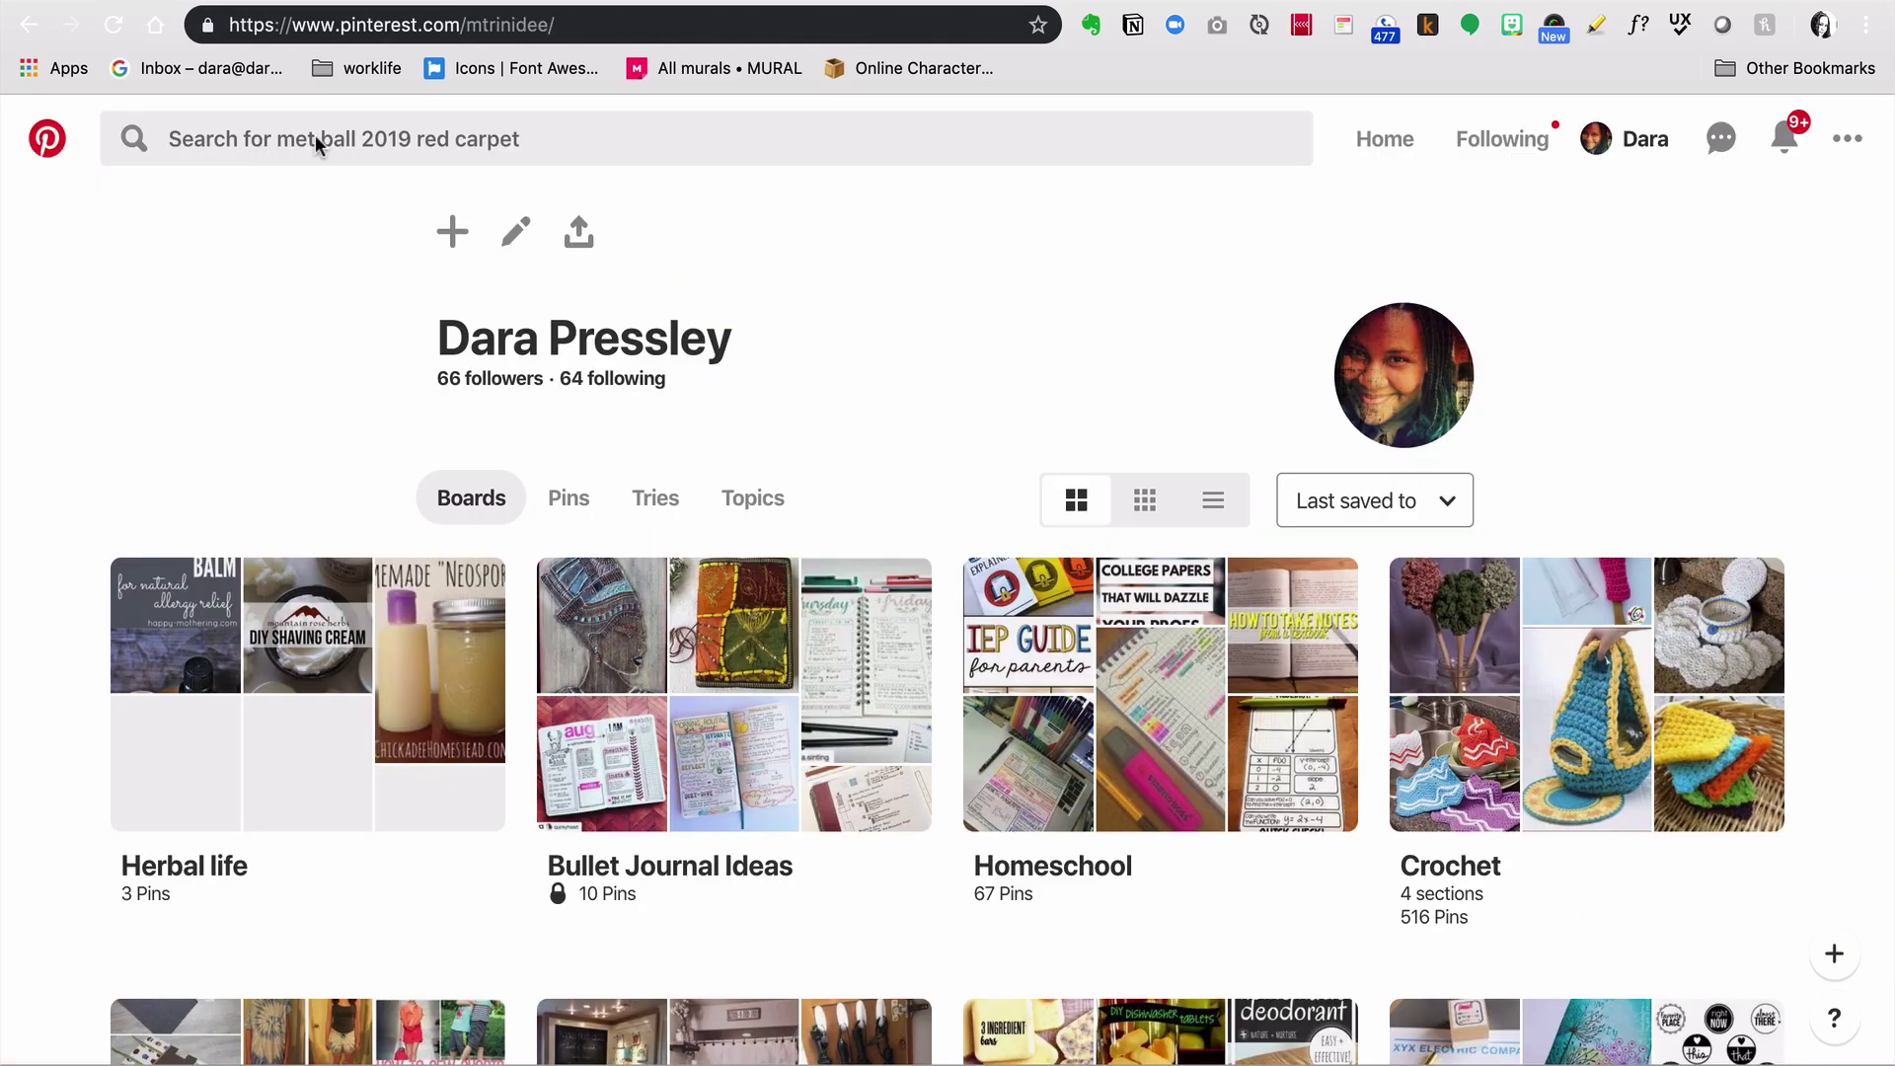
# Step: From the Bullet Journal Ideas board, follow the Solutioning pin to the 'Impossibly Neat Planners of Instagram' article
pyautogui.click(707, 708)
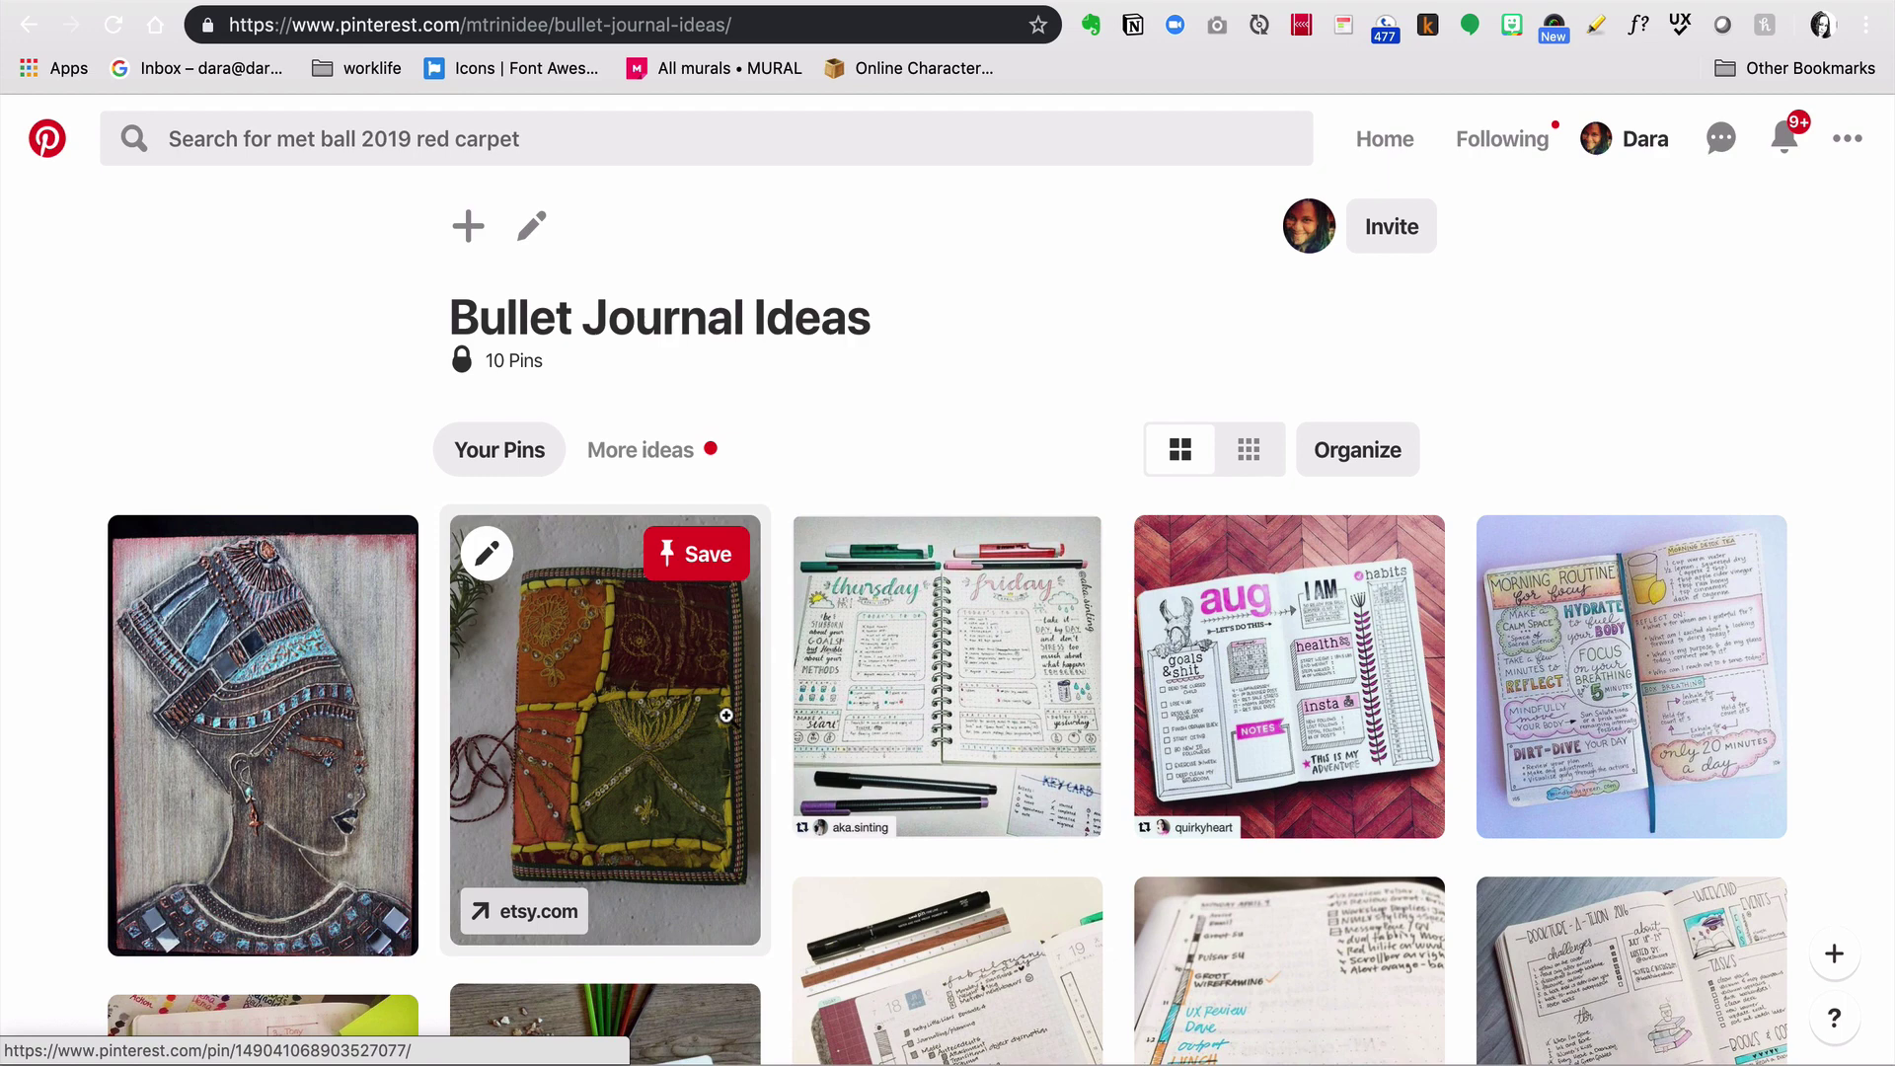
pyautogui.scroll(-5, 726, 714)
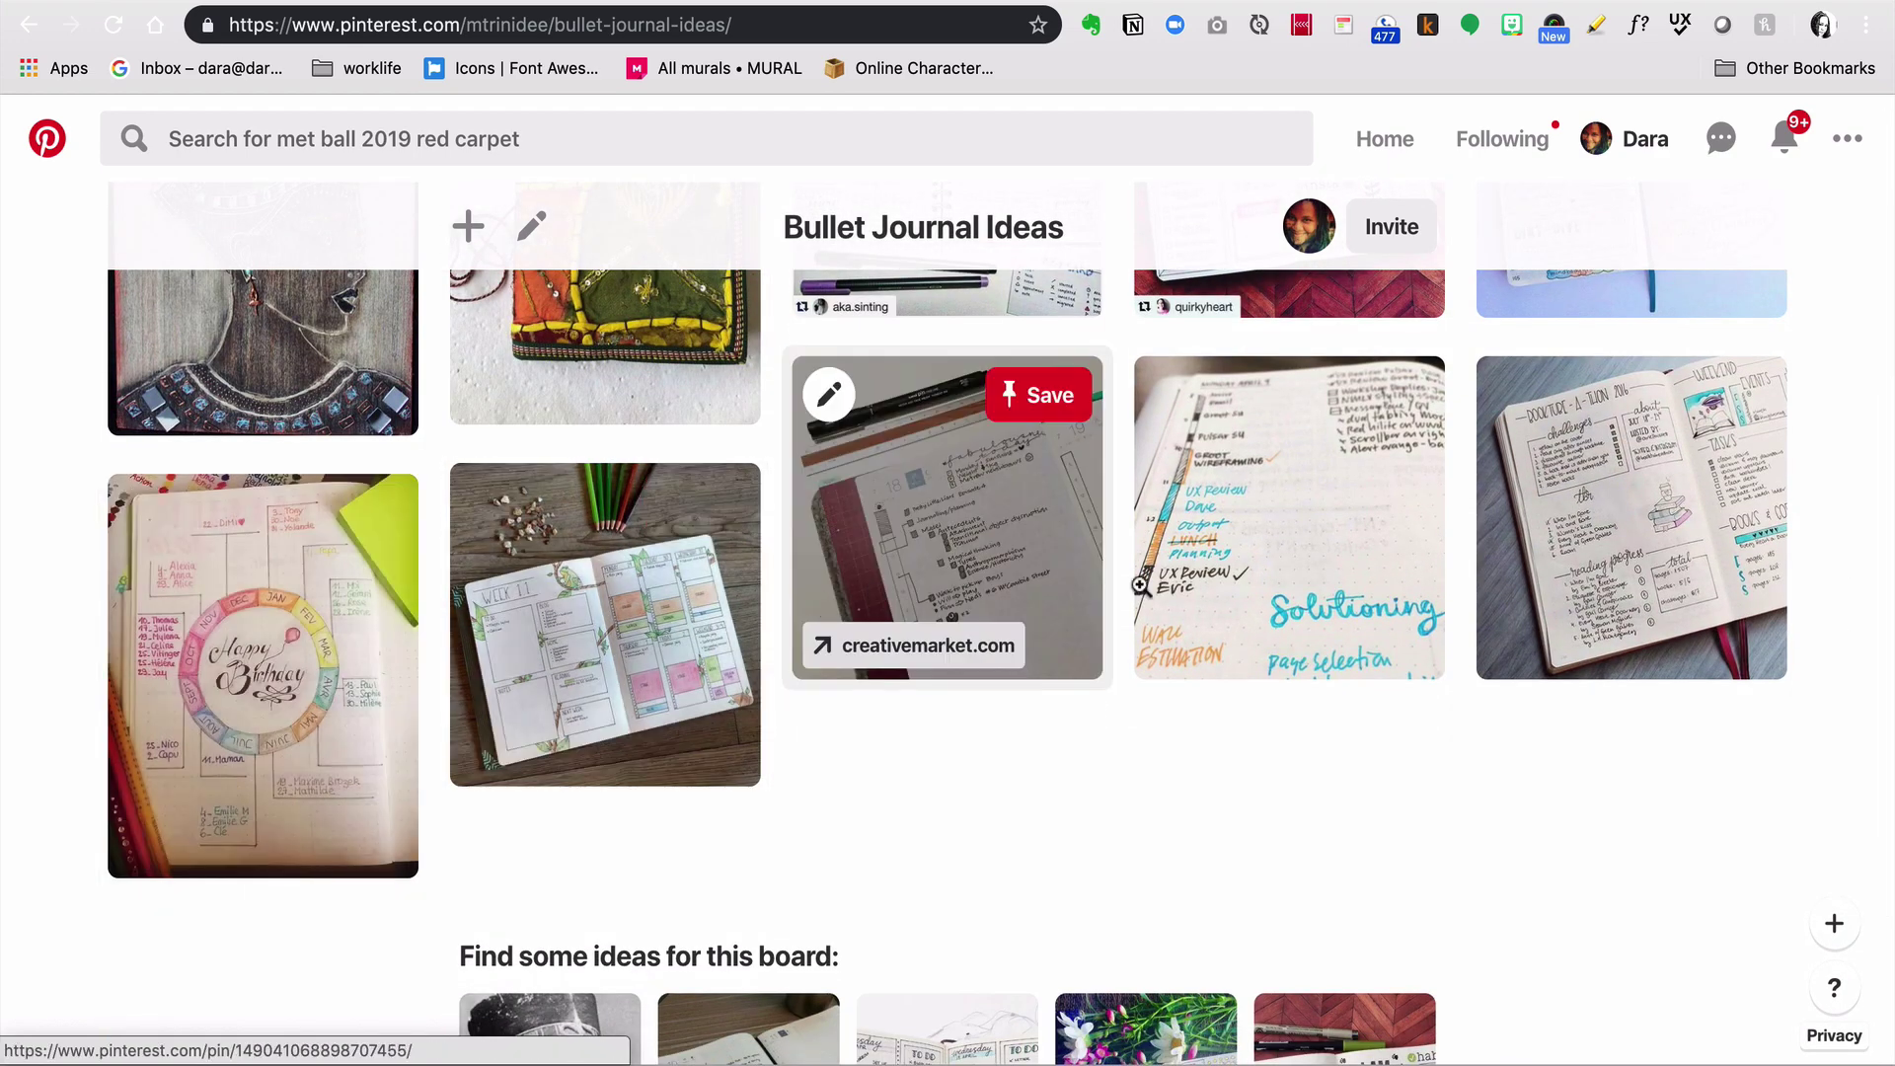
pyautogui.click(1250, 554)
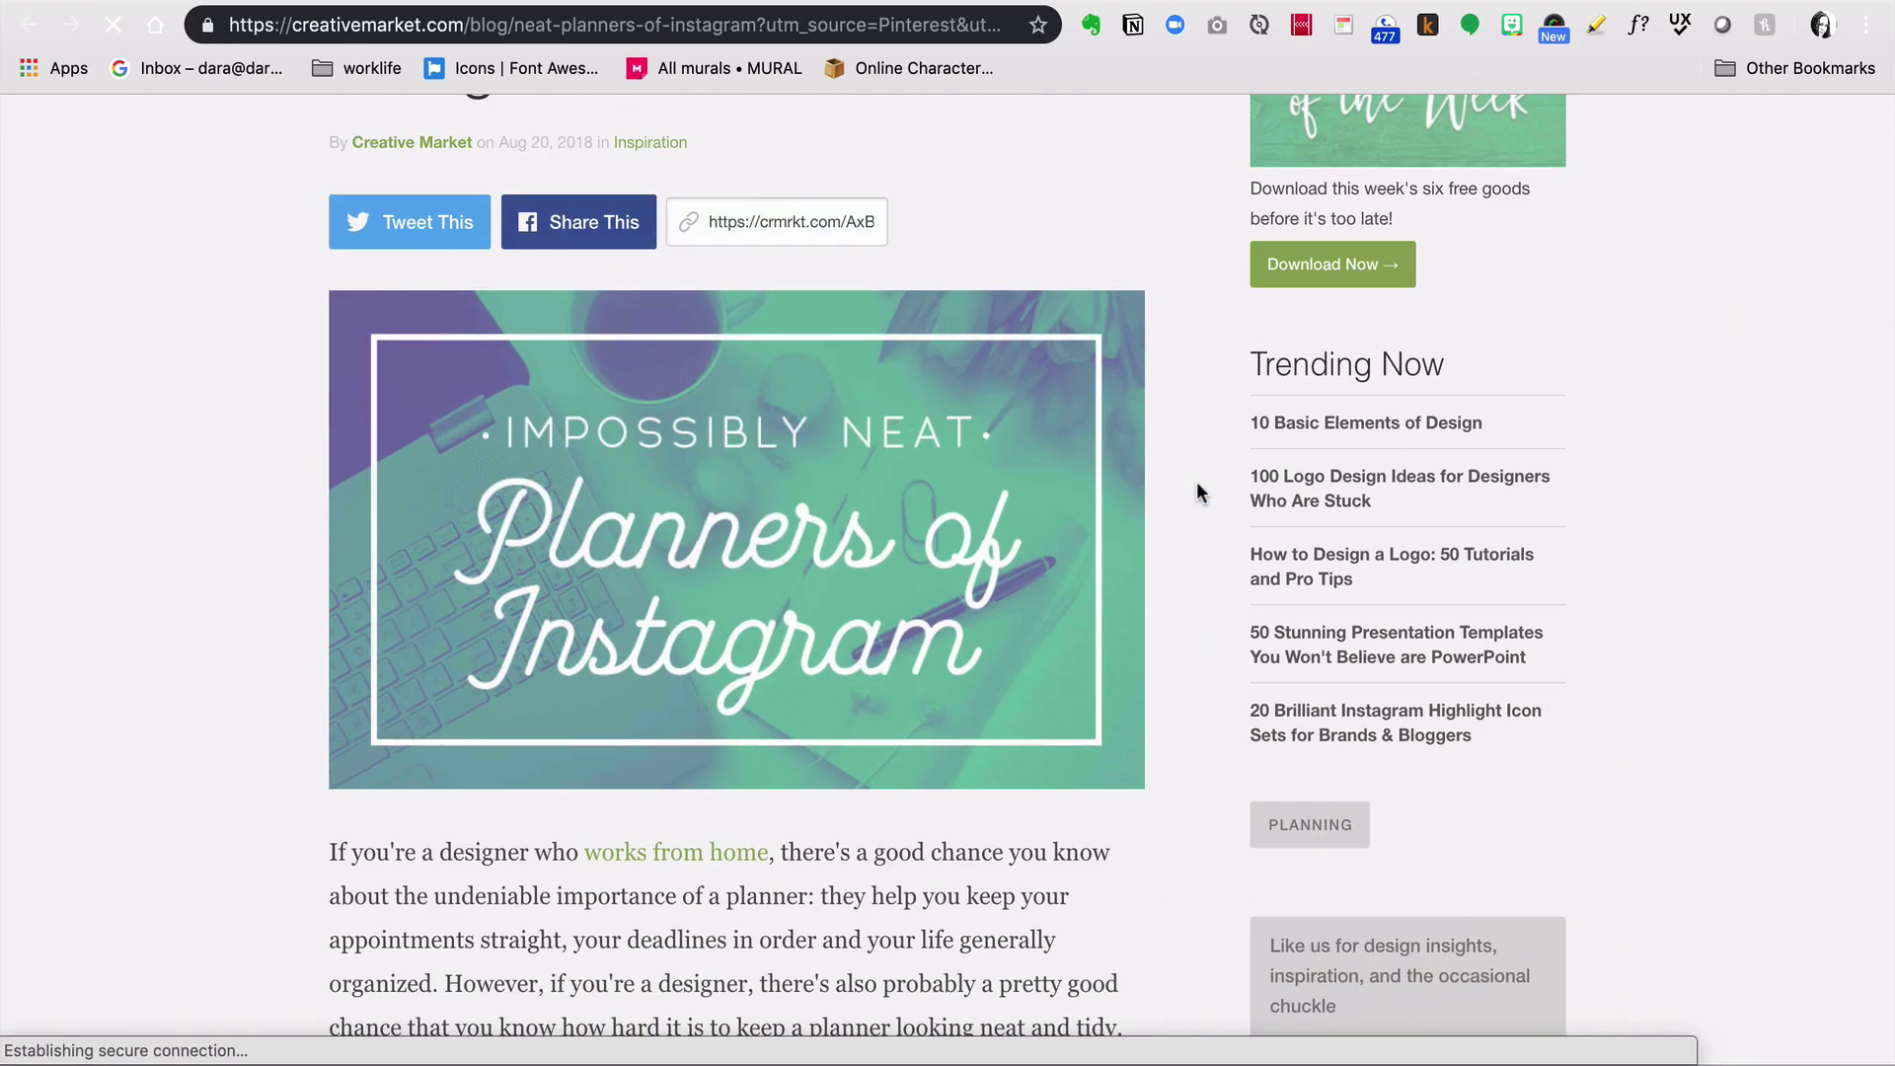
pyautogui.scroll(15, 1197, 482)
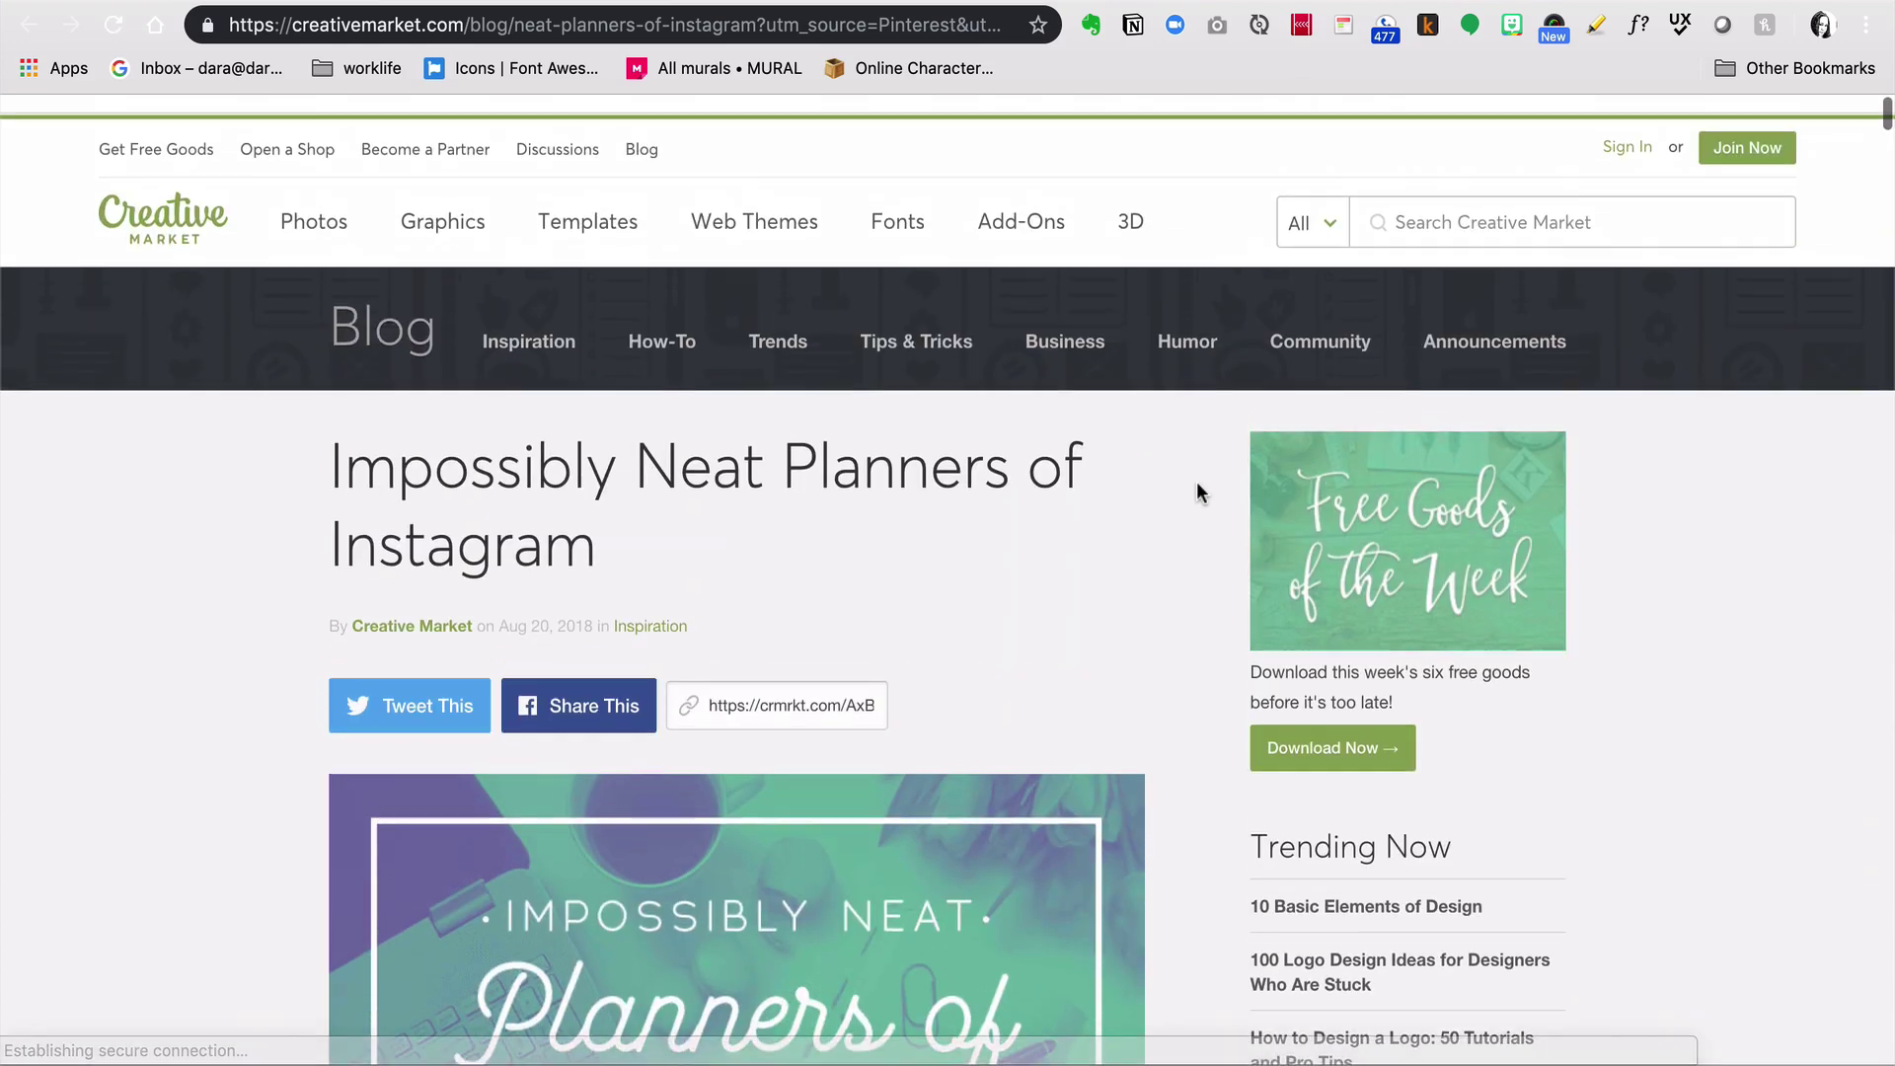
# Step: Review the clipped planners article in Notion, then go back (Cmd+[) to the Inbox page
pyautogui.click(851, 3)
pyautogui.scroll(10, 837, 367)
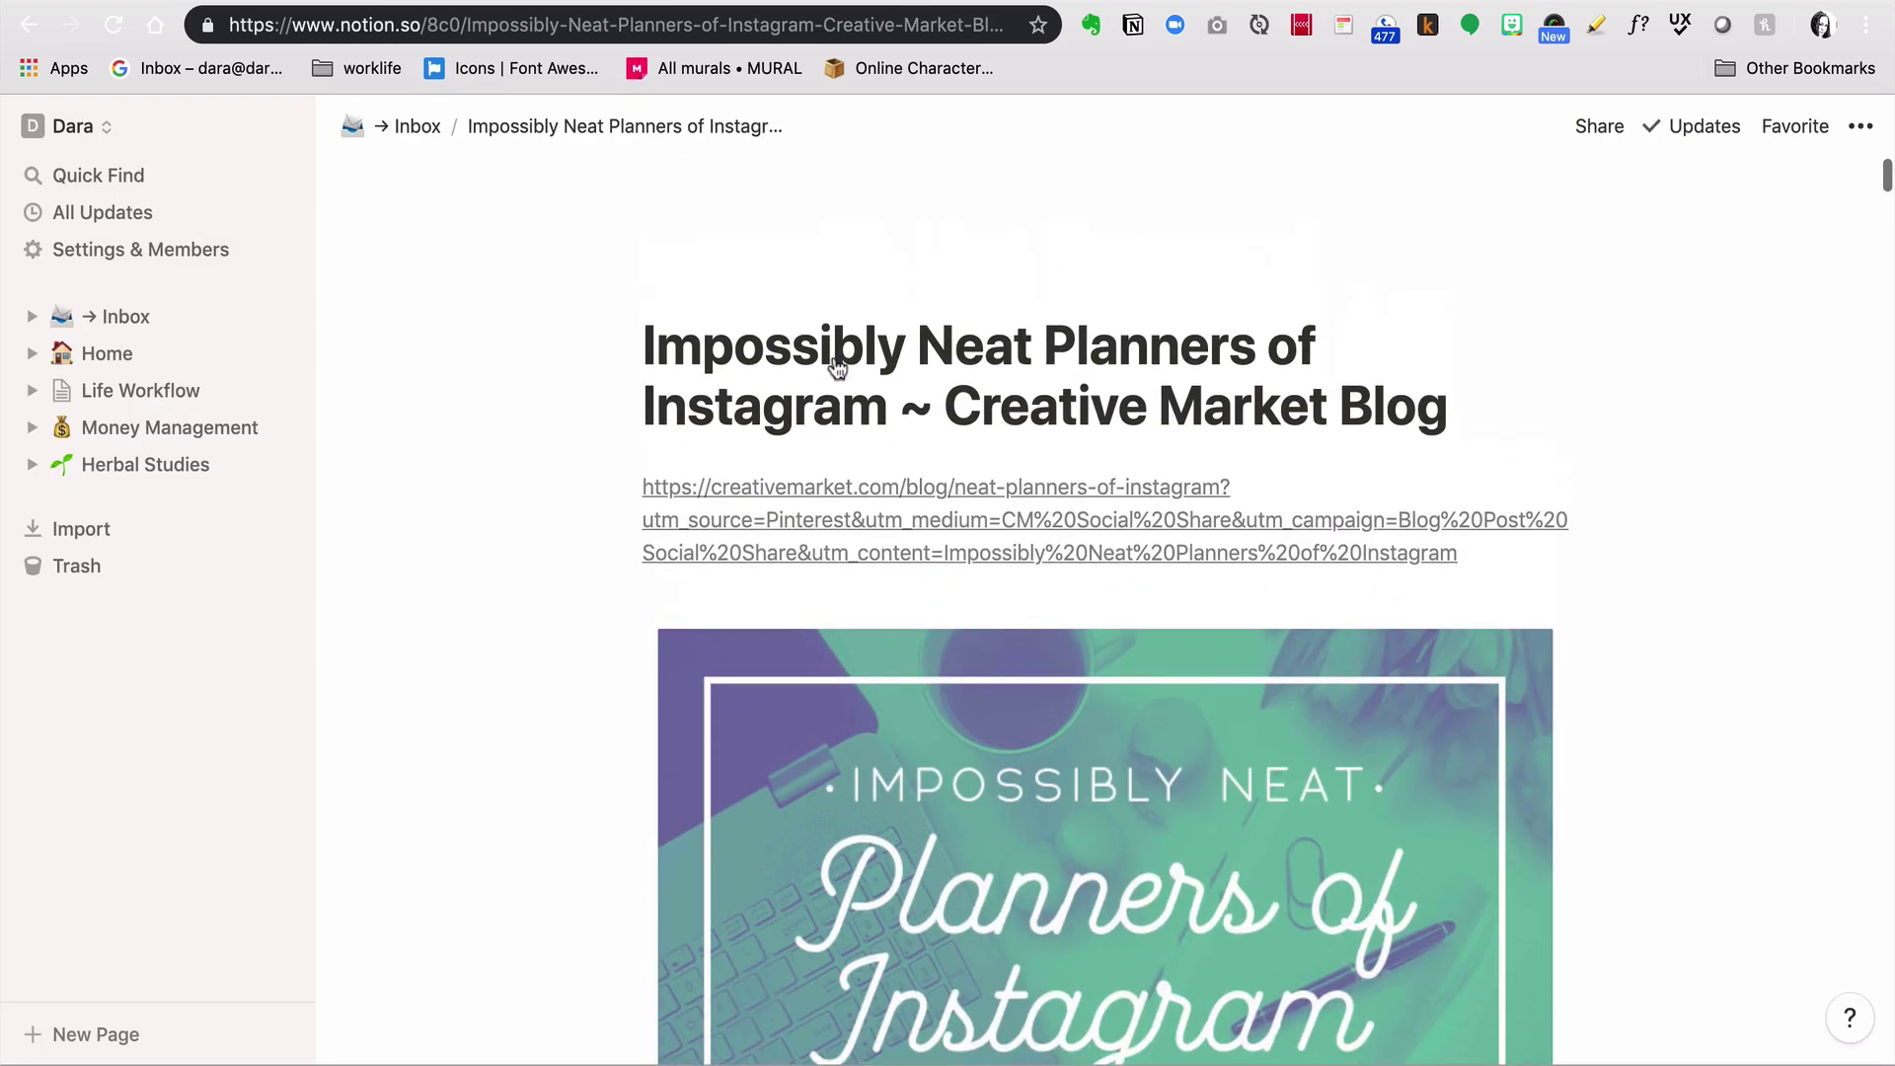
pyautogui.moveTo(835, 357)
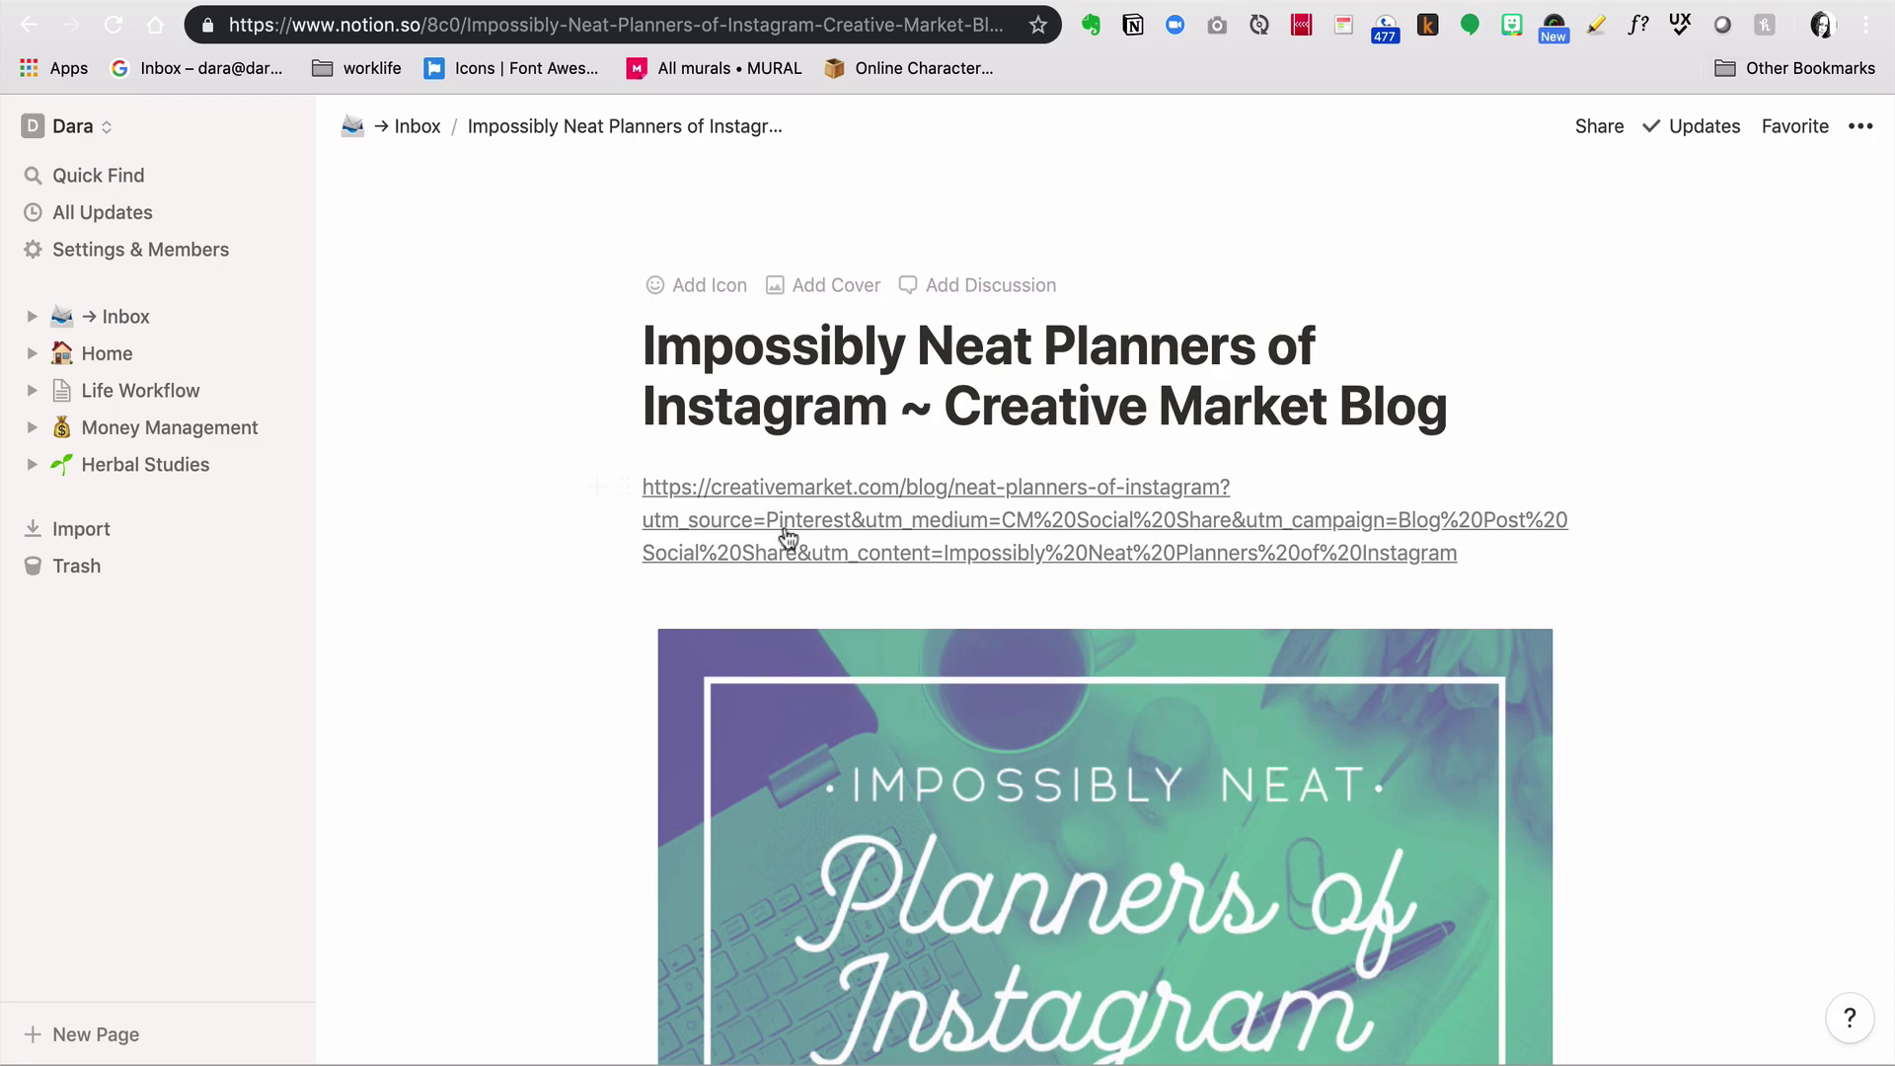
pyautogui.scroll(-20, 1008, 657)
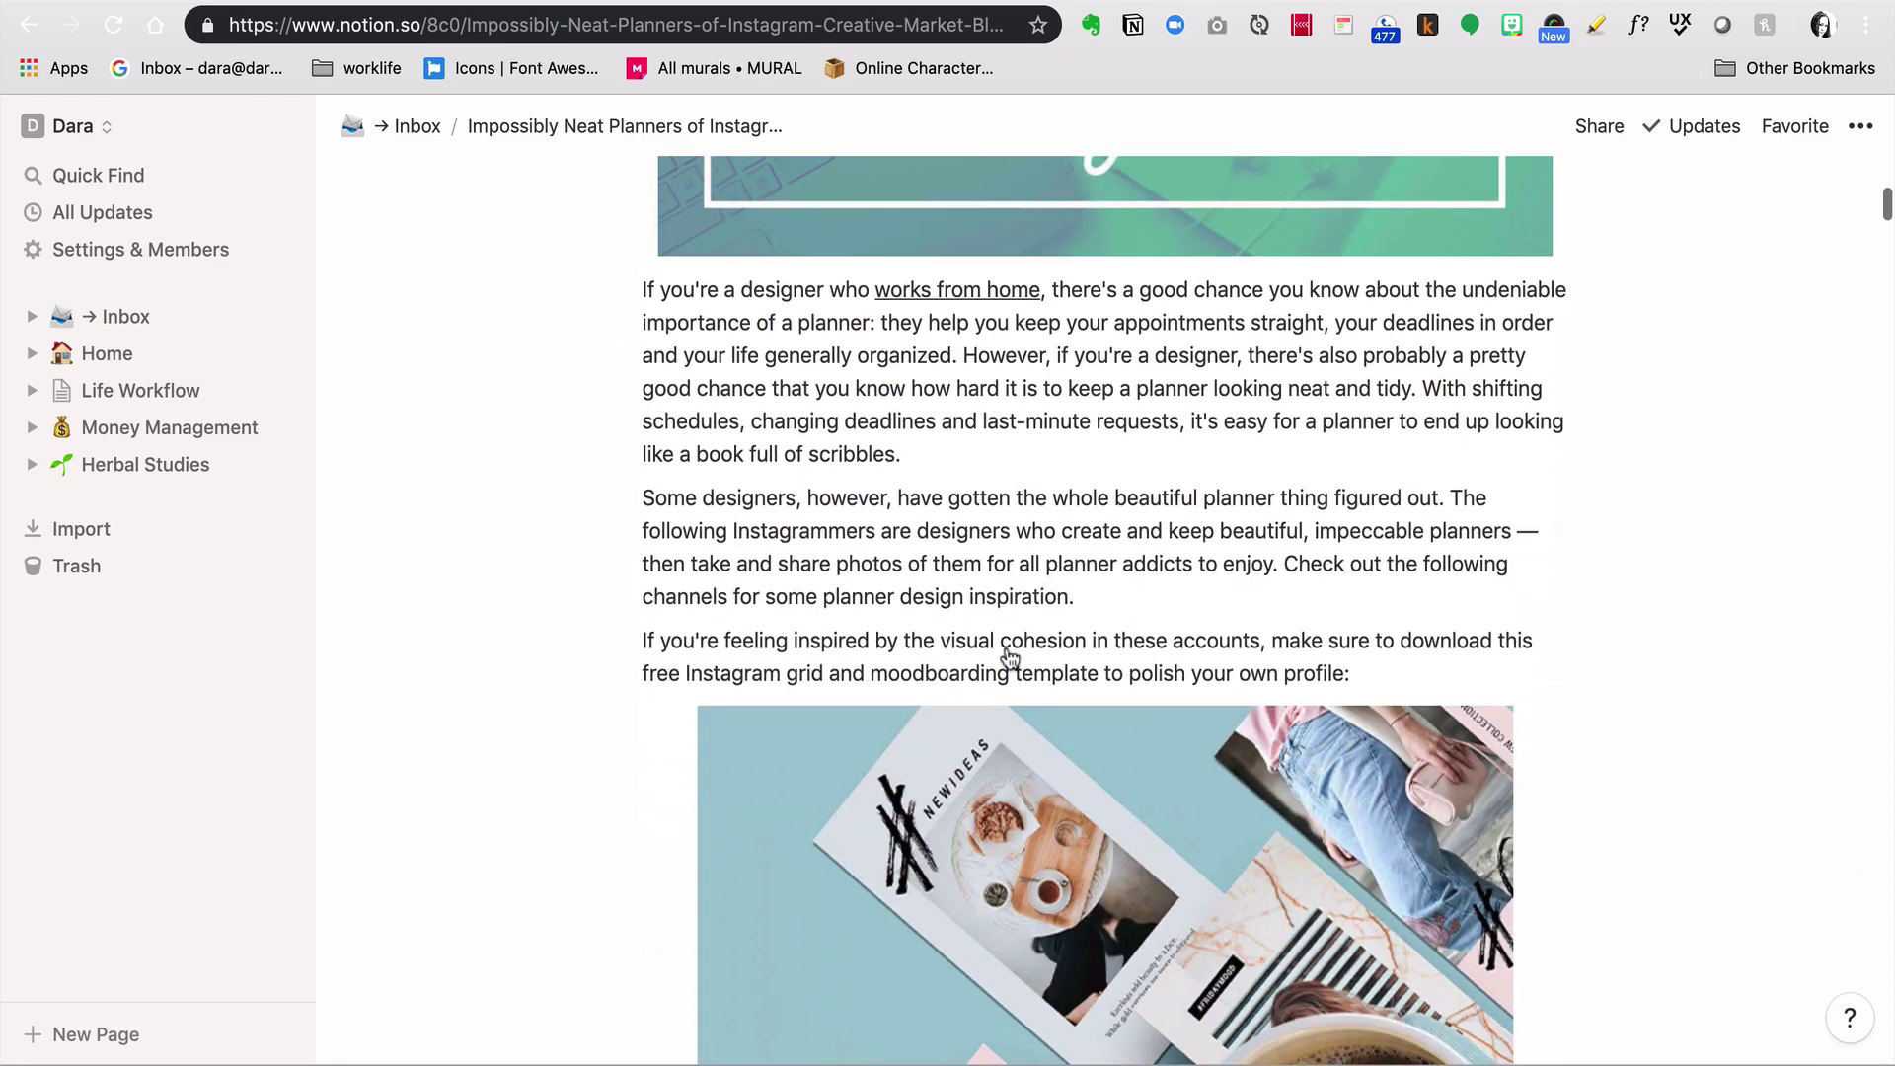
pyautogui.scroll(-20, 1008, 657)
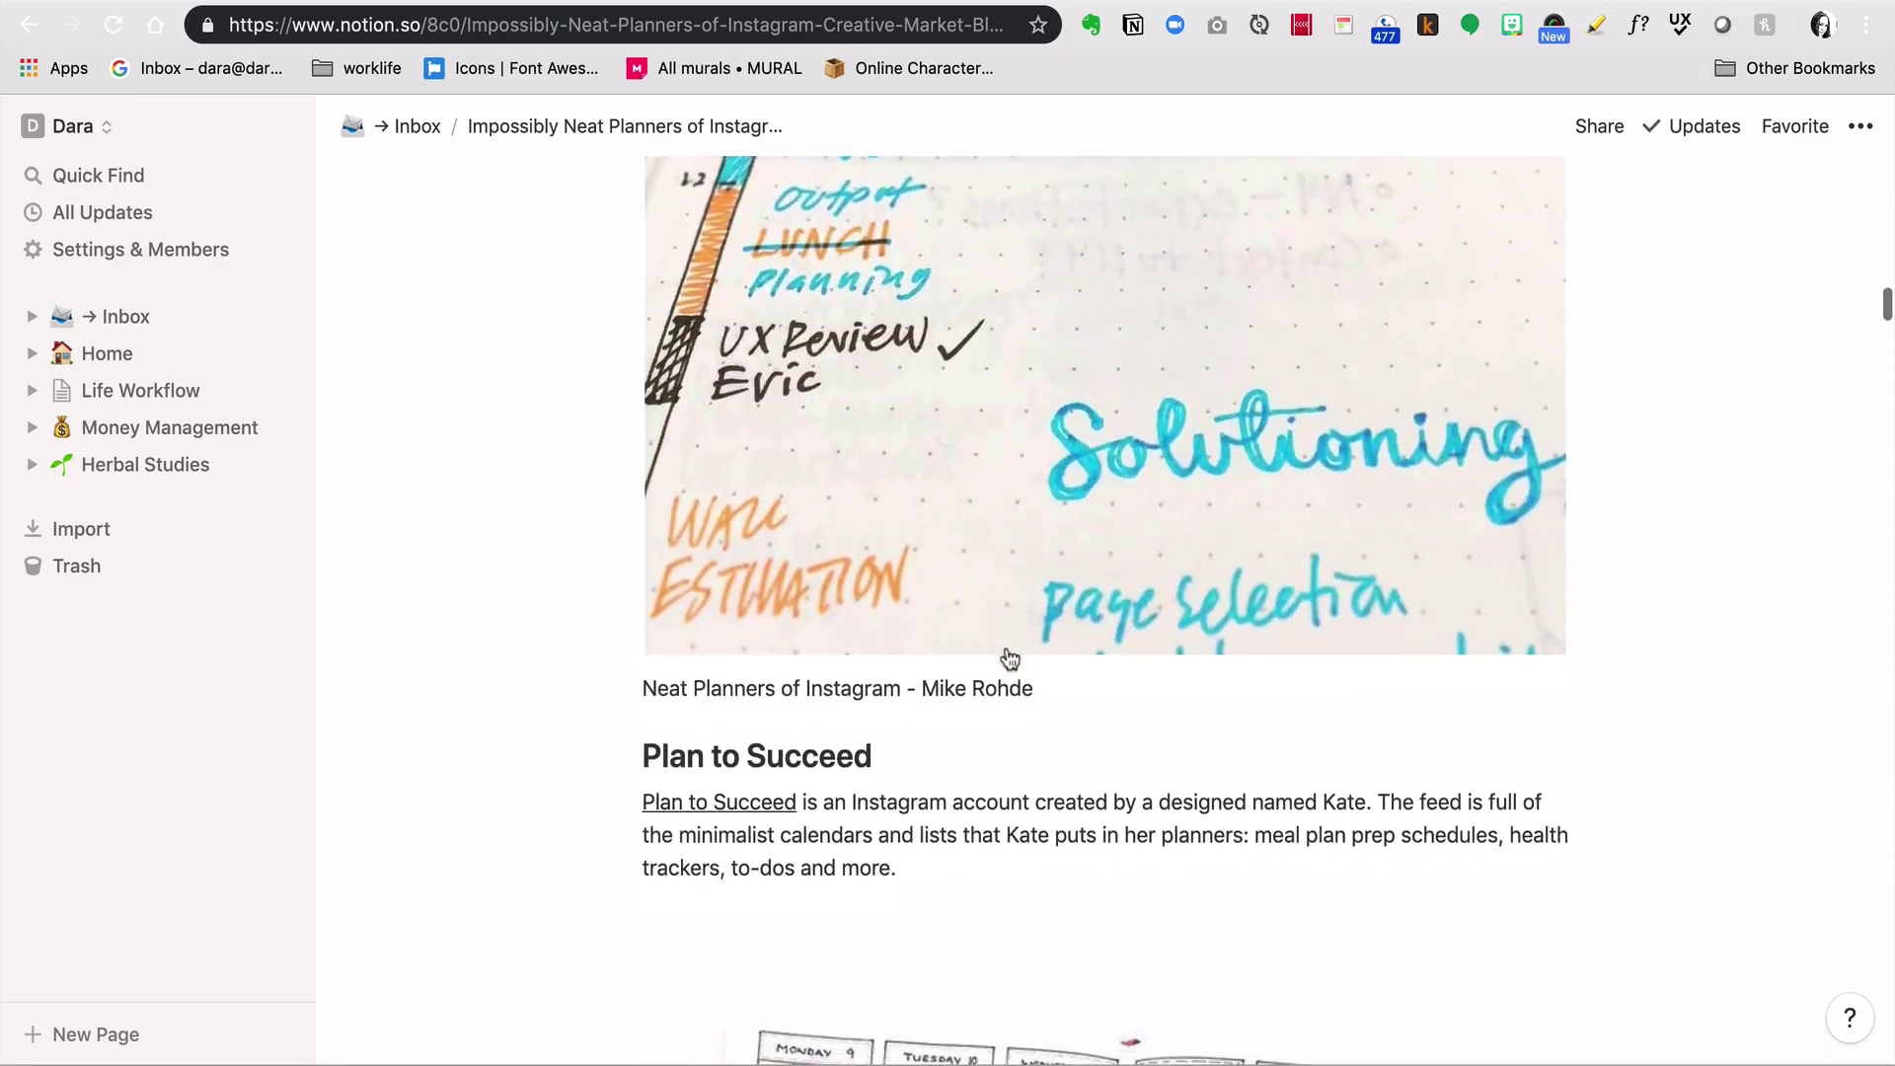
pyautogui.scroll(15, 1009, 658)
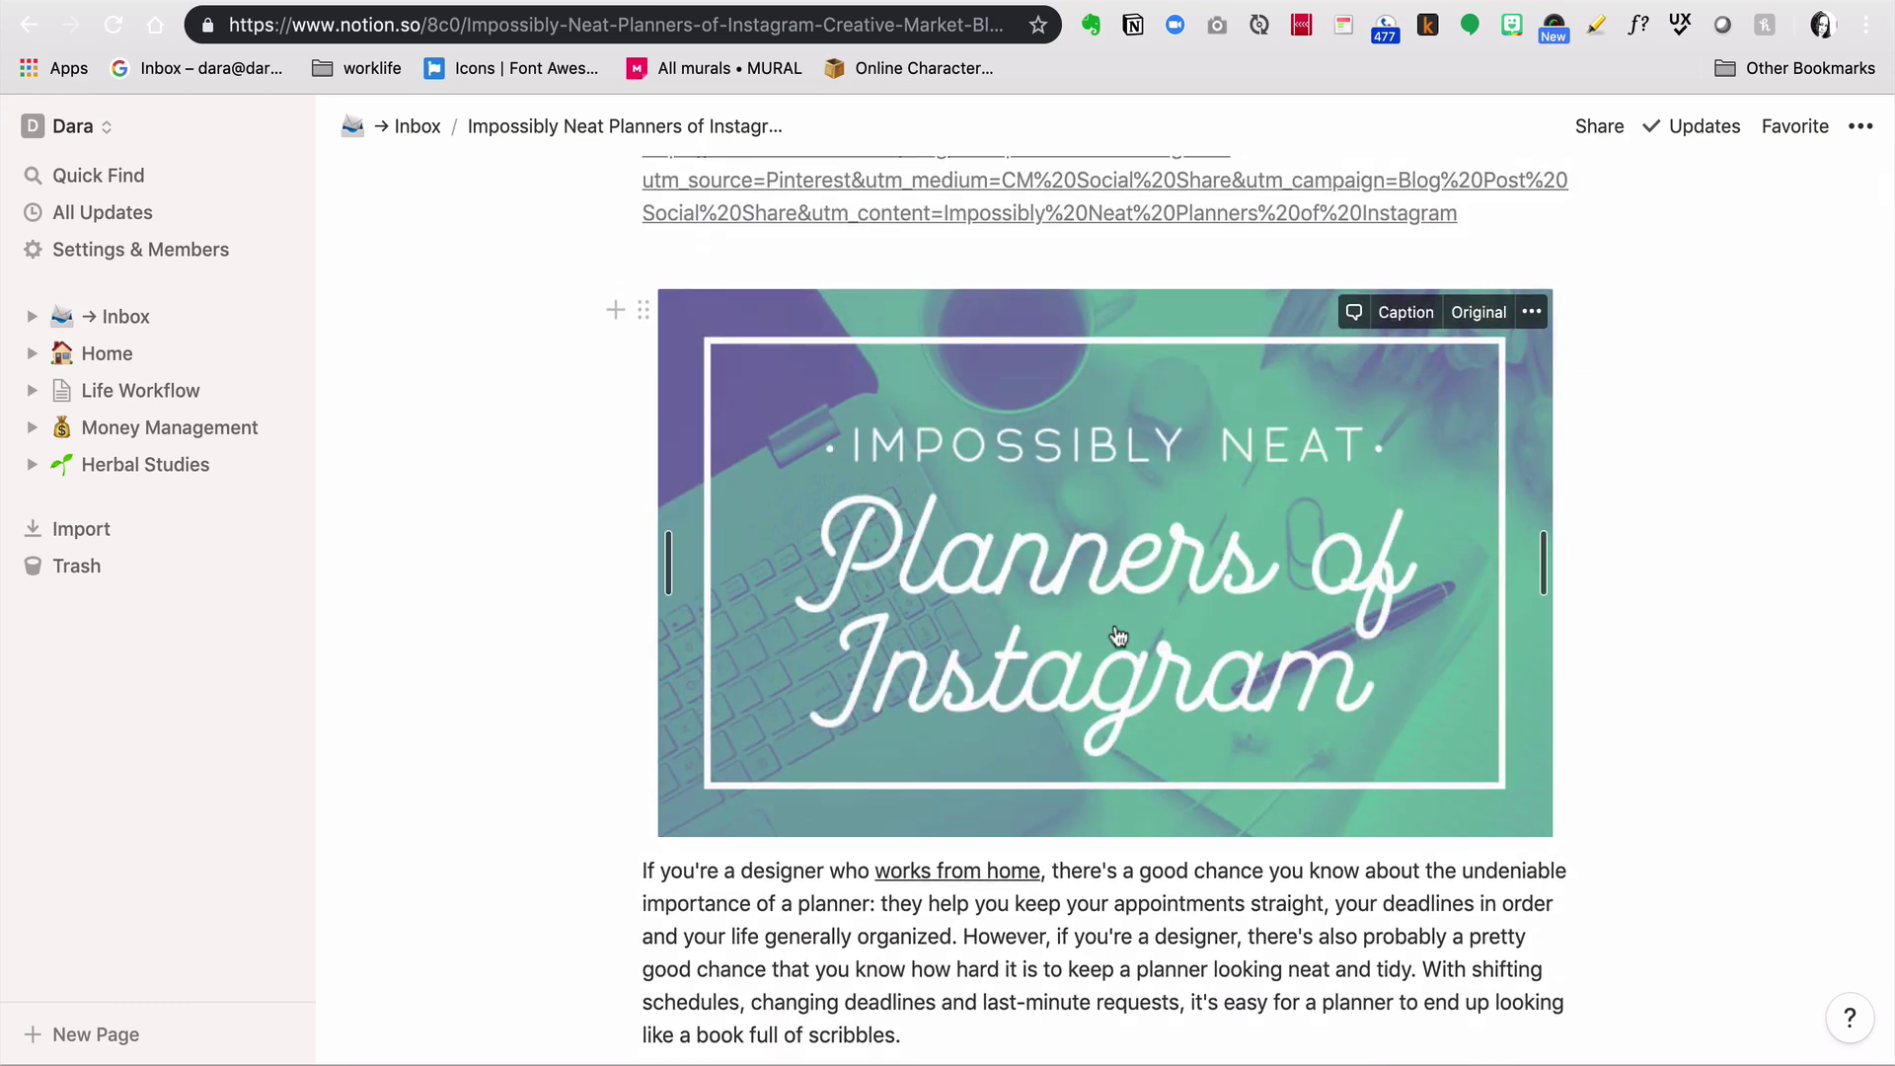
pyautogui.scroll(-12, 1042, 676)
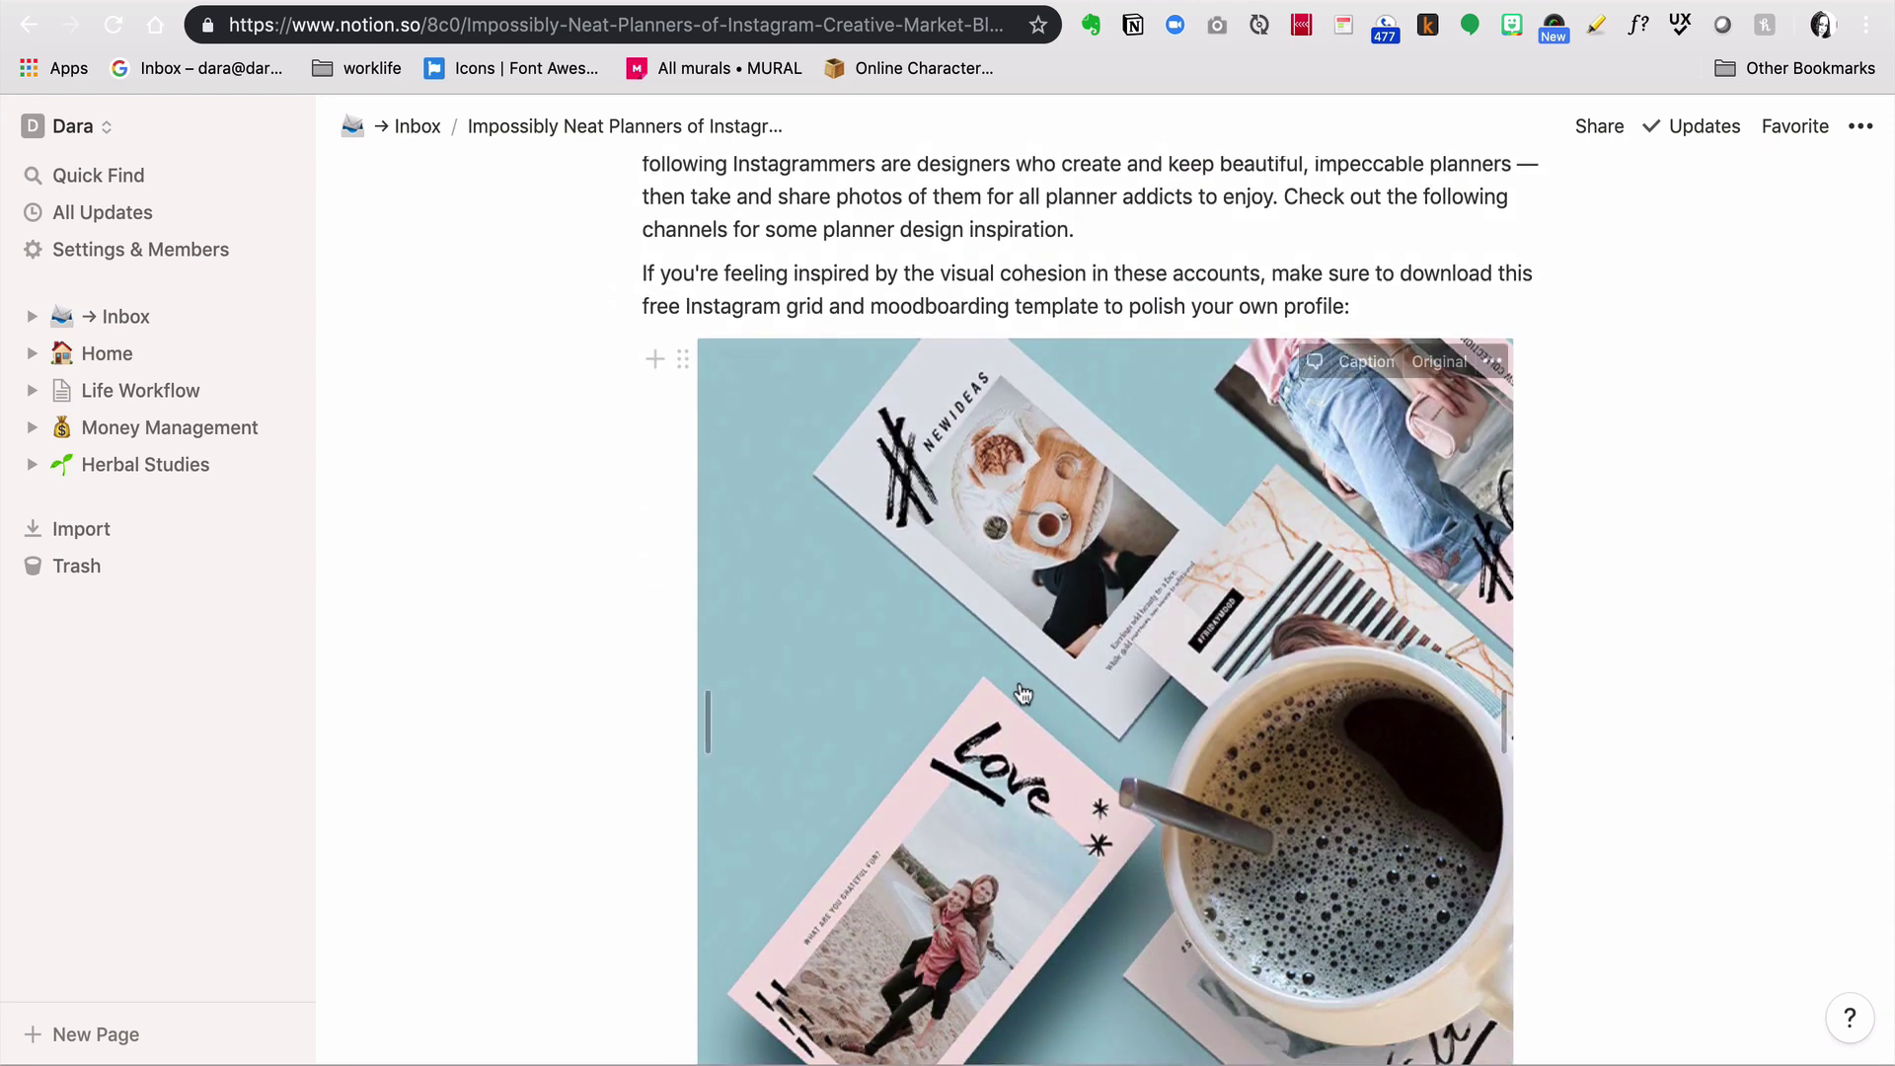
pyautogui.scroll(-5, 1043, 808)
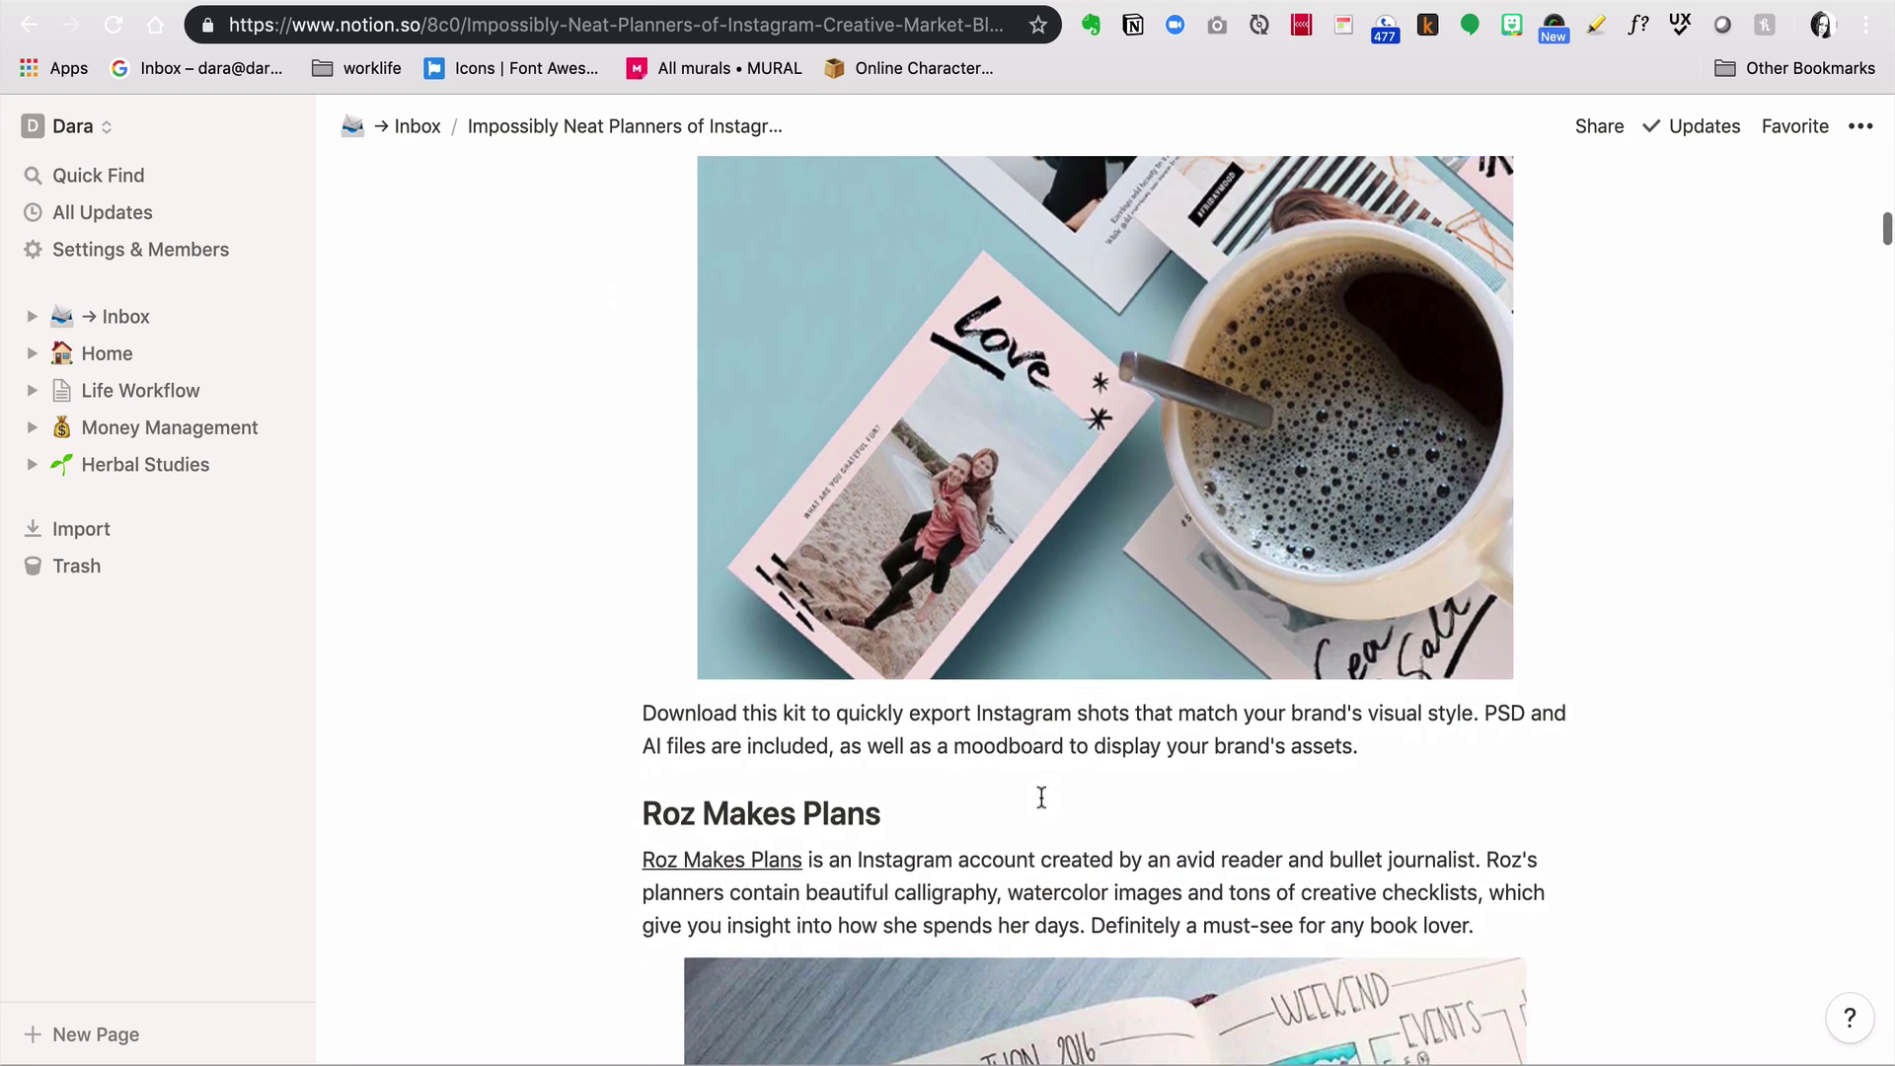
pyautogui.scroll(5, 1041, 798)
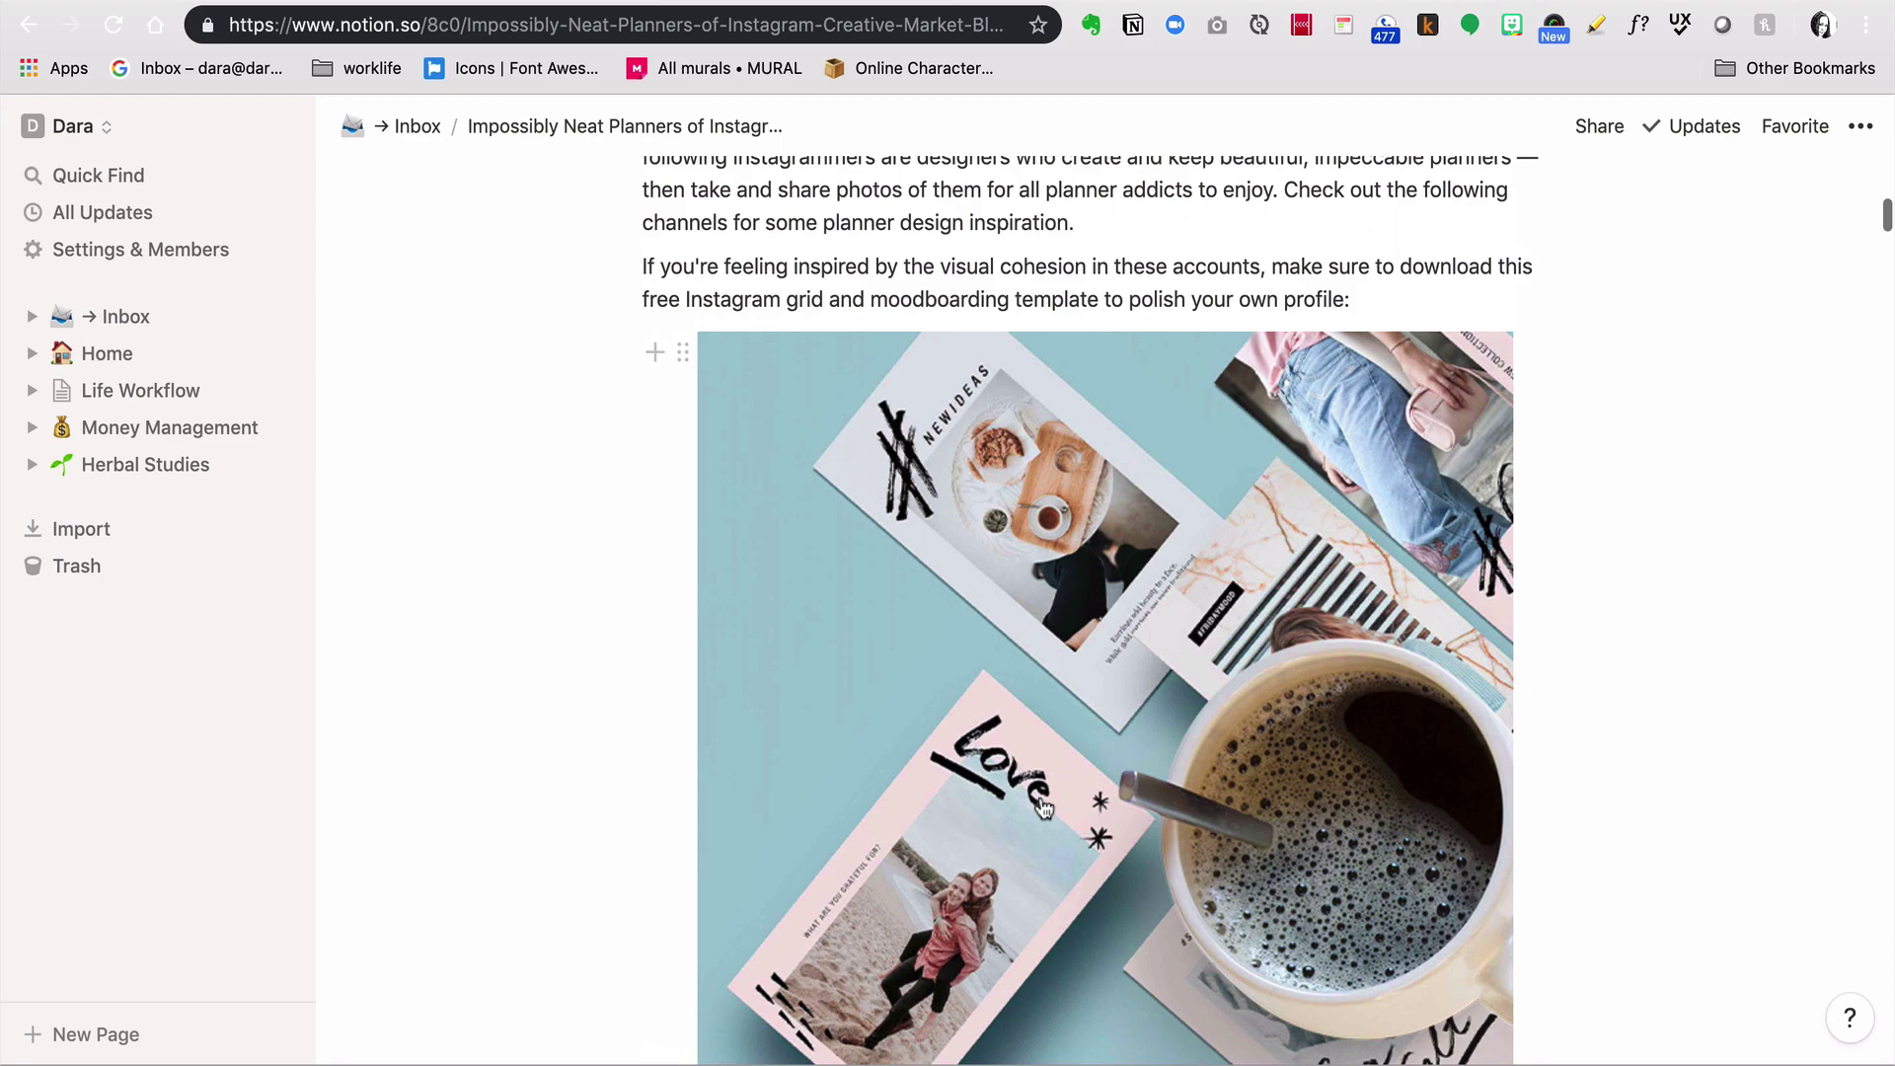
pyautogui.scroll(-5, 1042, 804)
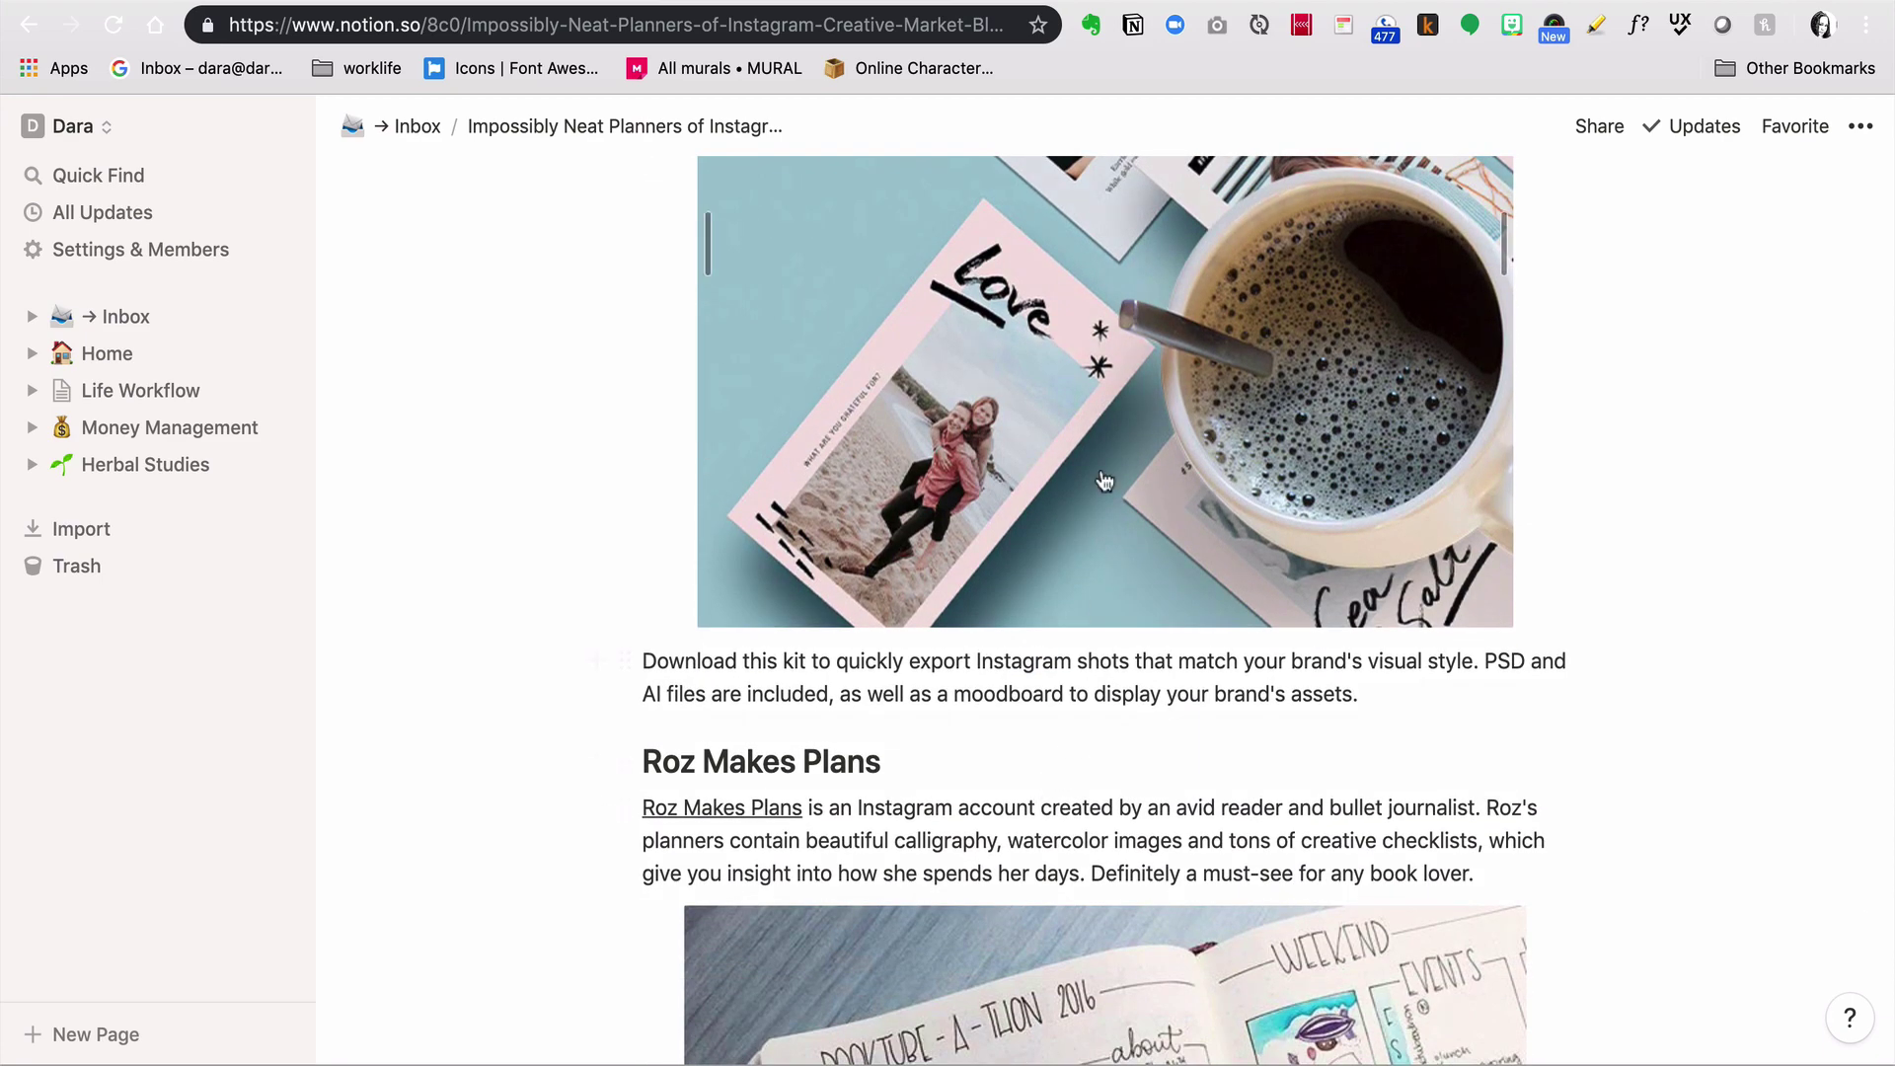
pyautogui.scroll(2, 1103, 481)
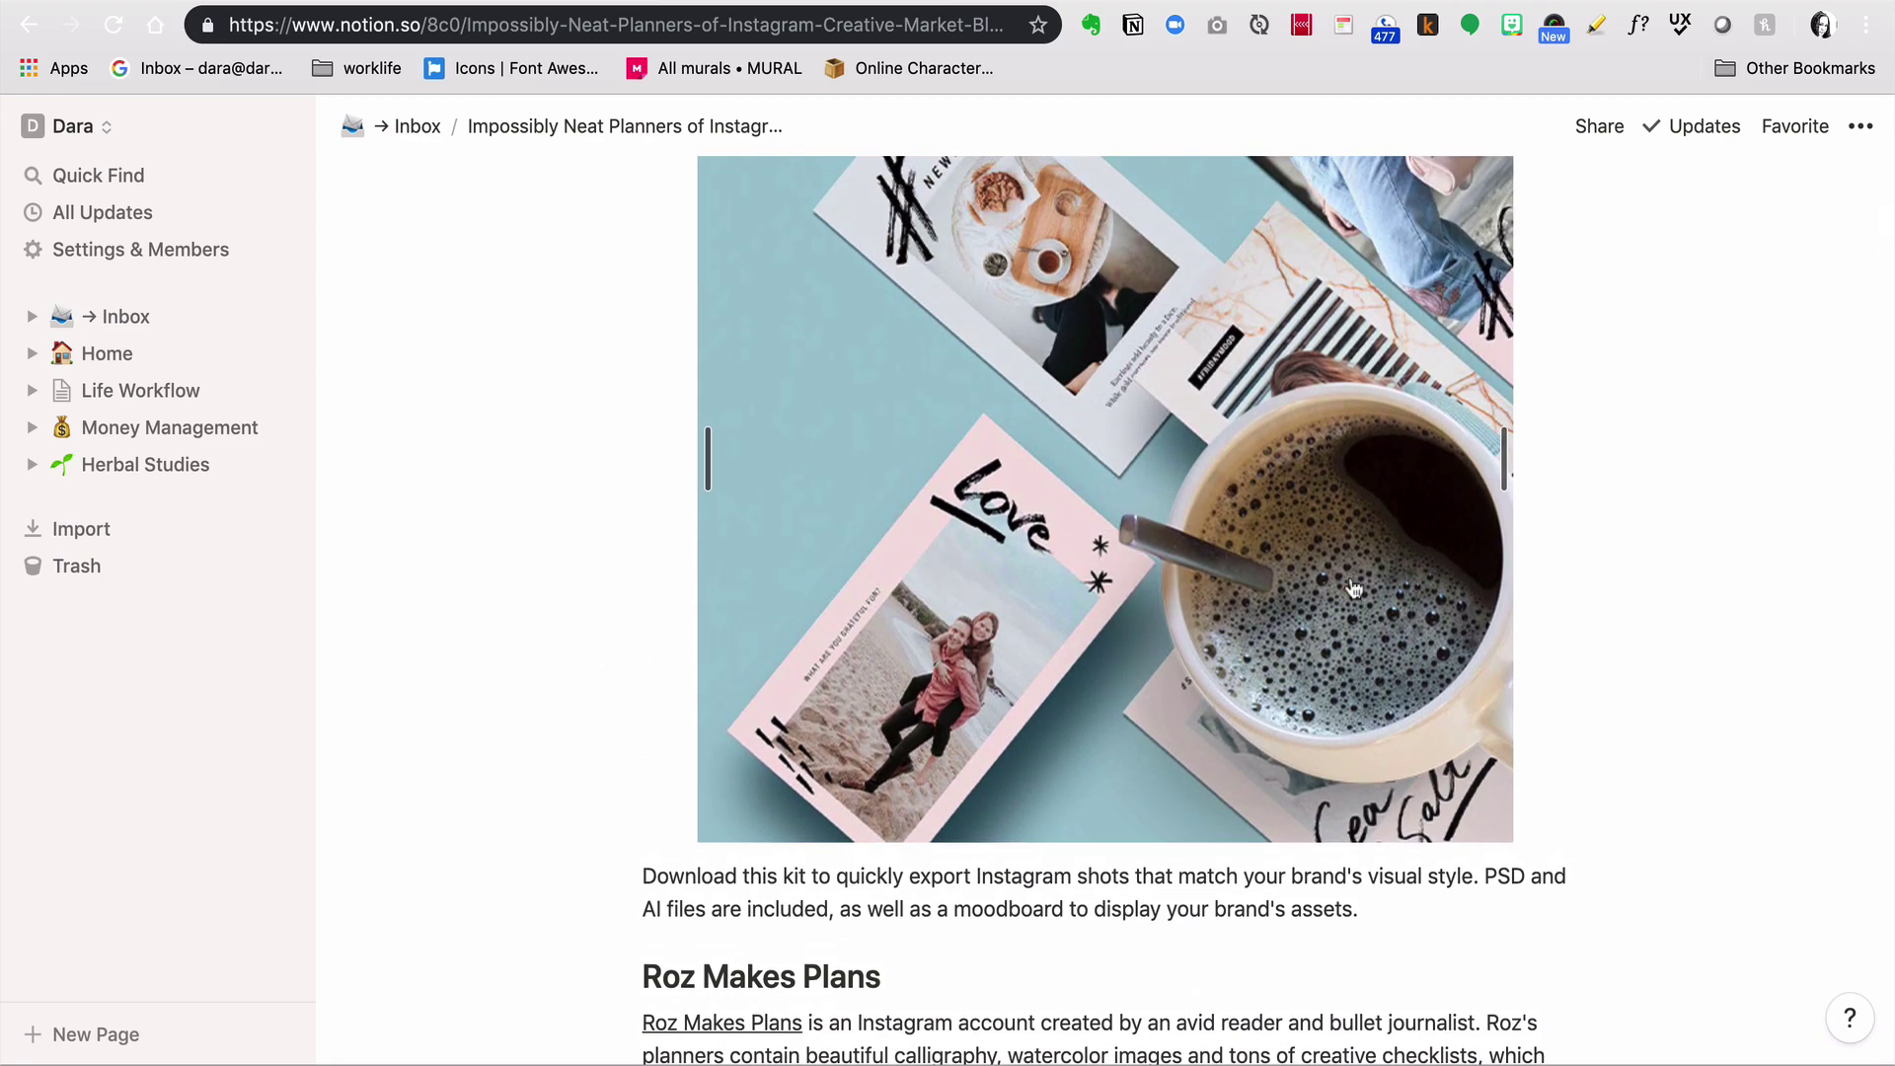
pyautogui.scroll(15, 1224, 572)
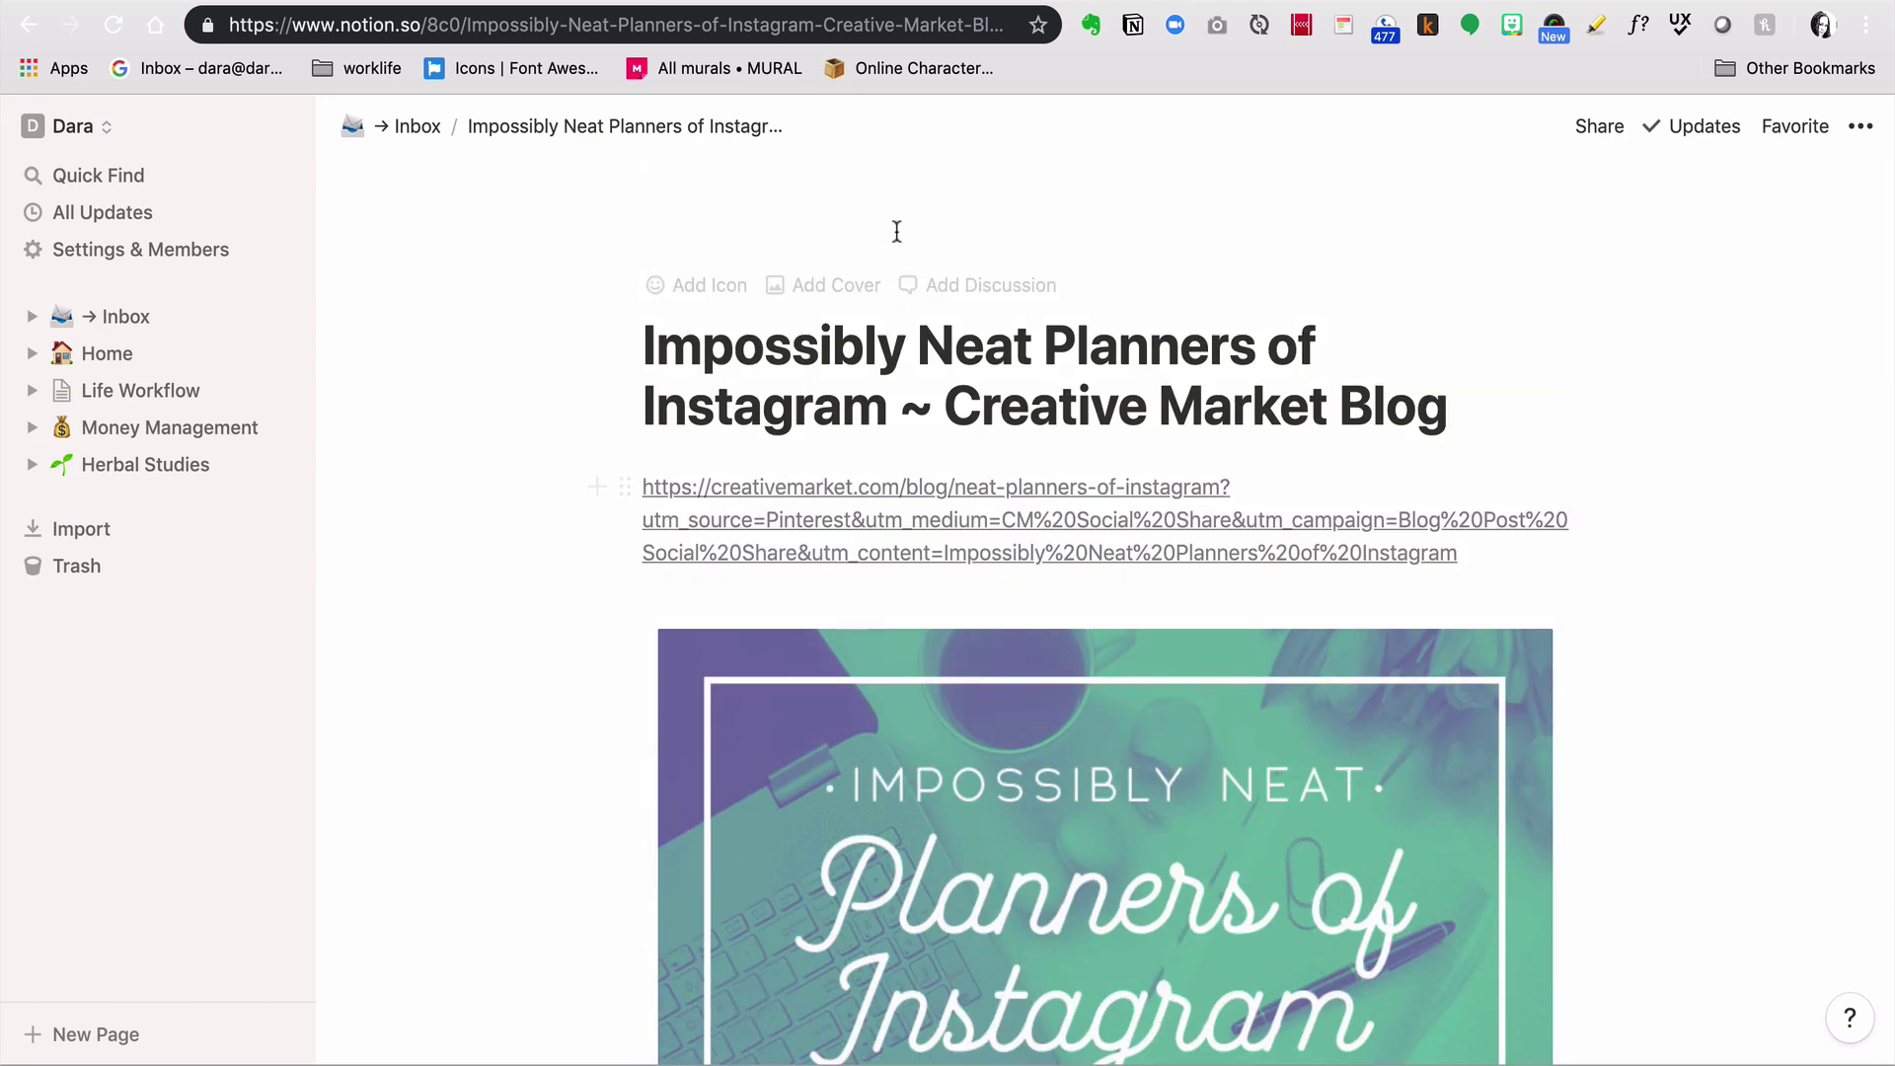
pyautogui.press('super+bracketleft')
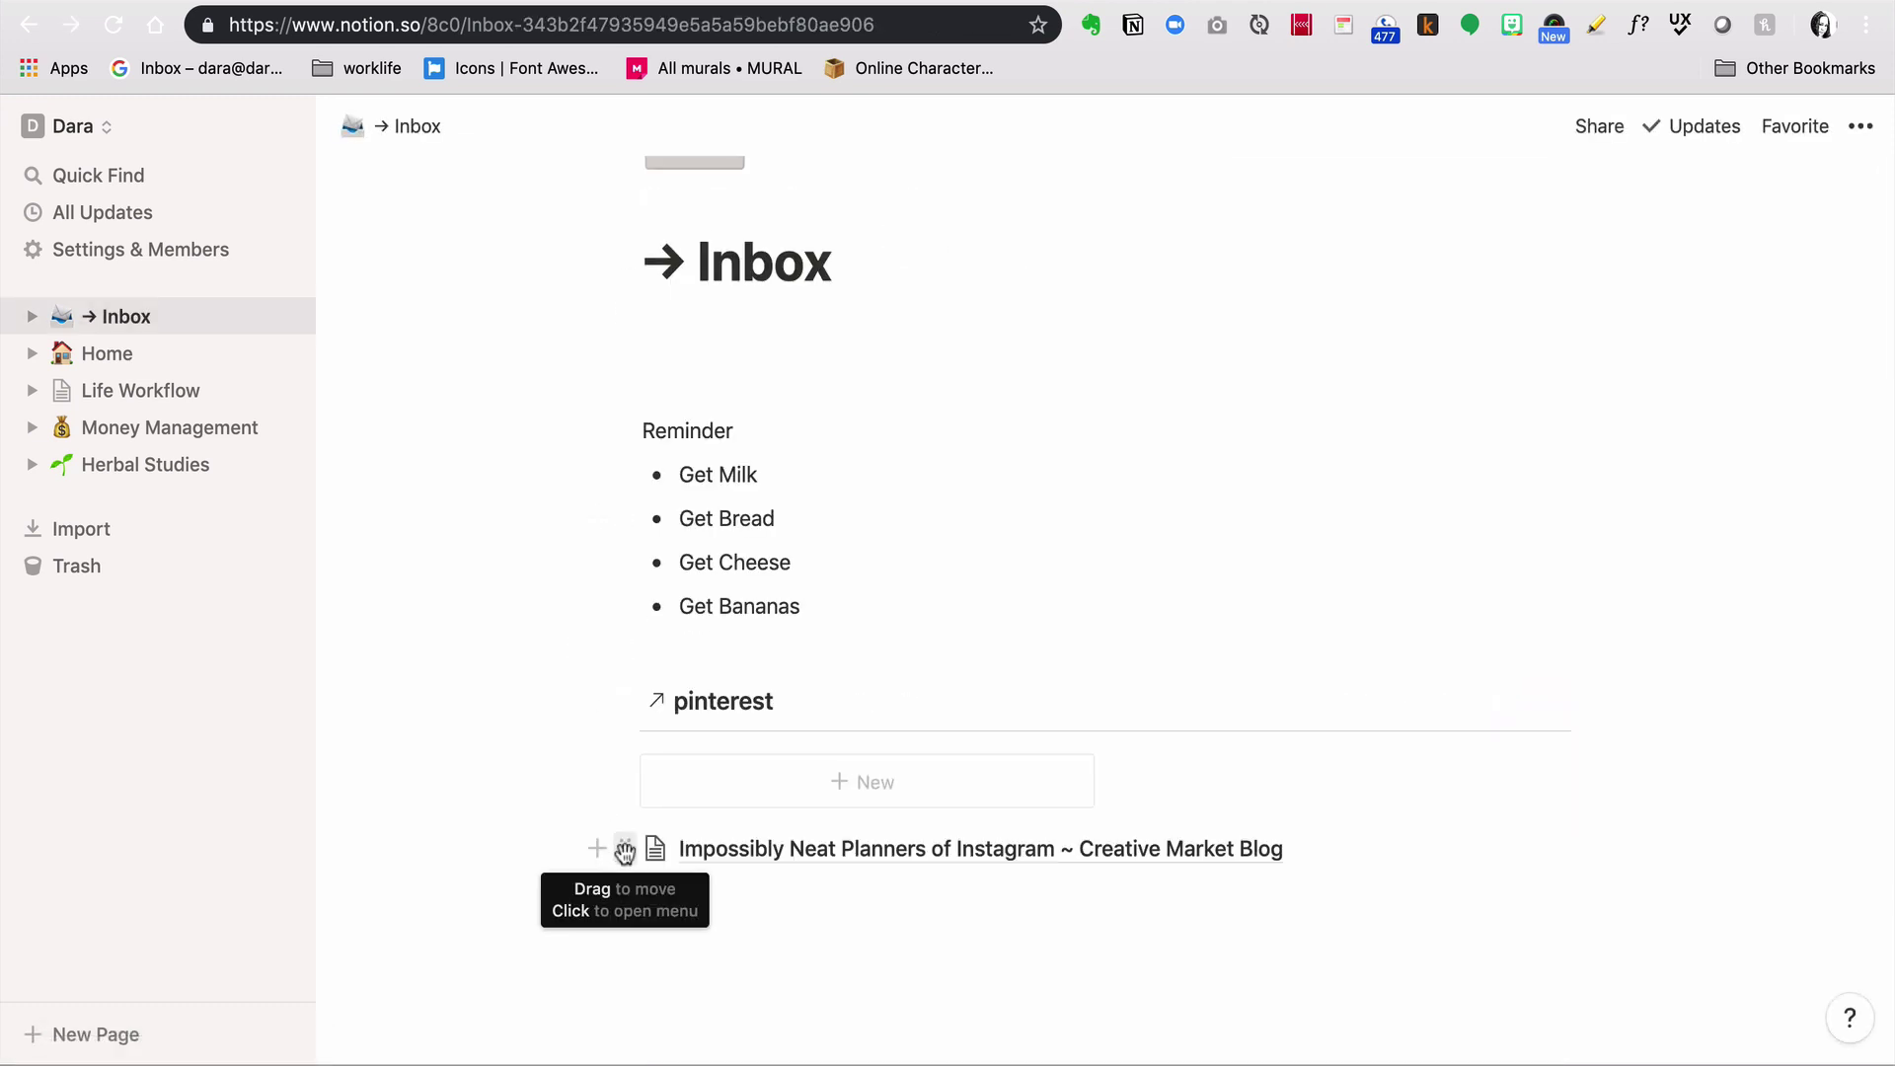
pyautogui.moveTo(625, 849); pyautogui.dragTo(679, 762)
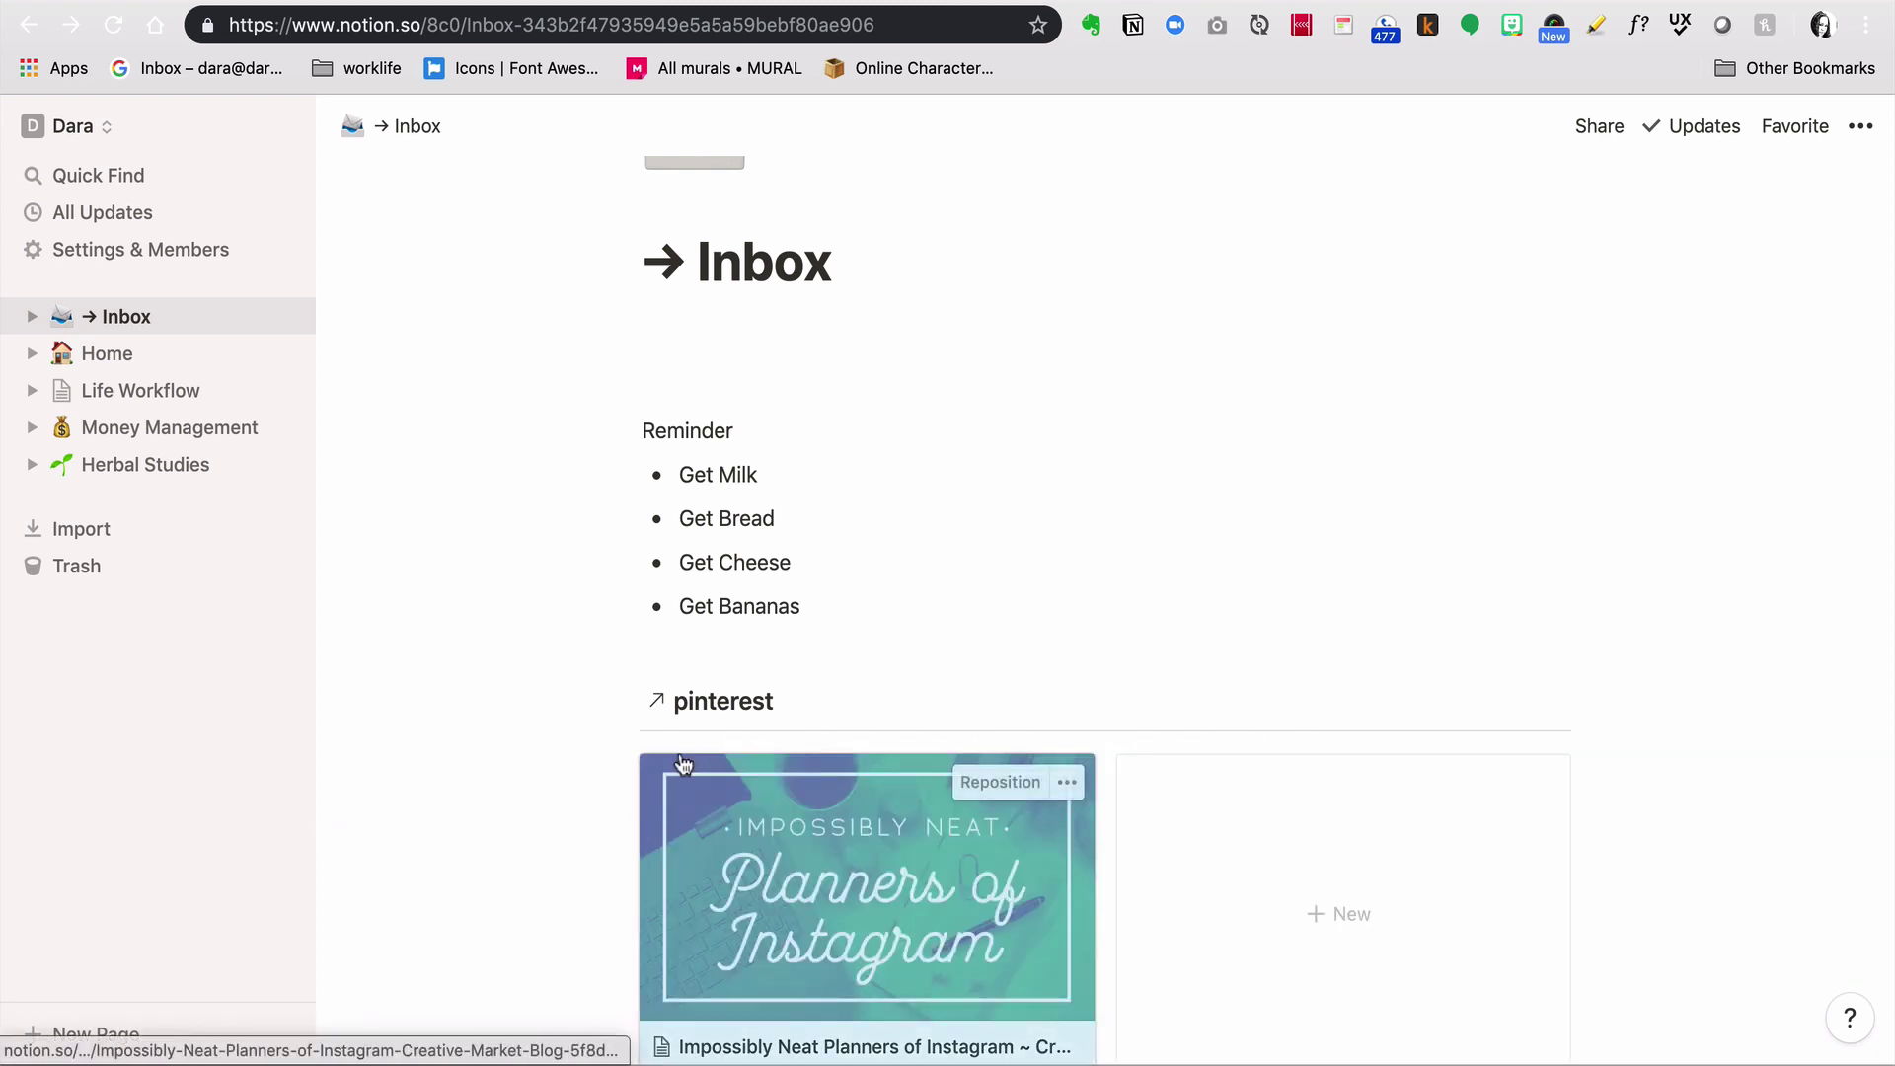
pyautogui.scroll(-5, 583, 791)
pyautogui.click(587, 828)
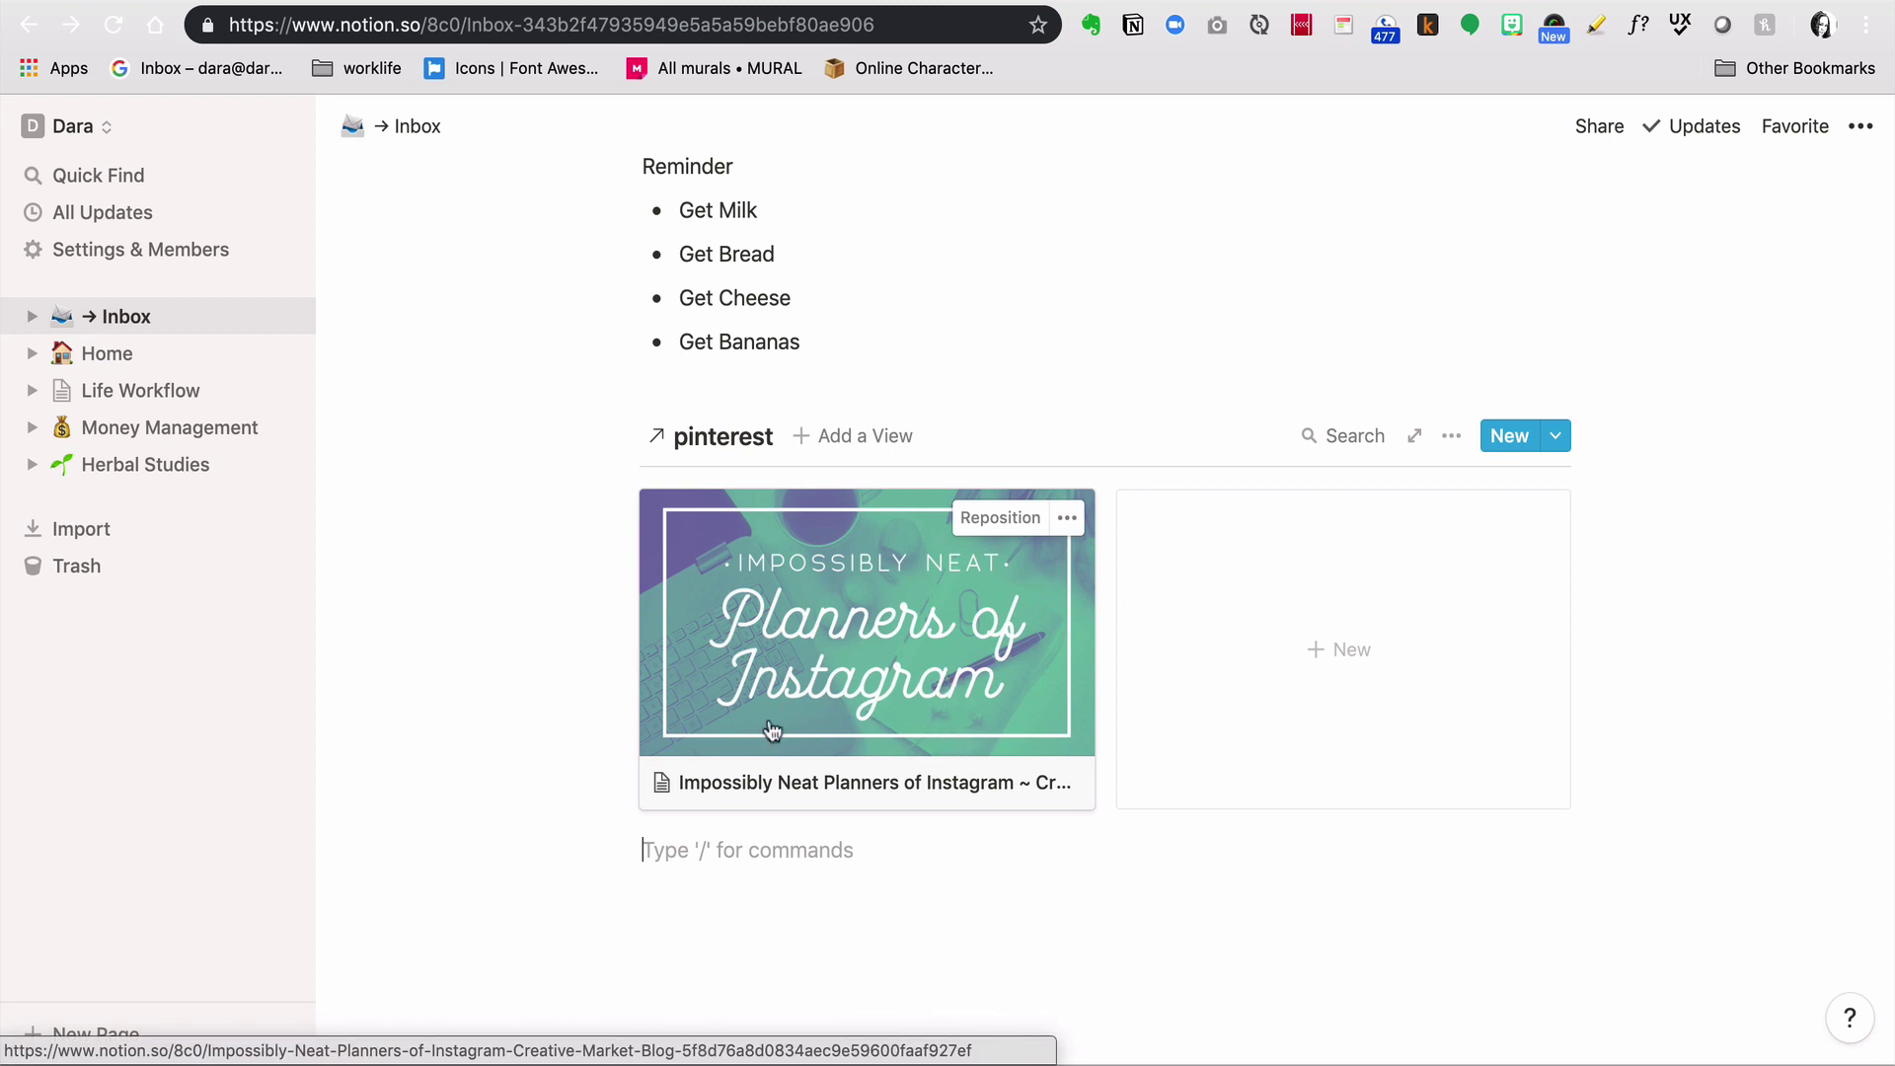
pyautogui.click(855, 707)
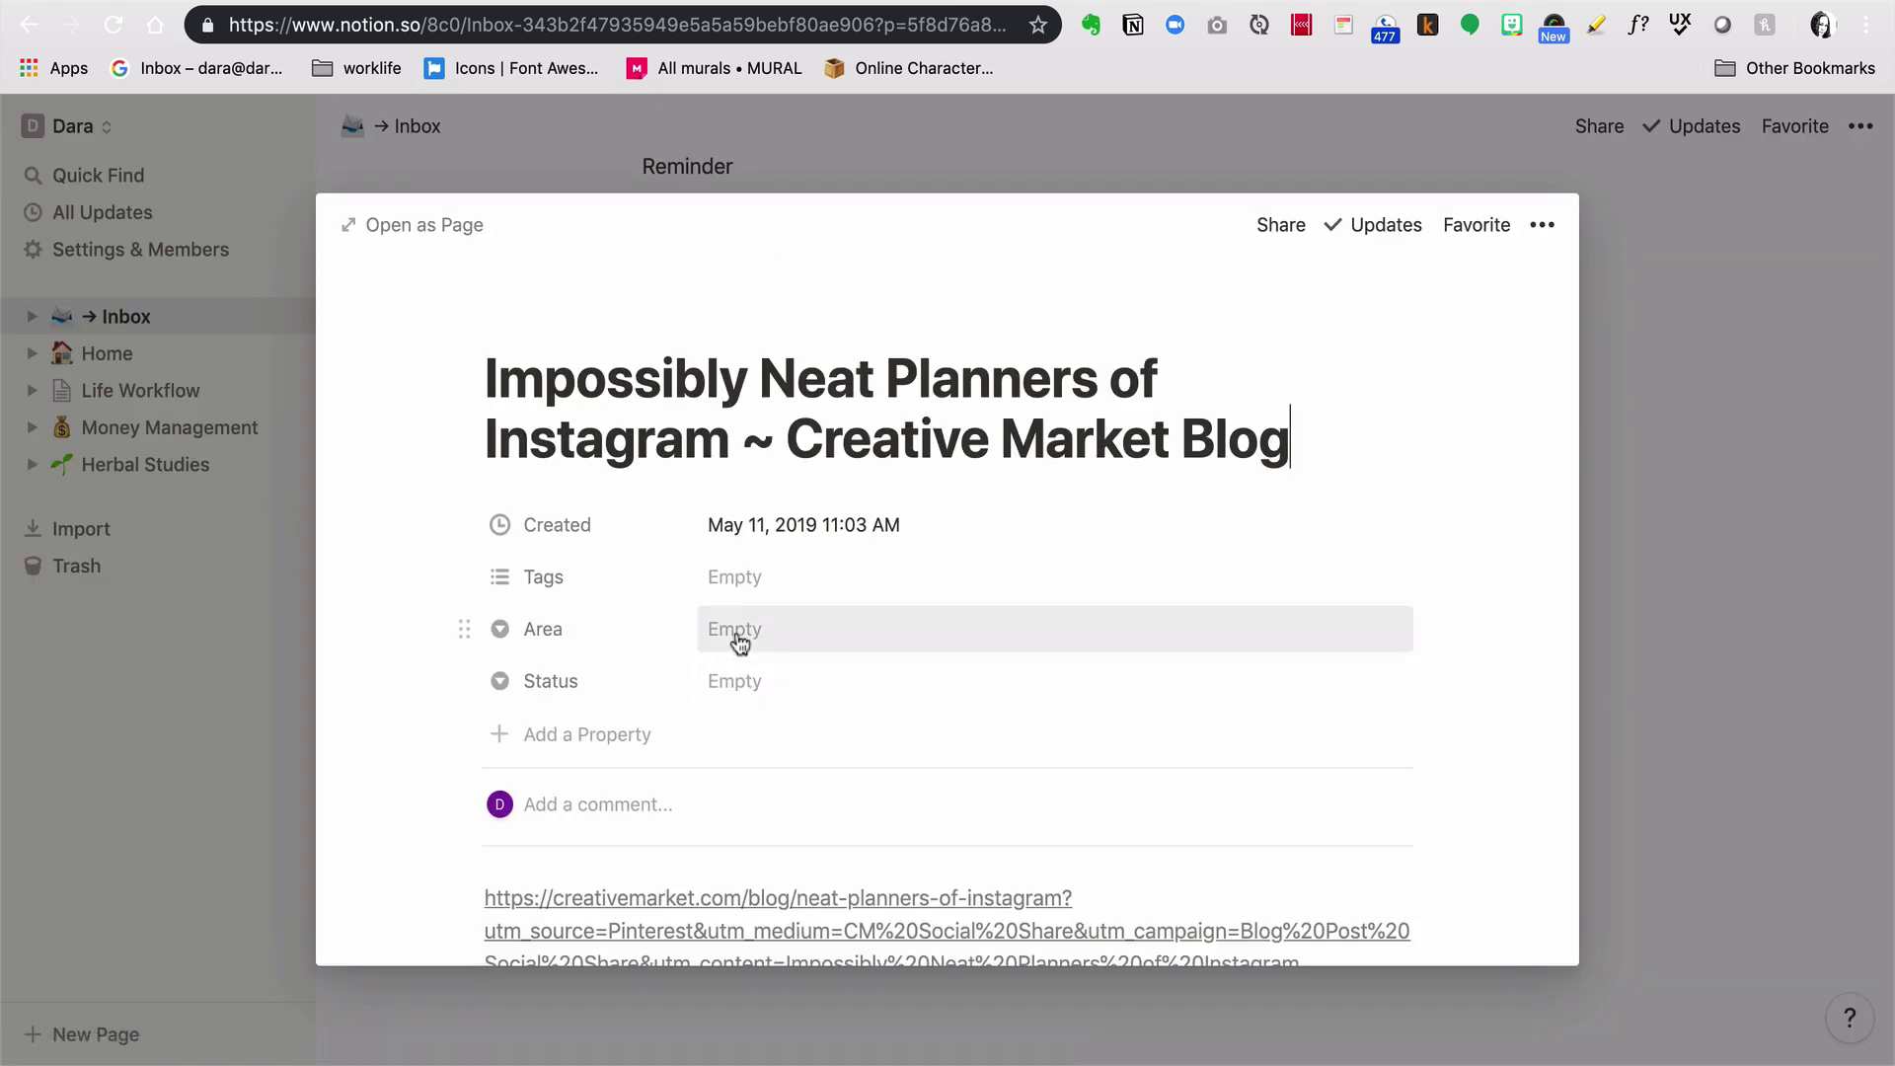
pyautogui.click(843, 187)
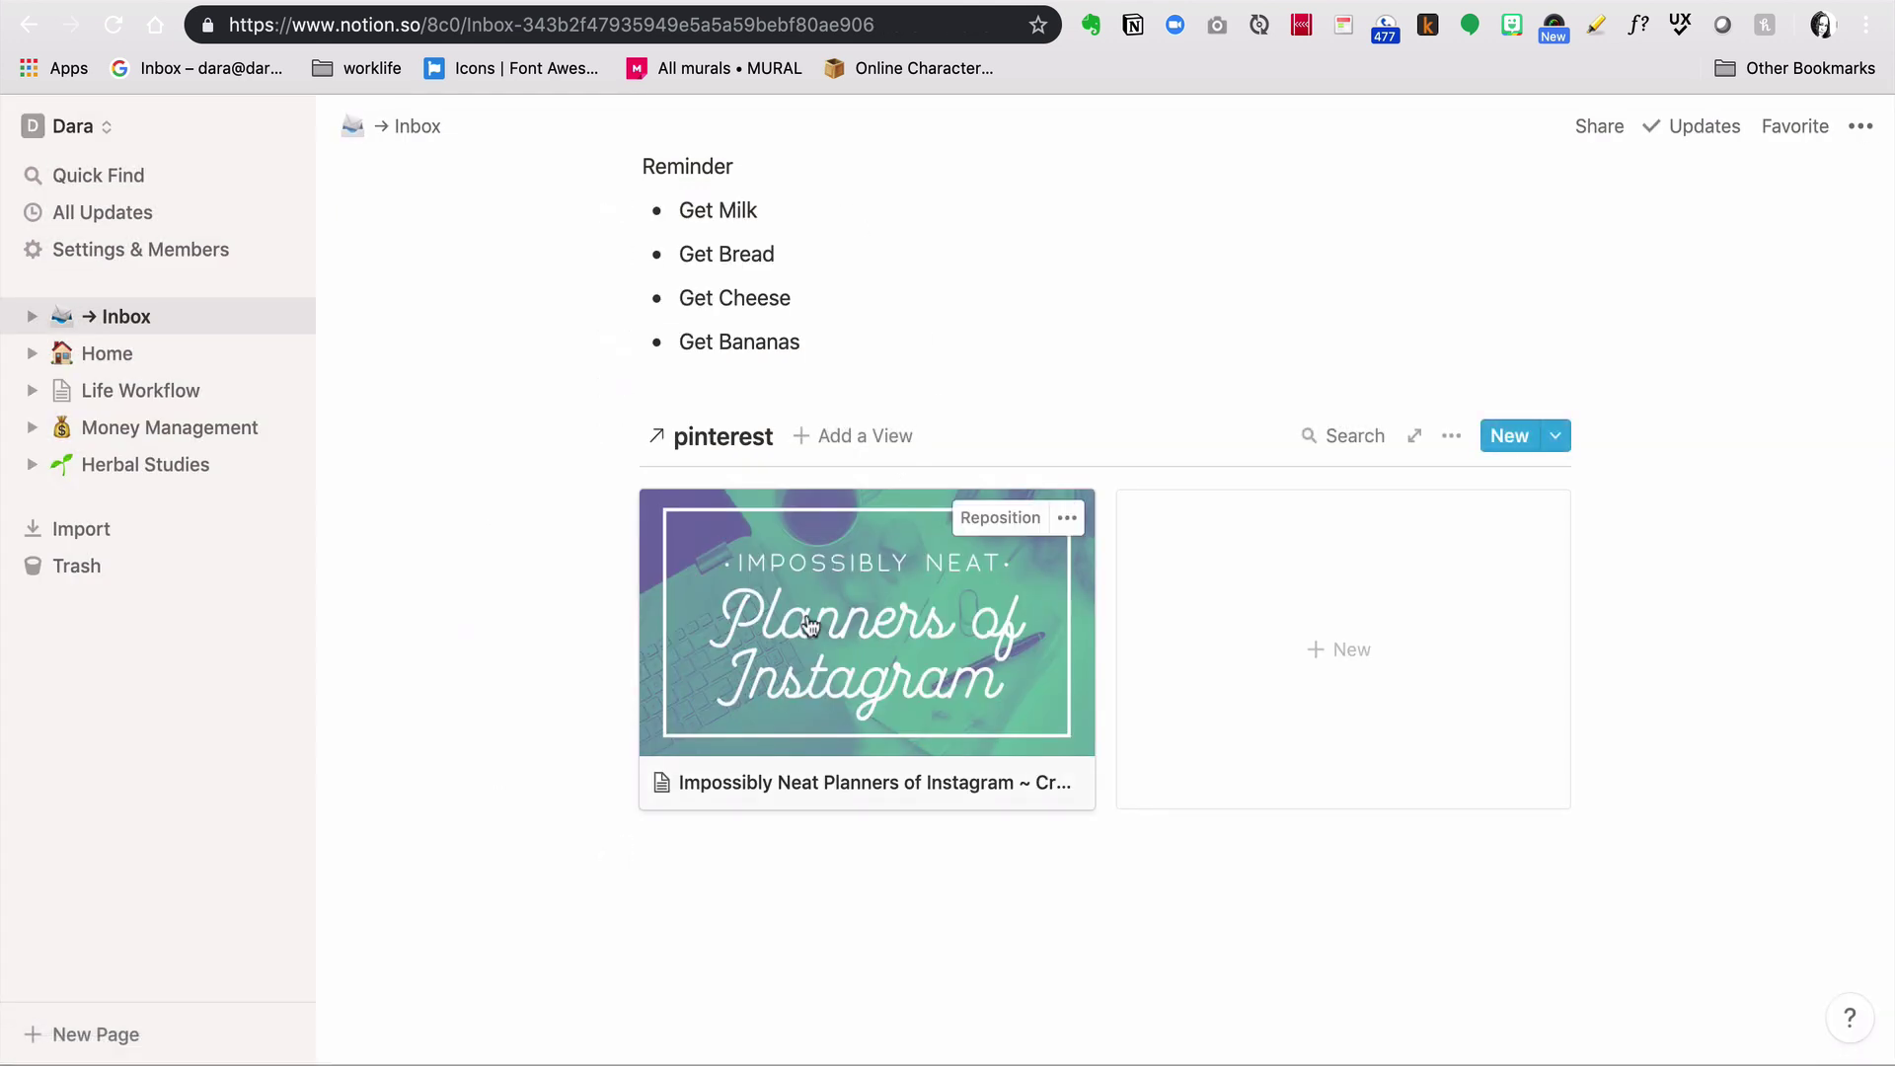
pyautogui.moveTo(703, 670); pyautogui.dragTo(646, 858)
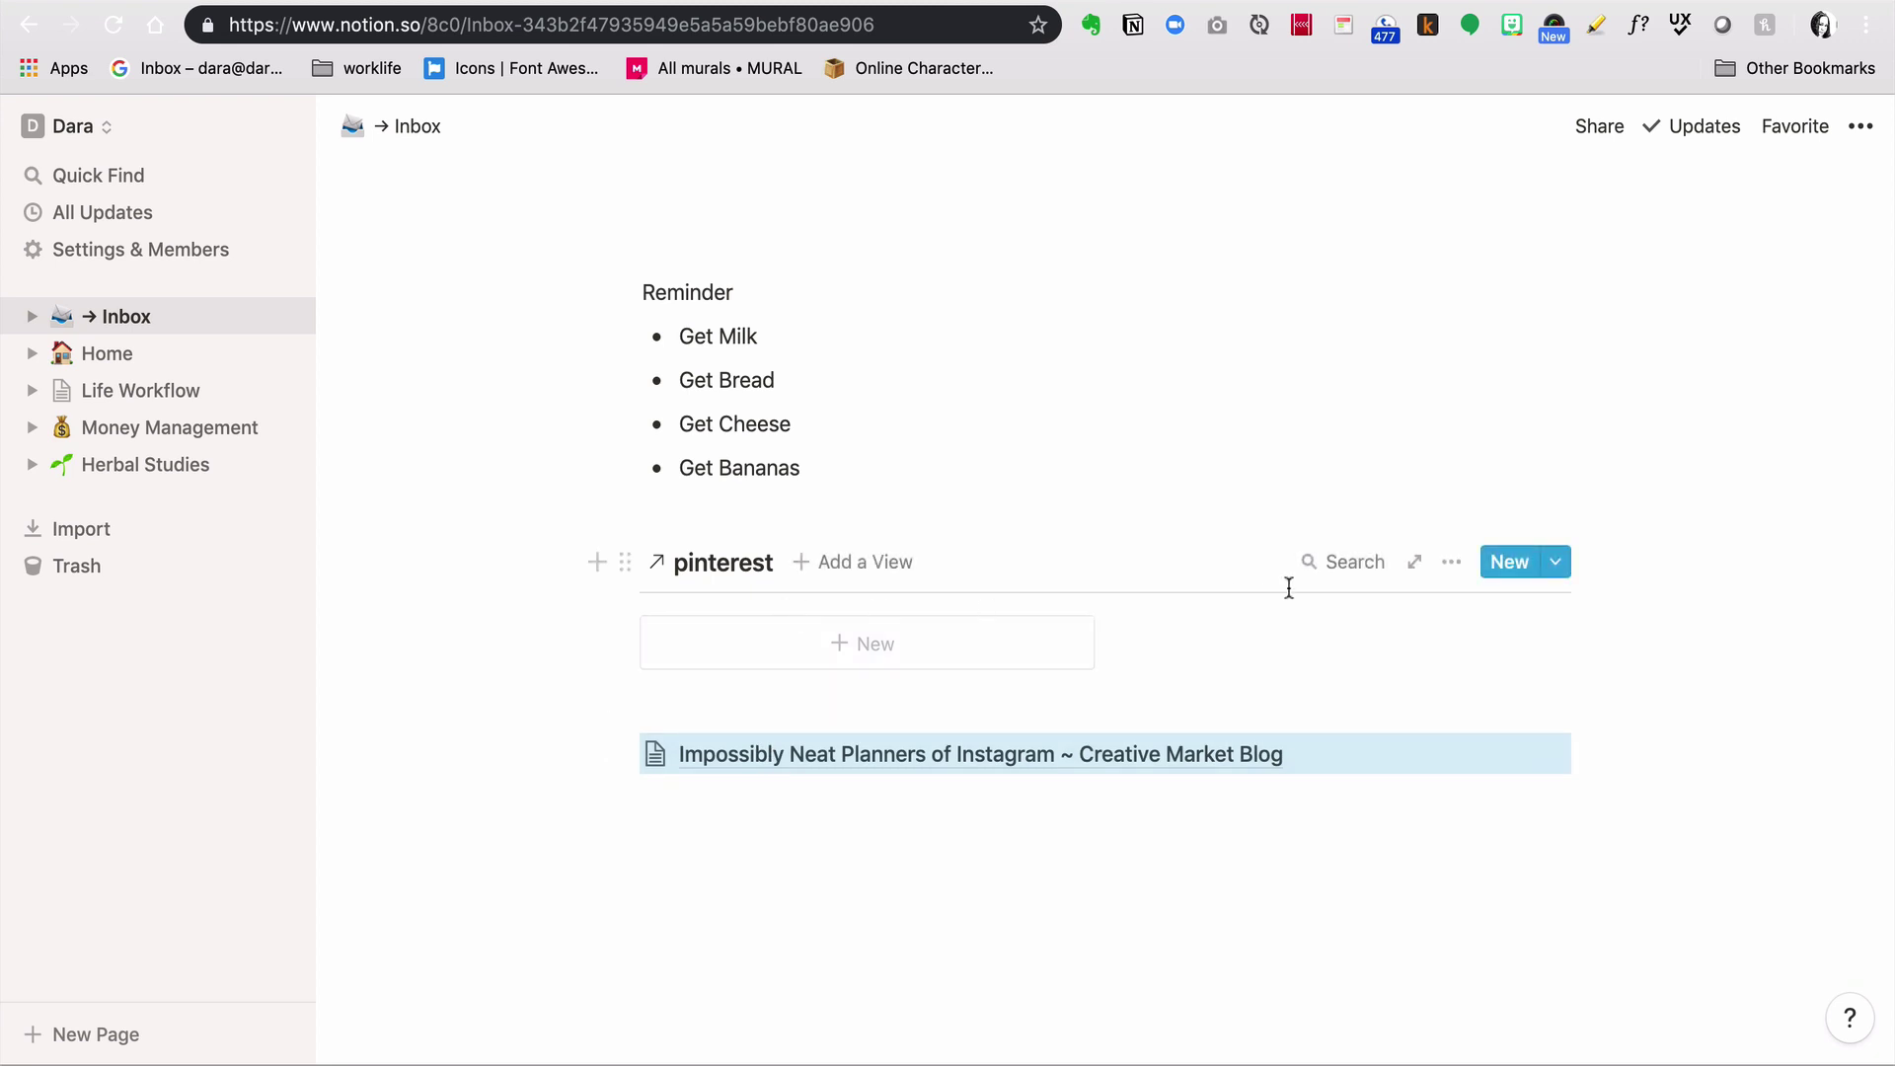
# Step: Filter the pinterest board to Area is Inbox, then drag the planners page into the gallery
pyautogui.click(1453, 562)
pyautogui.click(1495, 696)
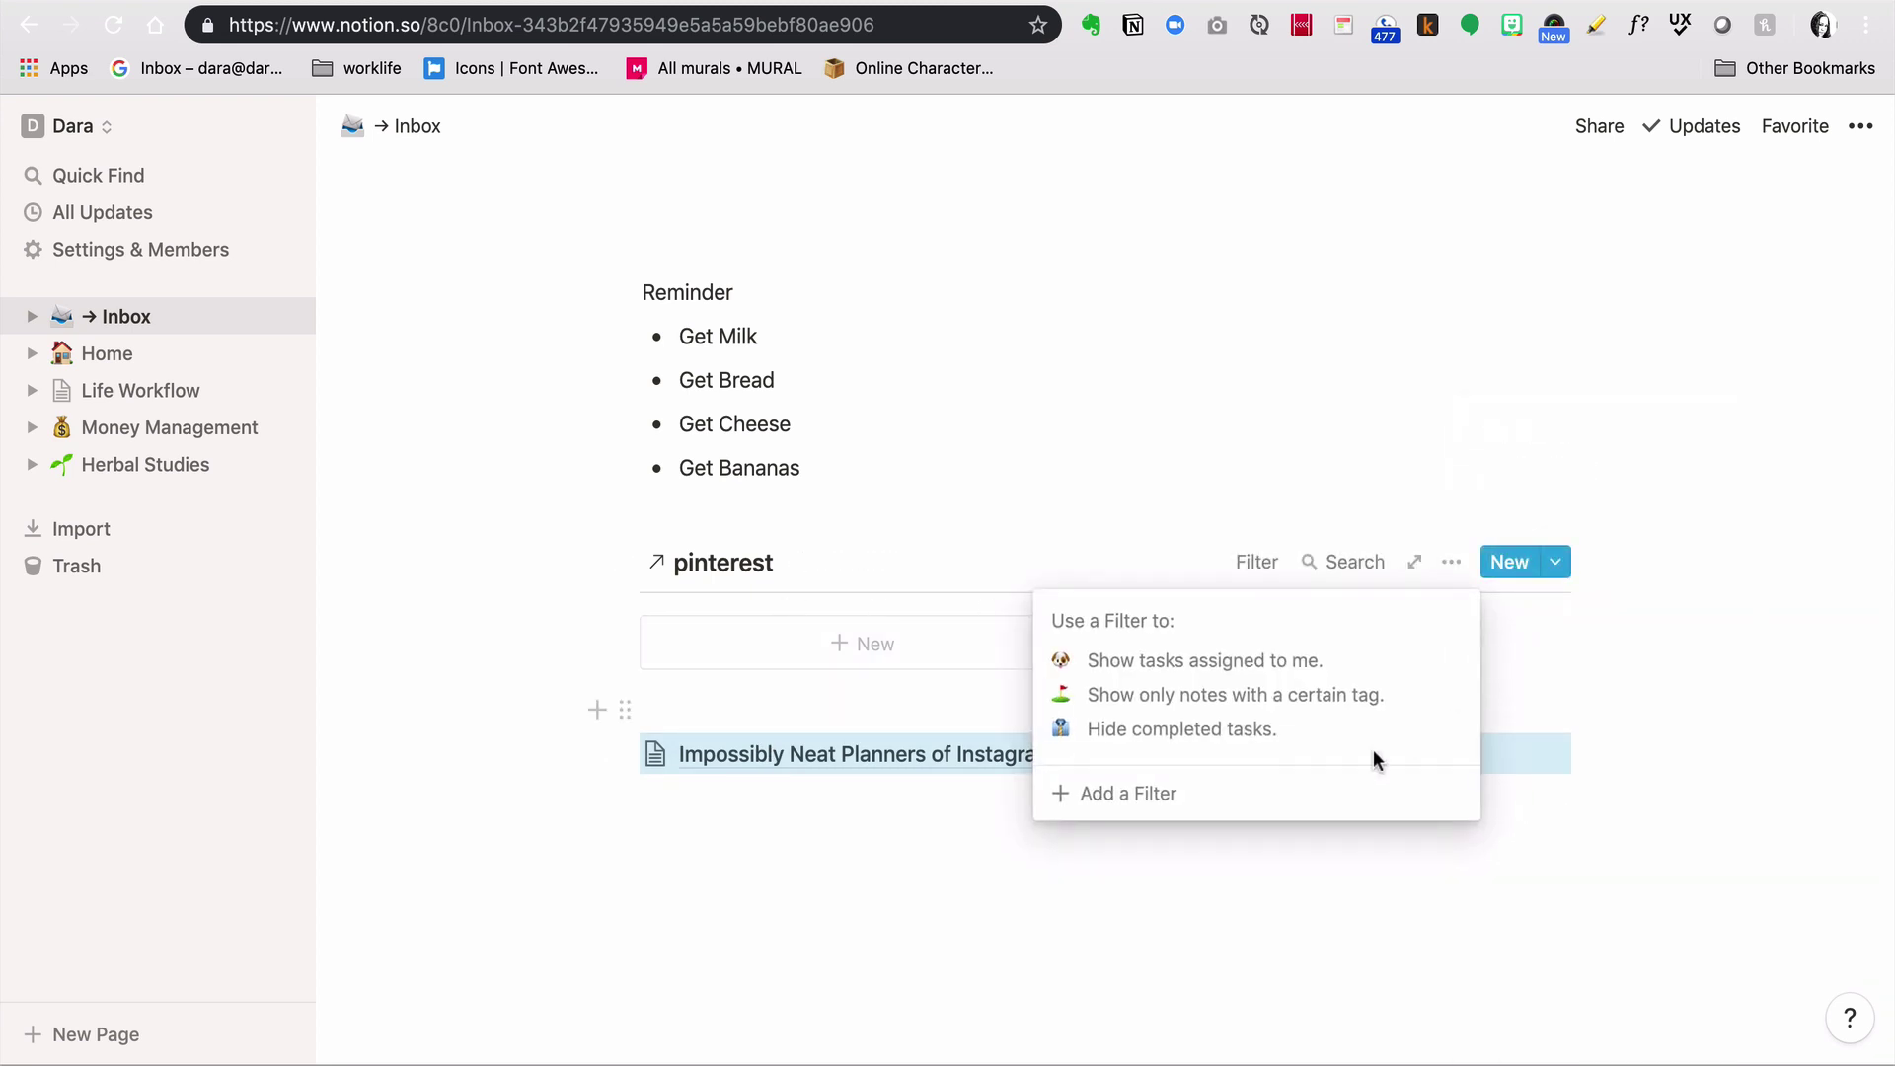
pyautogui.click(1323, 796)
pyautogui.click(1169, 624)
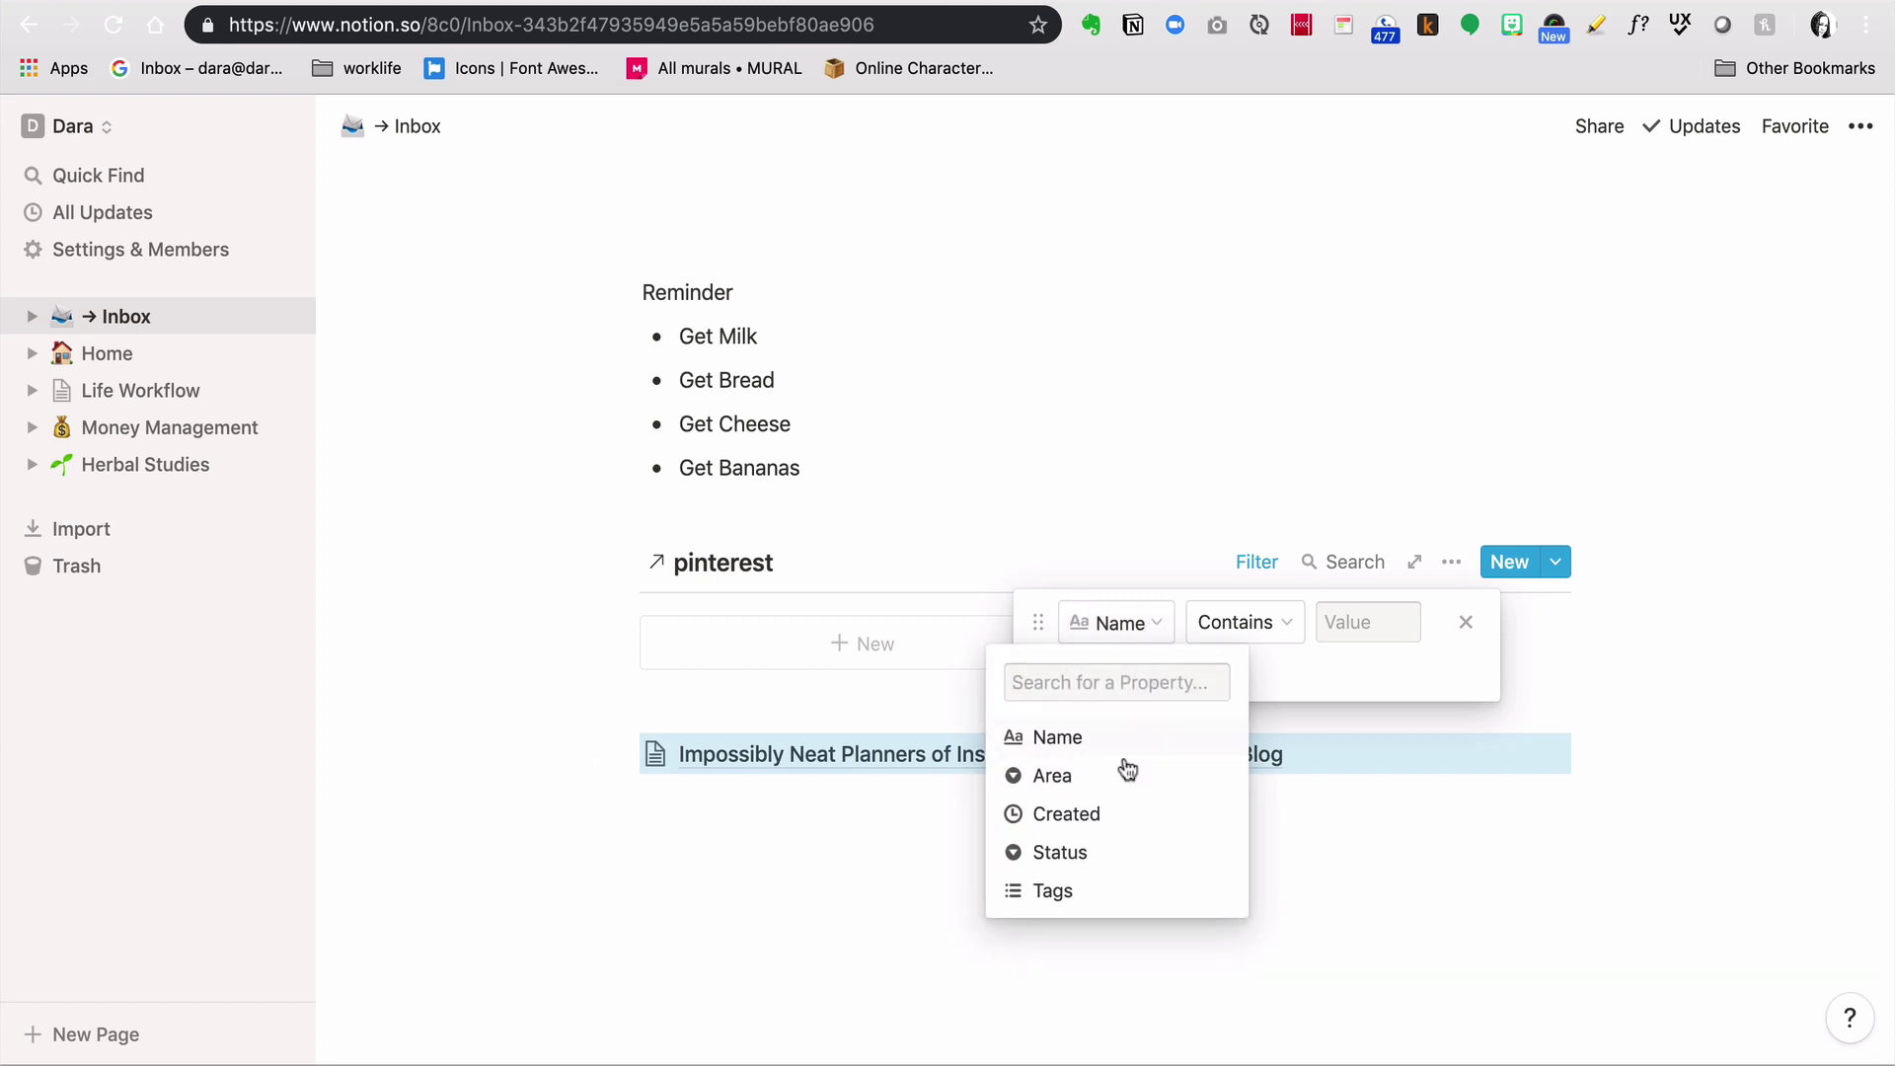
pyautogui.click(1105, 790)
pyautogui.click(1303, 627)
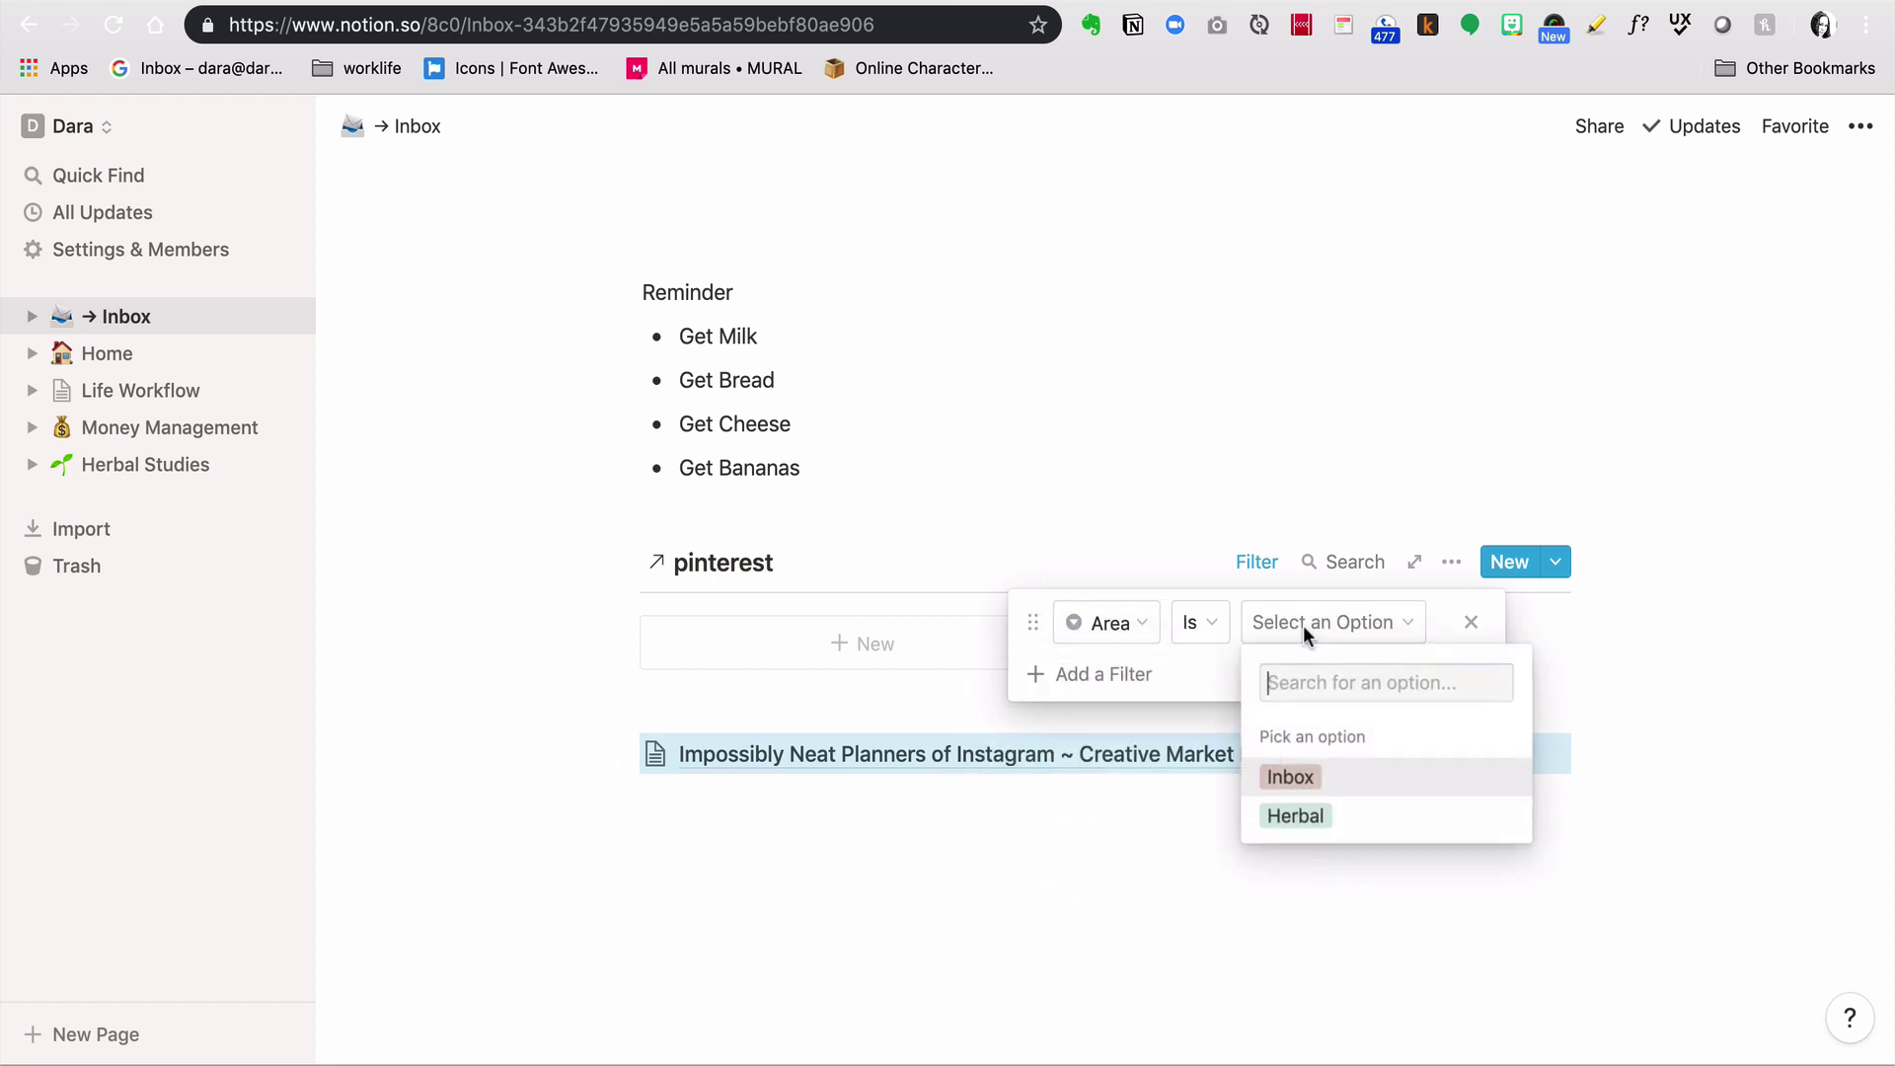
pyautogui.click(1299, 774)
pyautogui.click(1303, 828)
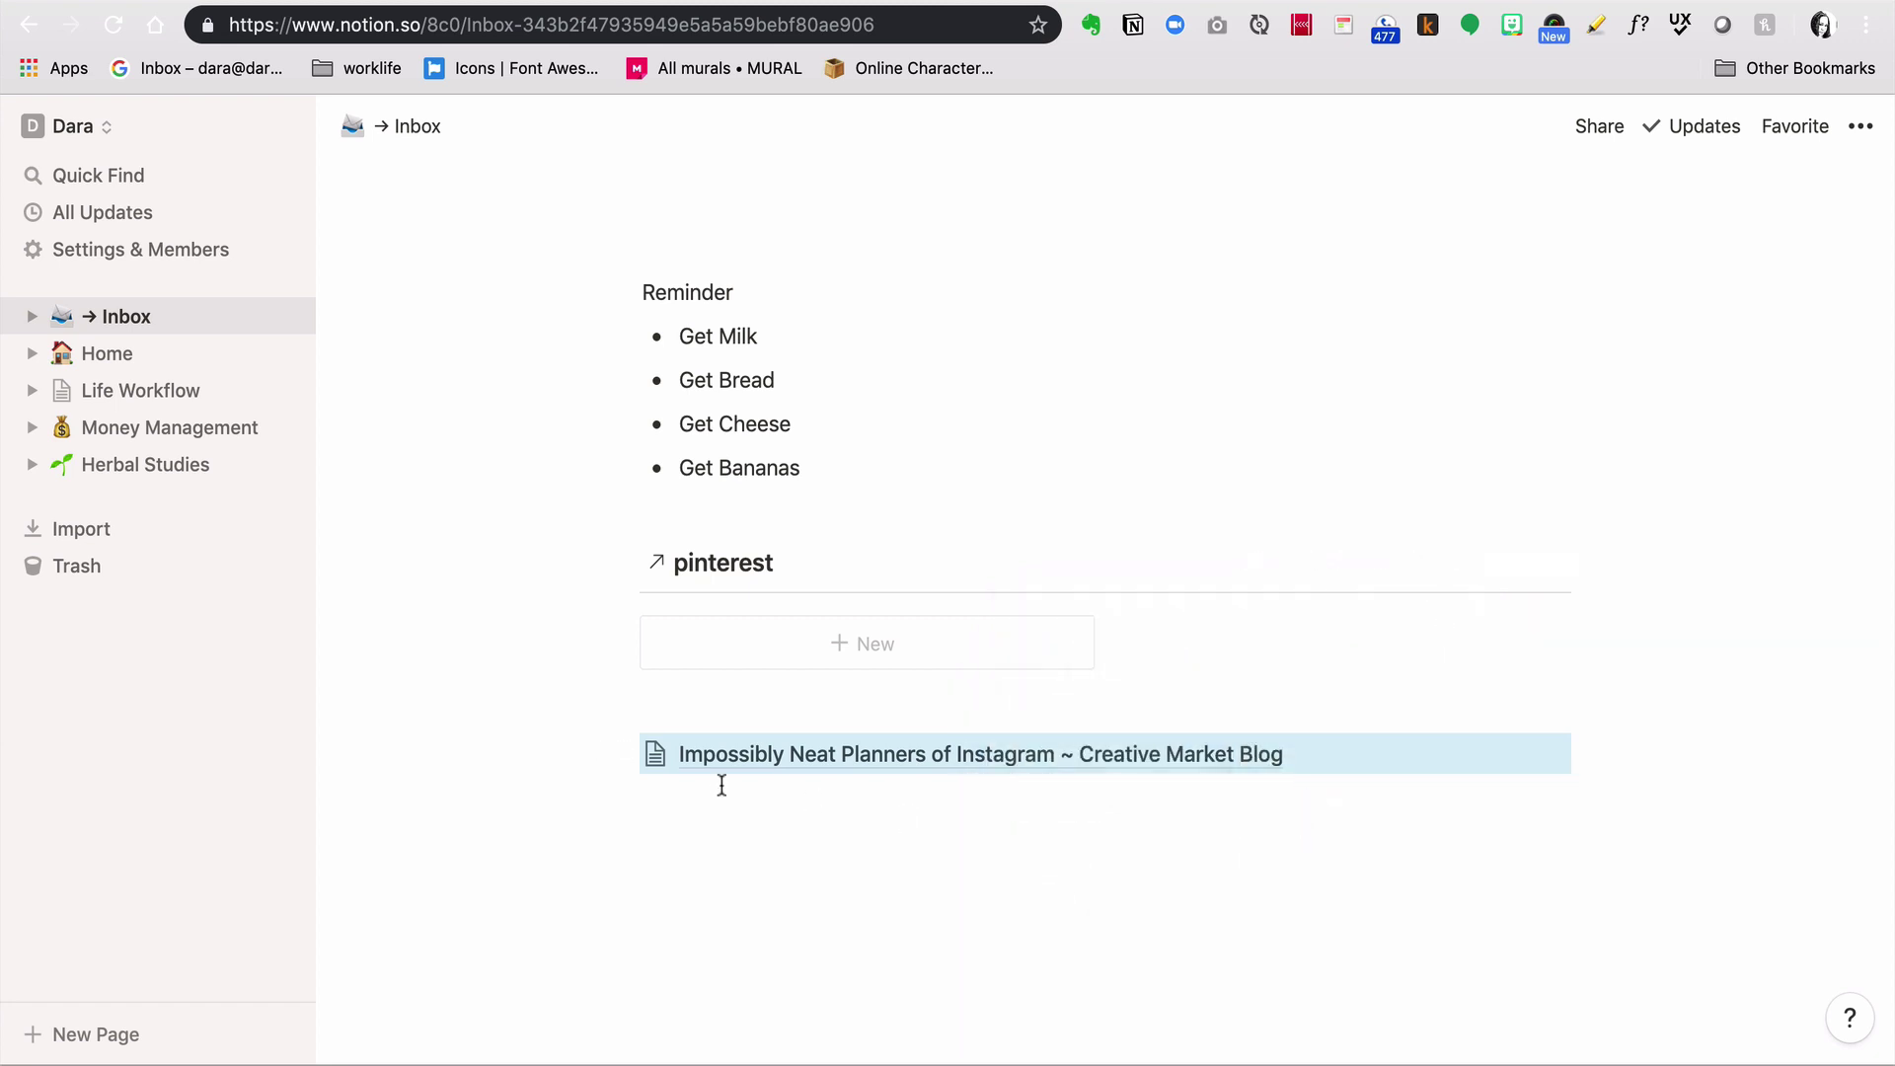
pyautogui.moveTo(626, 754); pyautogui.dragTo(665, 647)
# Step: Open the planners card's page from the pinterest gallery
pyautogui.click(743, 649)
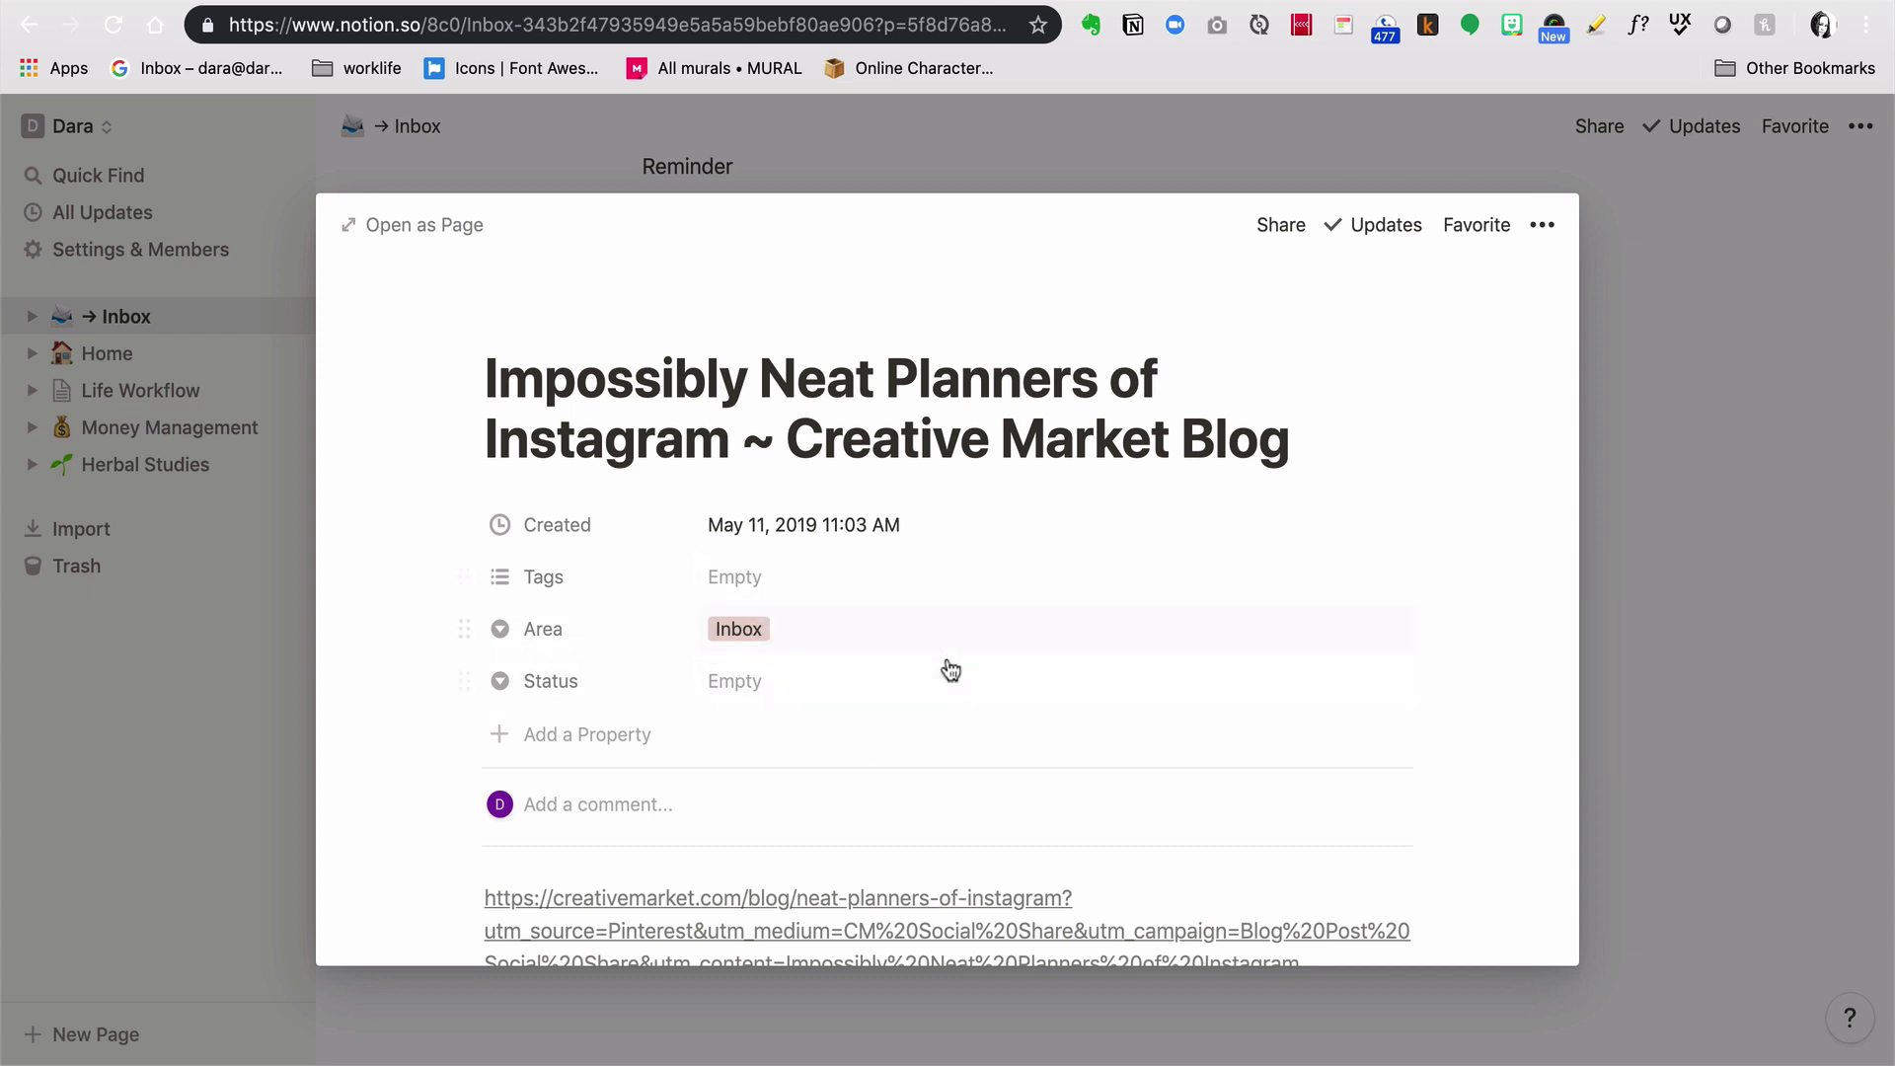
pyautogui.scroll(-10, 859, 738)
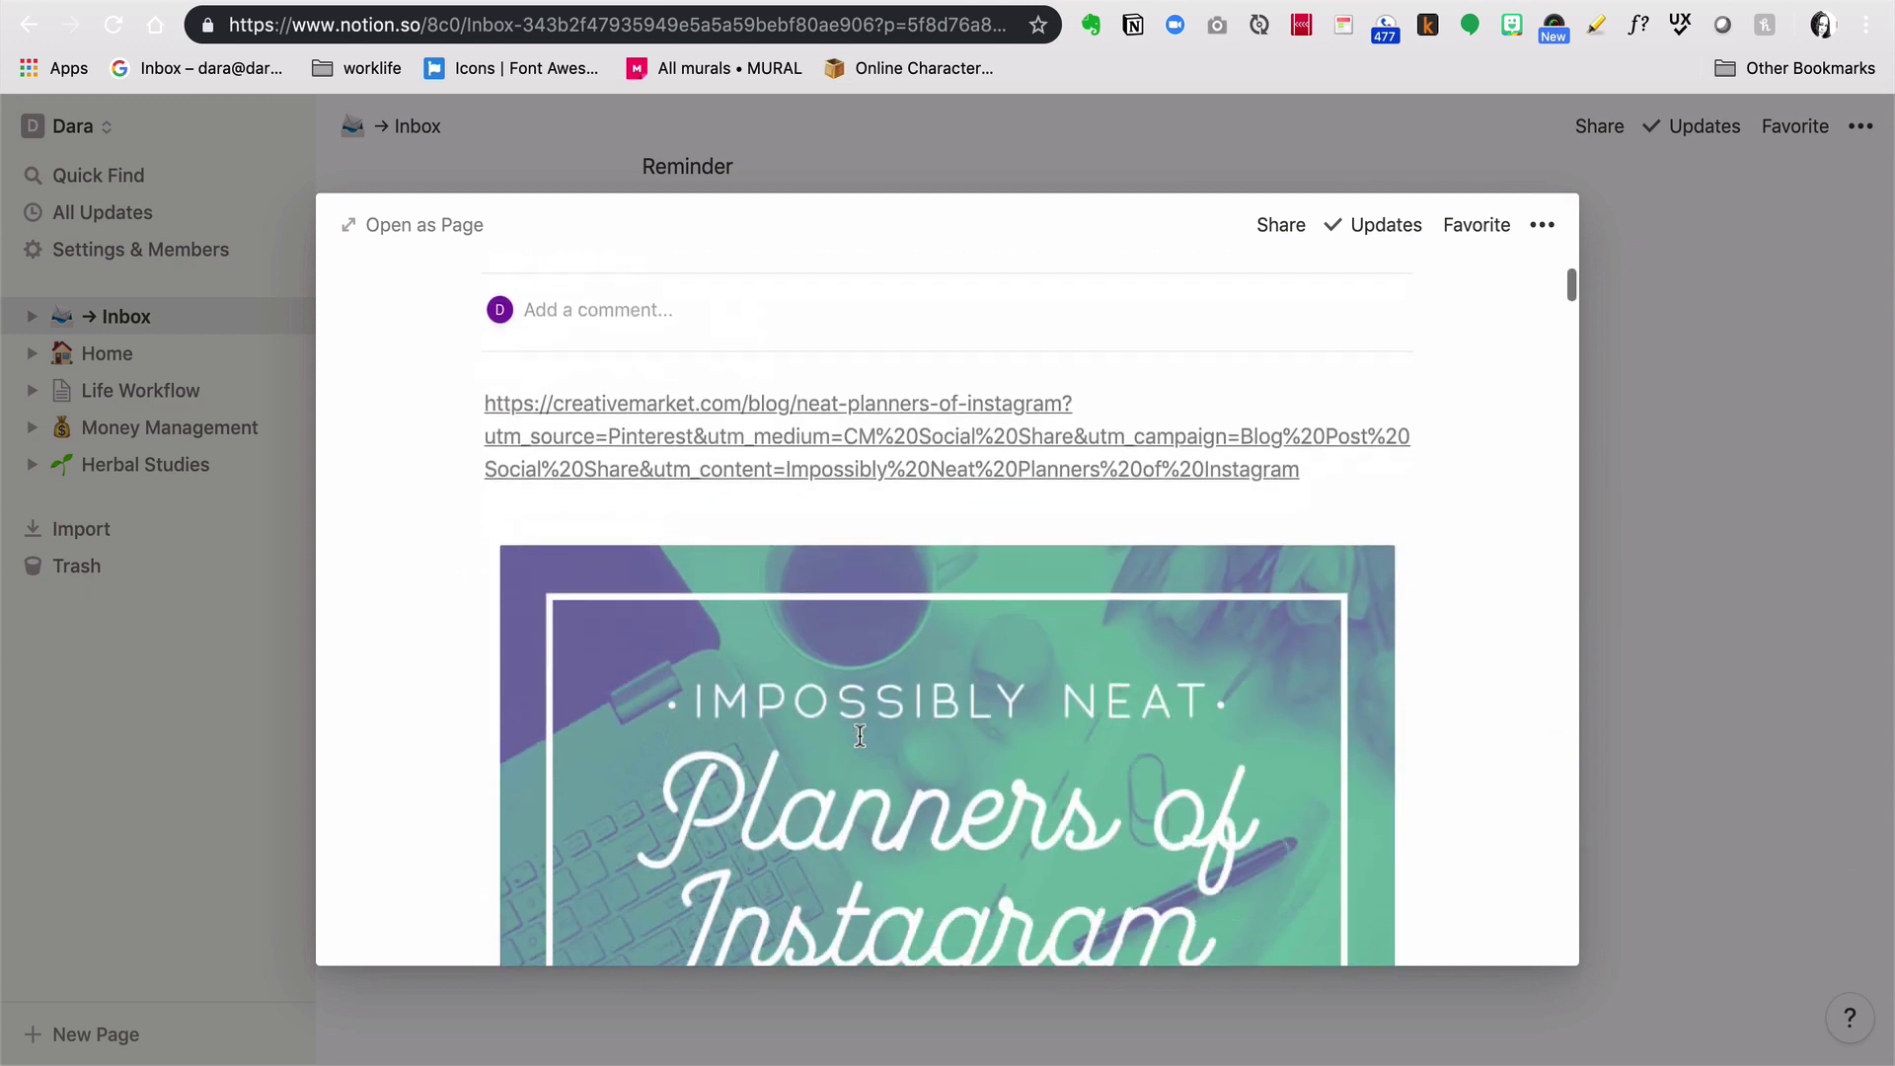
pyautogui.scroll(-3, 858, 735)
pyautogui.scroll(12, 859, 736)
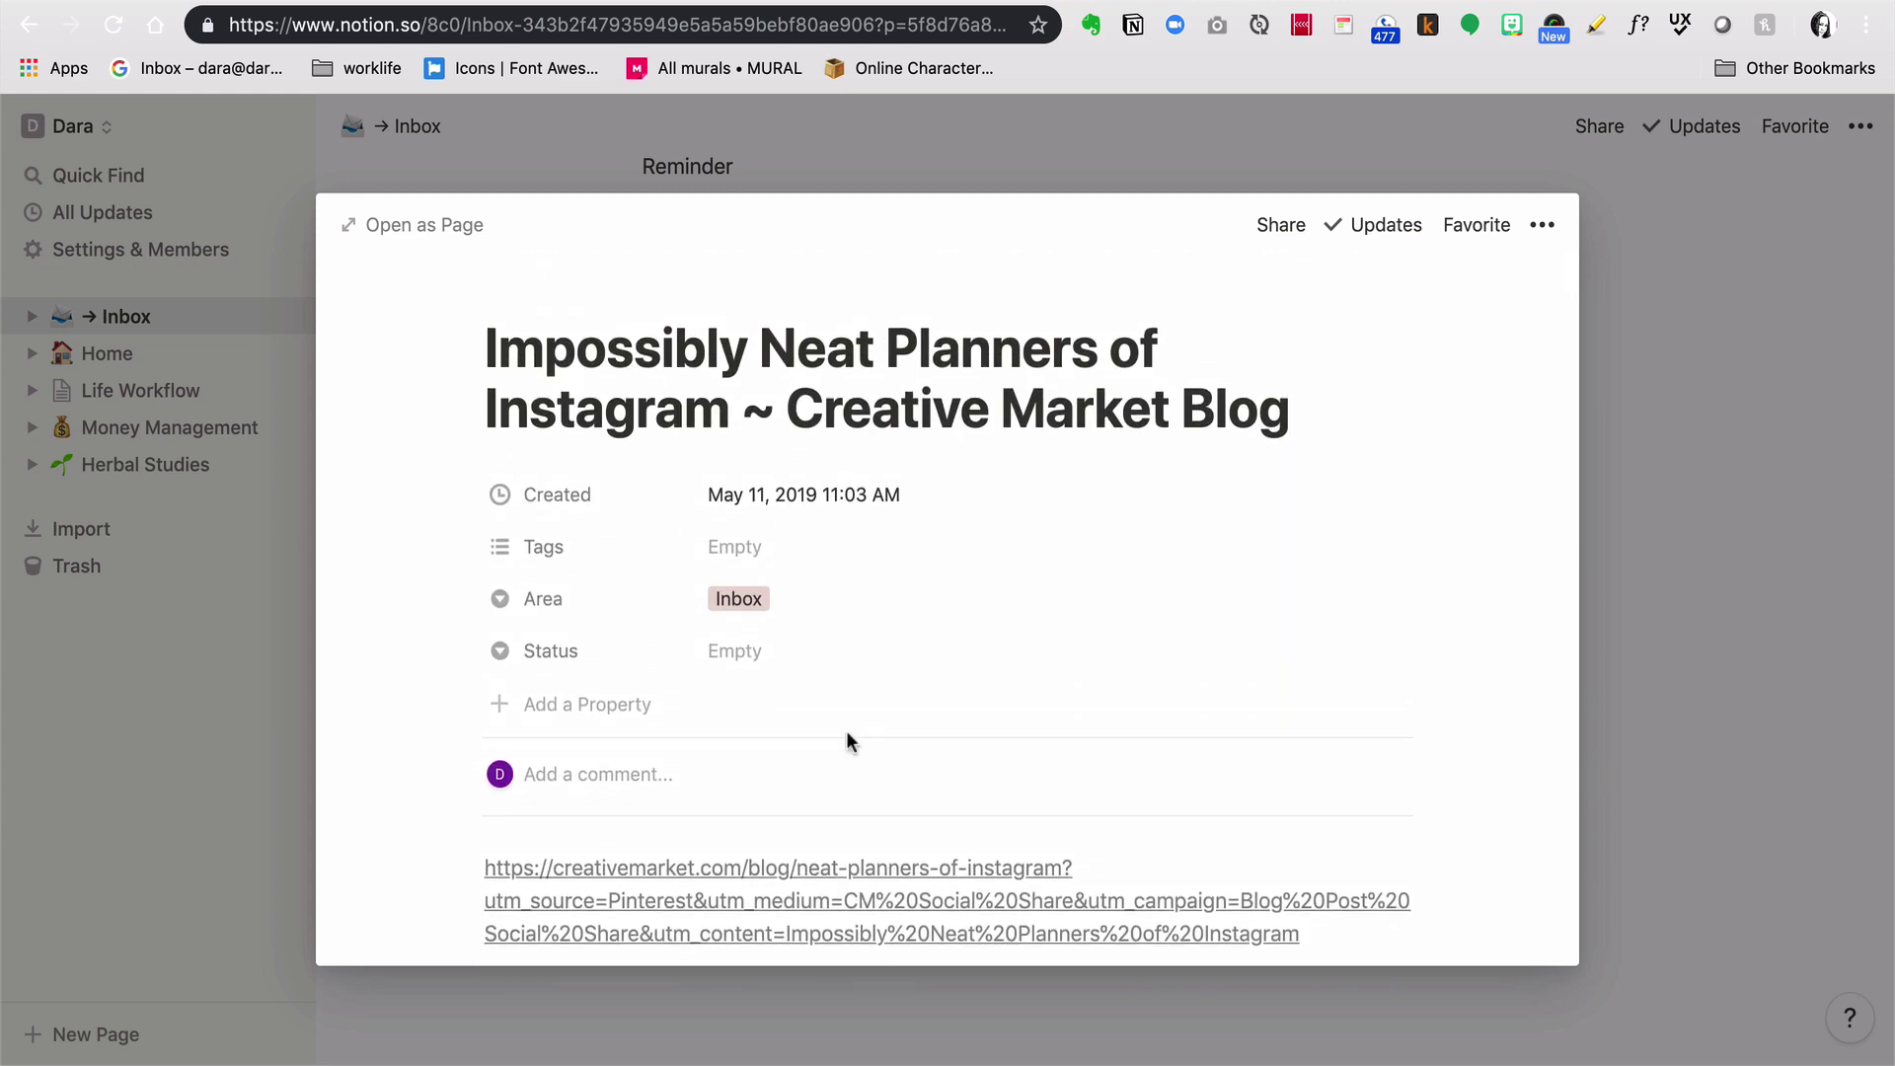
# Step: Tag it with a new 'bullet journaling' option, correcting the spelling, and close the preview
pyautogui.click(753, 559)
pyautogui.write('bull')
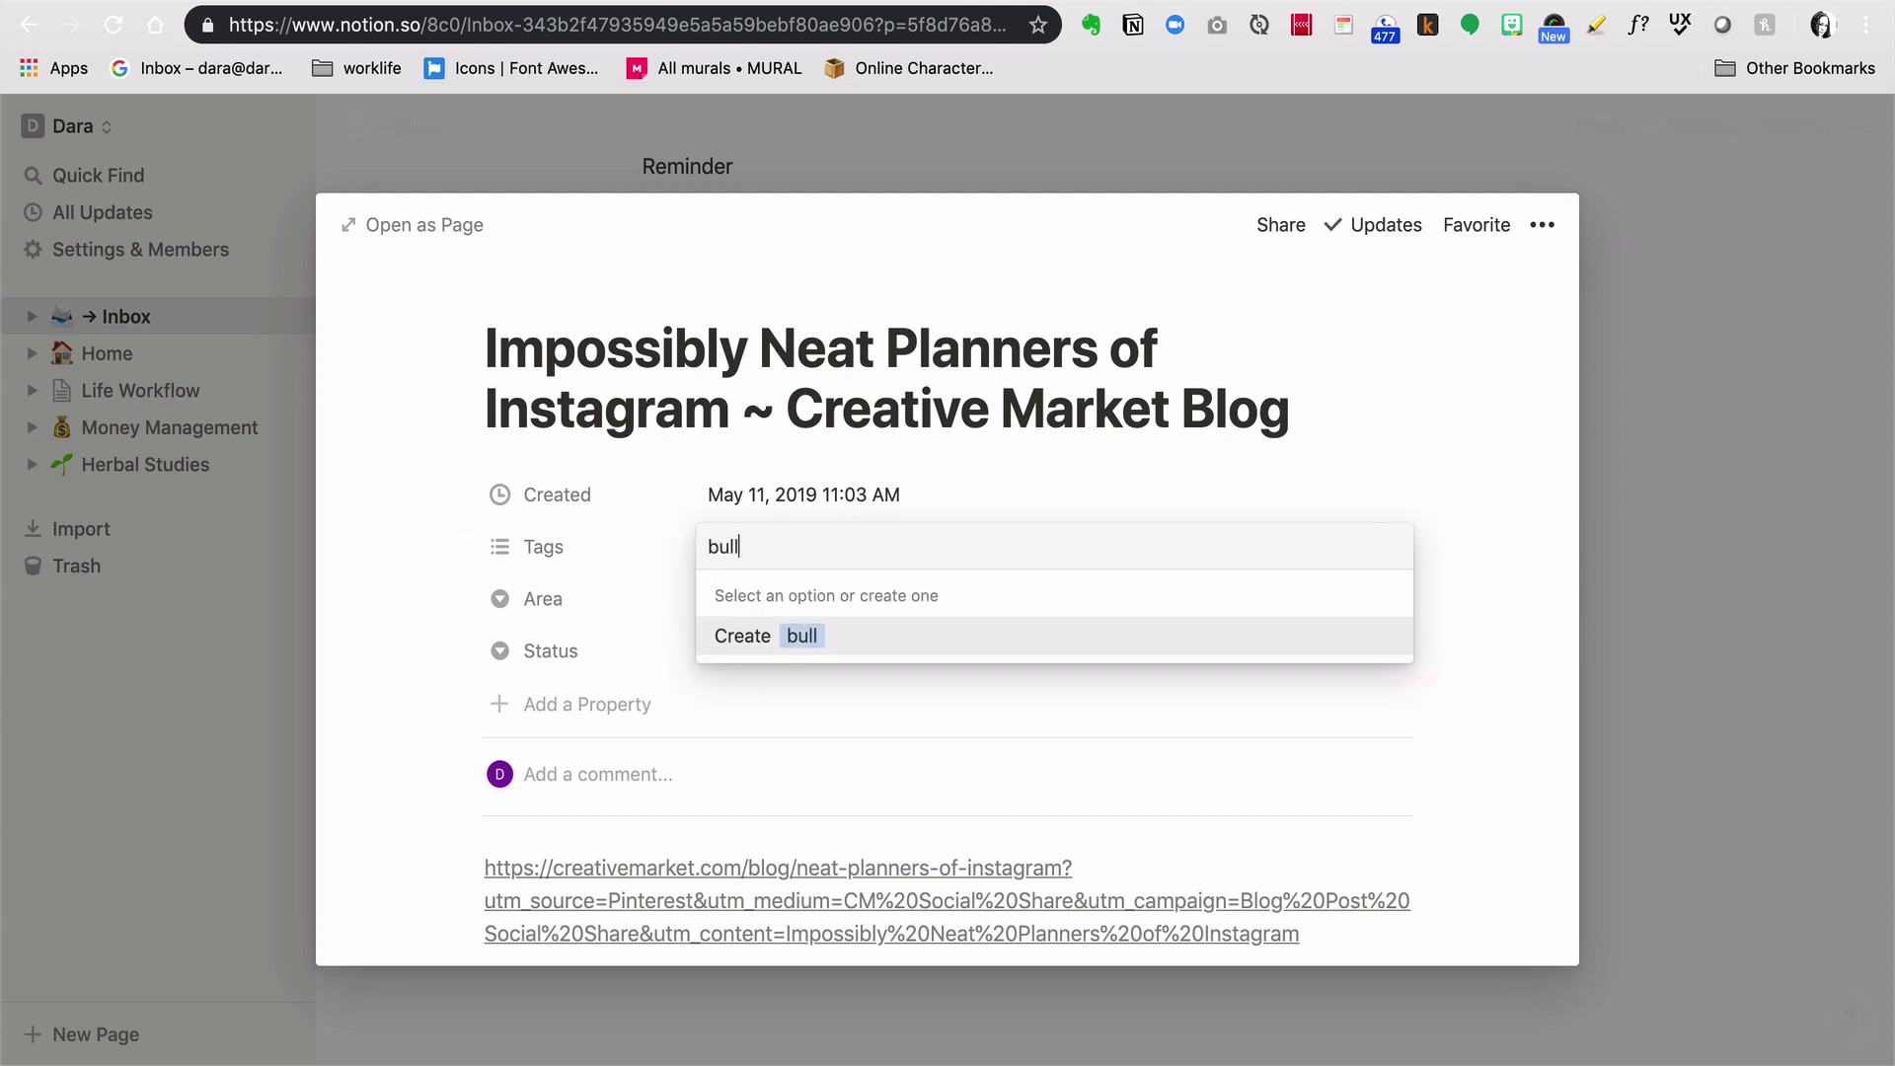
pyautogui.write('et journalling')
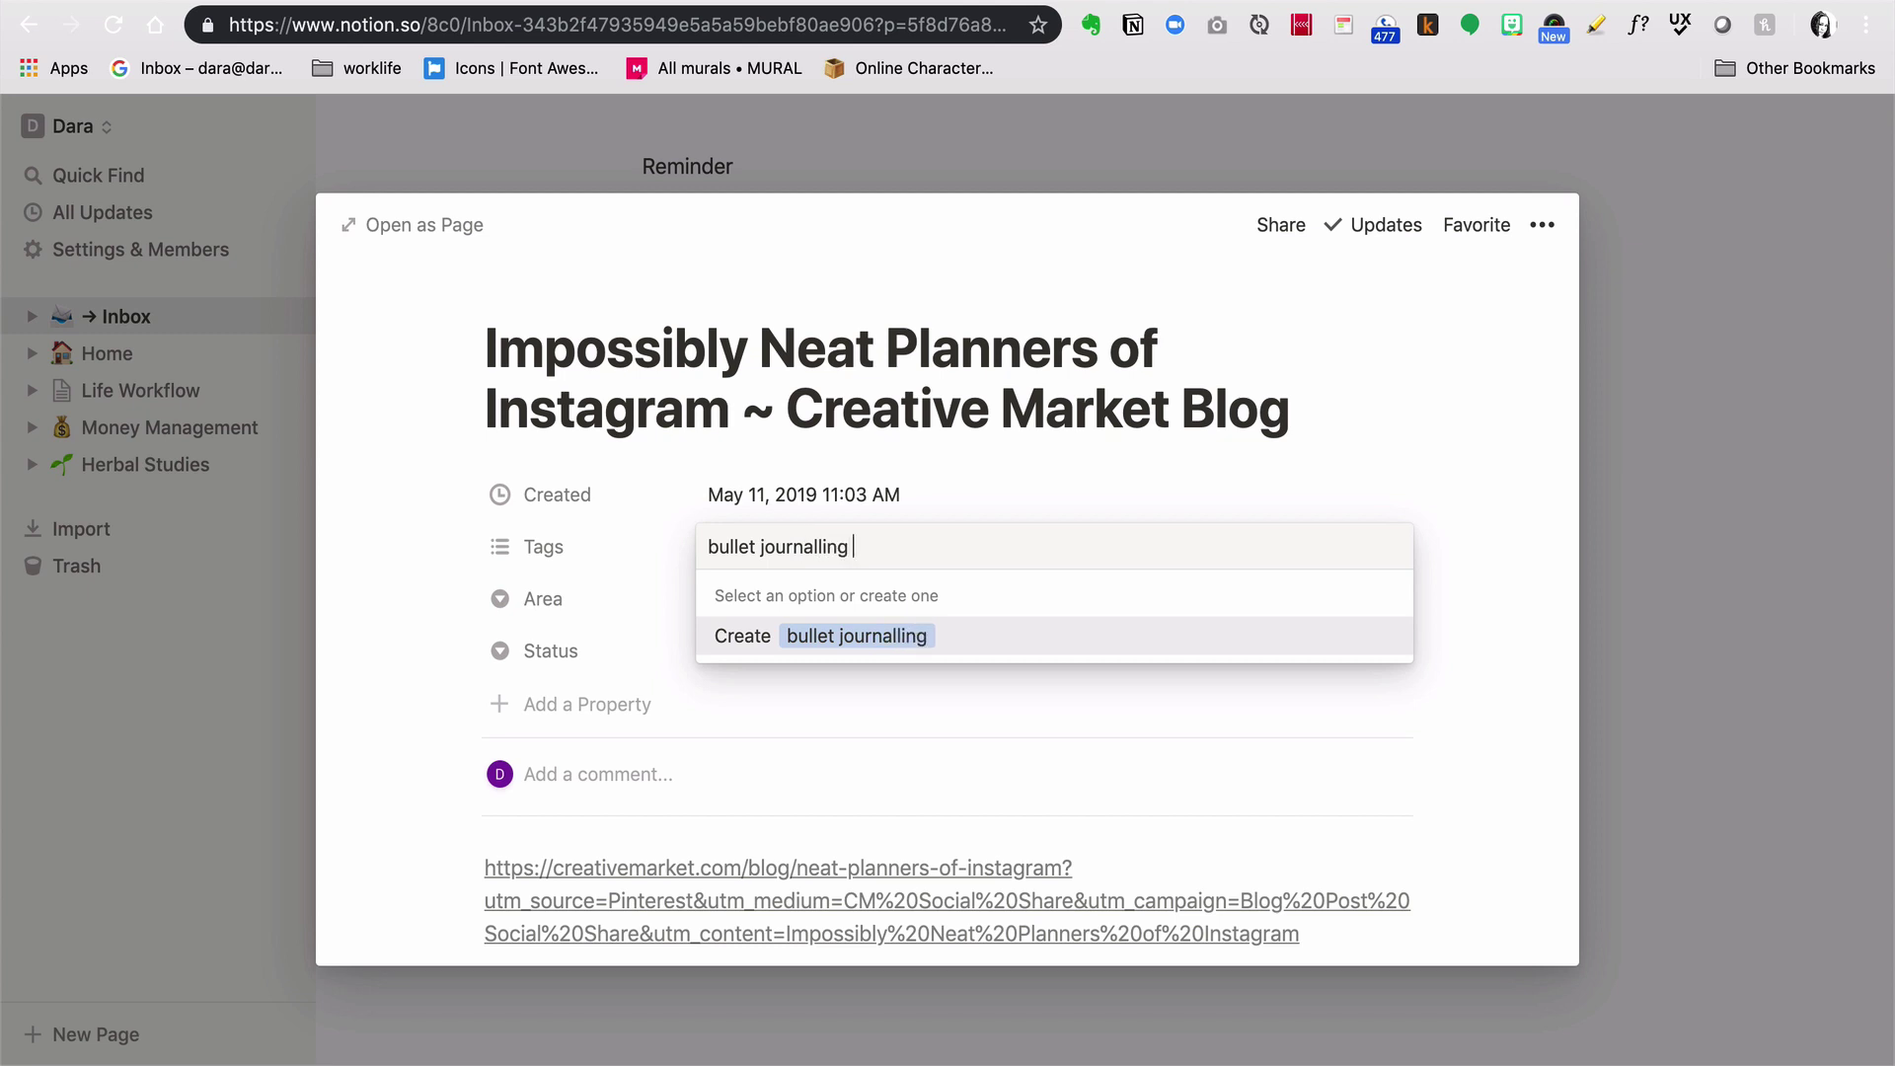
pyautogui.press('Return')
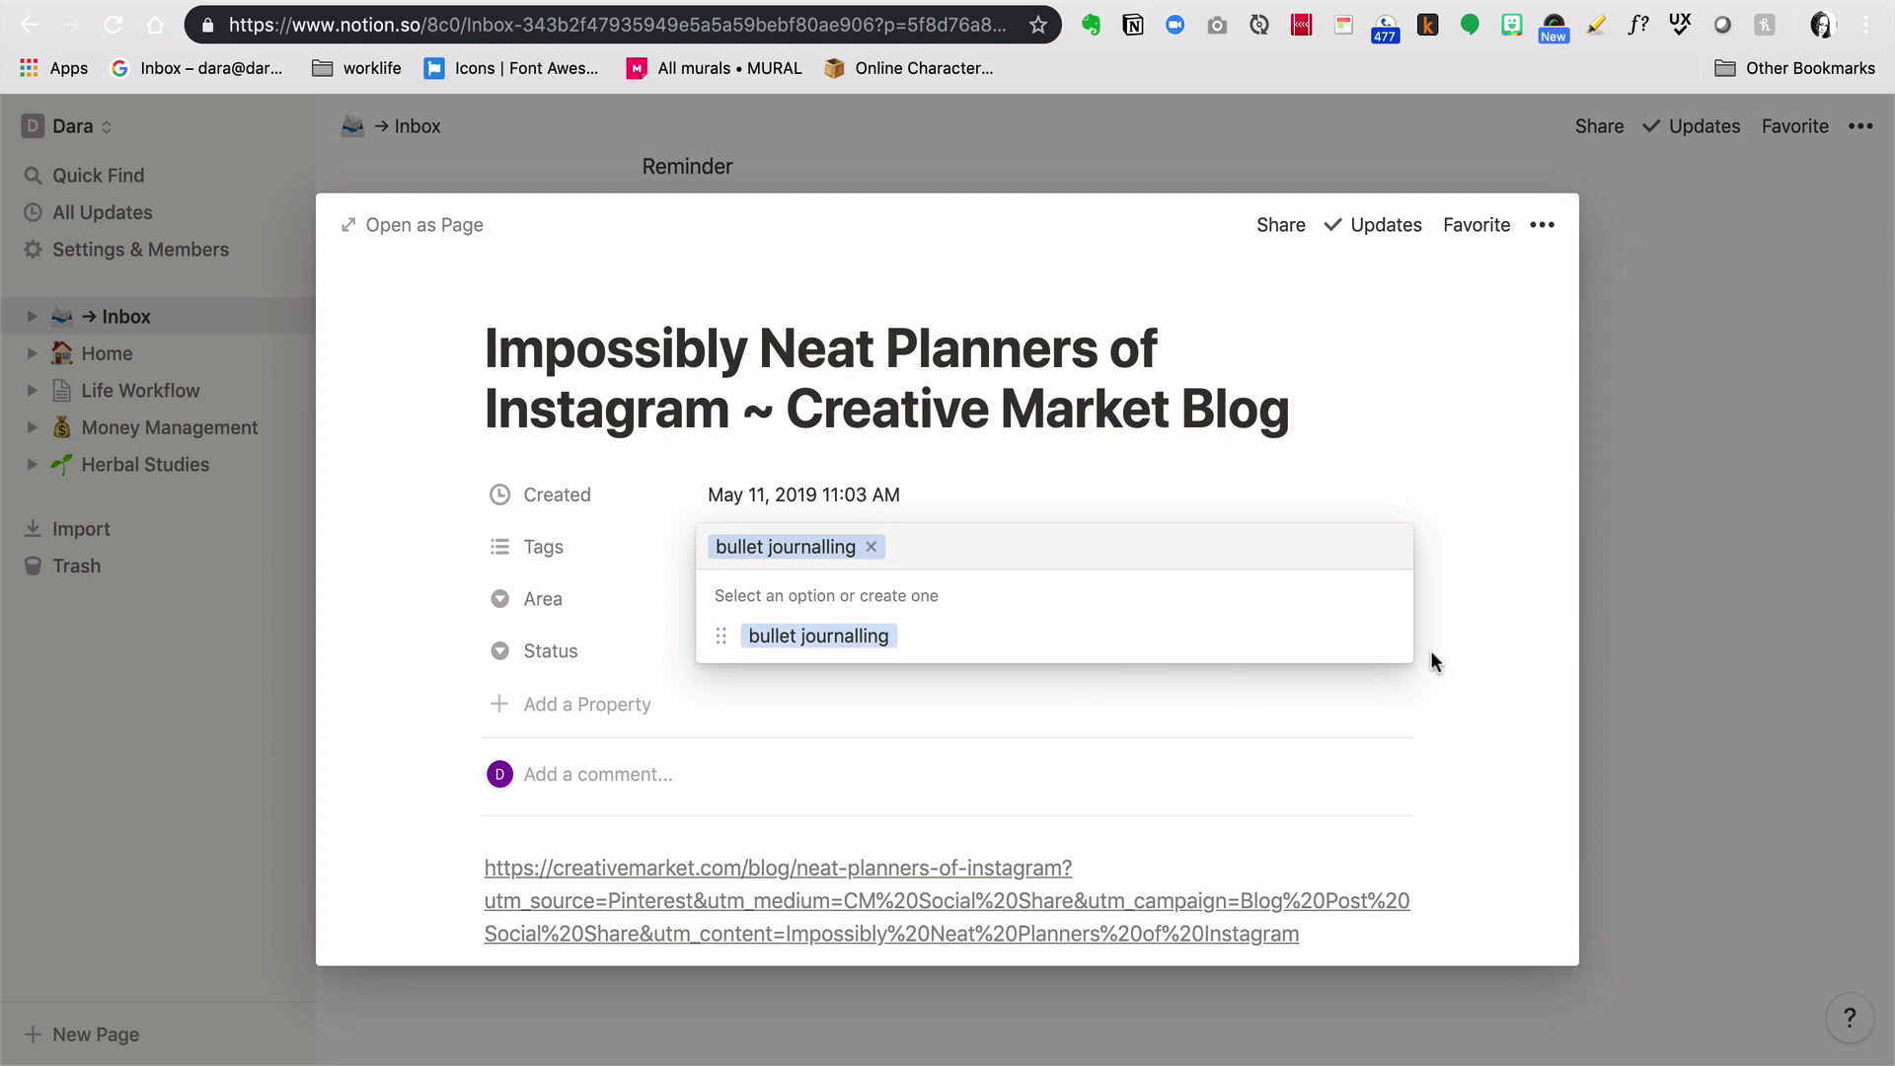
pyautogui.click(1383, 636)
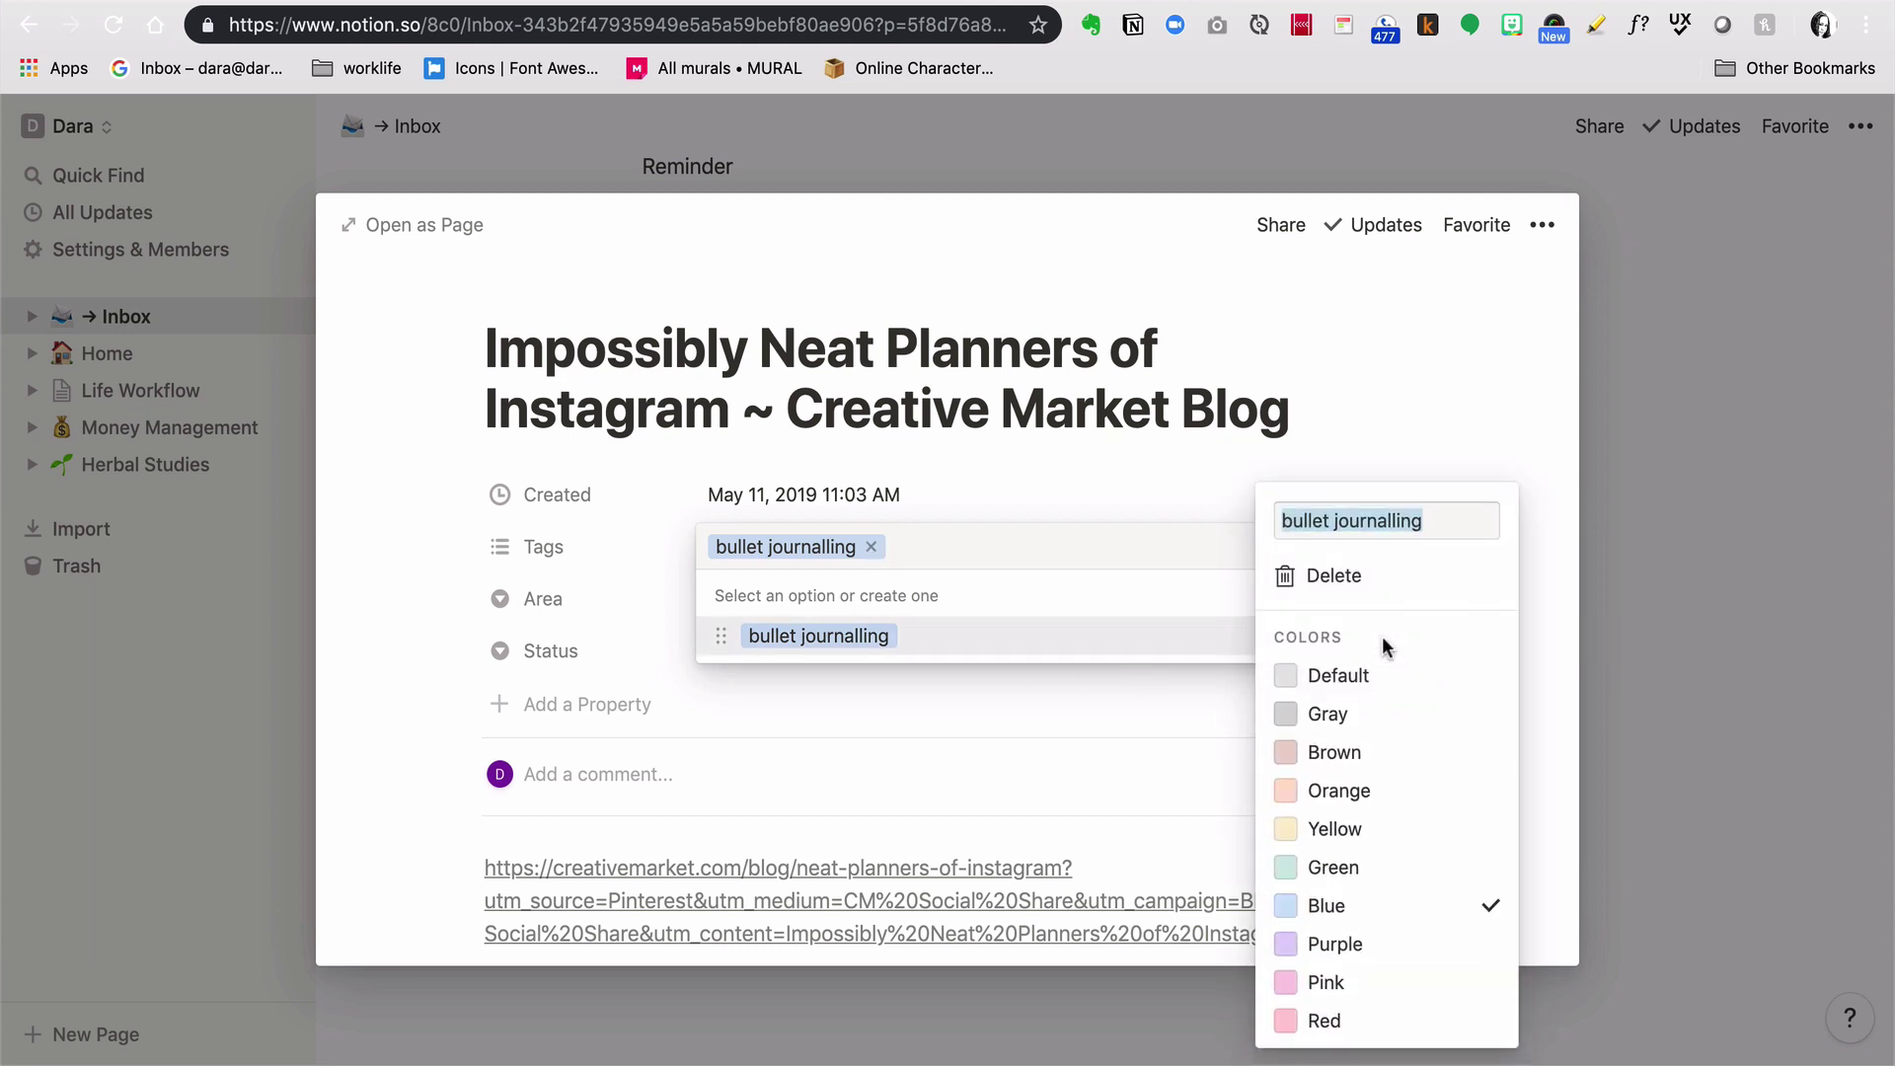
pyautogui.click(1395, 520)
pyautogui.press('BackSpace')
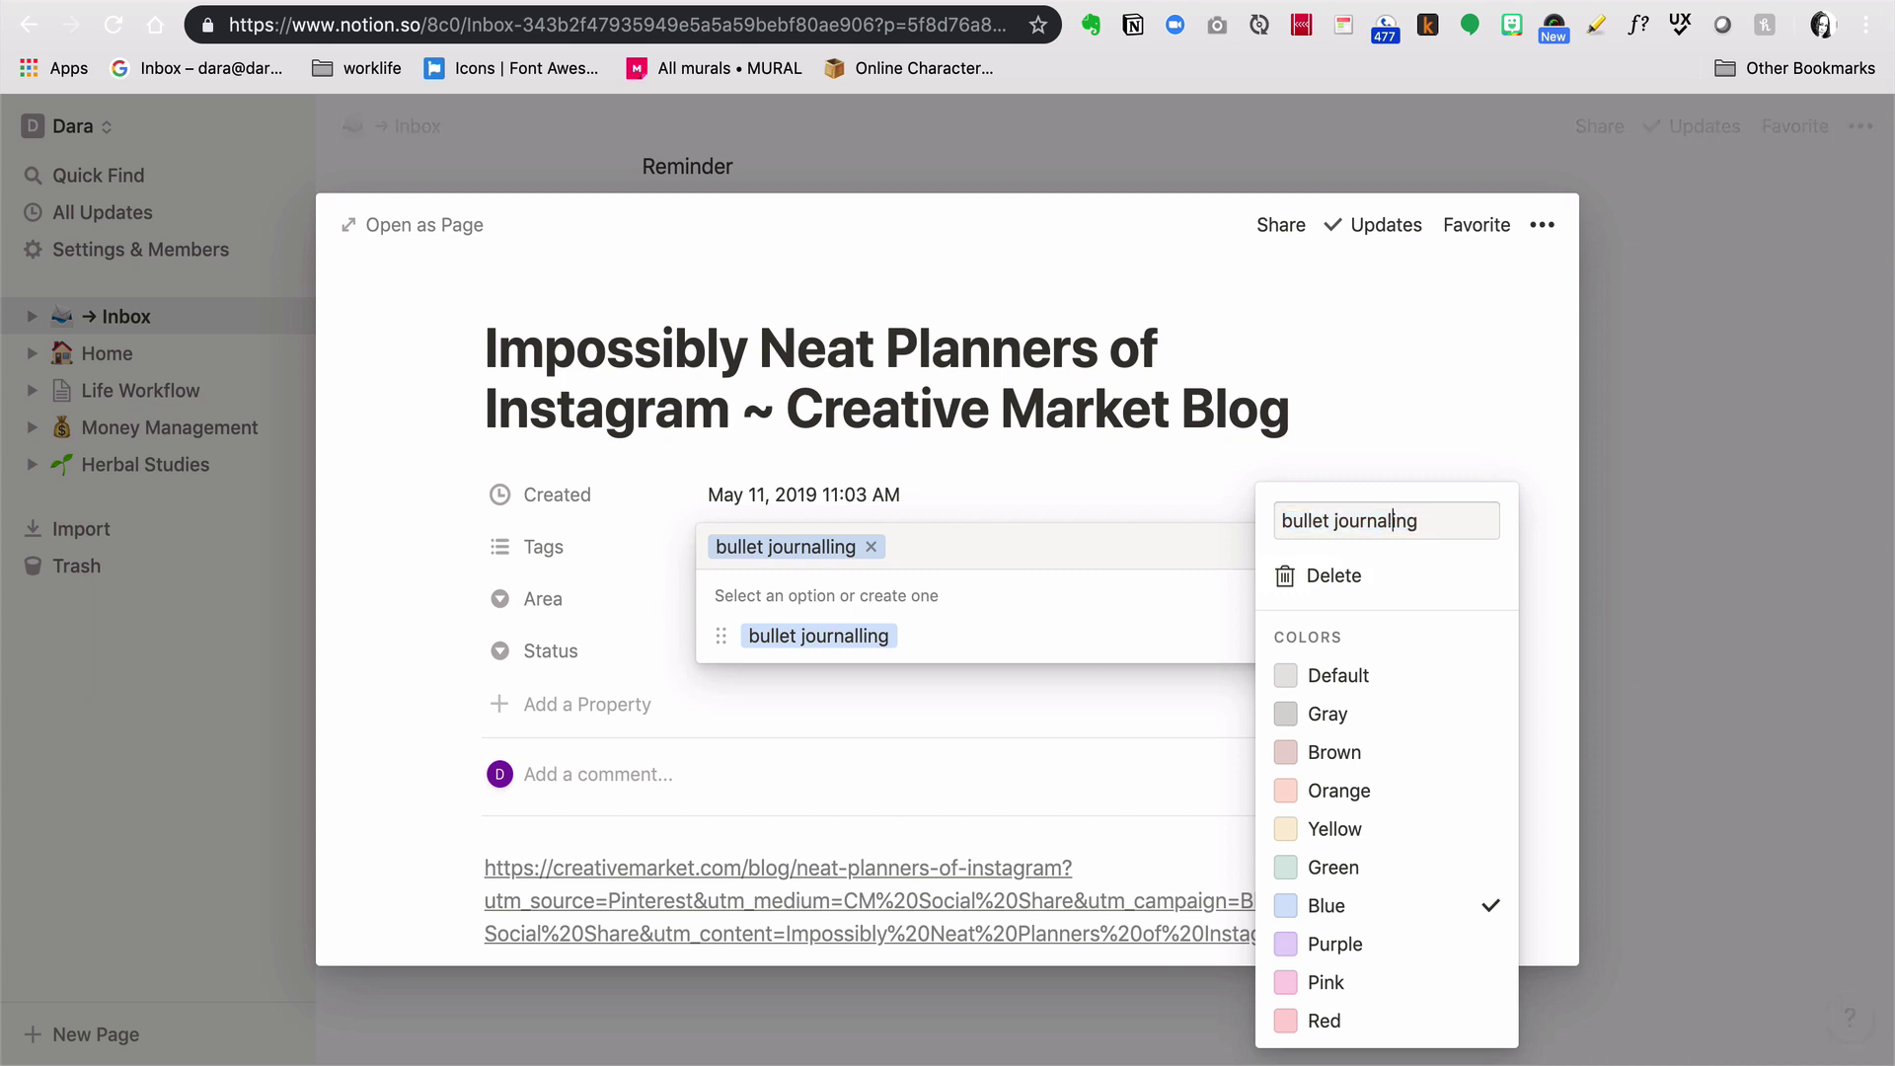
pyautogui.press('Escape')
pyautogui.click(1252, 462)
pyautogui.click(1589, 517)
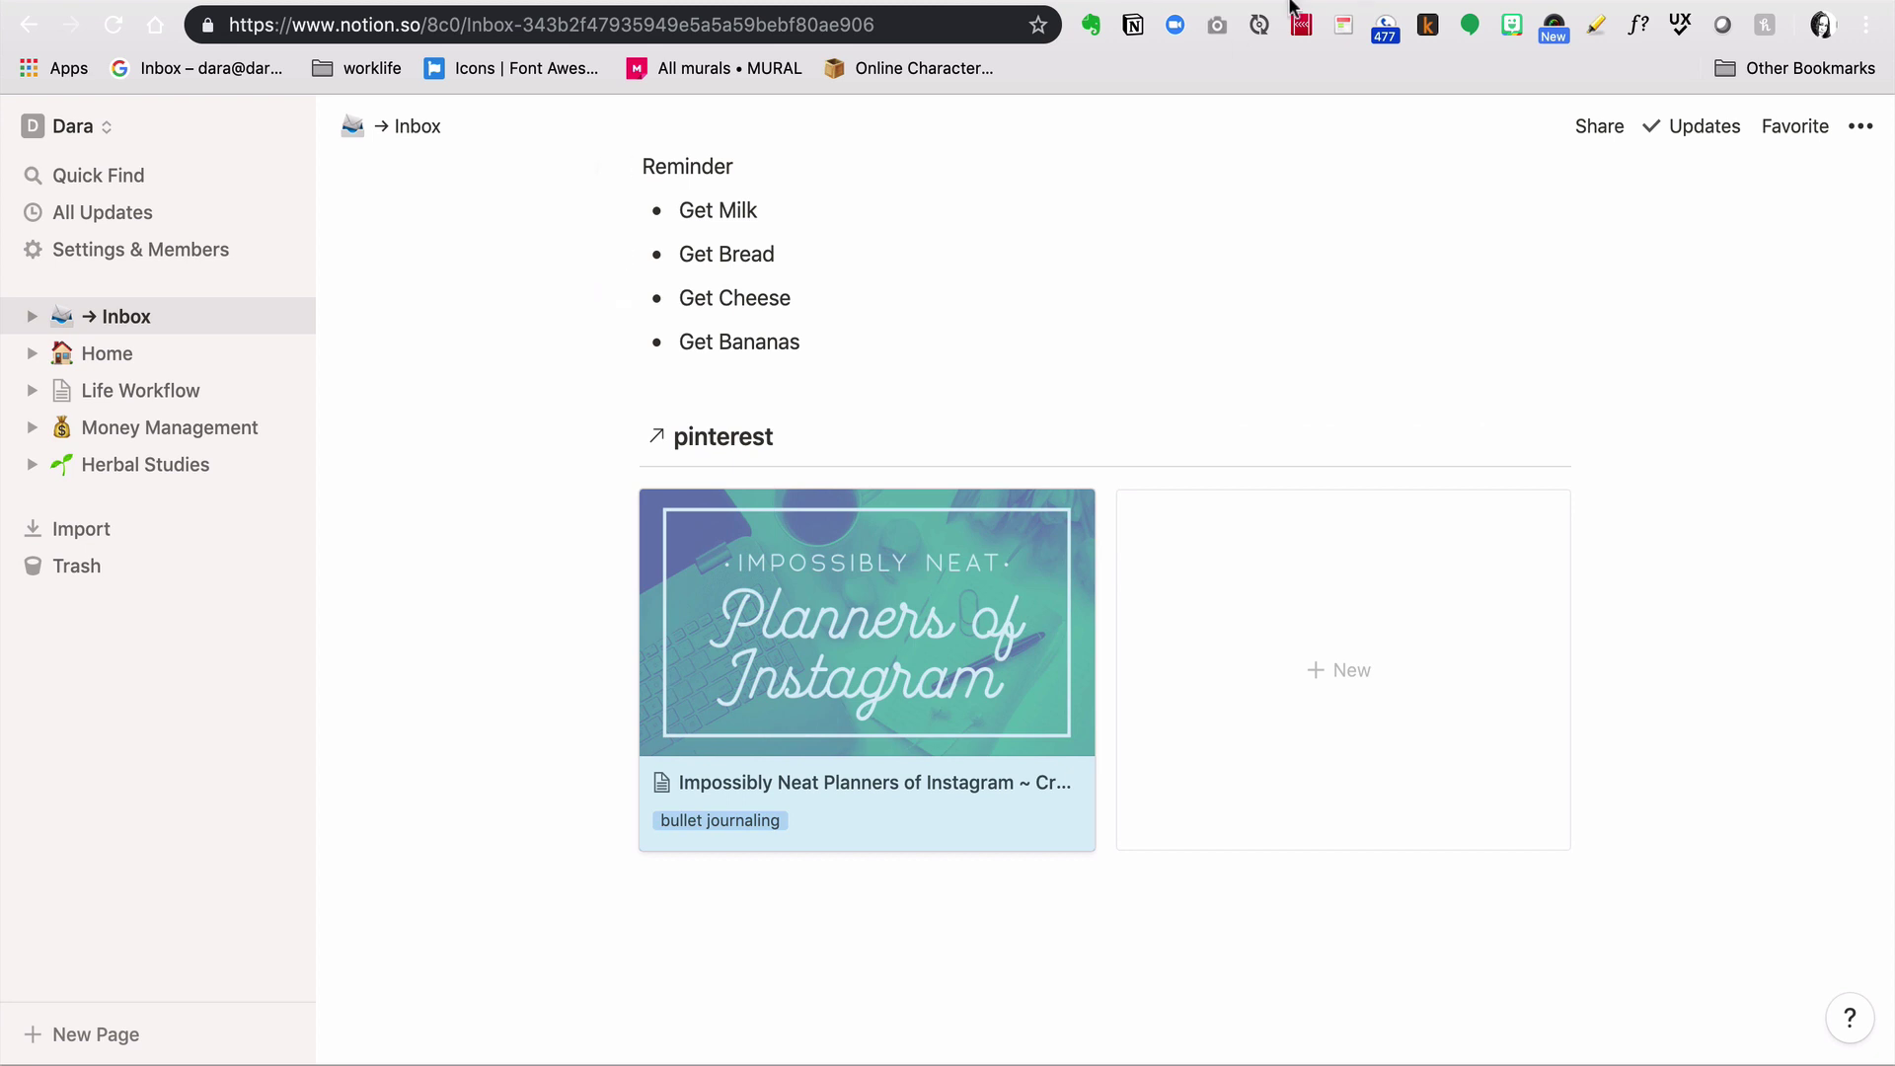
# Step: Clip the Ginger Chamomile Cookies article into Herbal Studies, then move to the Lemon Lavender Fizz tab
pyautogui.scroll(5, 1159, 330)
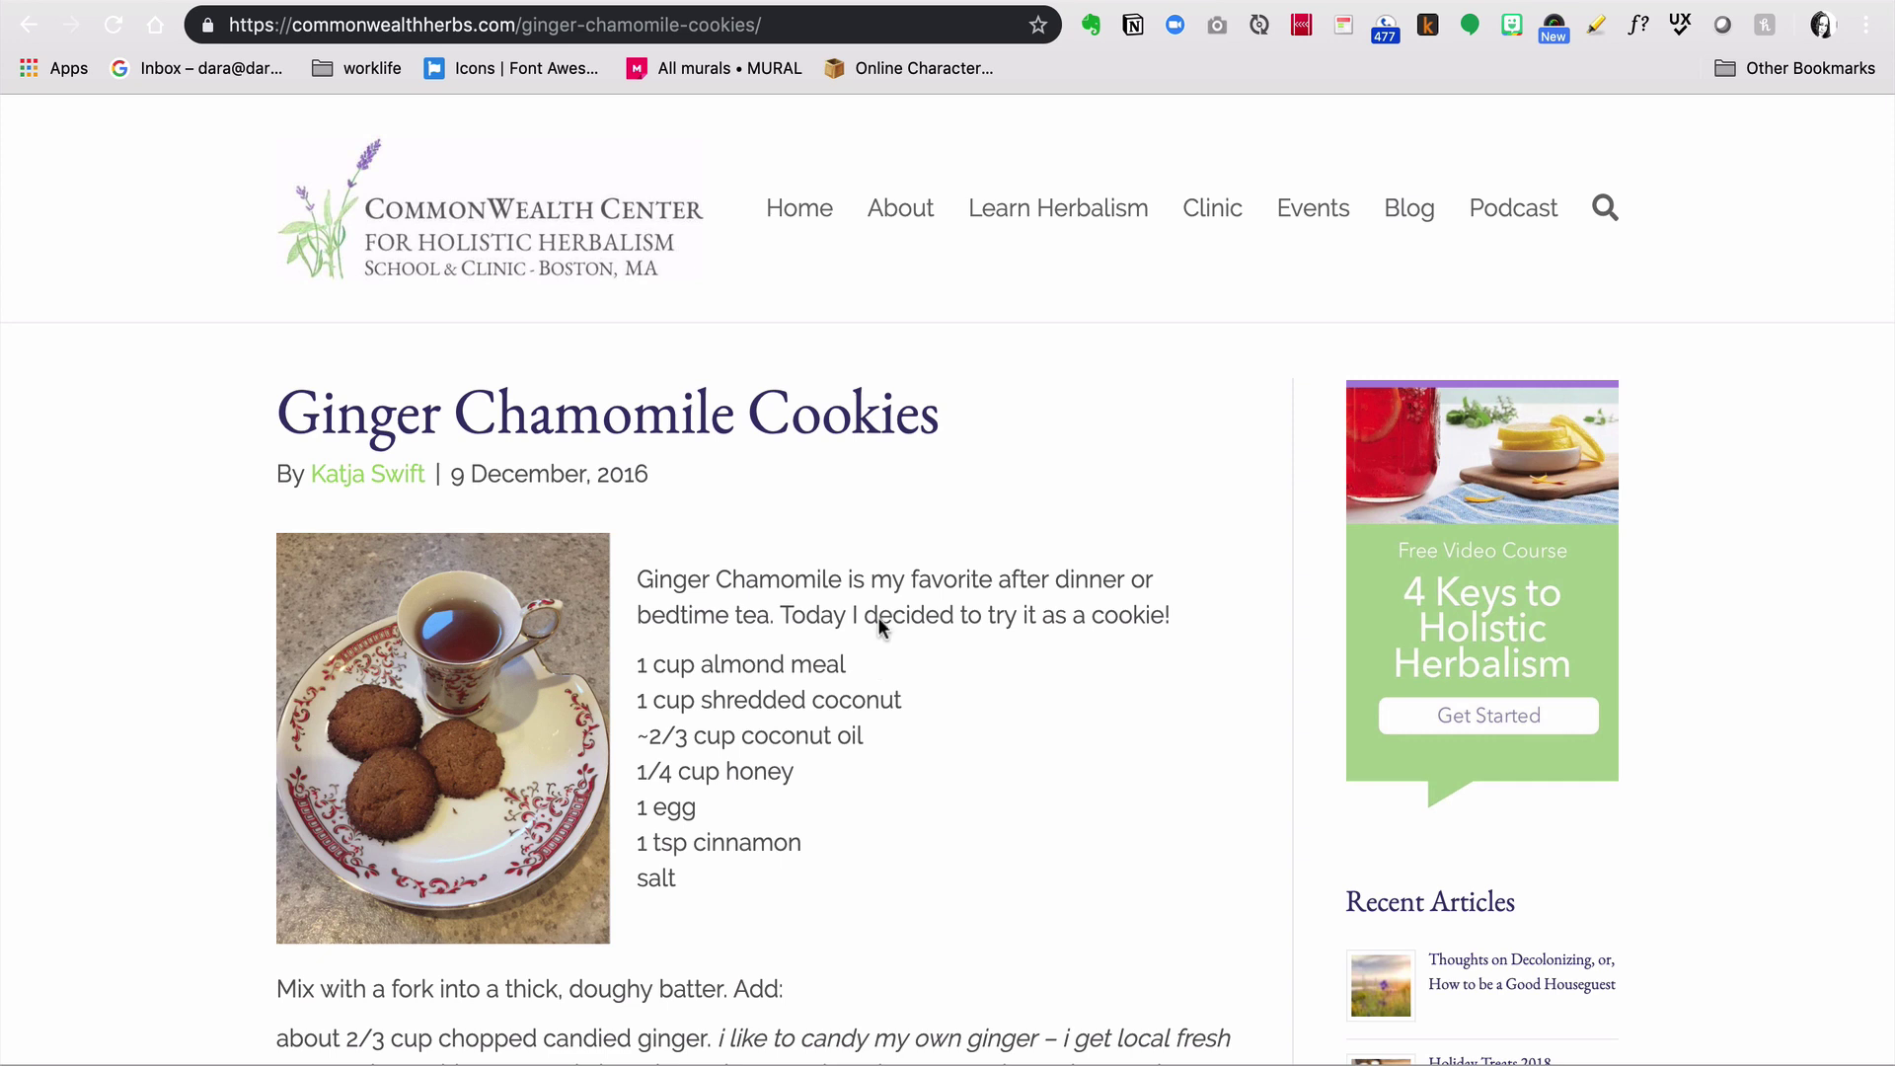
pyautogui.click(1133, 26)
pyautogui.click(1086, 255)
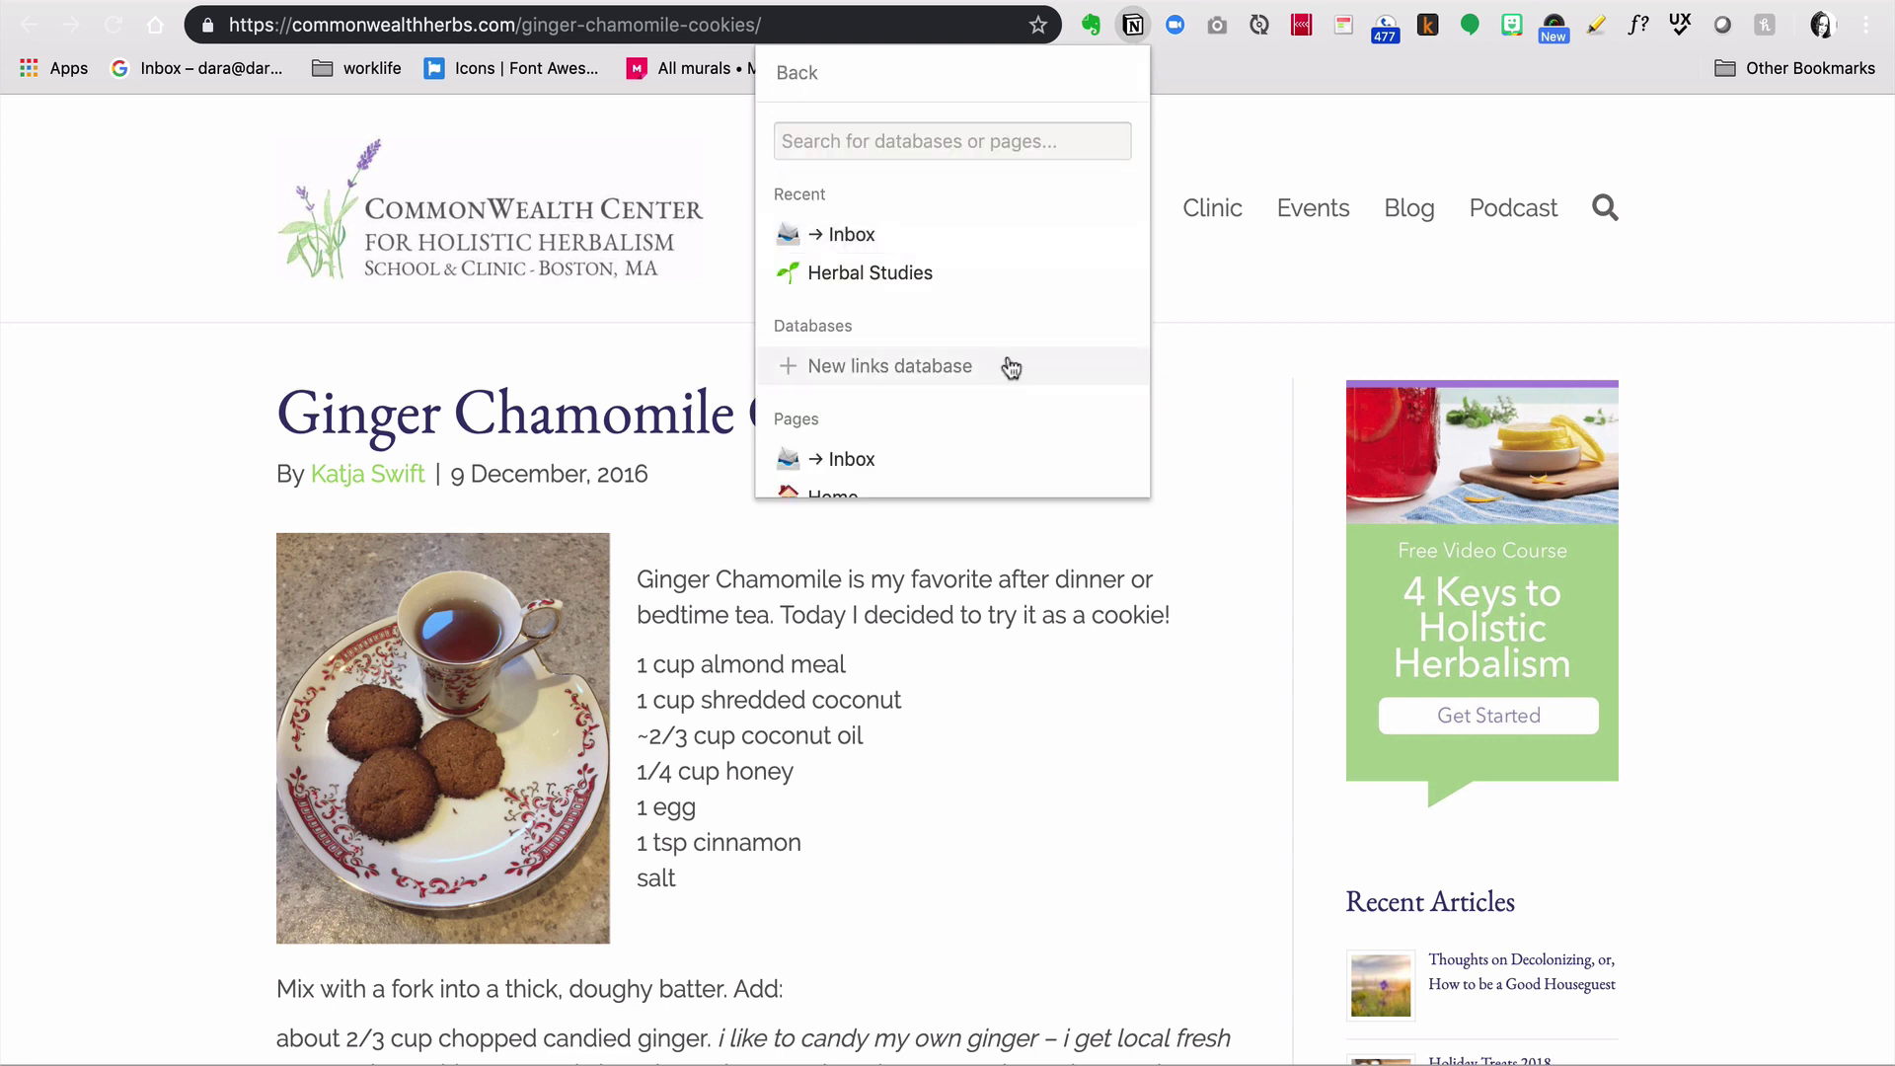
pyautogui.click(1003, 279)
pyautogui.click(871, 201)
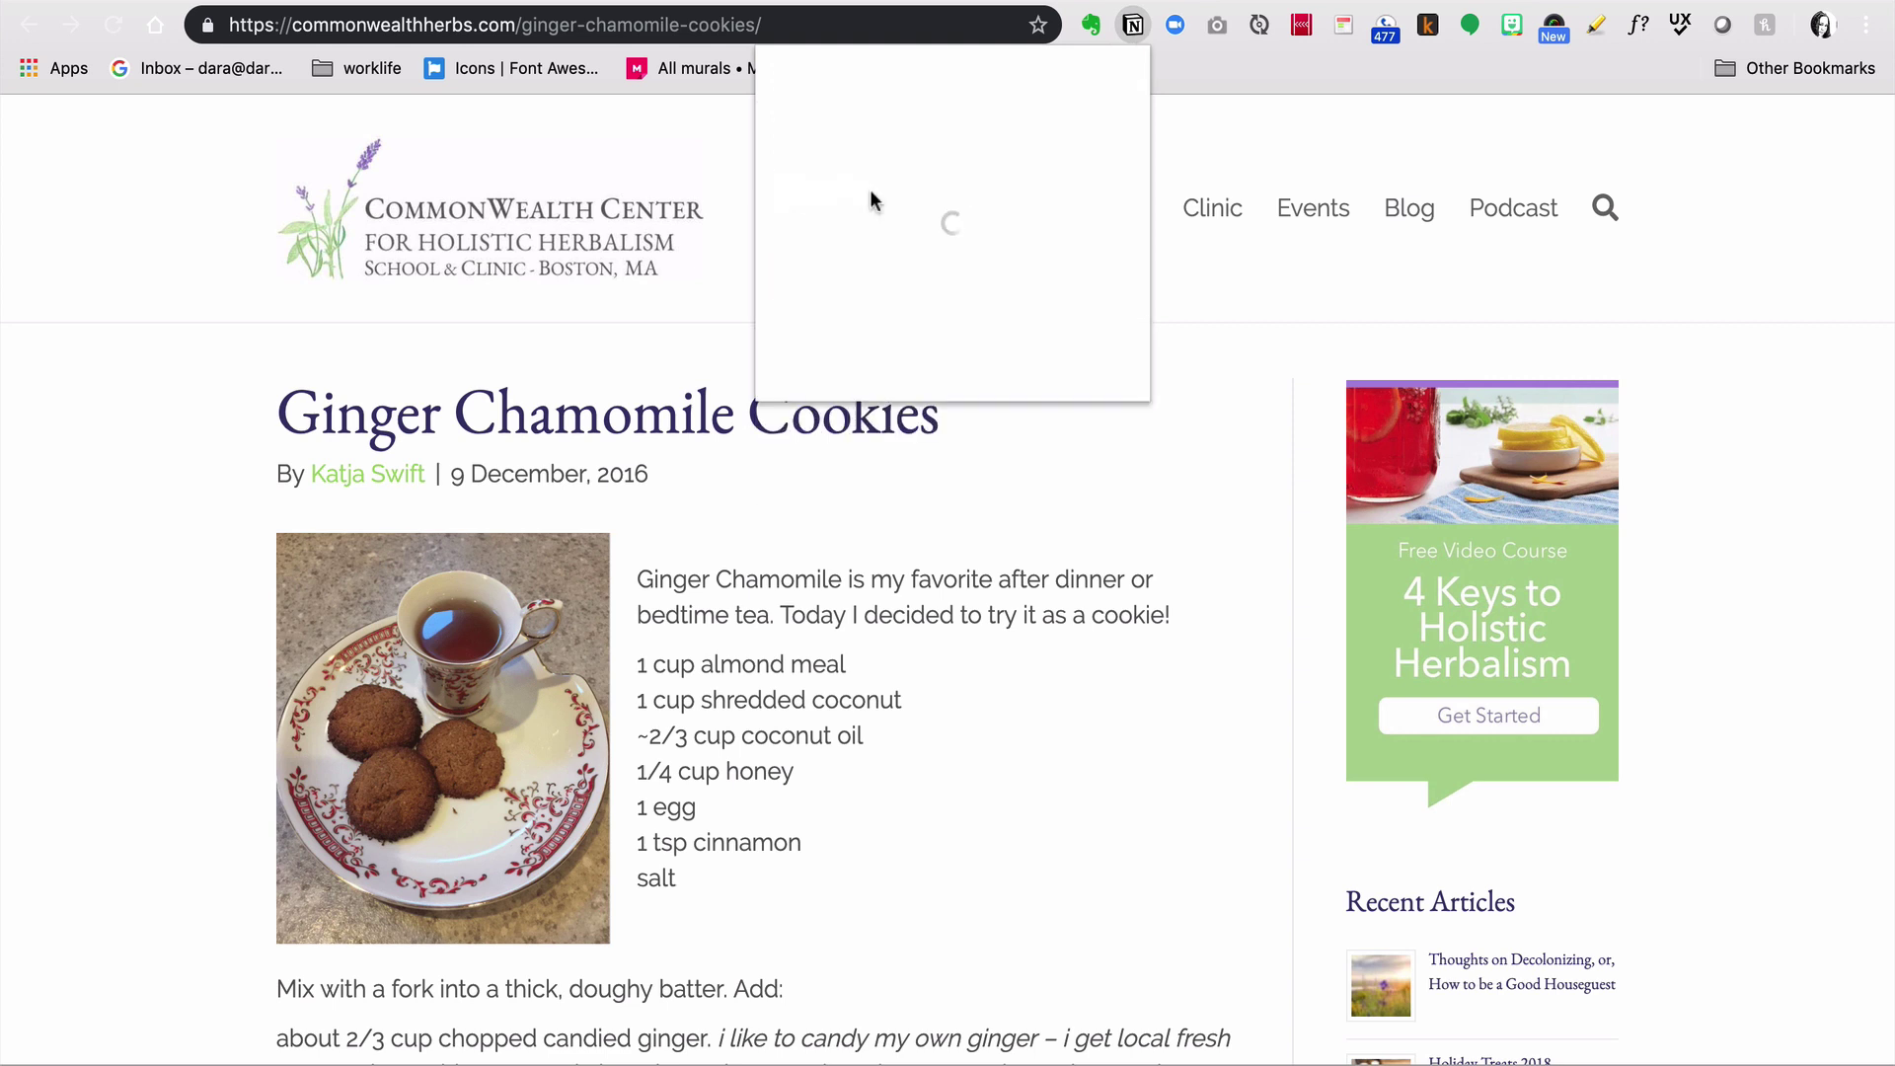
pyautogui.click(963, 467)
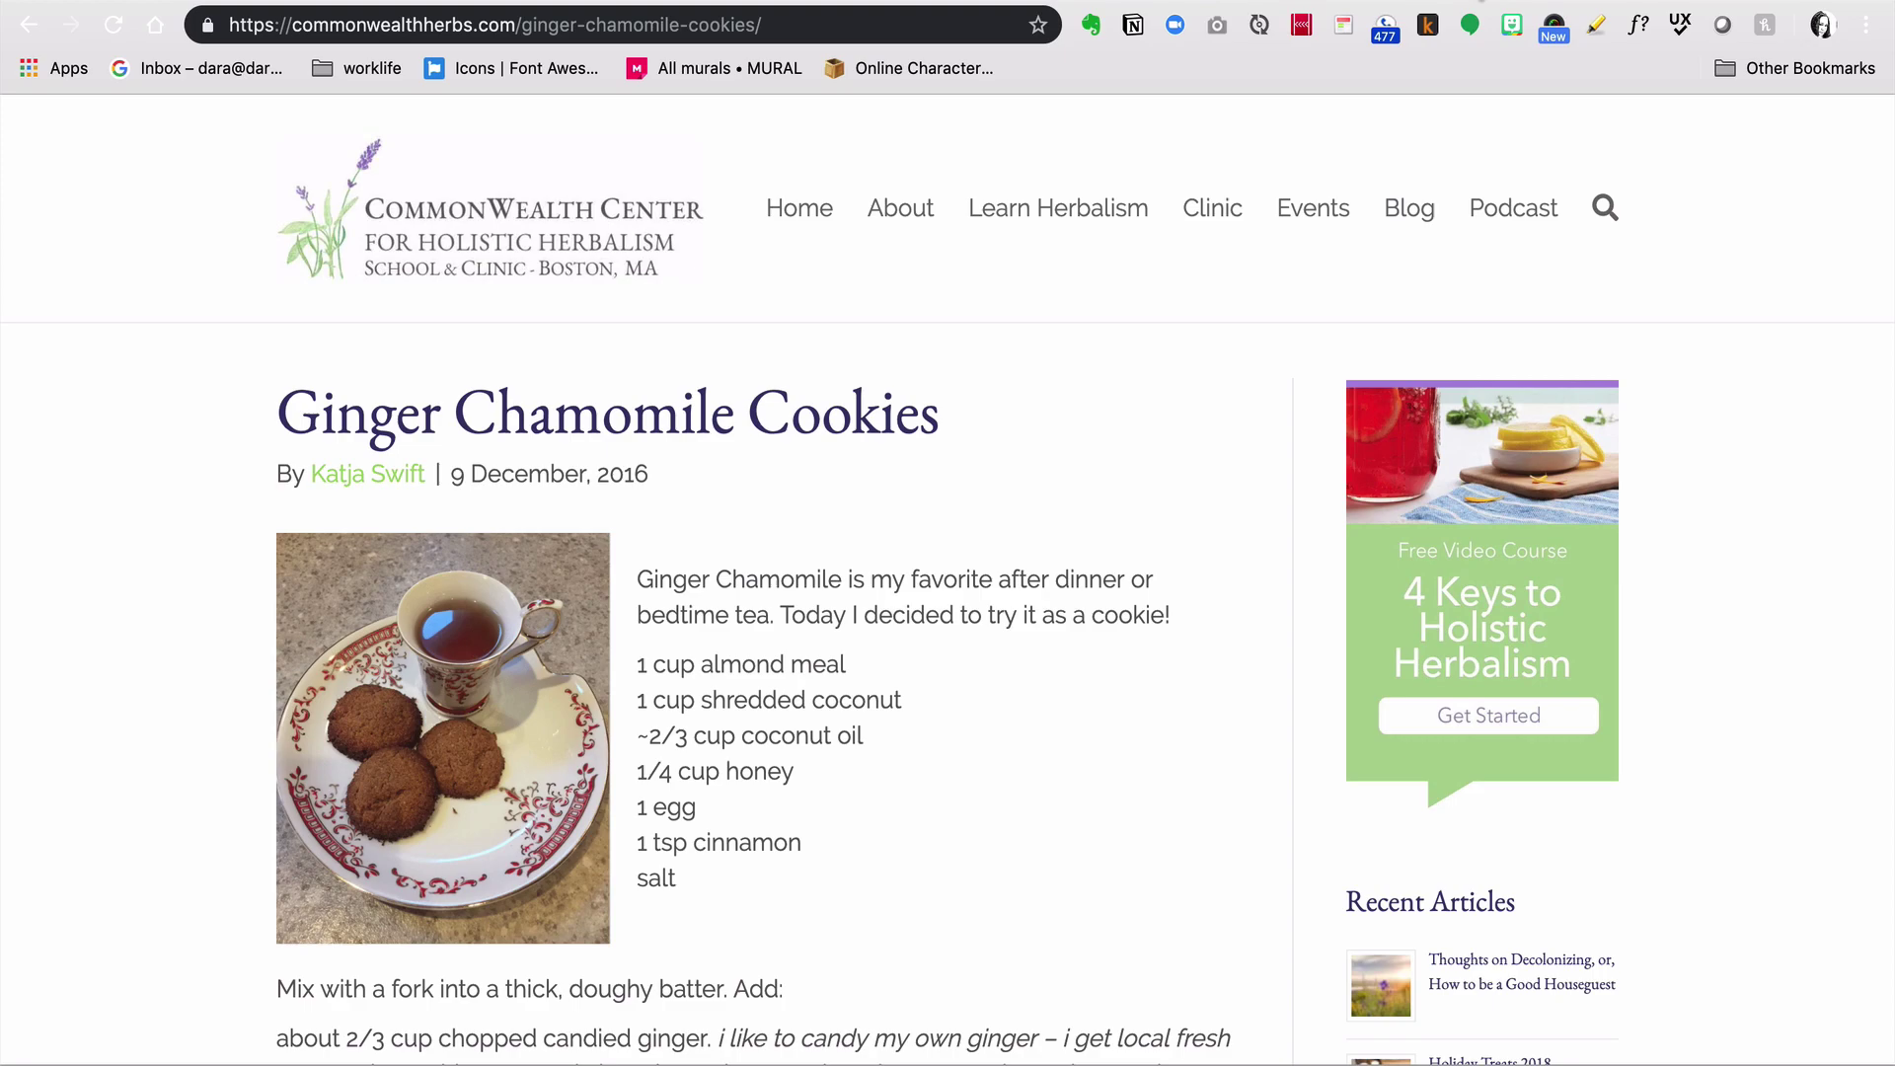
pyautogui.hotkey('ctrl', 'Tab')
# Step: Scroll through the Lemon Lavender Fizz Herbal Soda article and save it to Notion with the Web Clipper
pyautogui.scroll(10, 1241, 341)
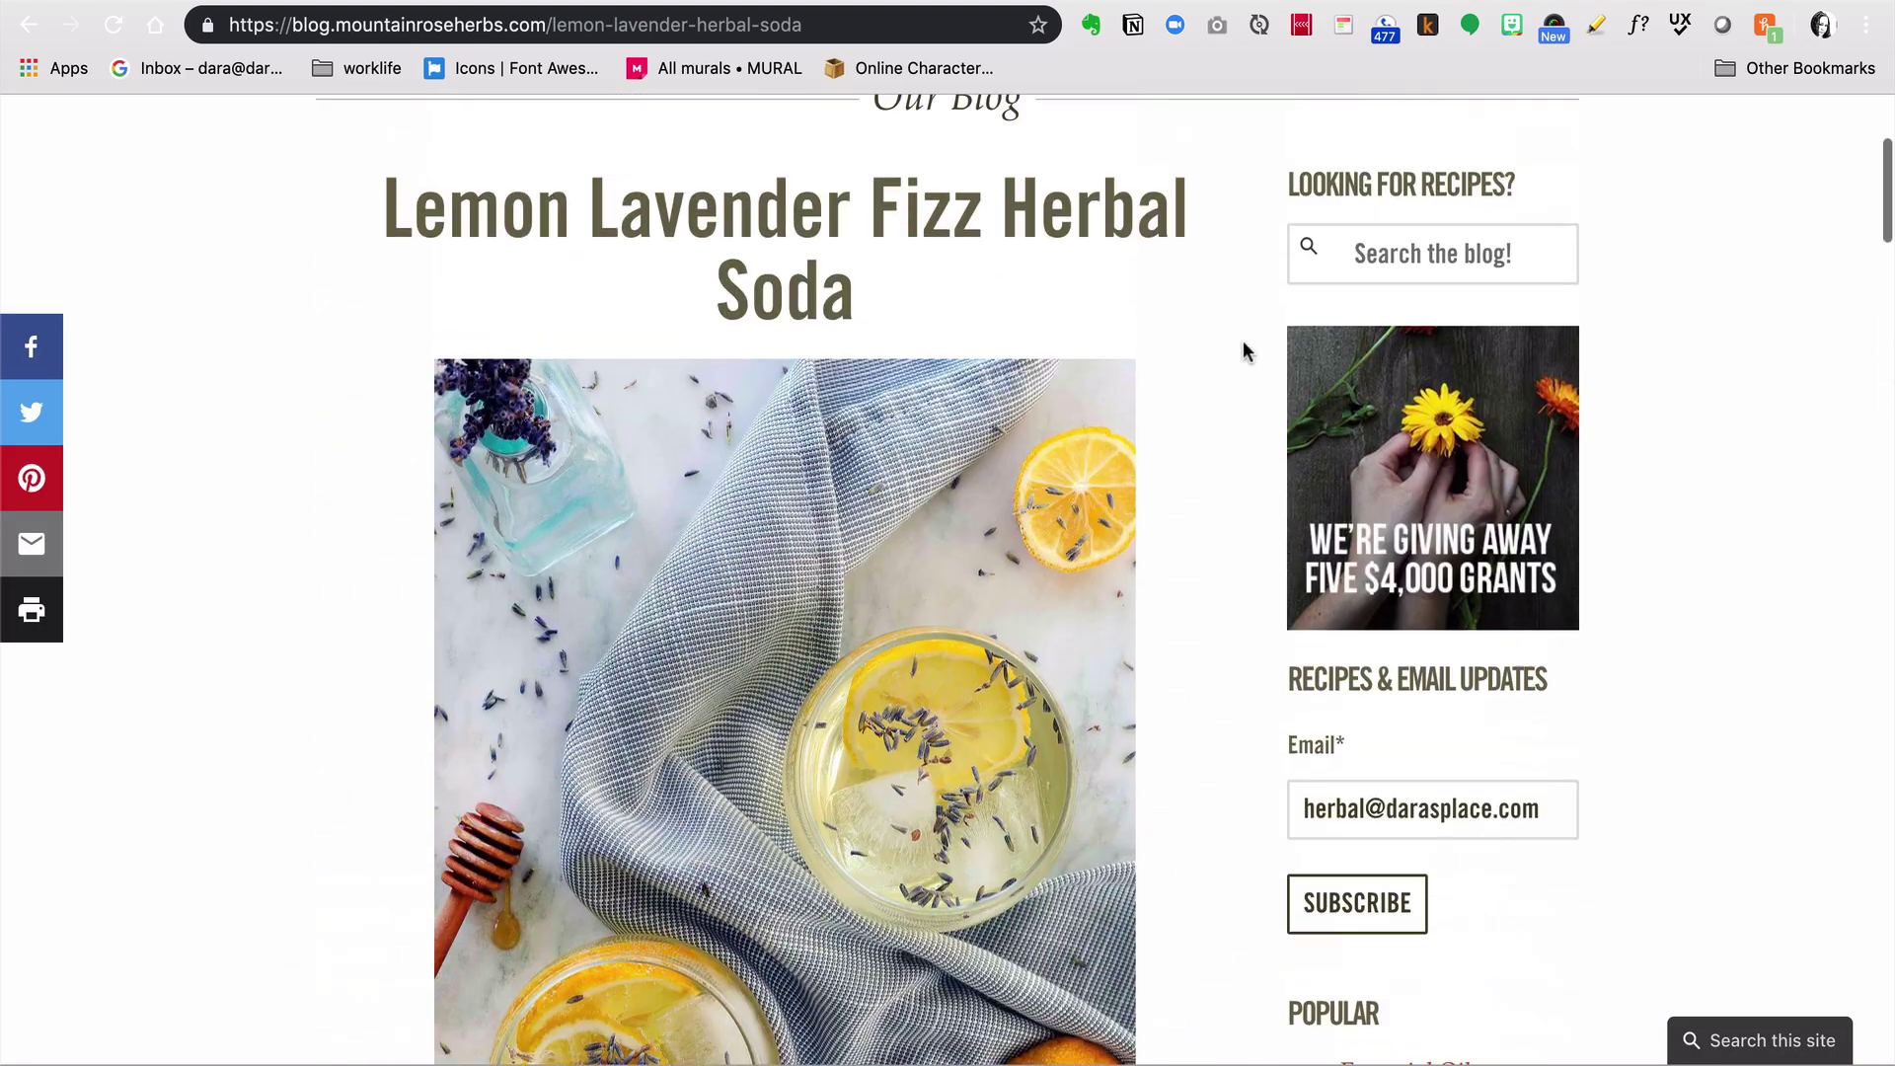
pyautogui.scroll(-4, 1243, 348)
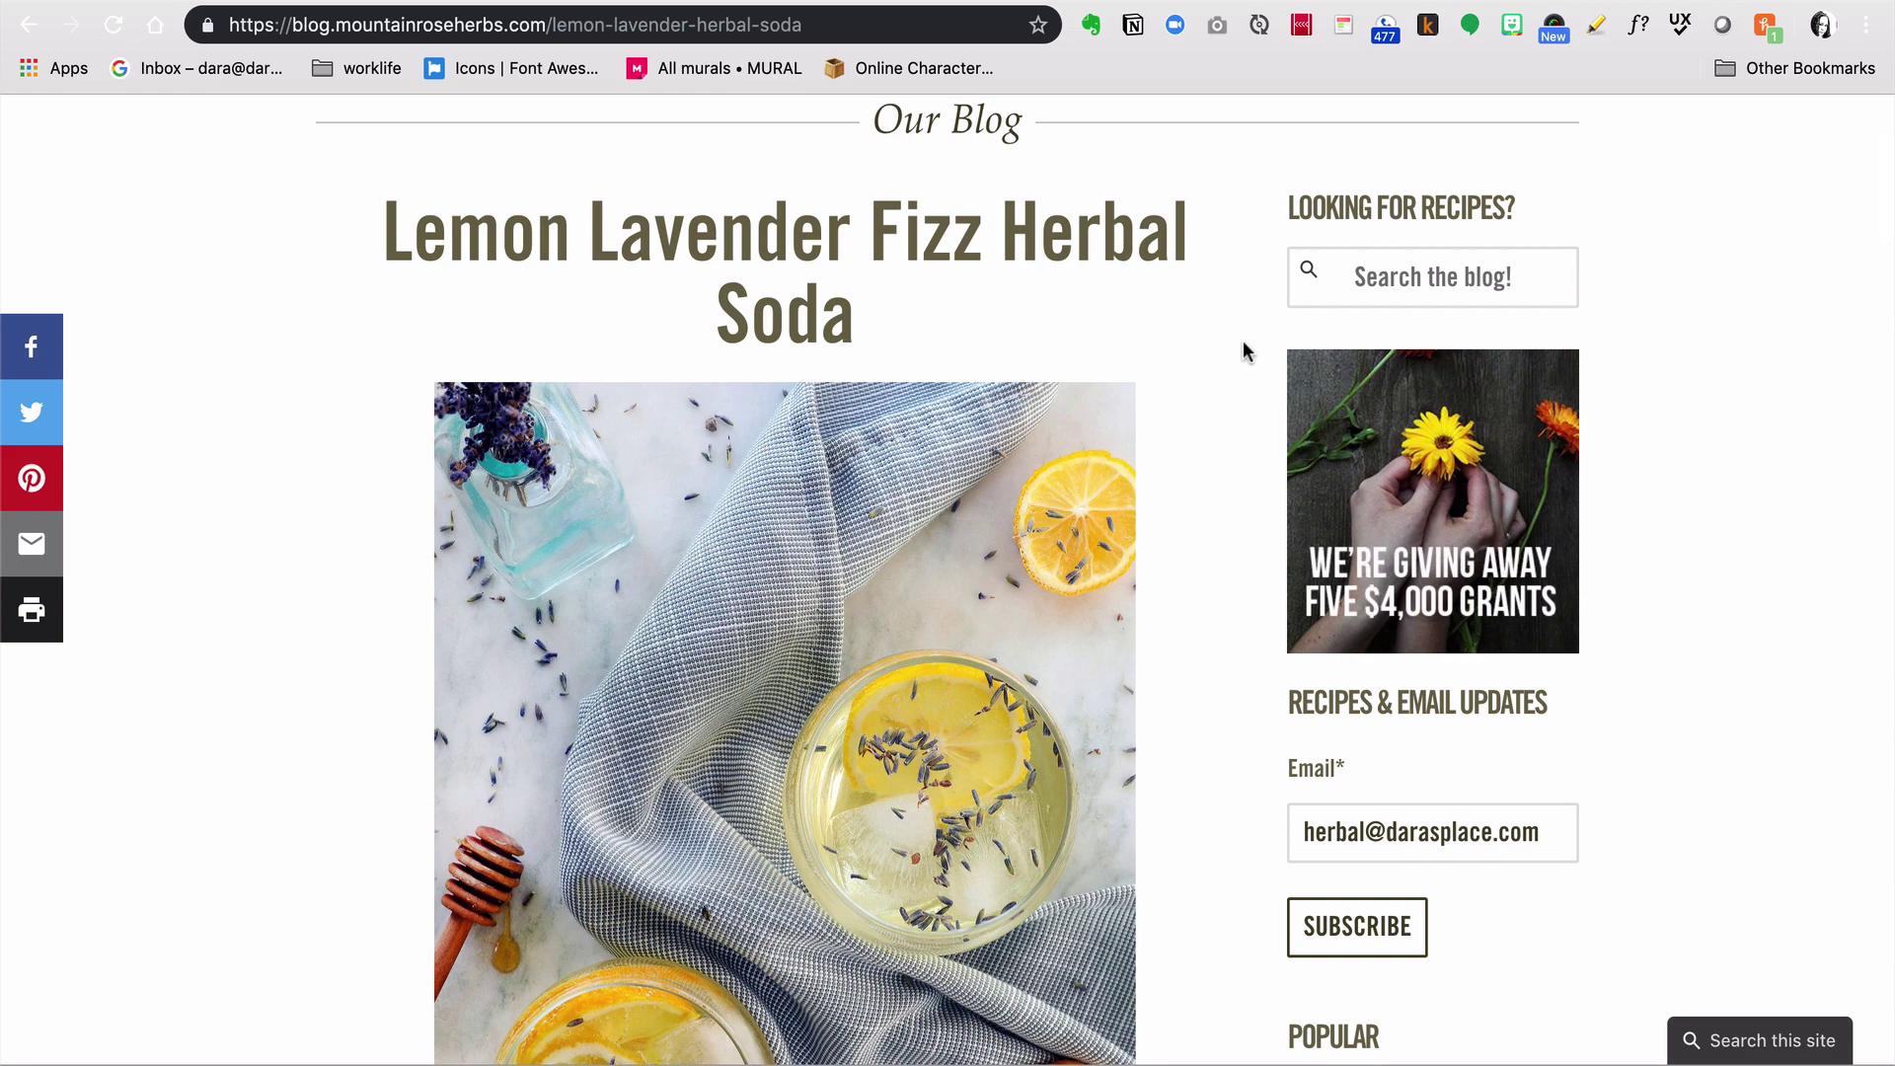
pyautogui.scroll(-5, 1244, 352)
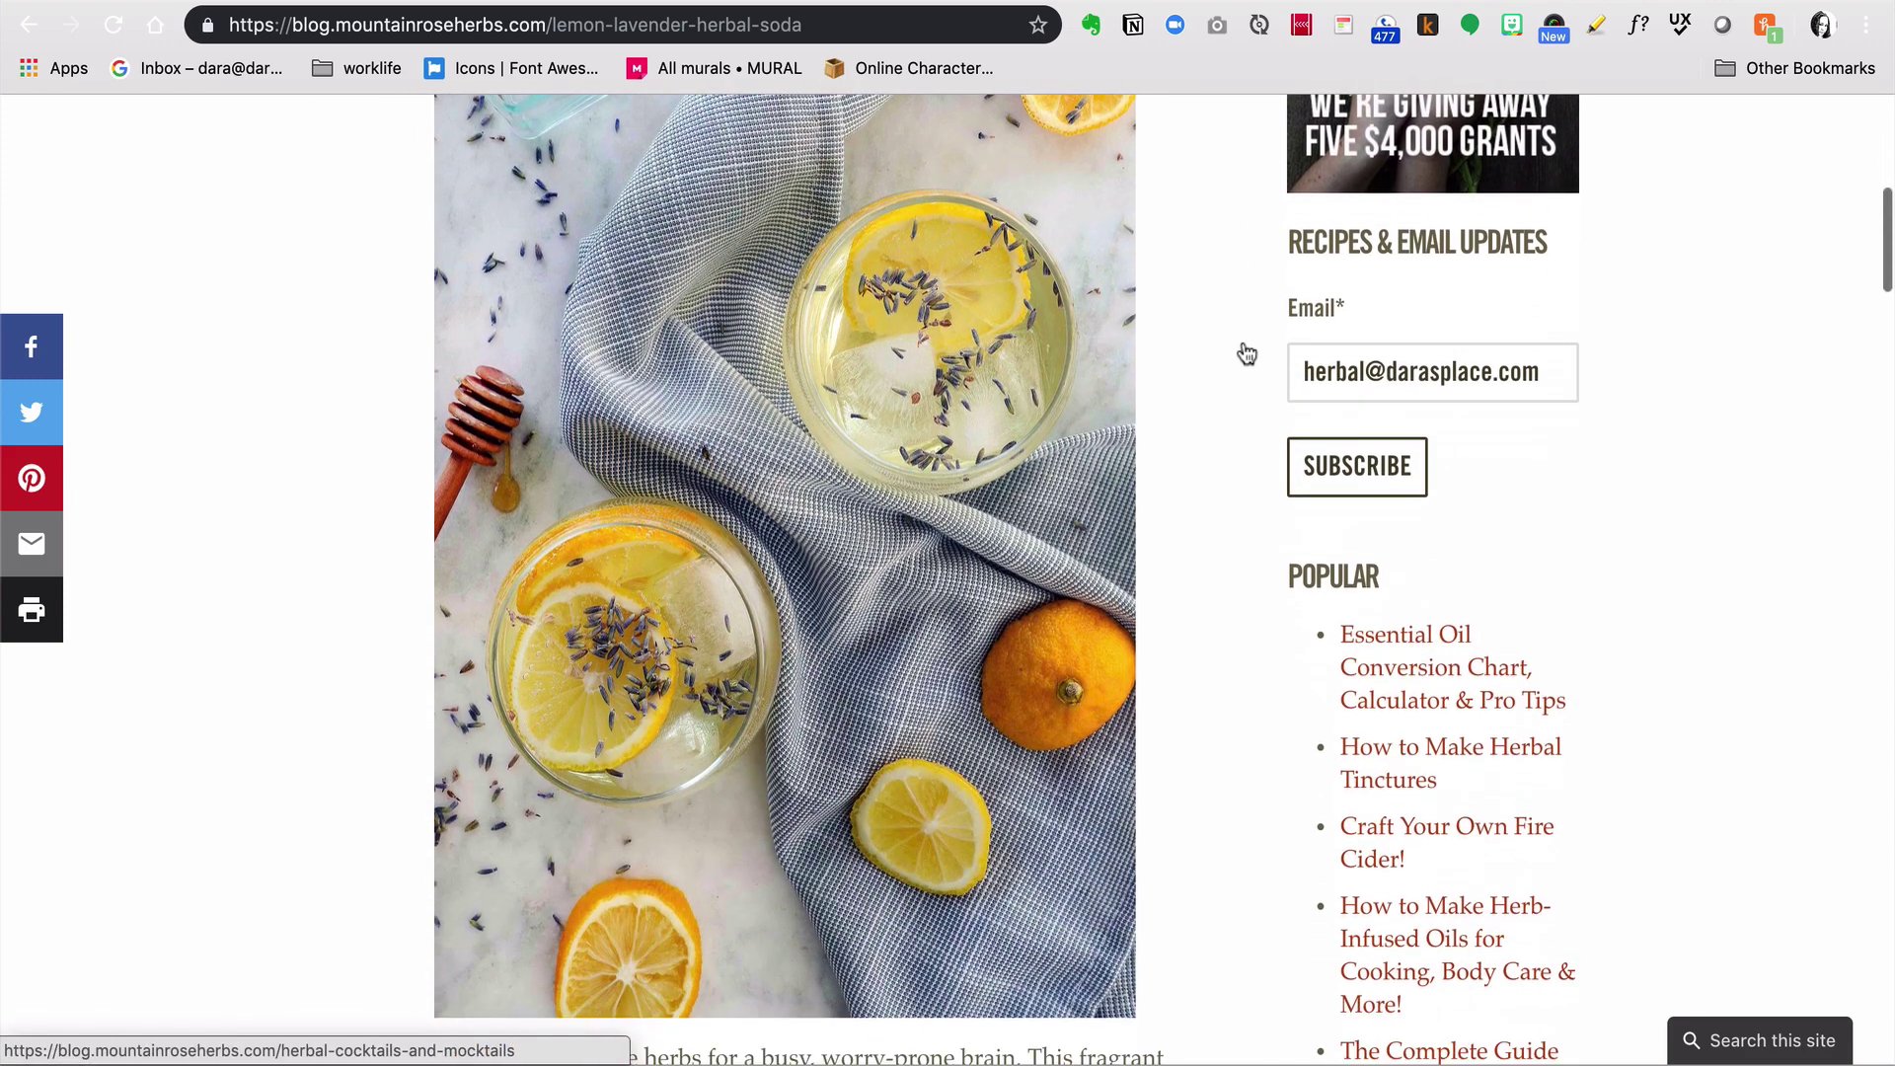
pyautogui.scroll(-7, 1246, 354)
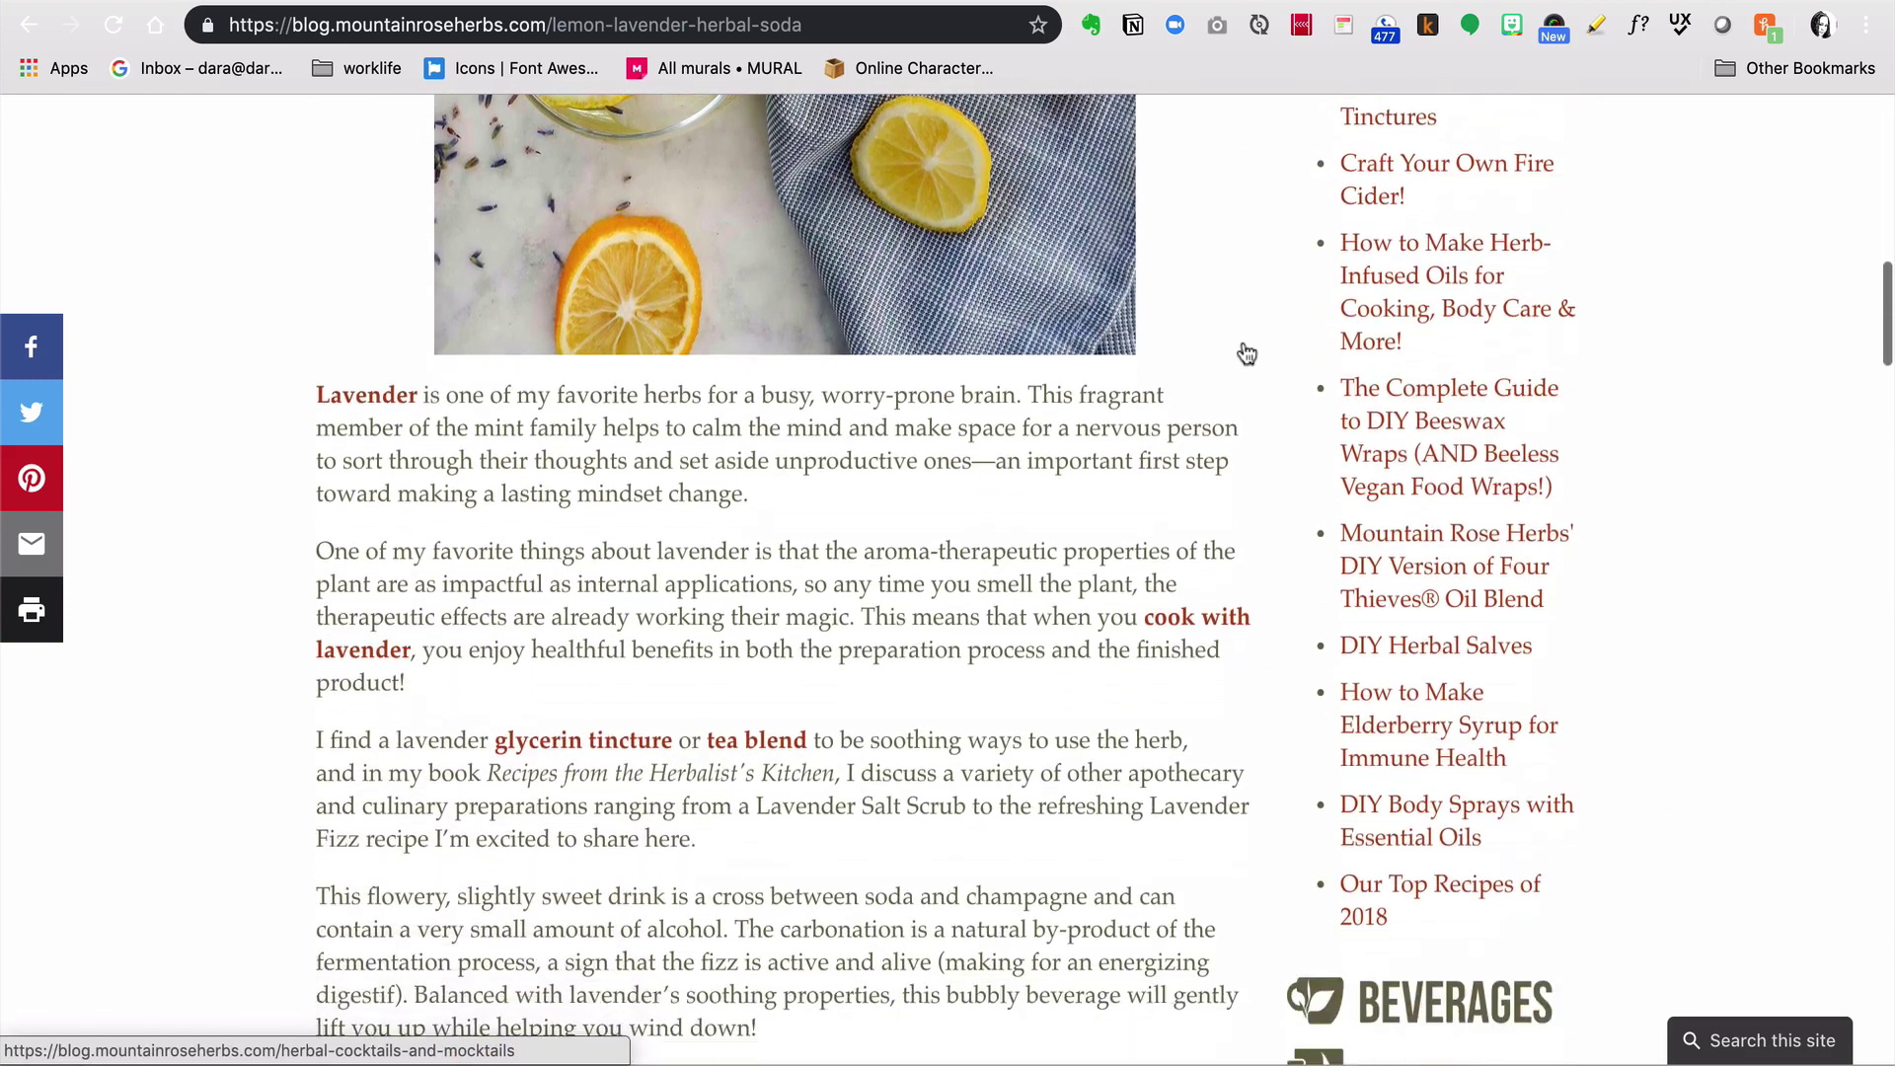
pyautogui.scroll(-5, 1245, 352)
pyautogui.scroll(12, 1246, 350)
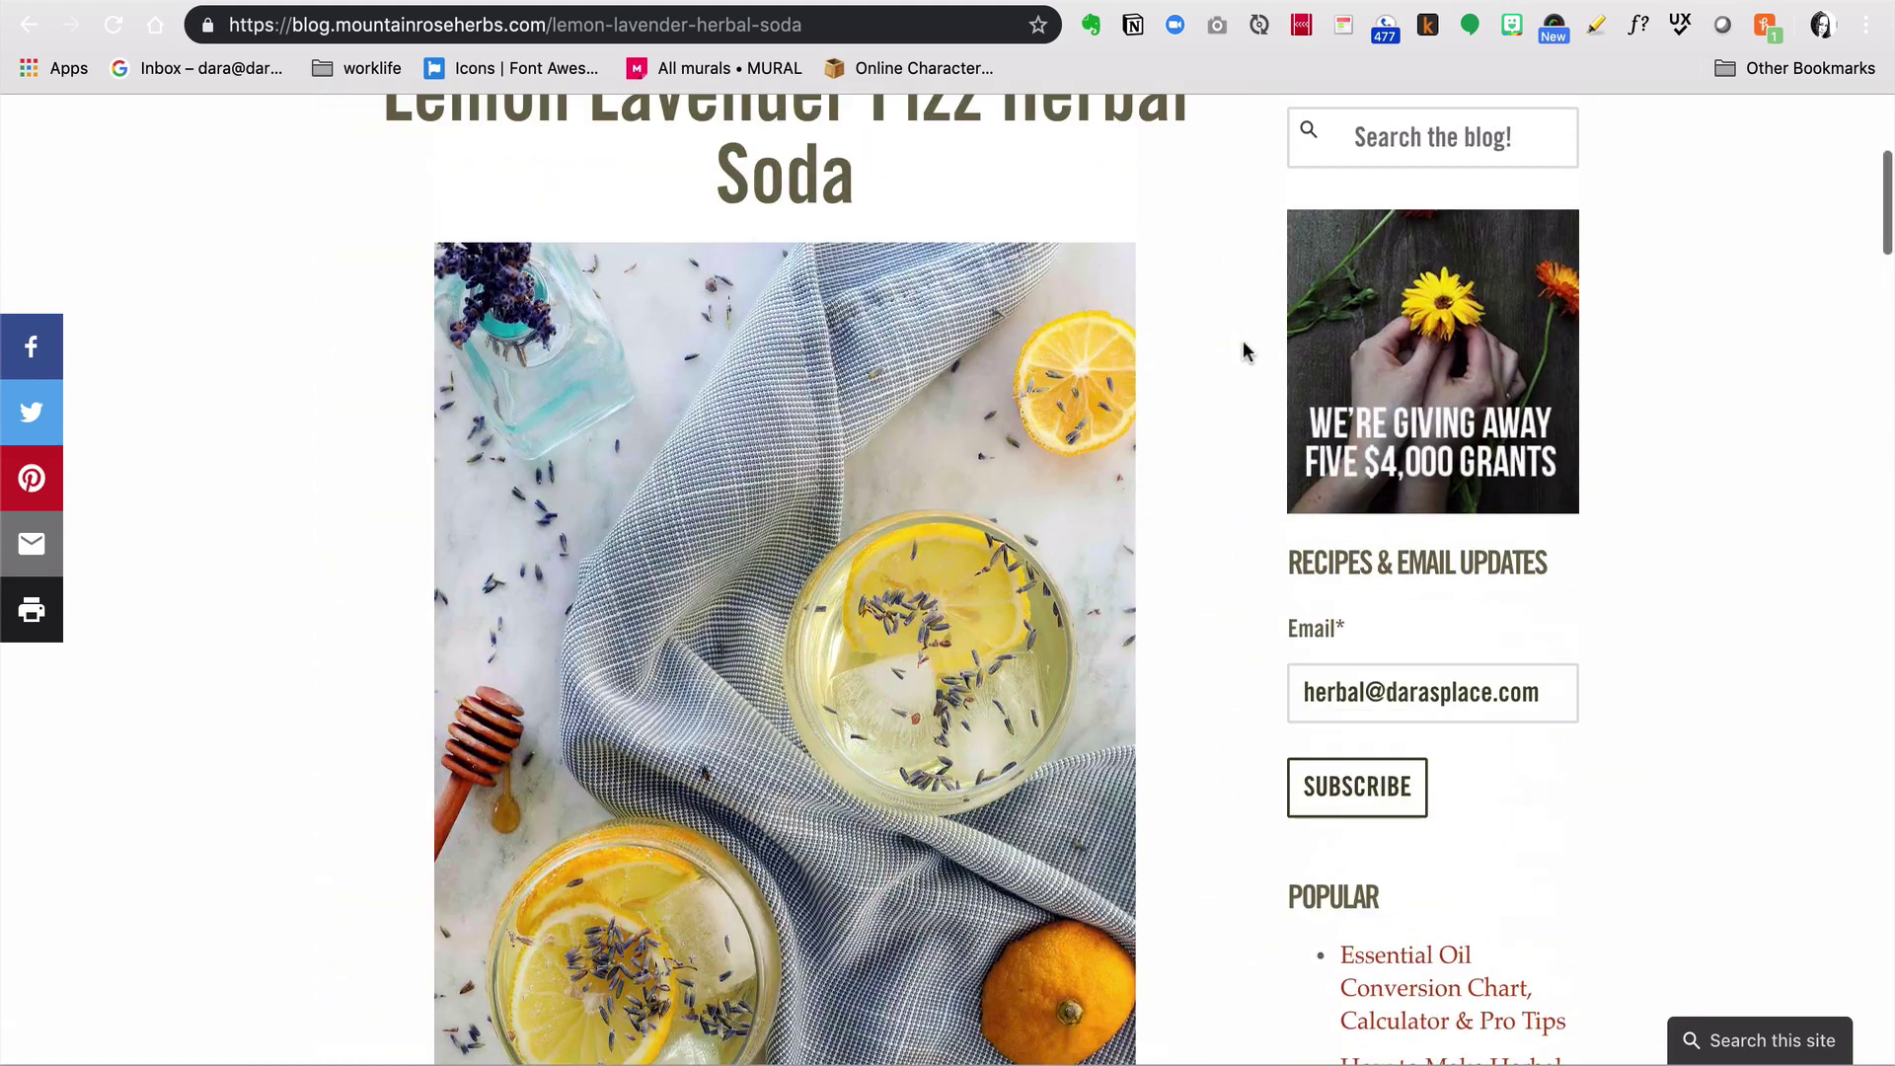
pyautogui.scroll(5, 1242, 350)
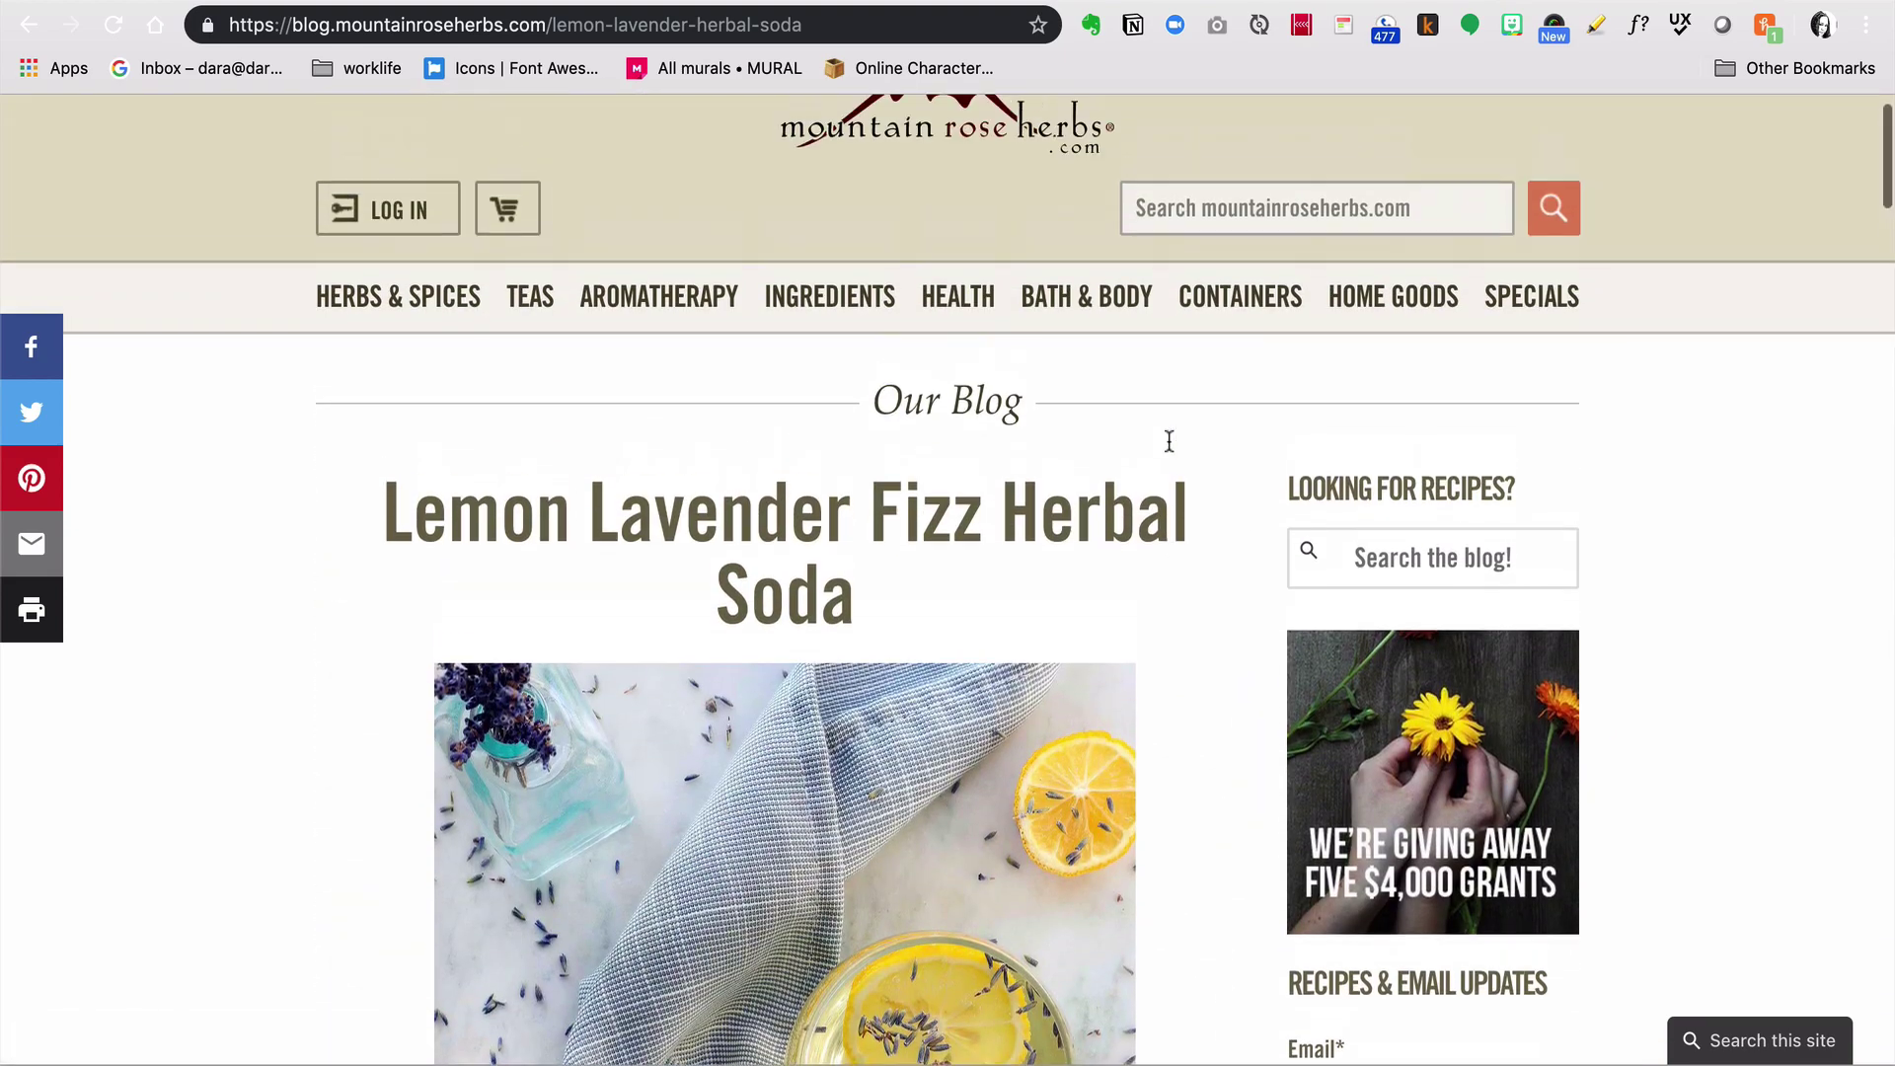
pyautogui.scroll(1, 1168, 441)
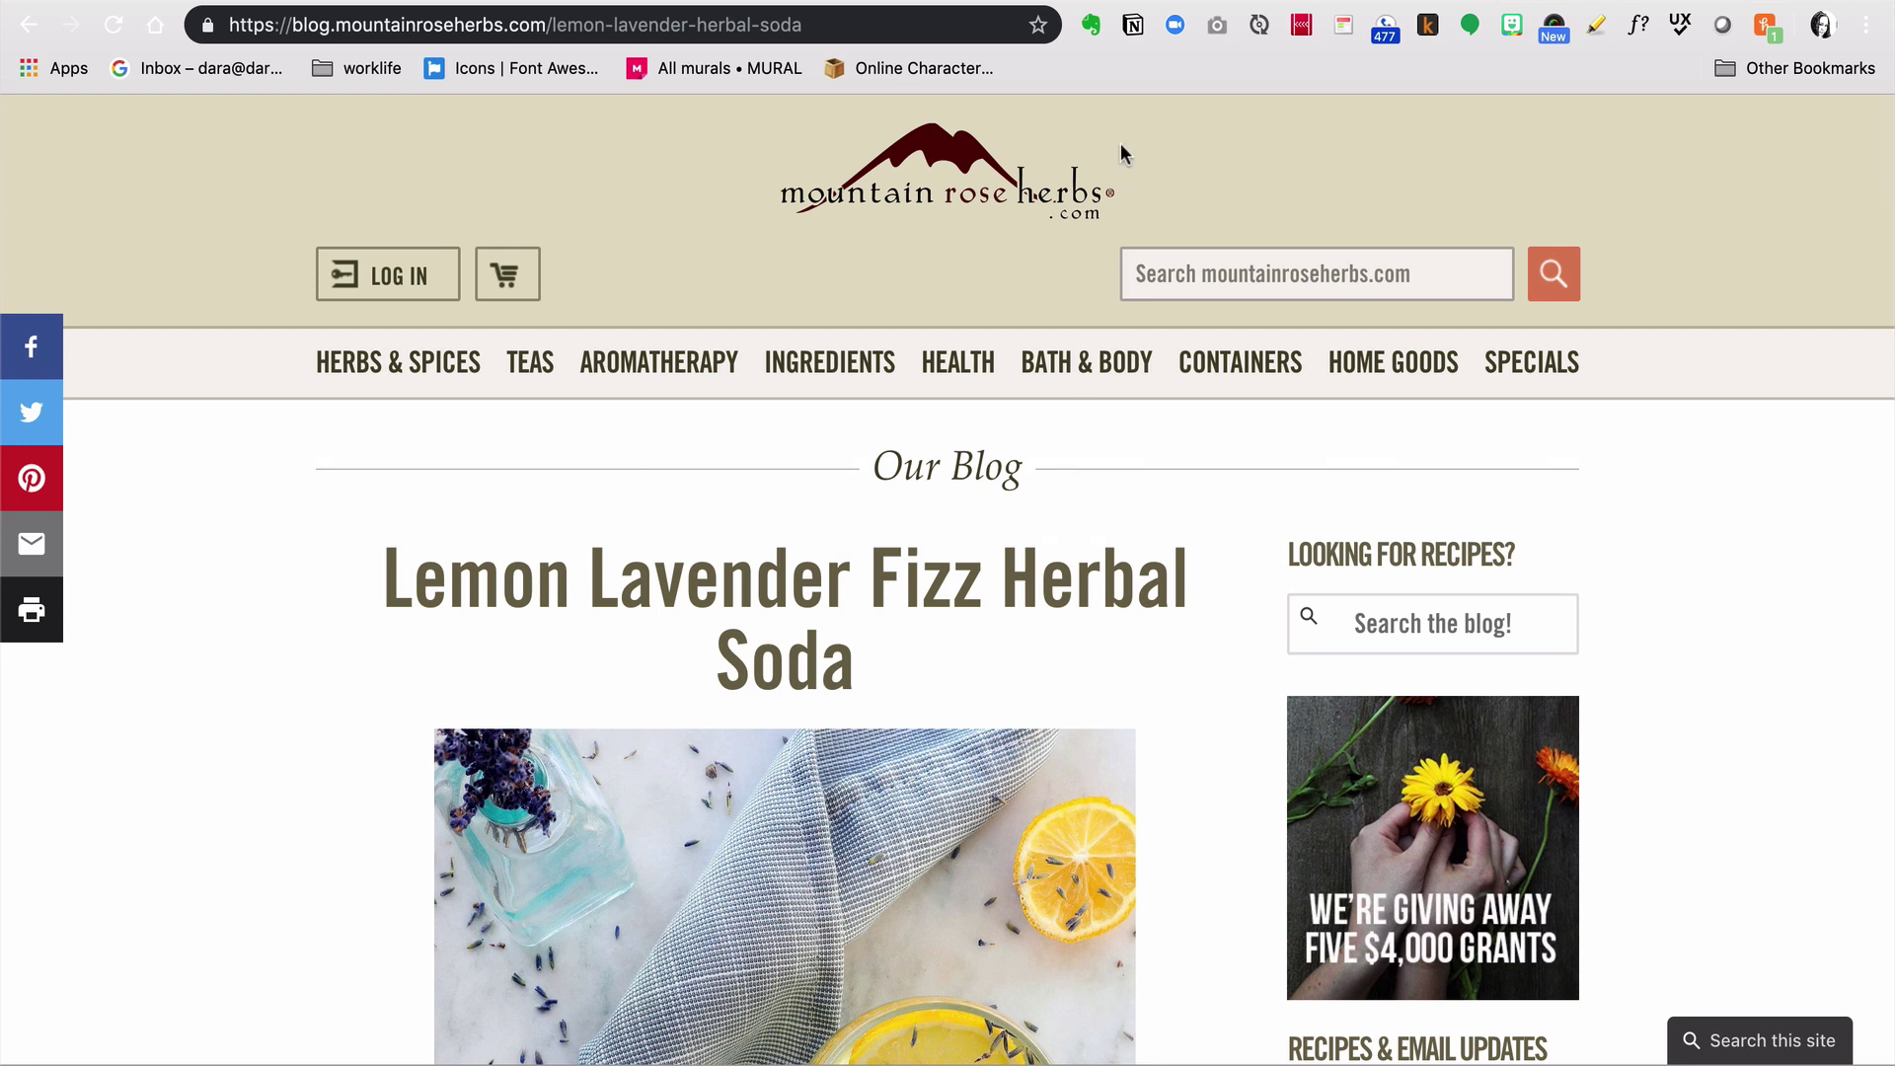
pyautogui.click(1133, 29)
pyautogui.click(873, 189)
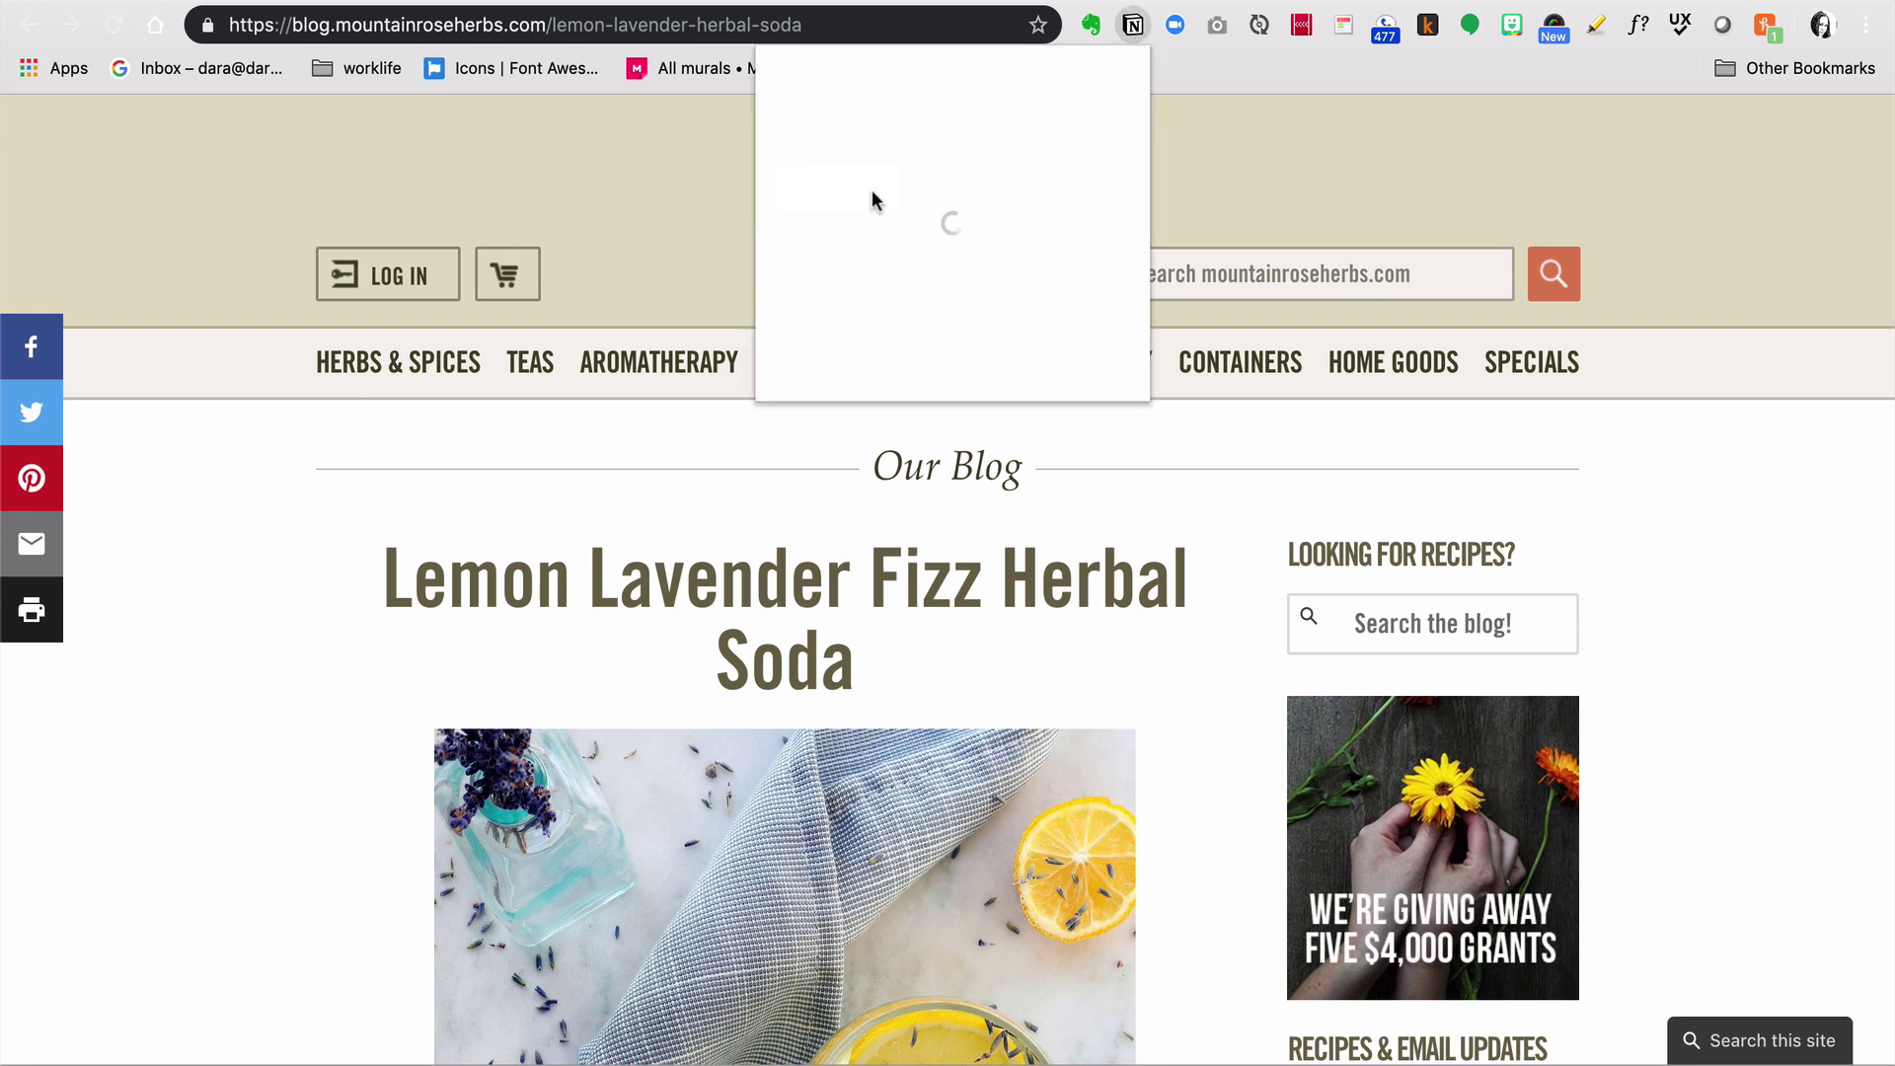
pyautogui.click(344, 533)
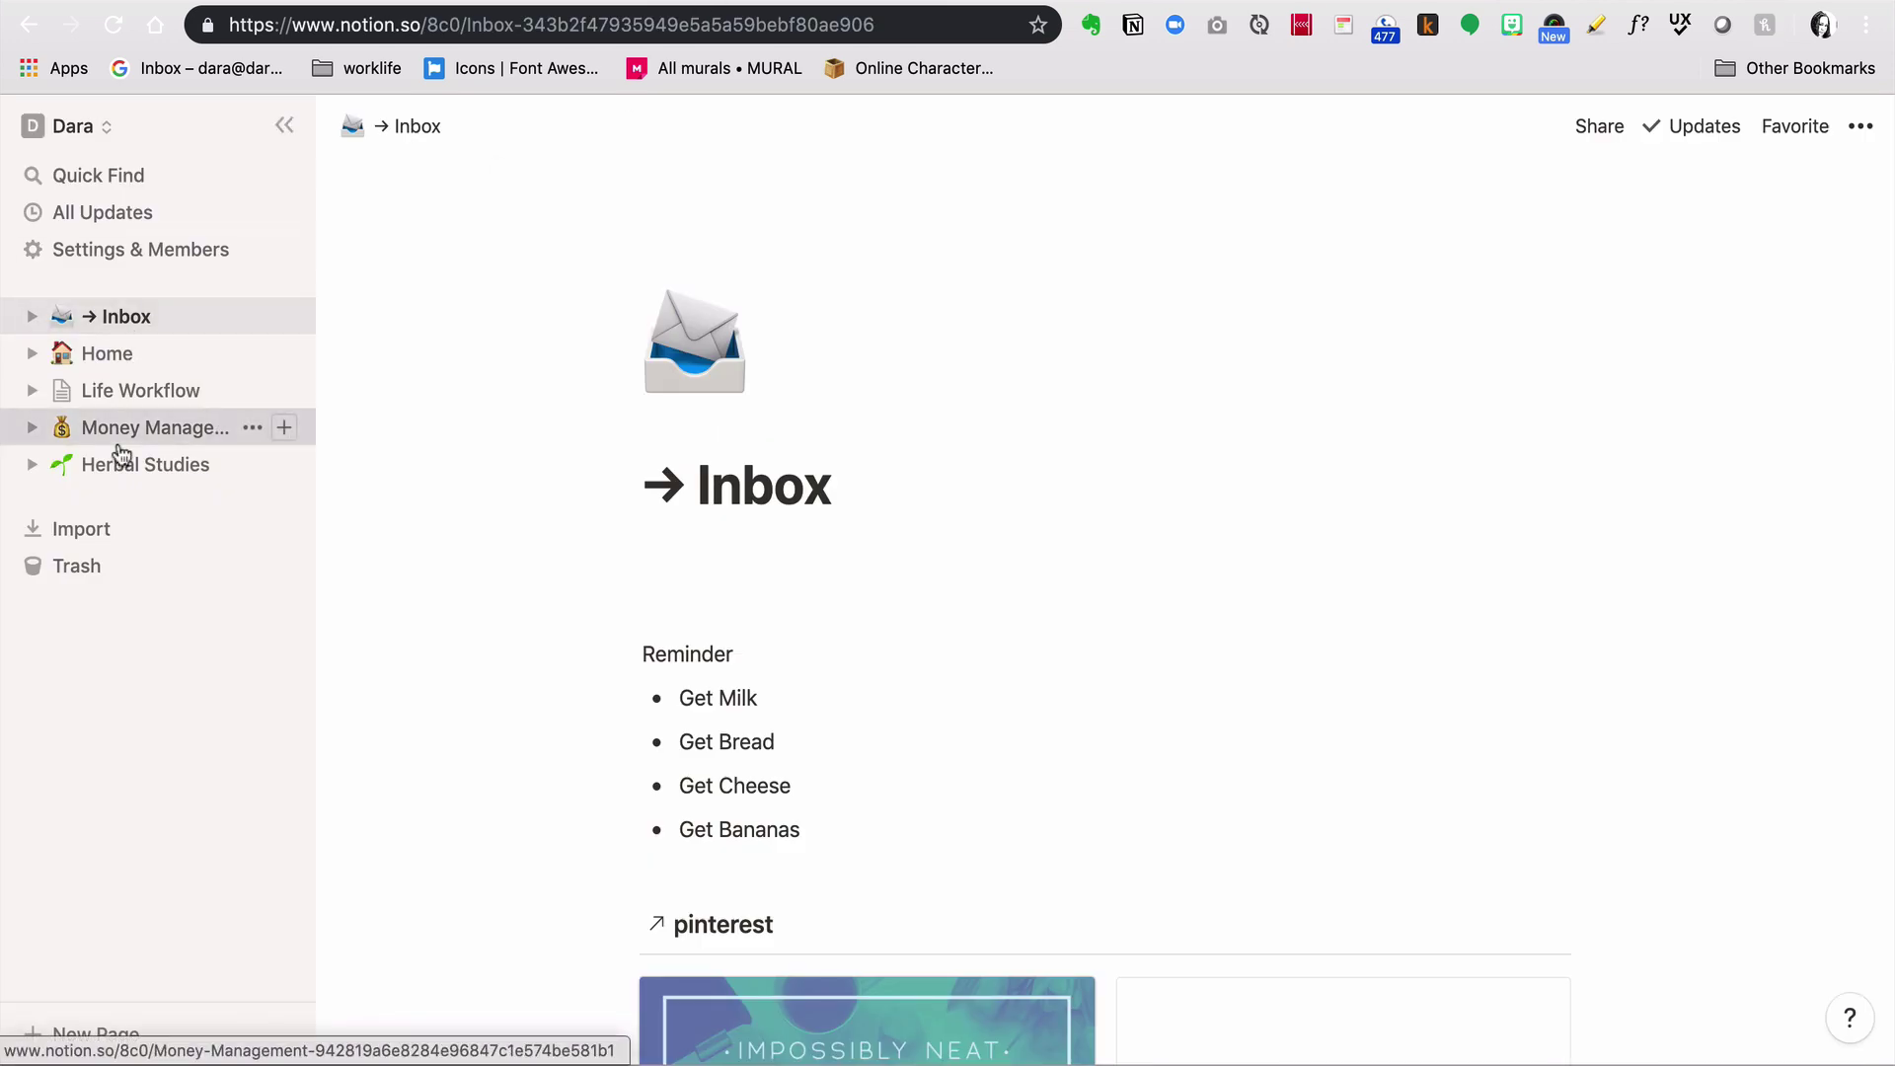
# Step: On Herbal Studies, drag both clipped recipe pages into the pinterest gallery as cards
pyautogui.click(117, 434)
pyautogui.click(121, 468)
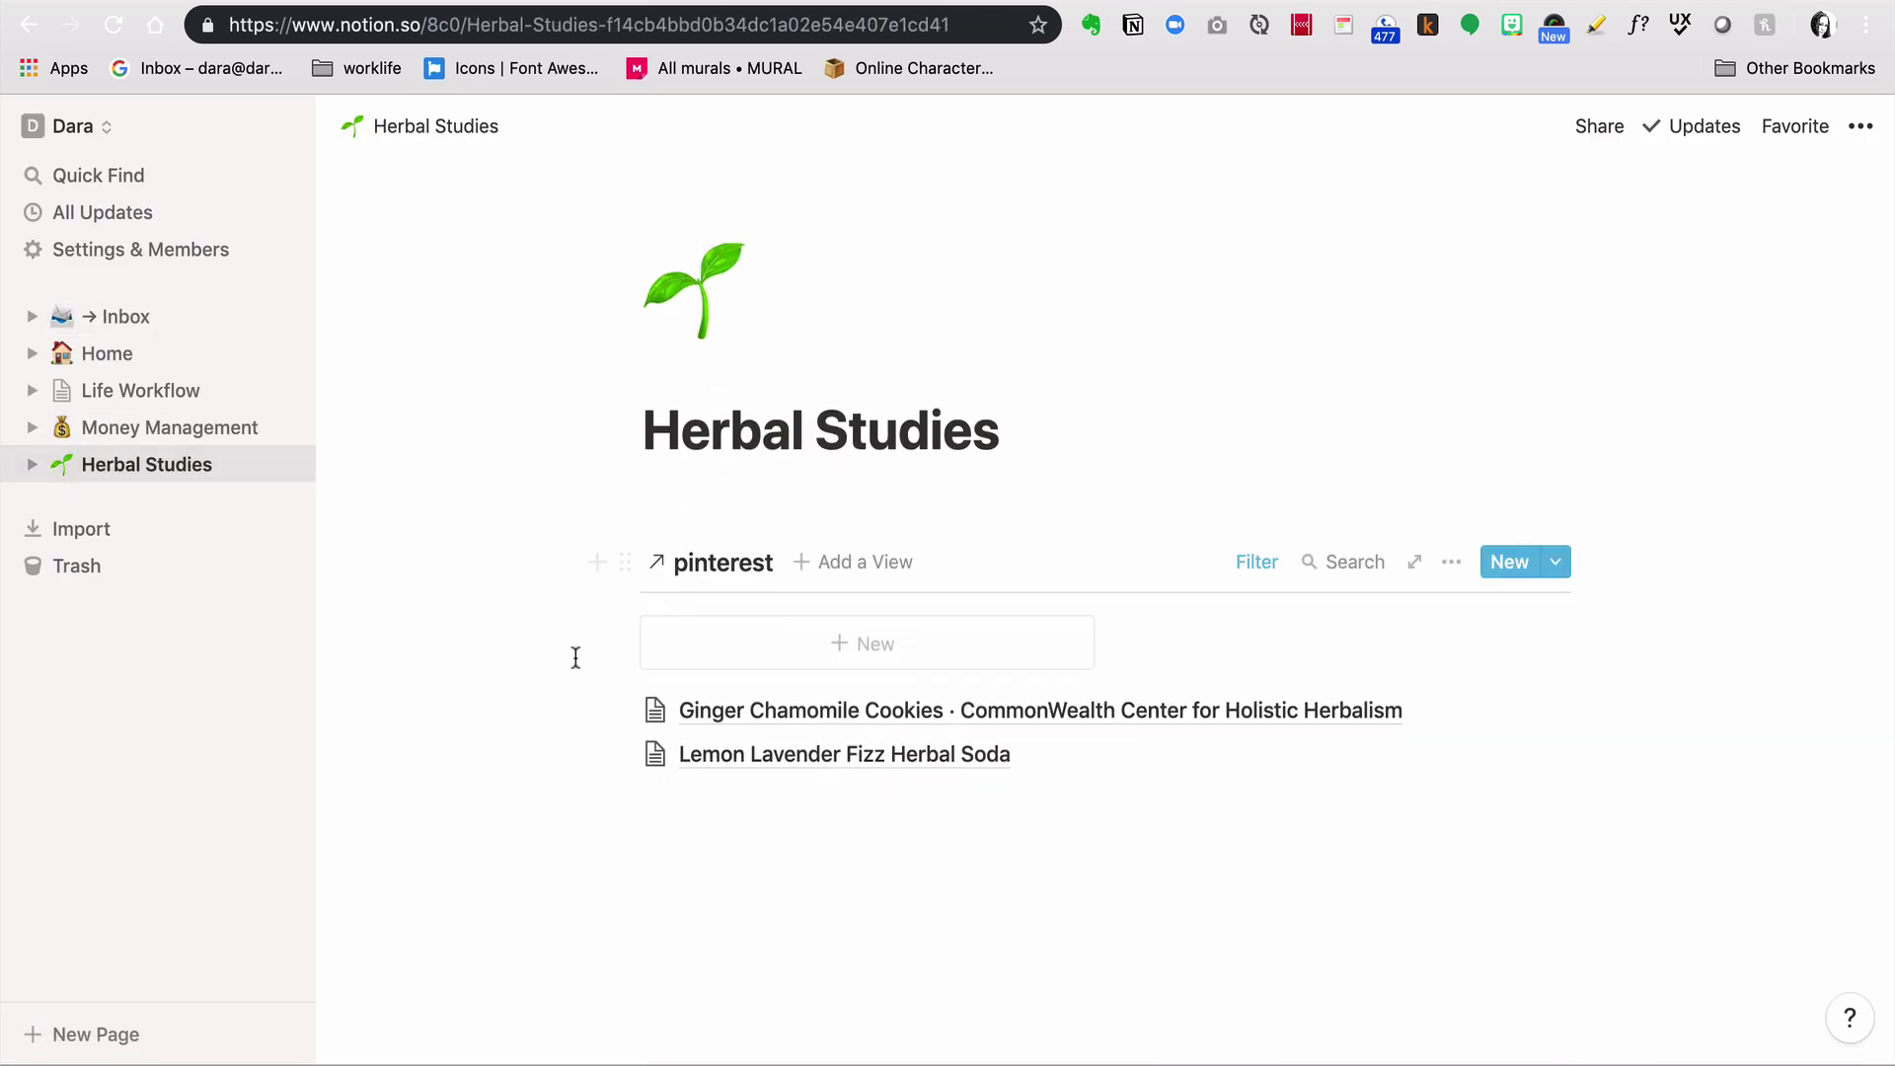
pyautogui.moveTo(679, 813); pyautogui.dragTo(630, 697)
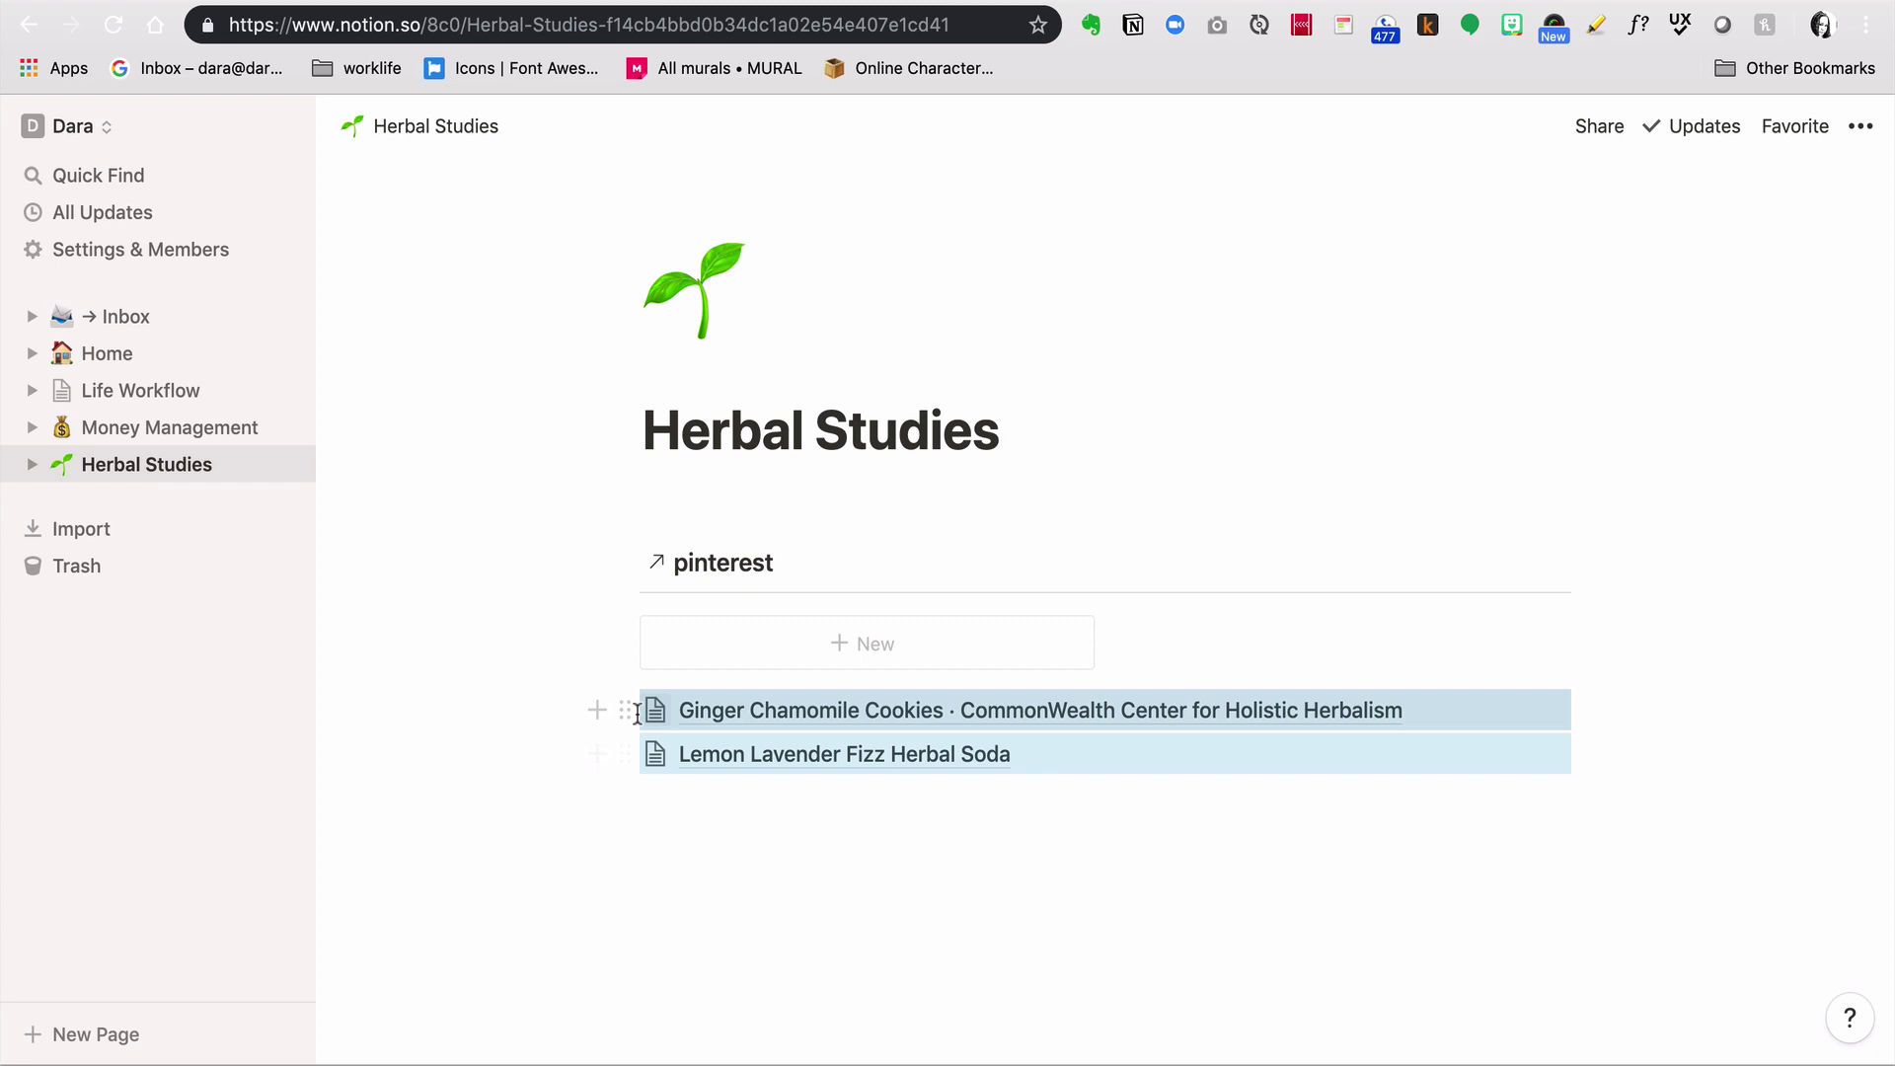
pyautogui.moveTo(630, 709); pyautogui.dragTo(802, 635)
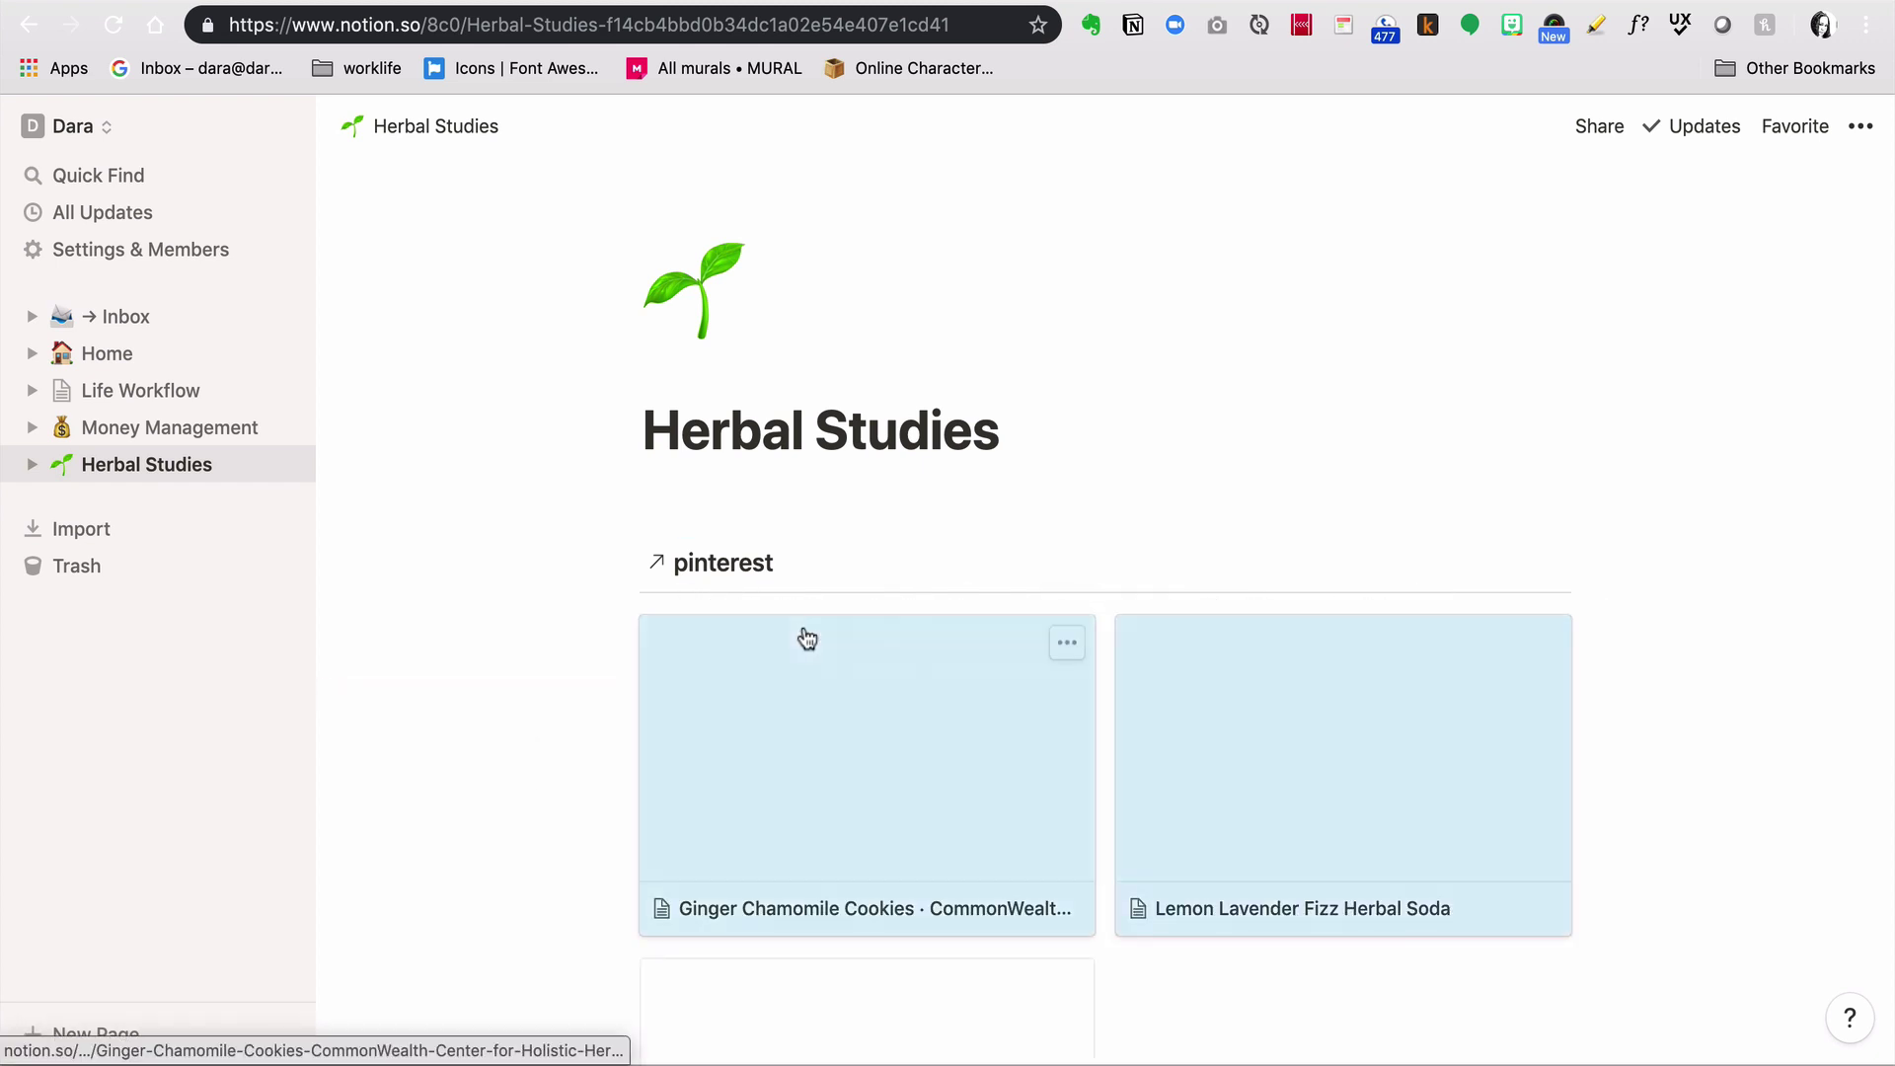
# Step: Show the Area, Status and Tags properties on the Herbal Studies gallery cards
pyautogui.click(477, 766)
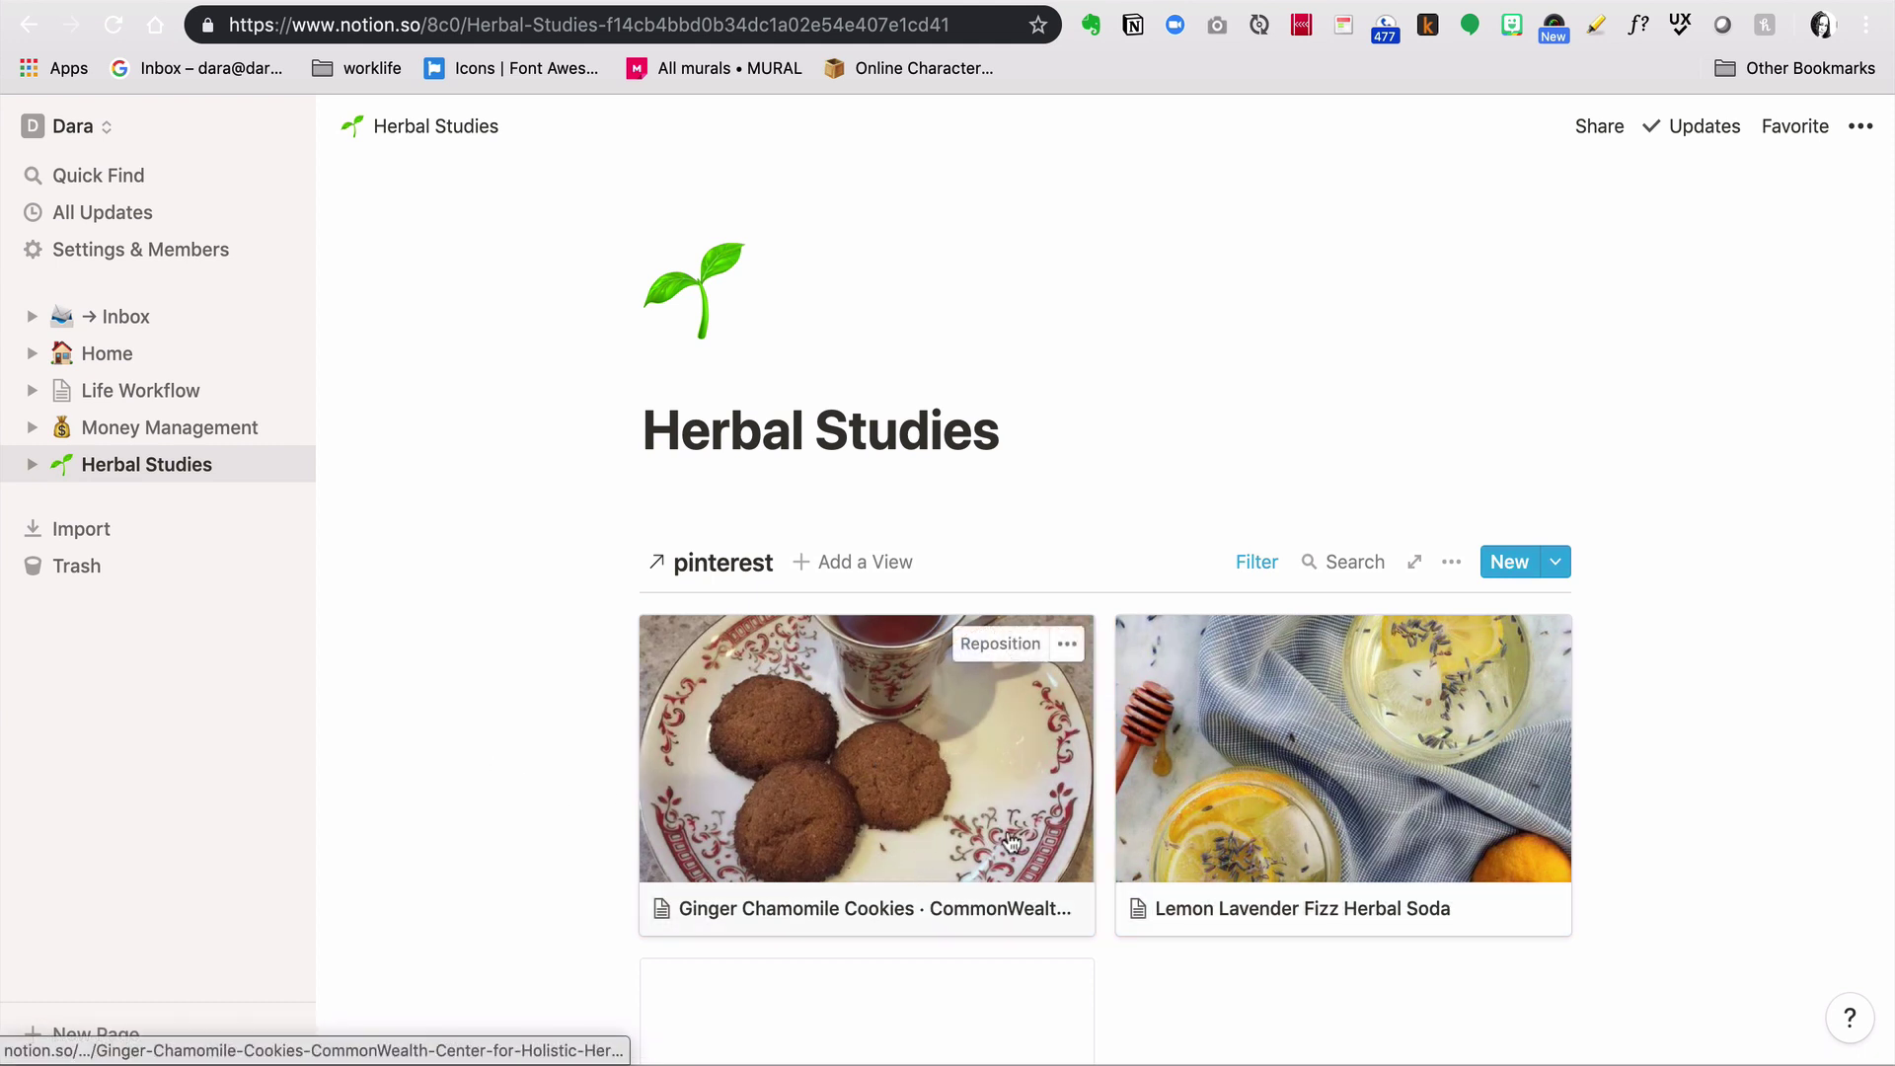
pyautogui.click(1448, 562)
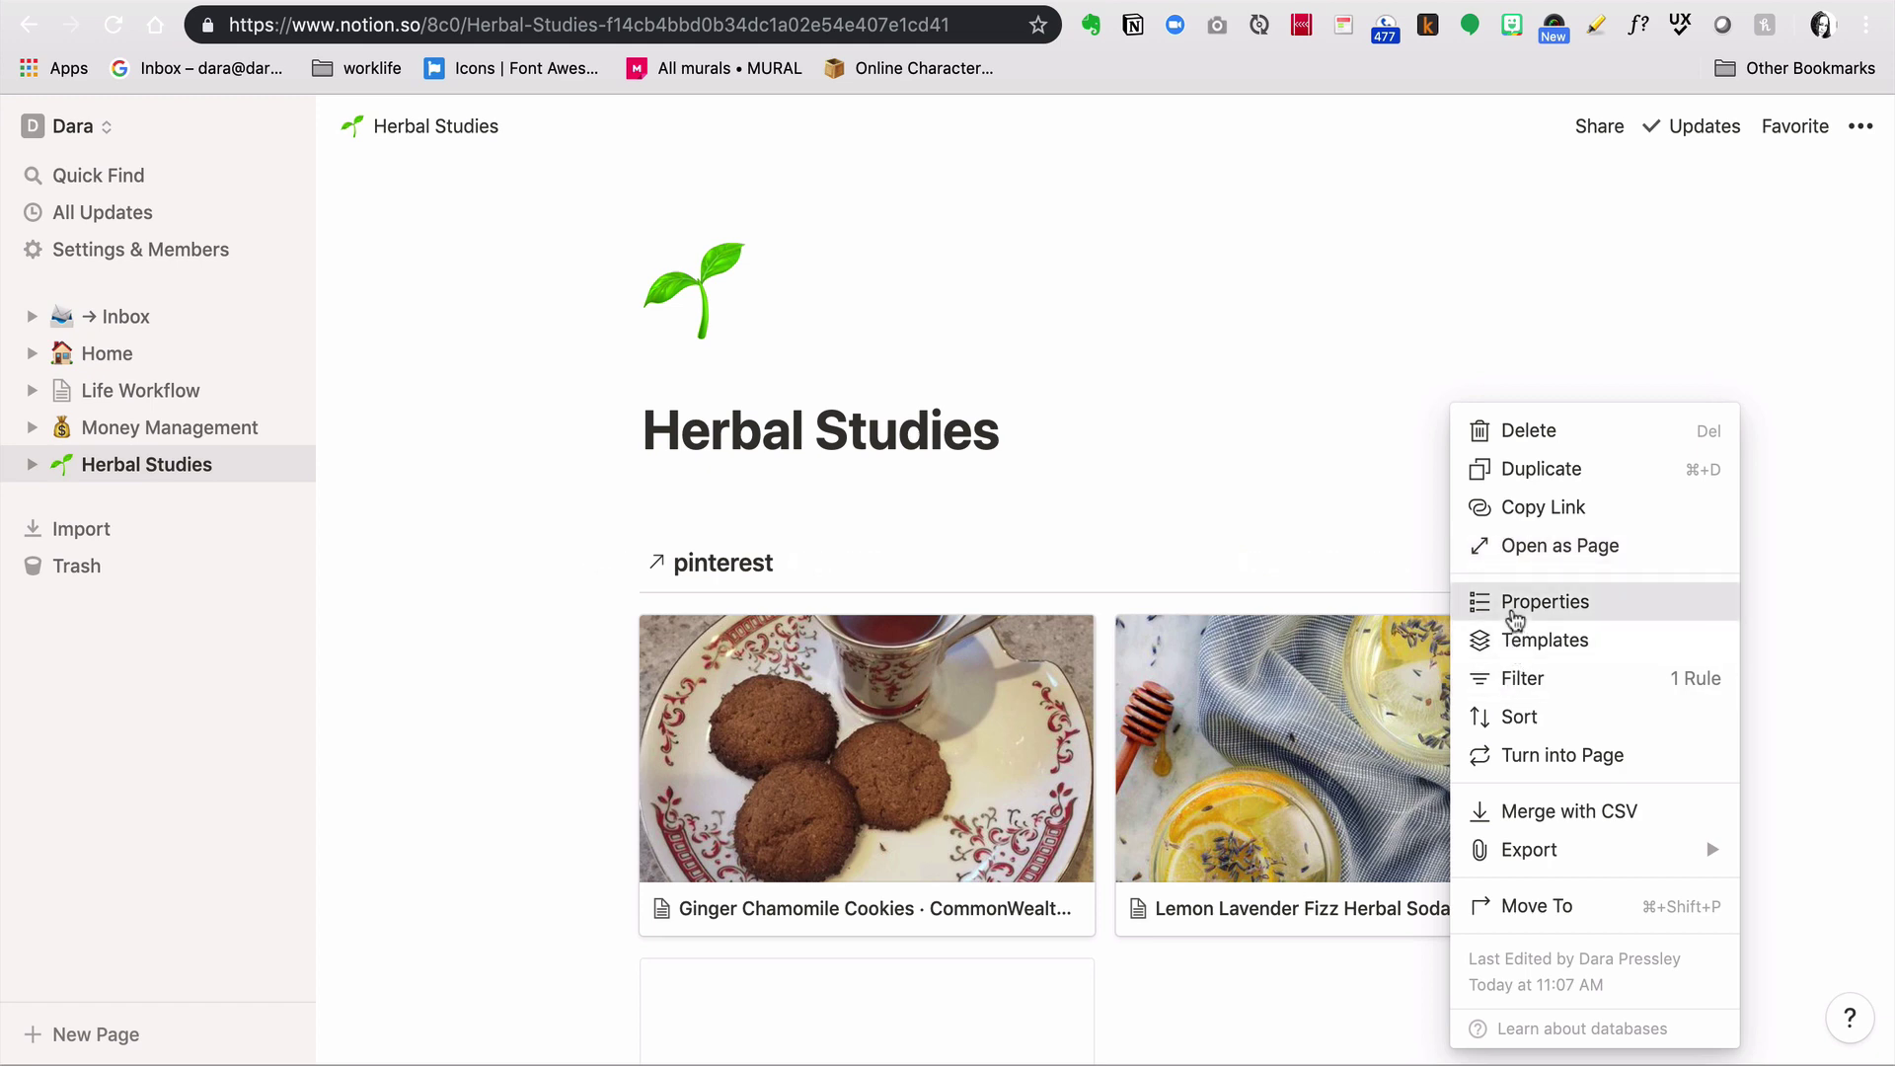
pyautogui.click(1512, 604)
pyautogui.click(1304, 806)
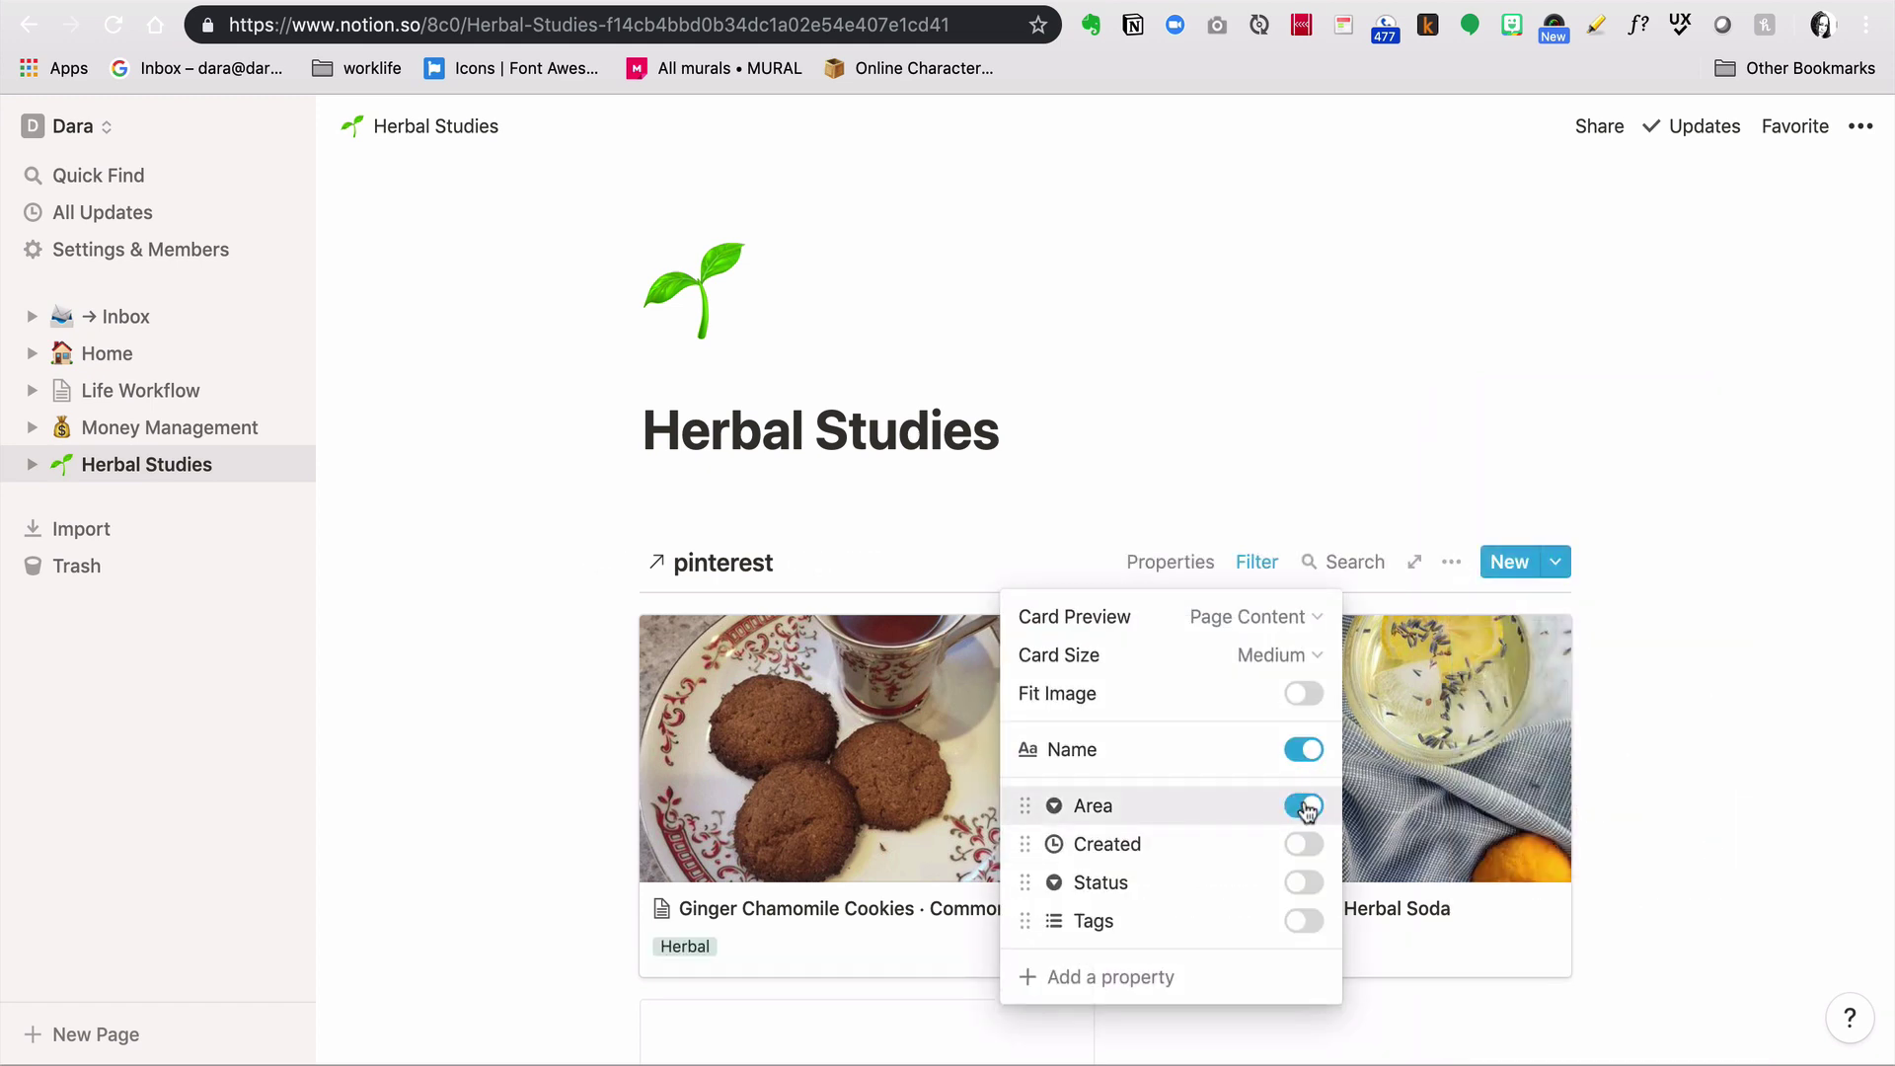
pyautogui.click(1304, 884)
pyautogui.click(1304, 921)
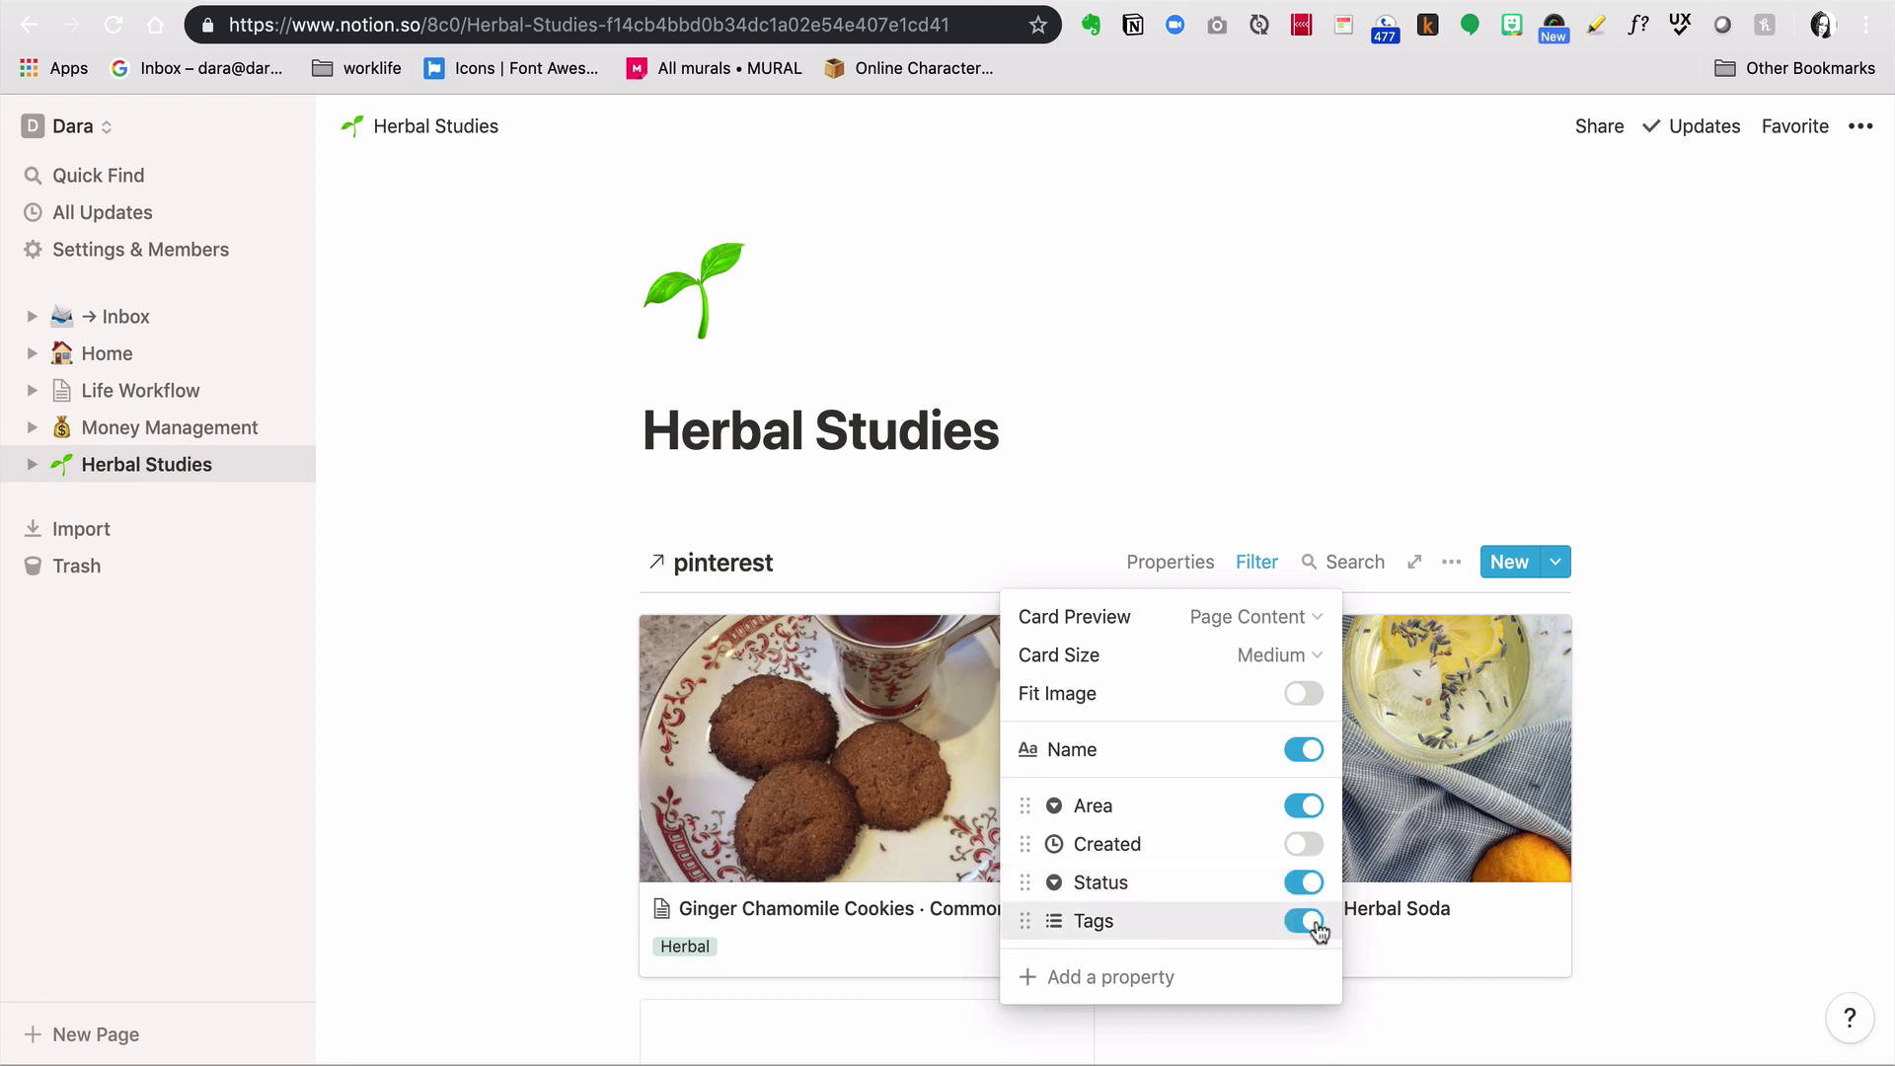
pyautogui.click(1634, 798)
# Step: Check the two Herbal-tagged cards and place the cursor on the empty line above the gallery
pyautogui.scroll(-2, 1650, 801)
pyautogui.scroll(-2, 1650, 801)
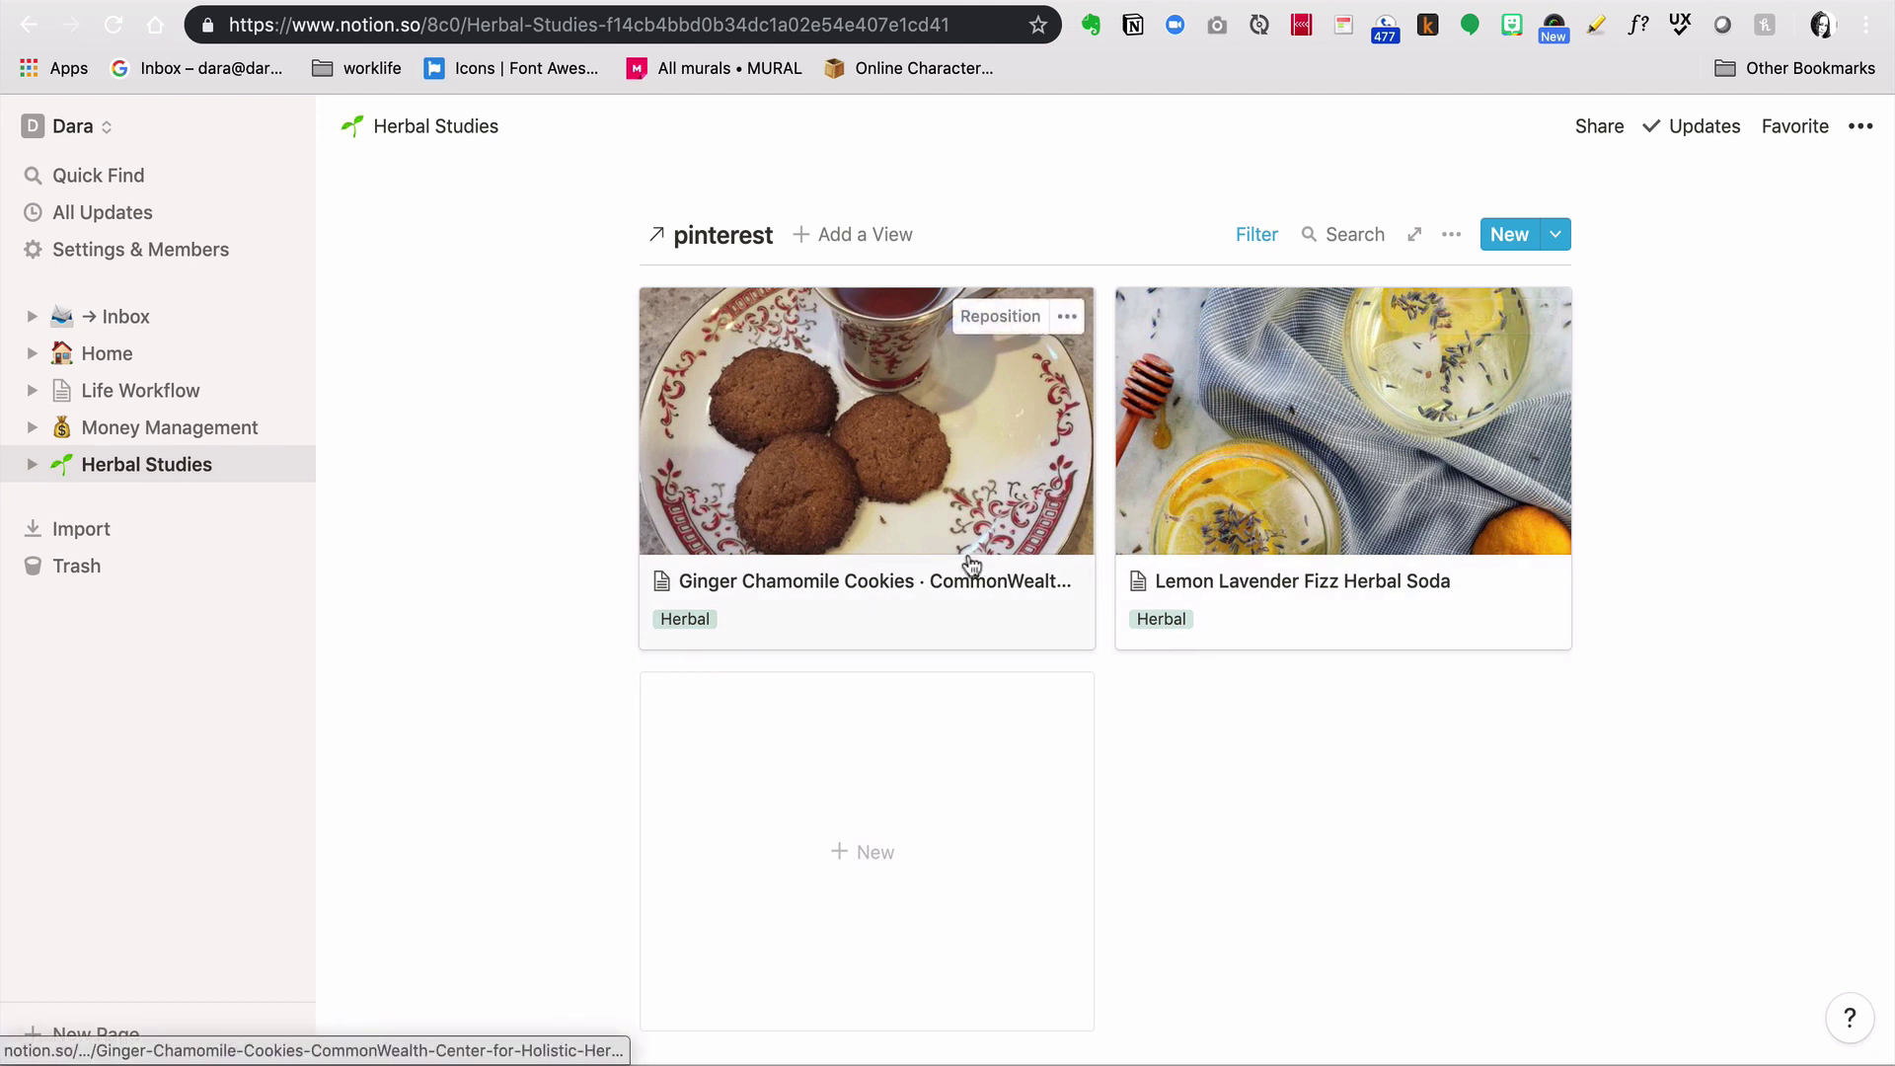
pyautogui.scroll(3, 711, 546)
pyautogui.scroll(4, 711, 546)
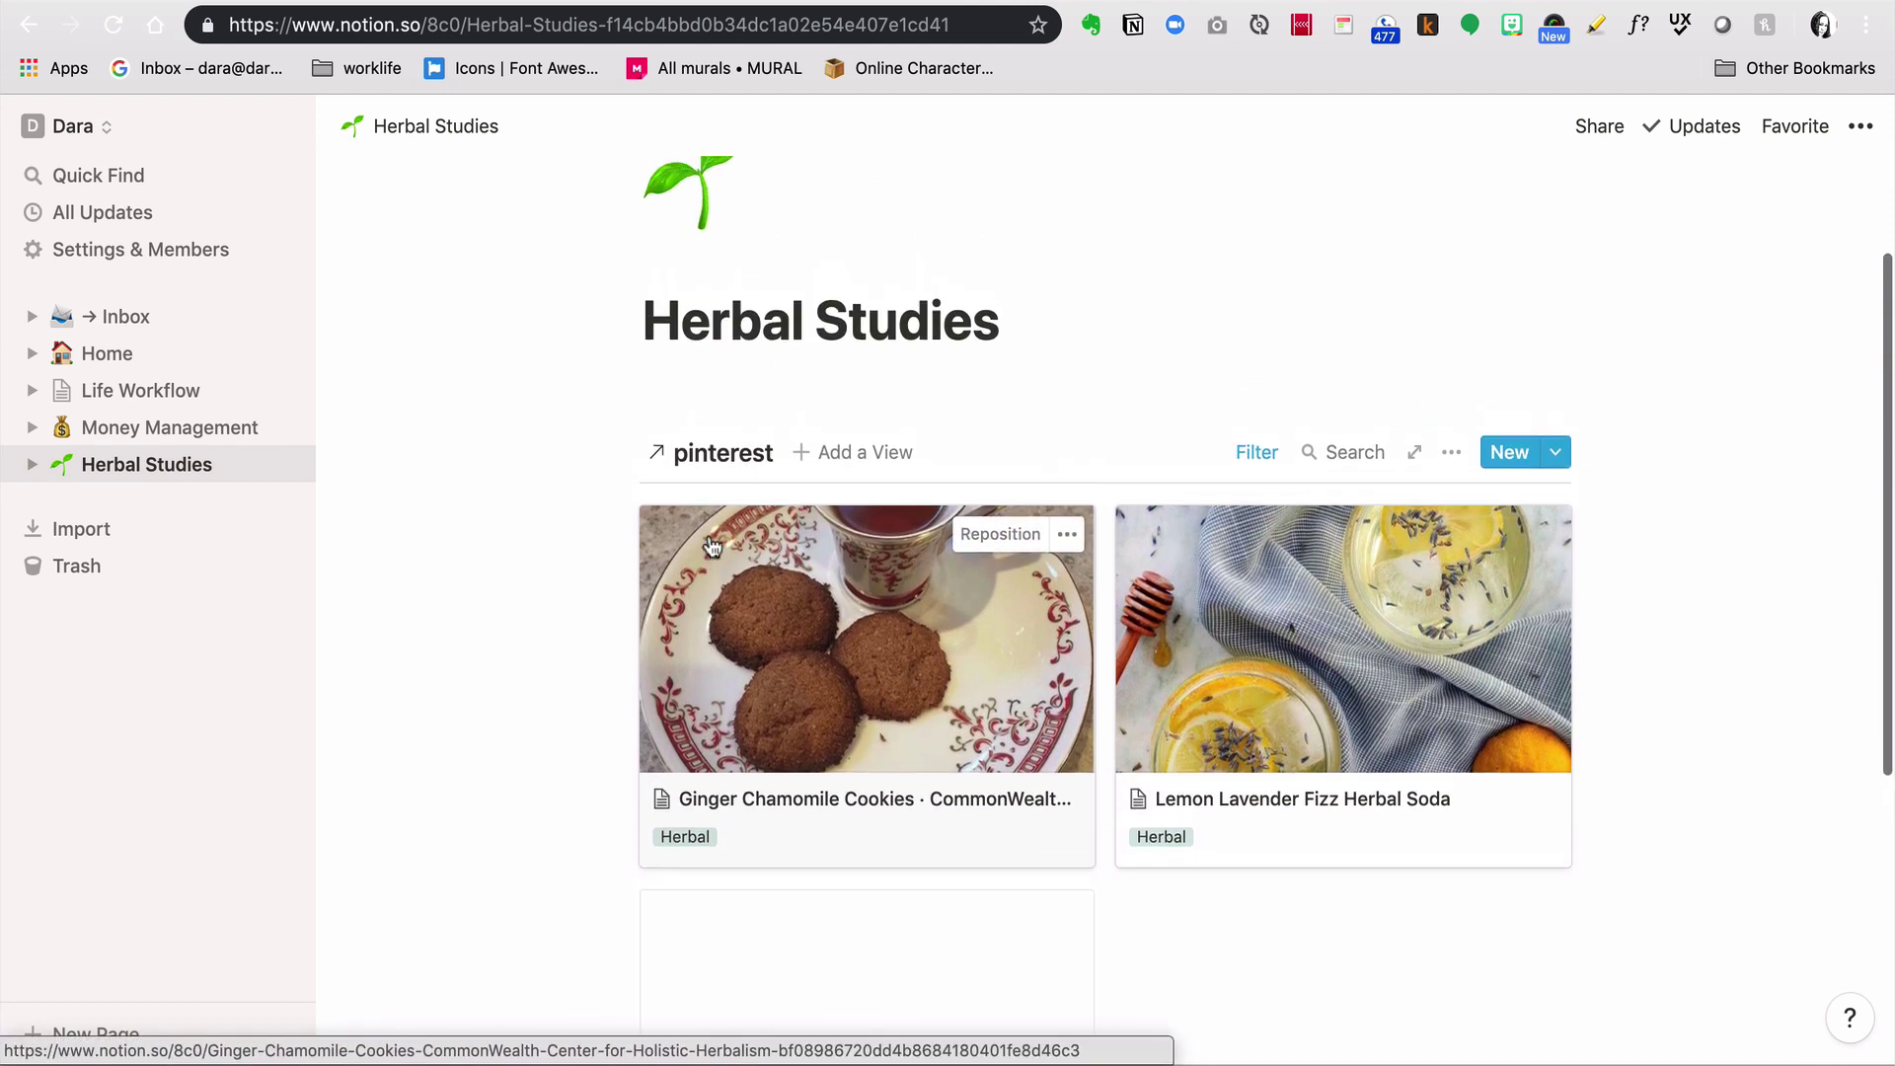
pyautogui.scroll(-4, 667, 727)
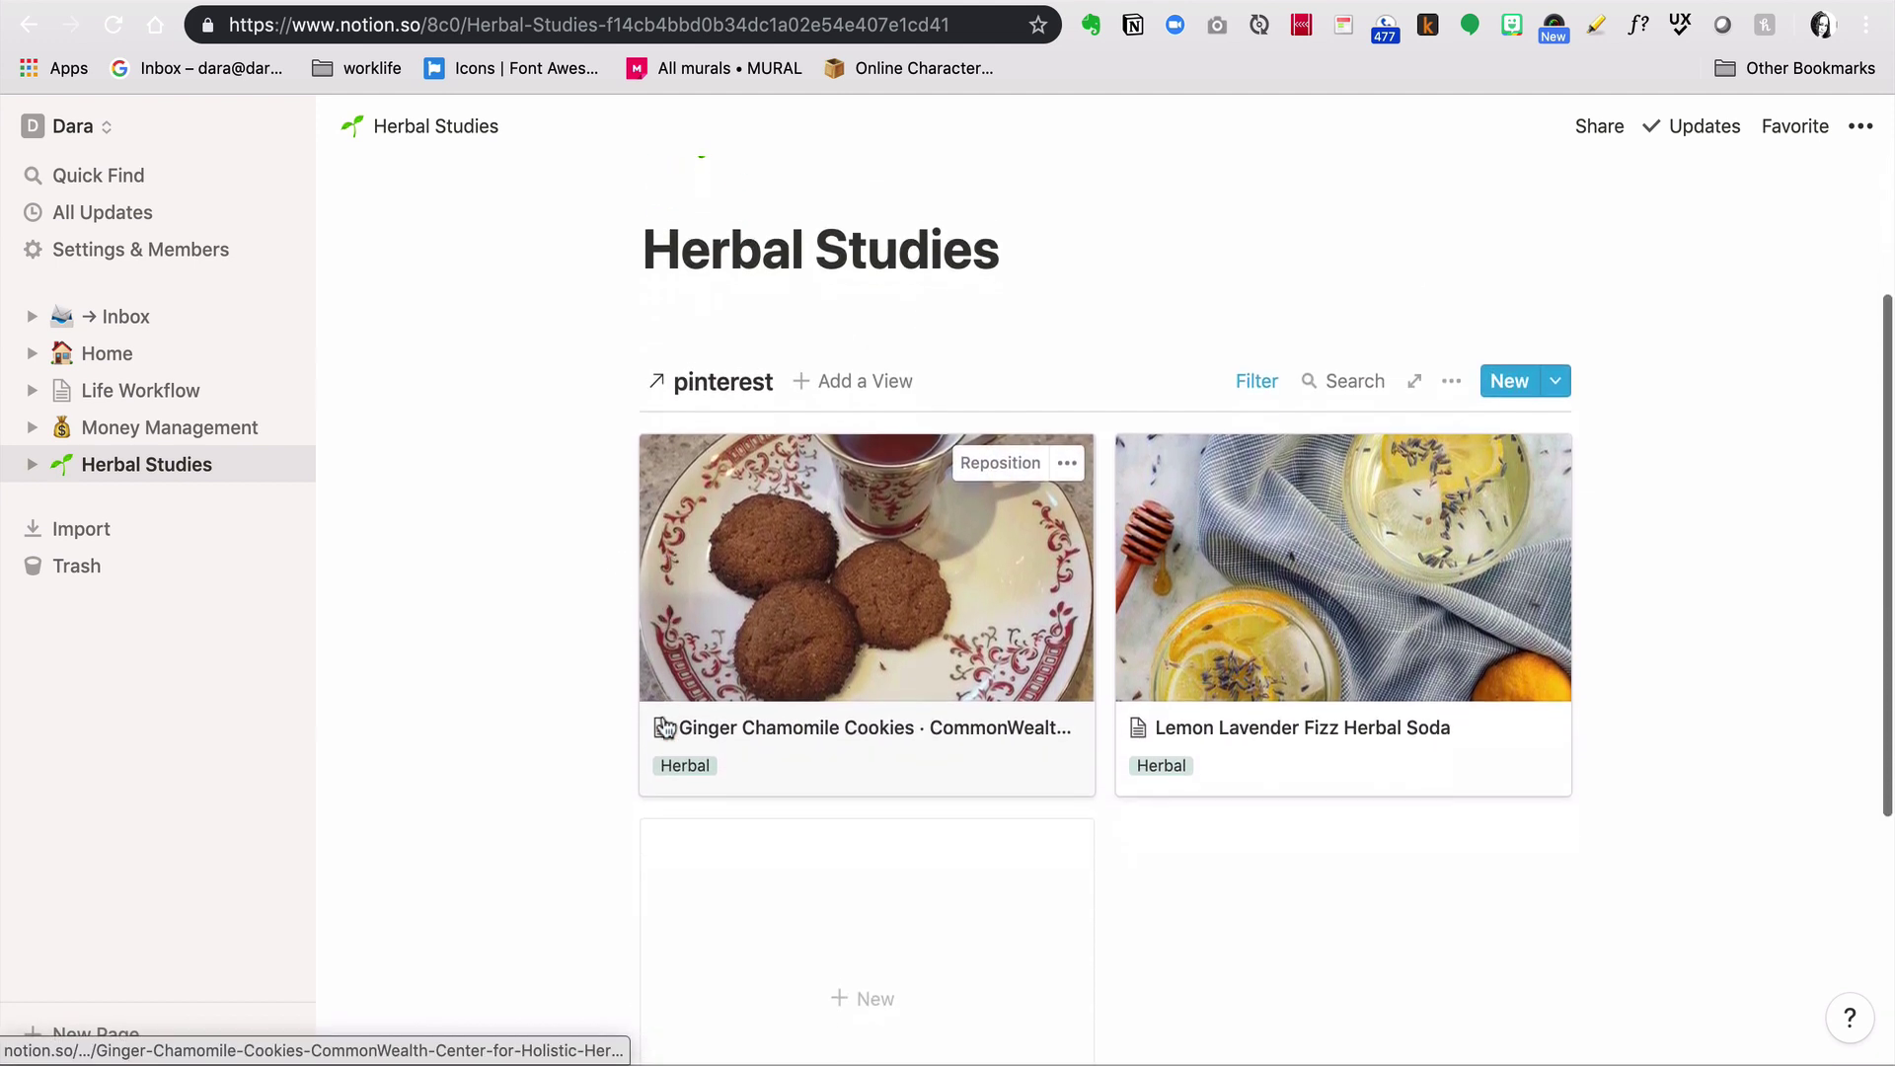
pyautogui.scroll(3, 667, 728)
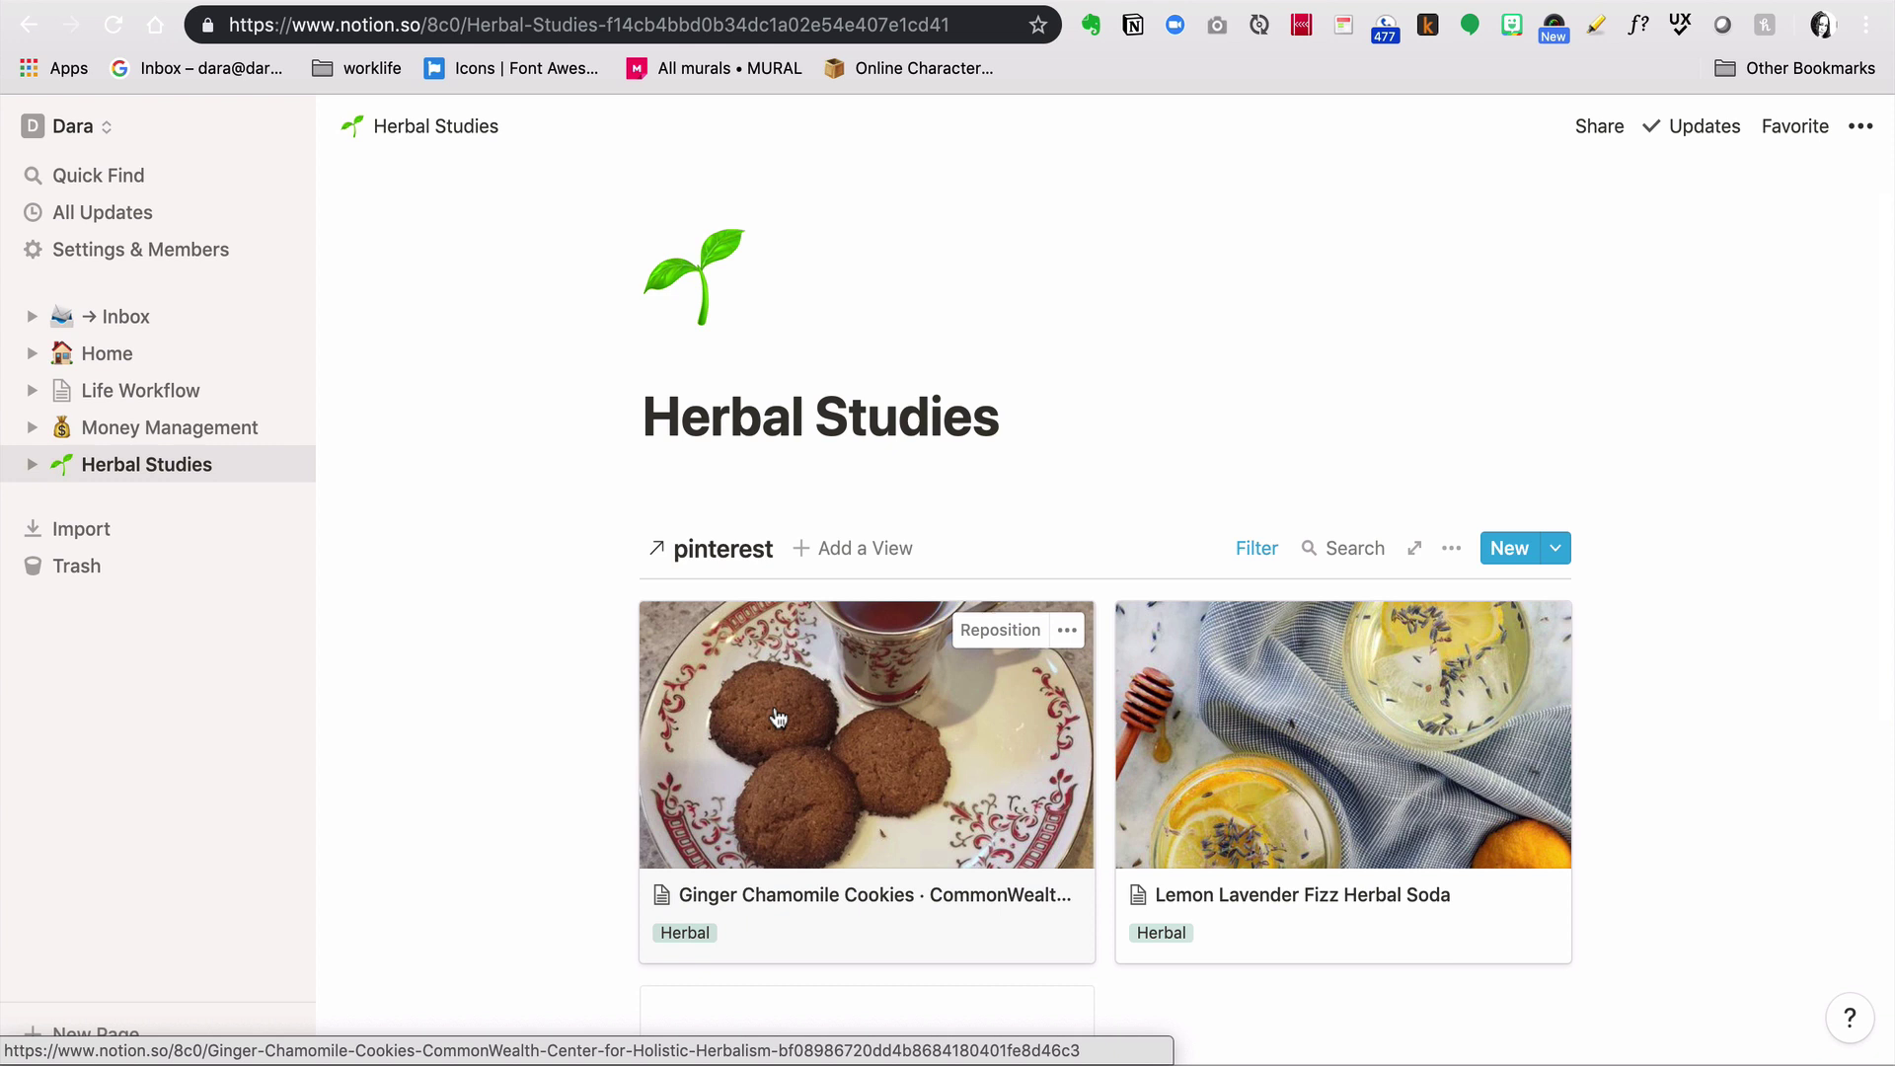
pyautogui.click(523, 517)
pyautogui.scroll(2, 523, 517)
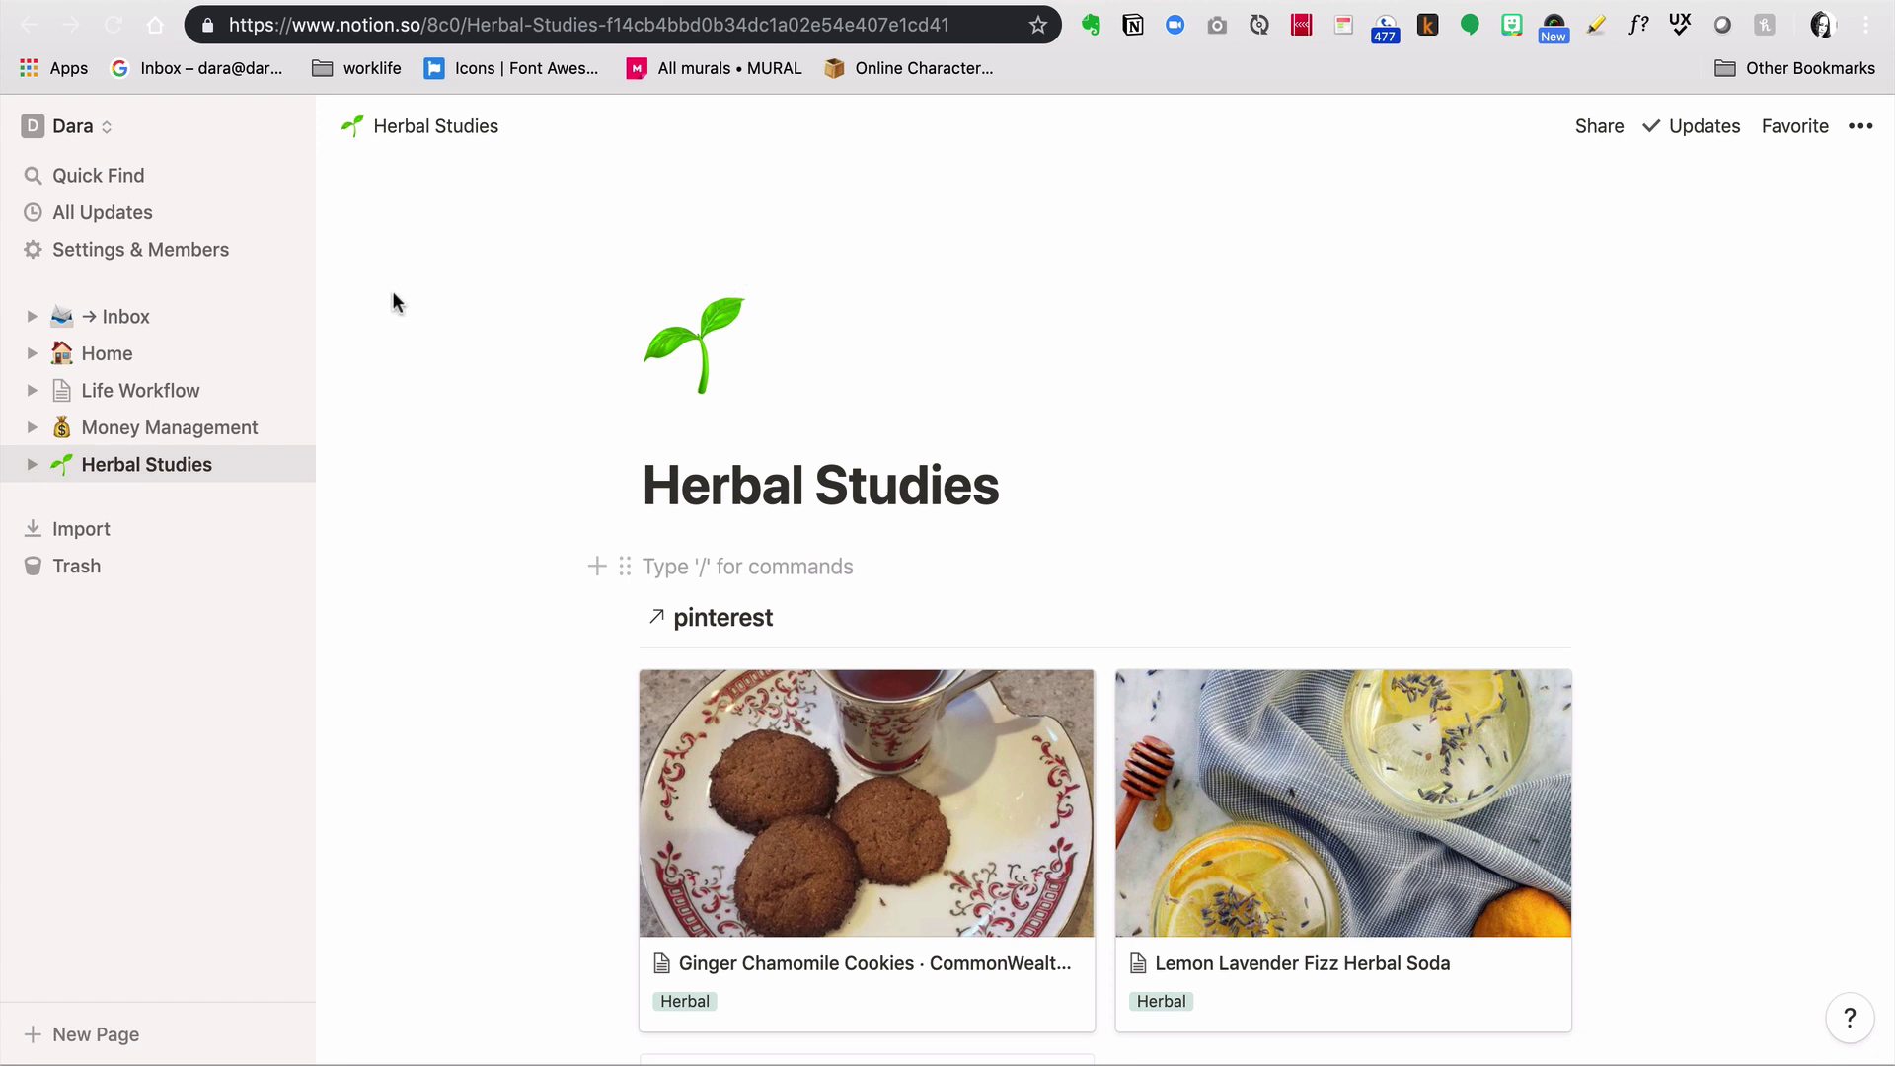
# Step: On Inbox, drag 'The 5 Best Open-Source Social Networking Software' page into the pinterest gallery
pyautogui.click(128, 317)
pyautogui.scroll(-6, 379, 569)
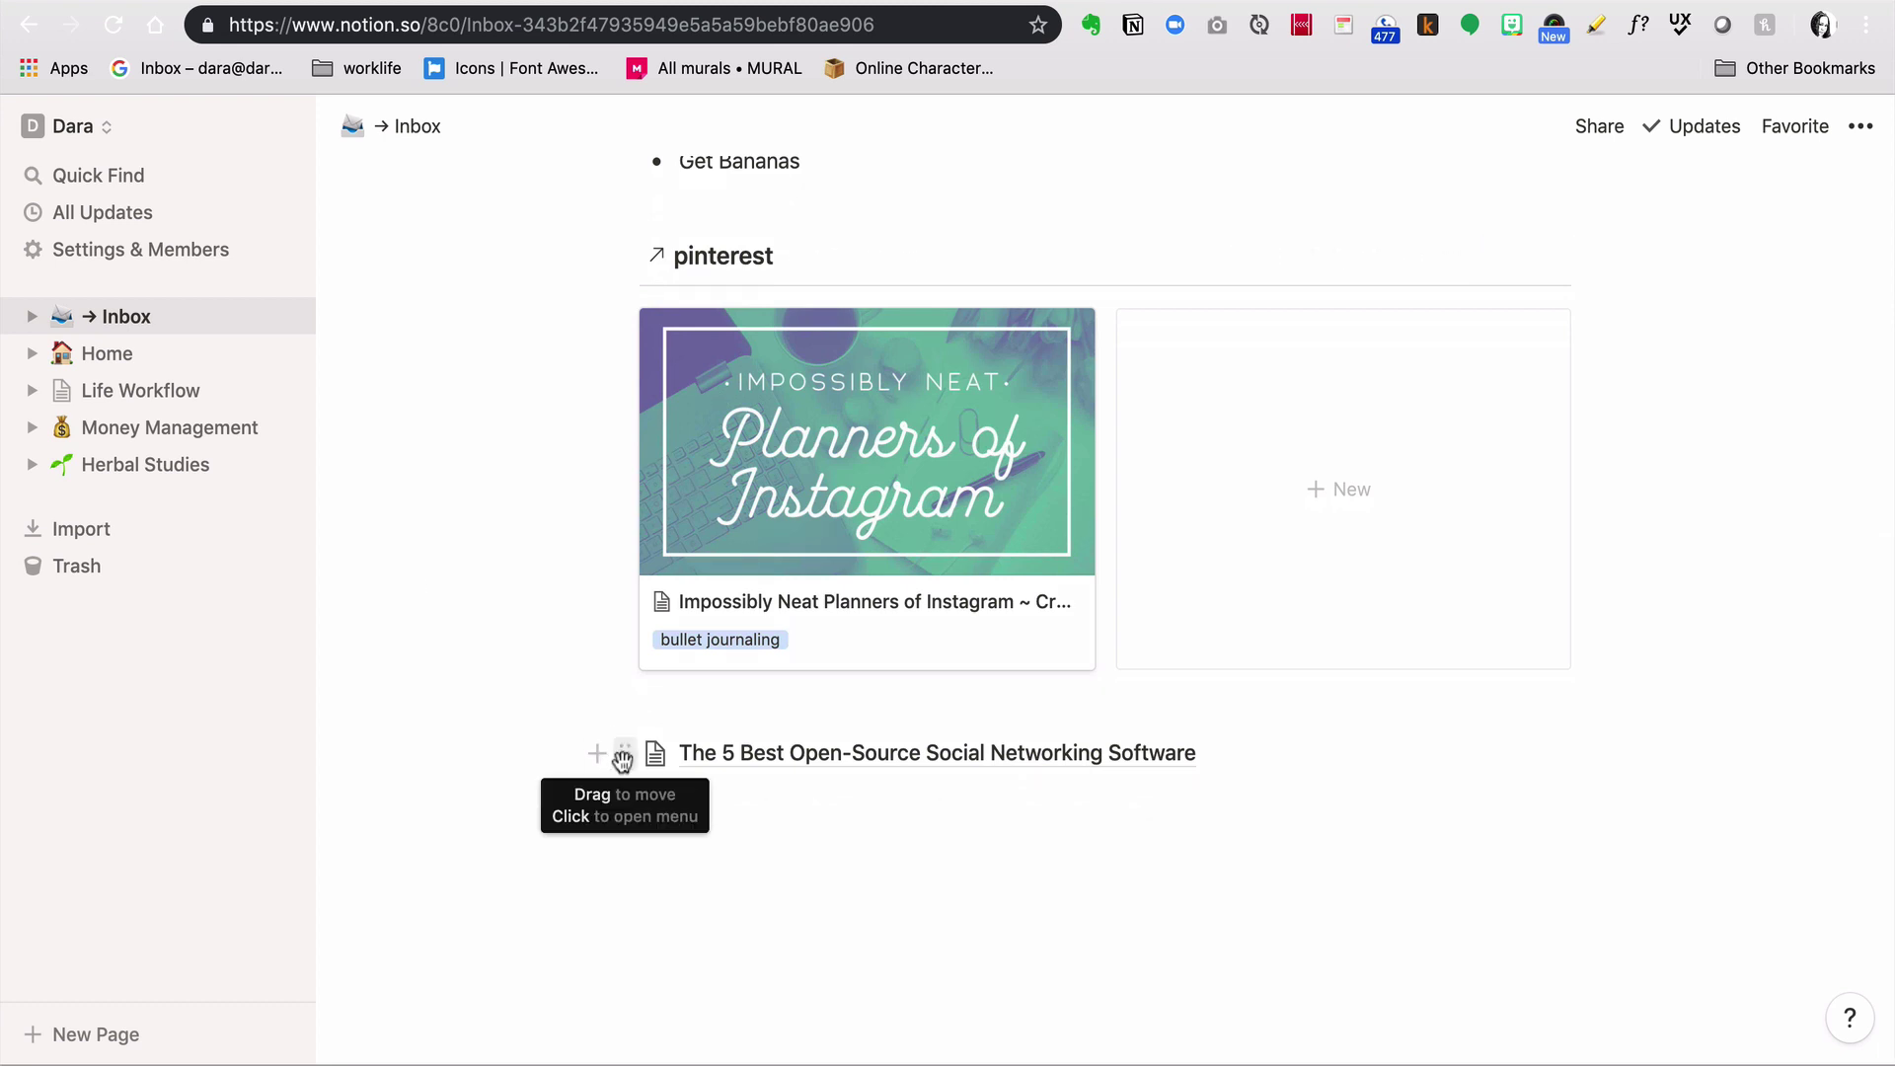
pyautogui.moveTo(629, 753); pyautogui.dragTo(1114, 497)
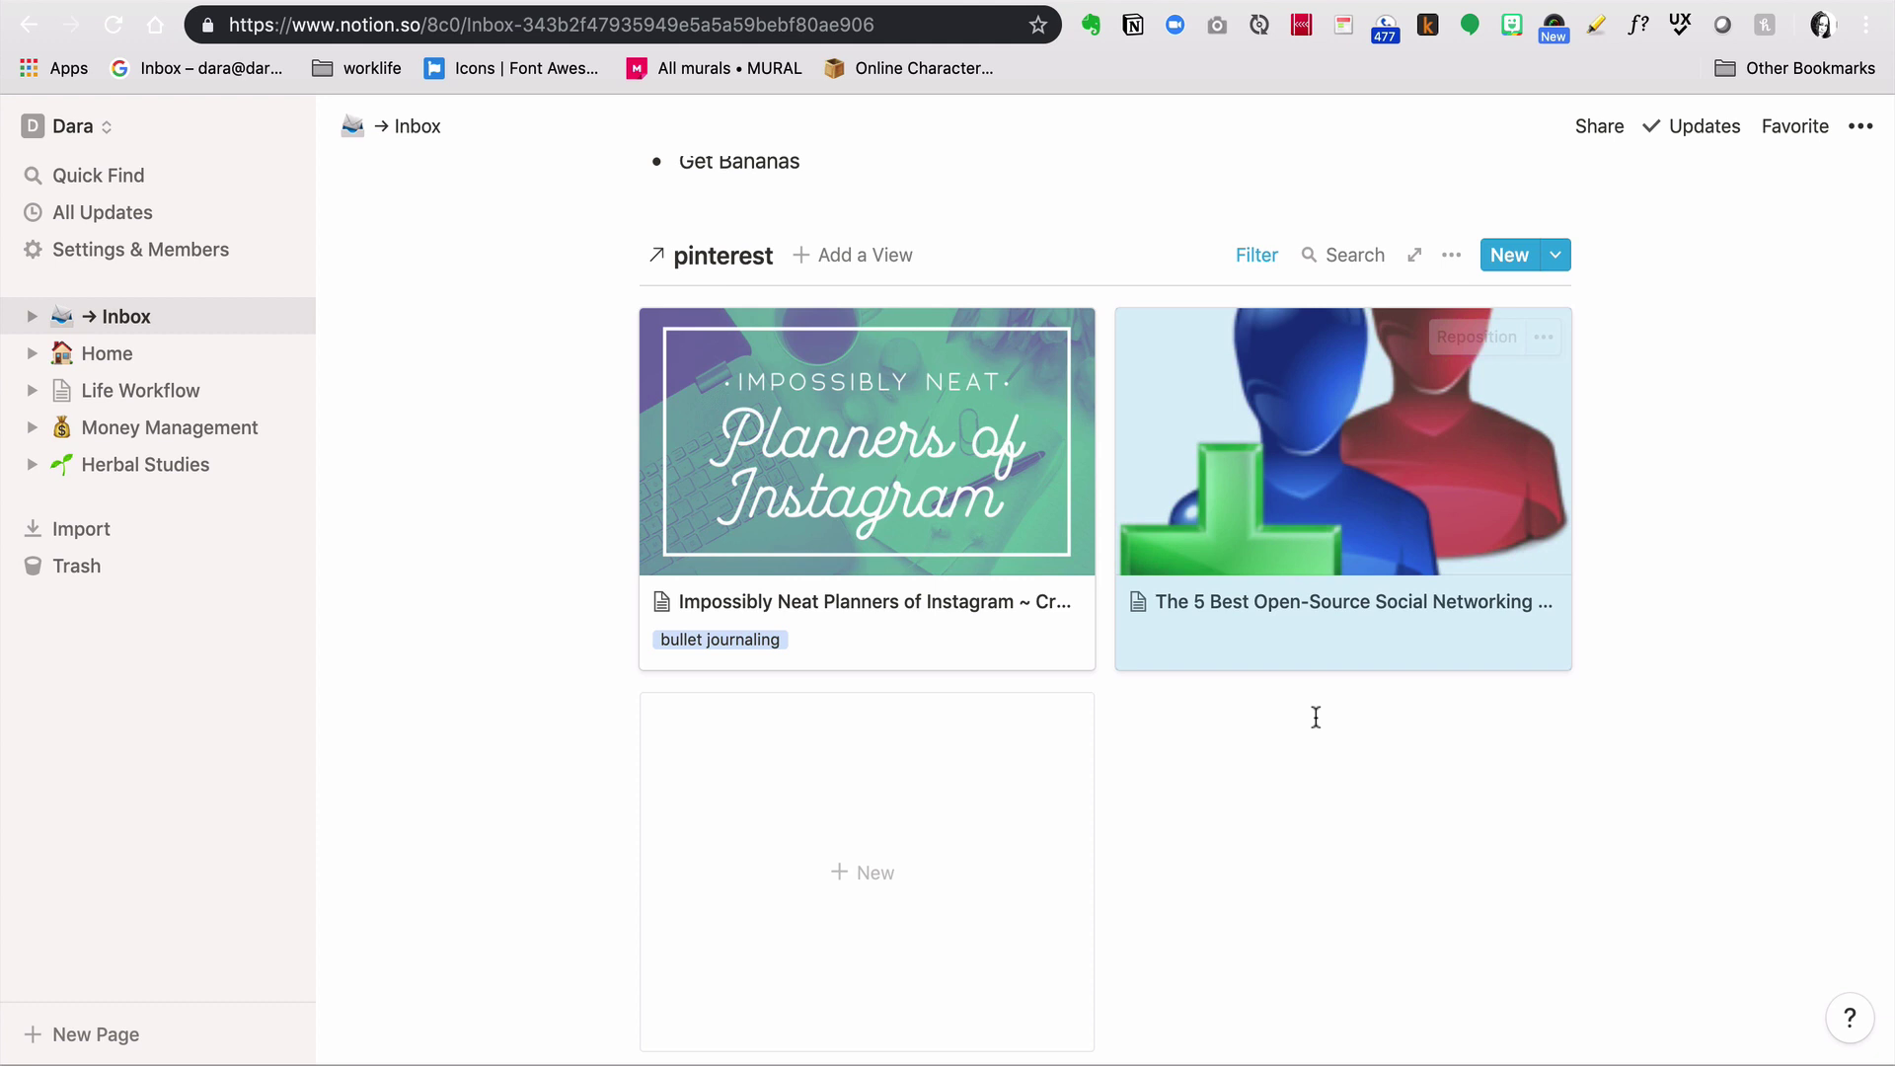
pyautogui.scroll(4, 1303, 791)
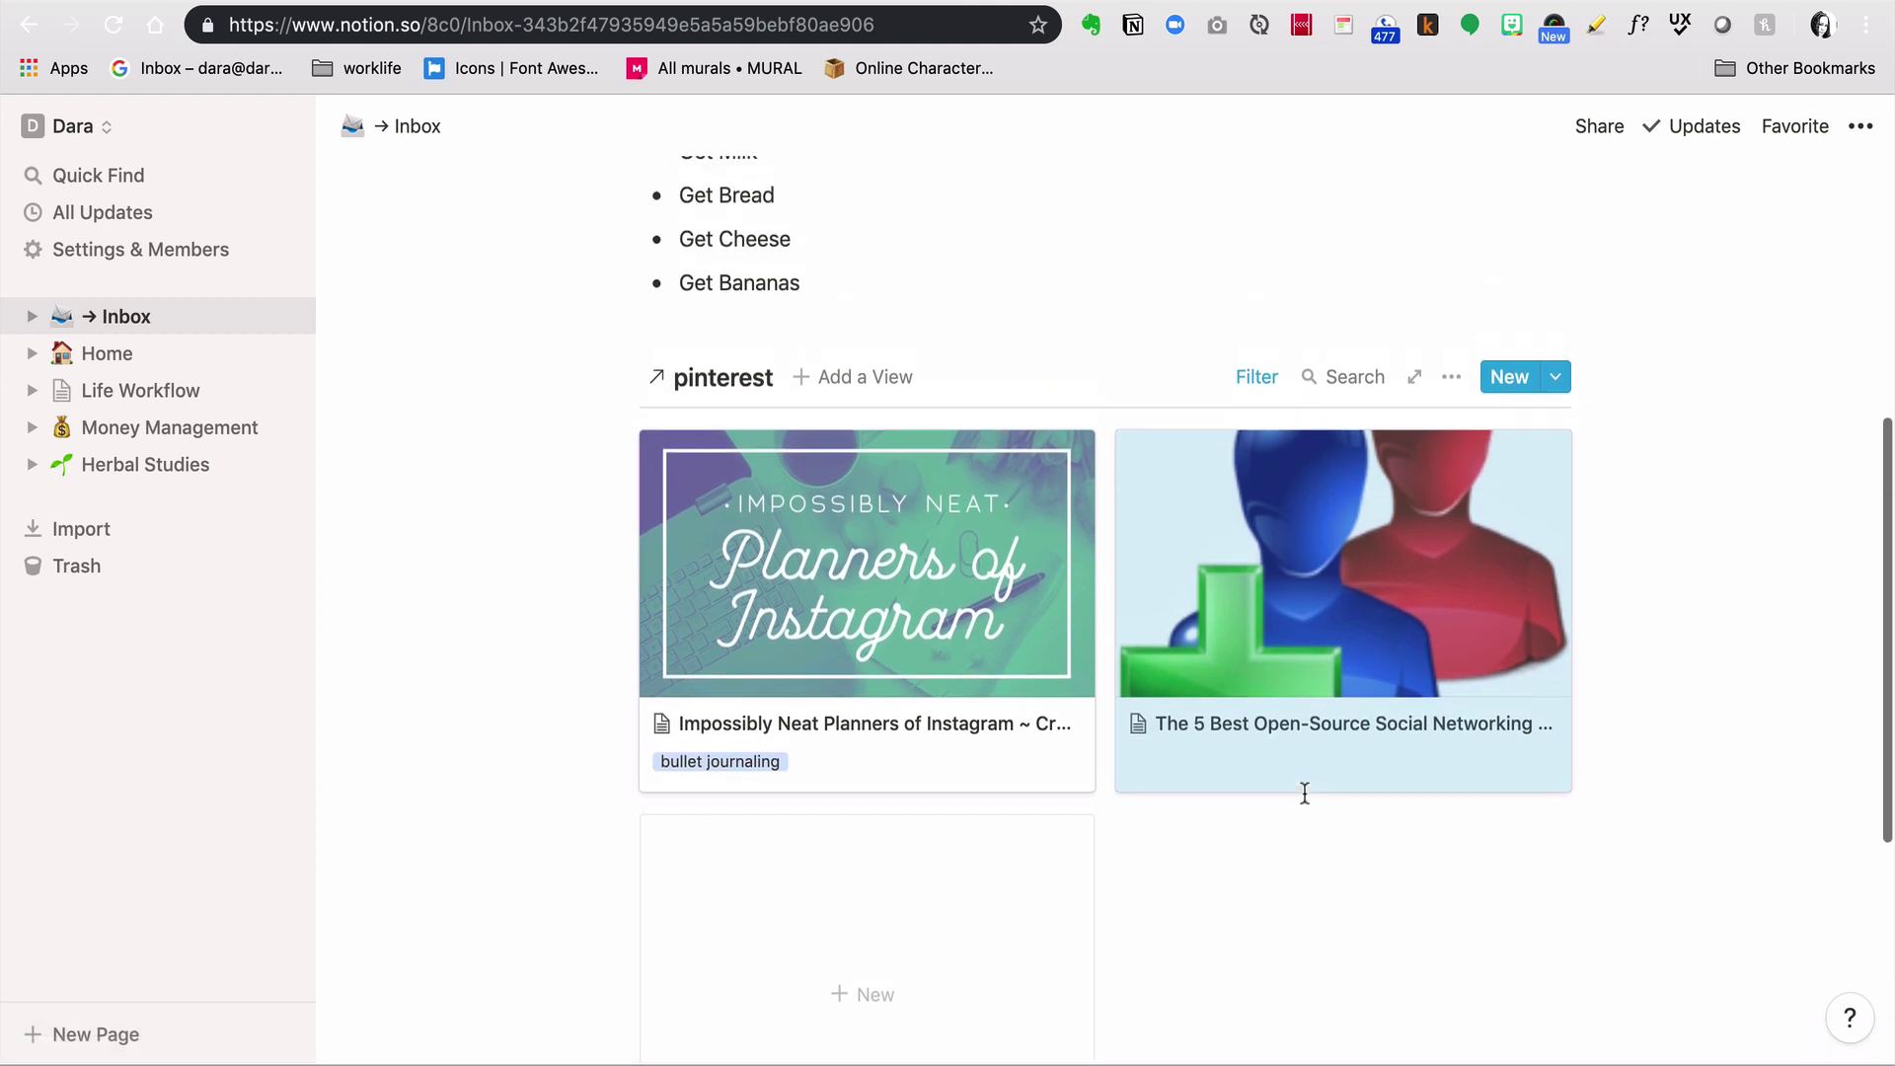
pyautogui.scroll(5, 1308, 805)
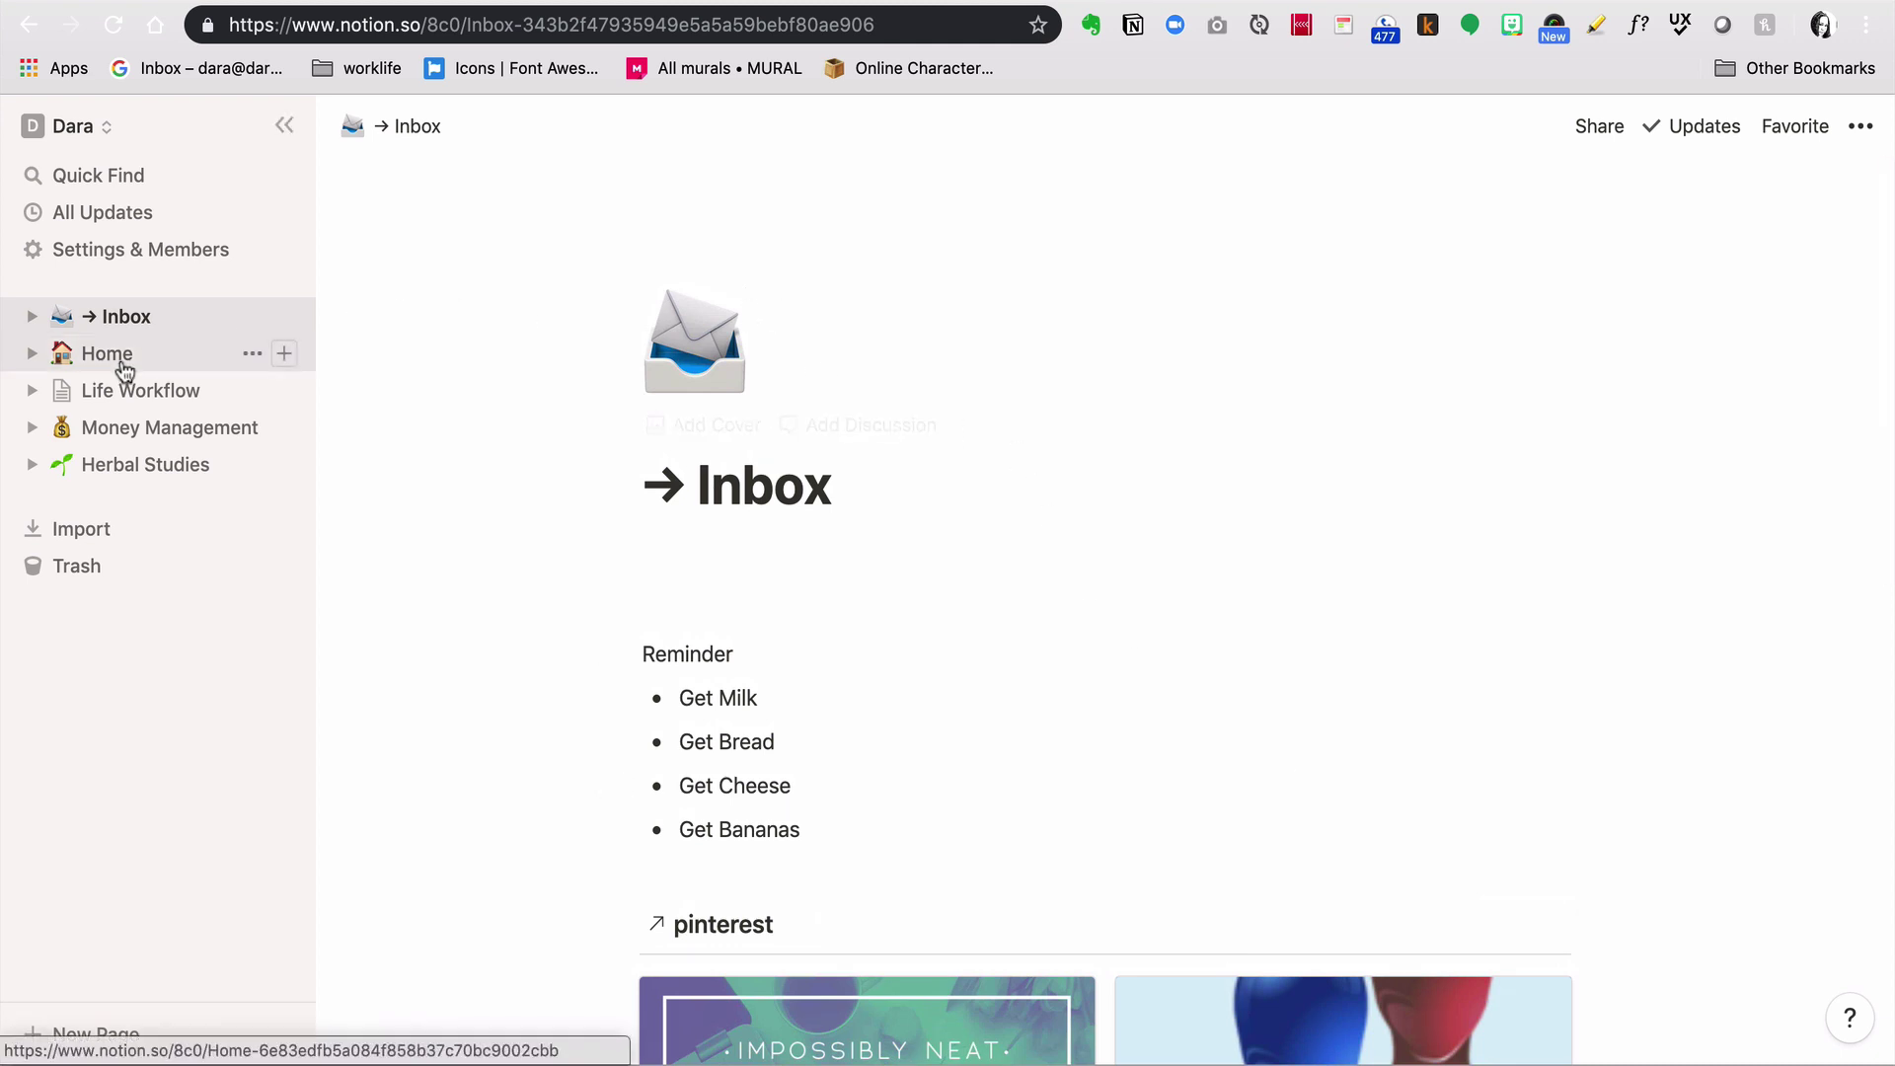
# Step: Expand Life Workflow, open Notion Challenge: Pinterest, and scroll through its four gallery cards
pyautogui.click(39, 395)
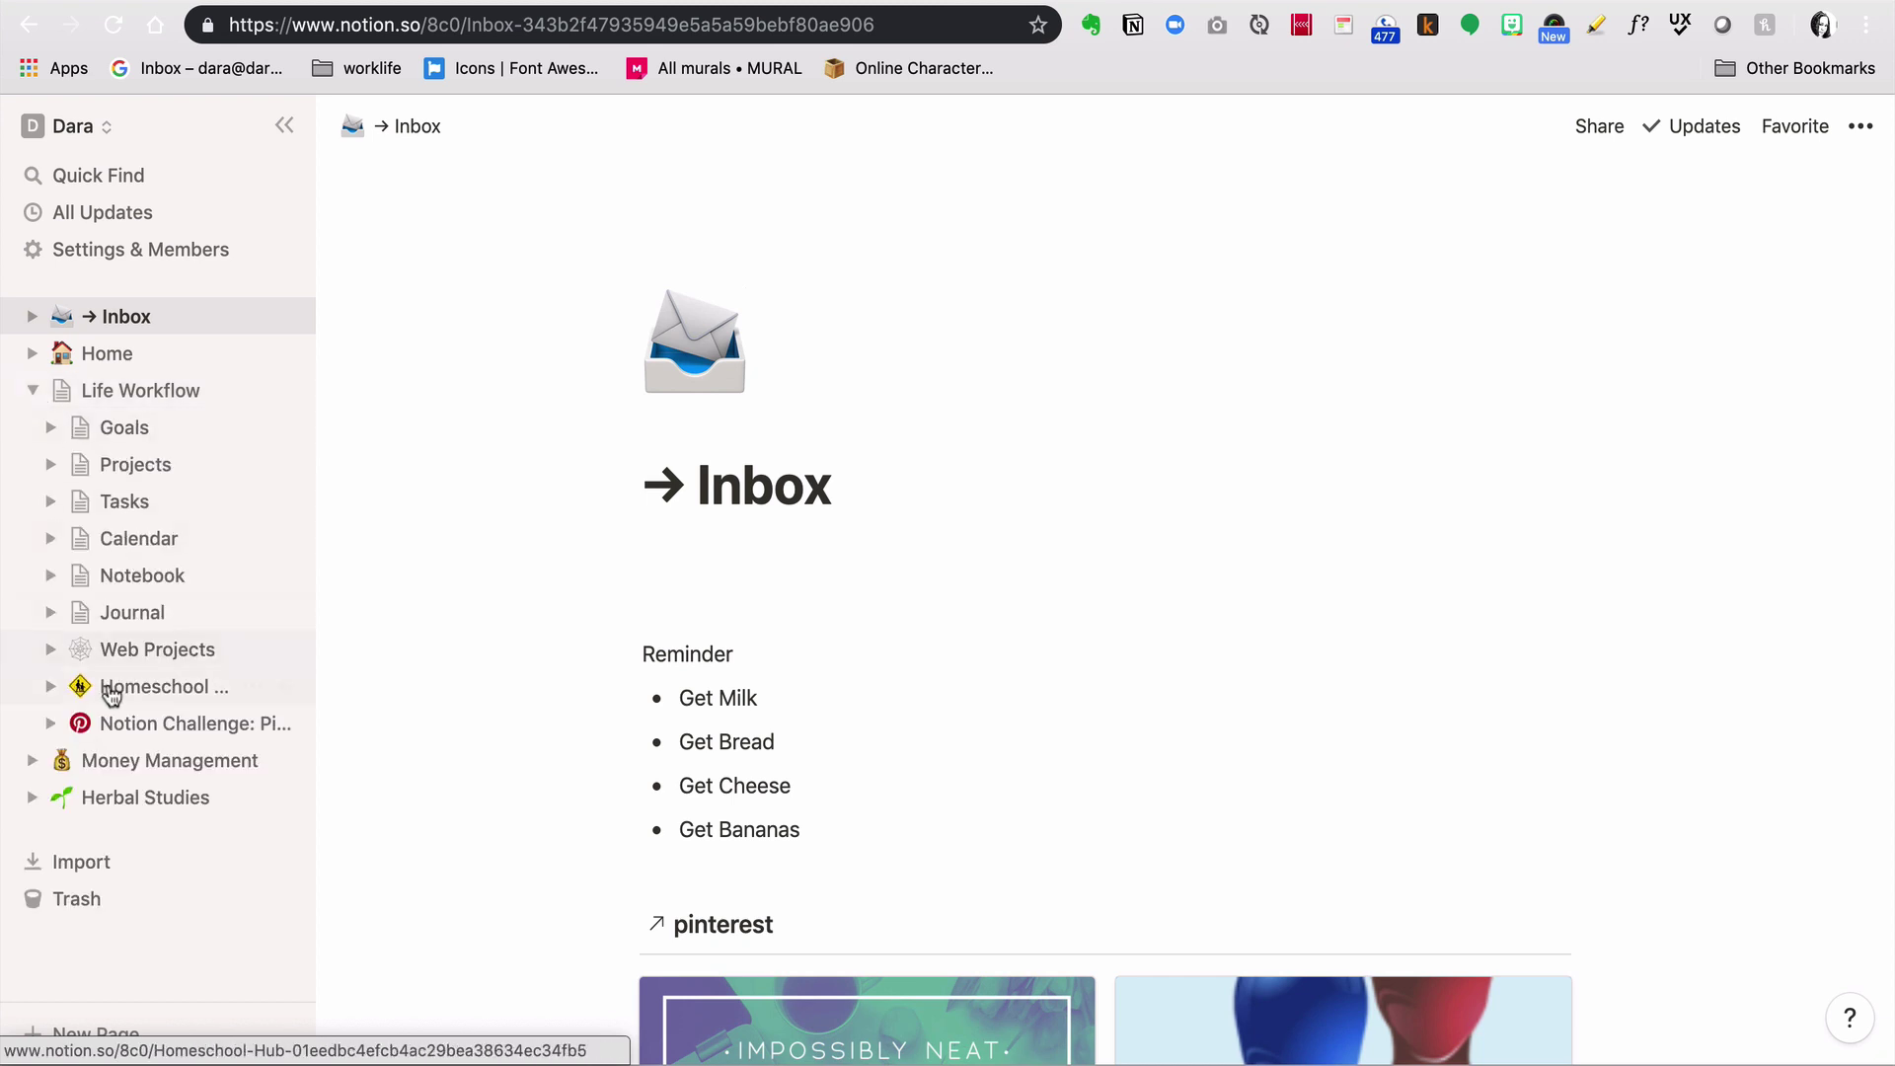
pyautogui.click(121, 731)
pyautogui.scroll(-7, 520, 598)
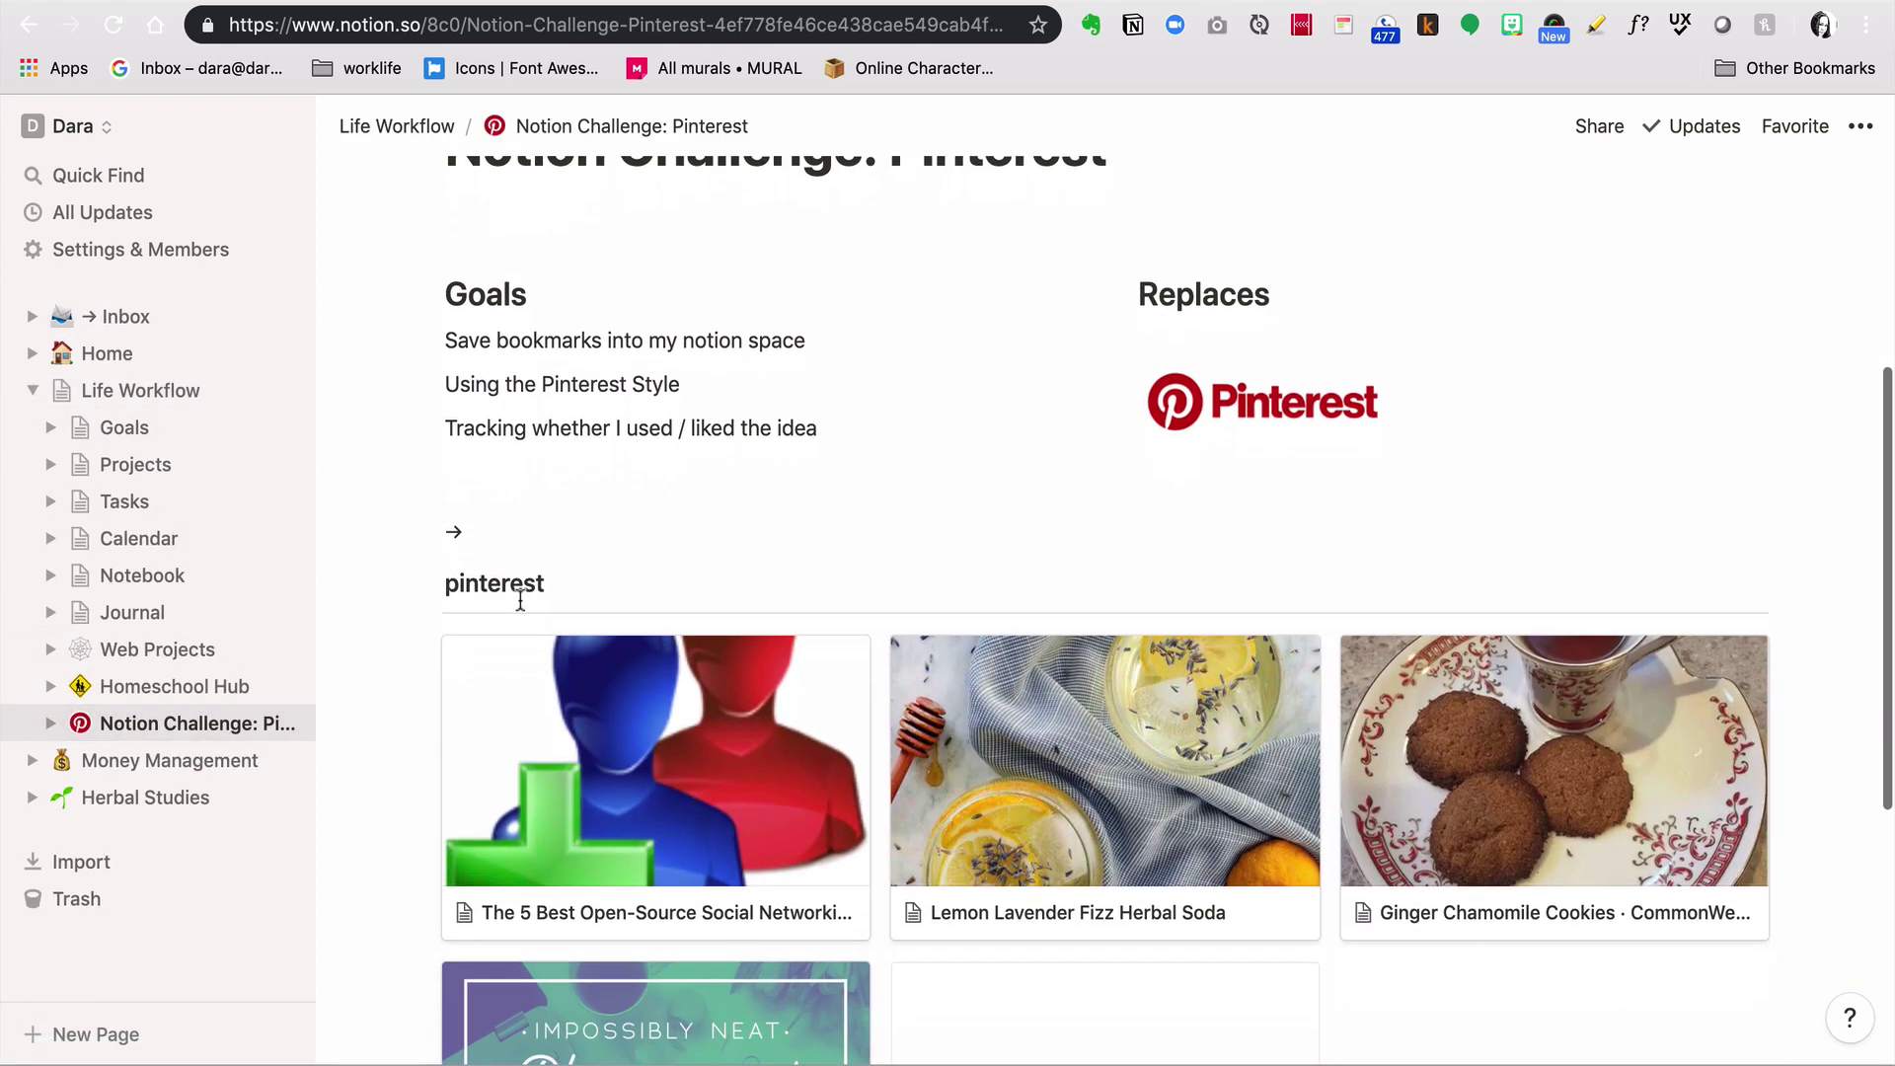
pyautogui.scroll(-1, 520, 598)
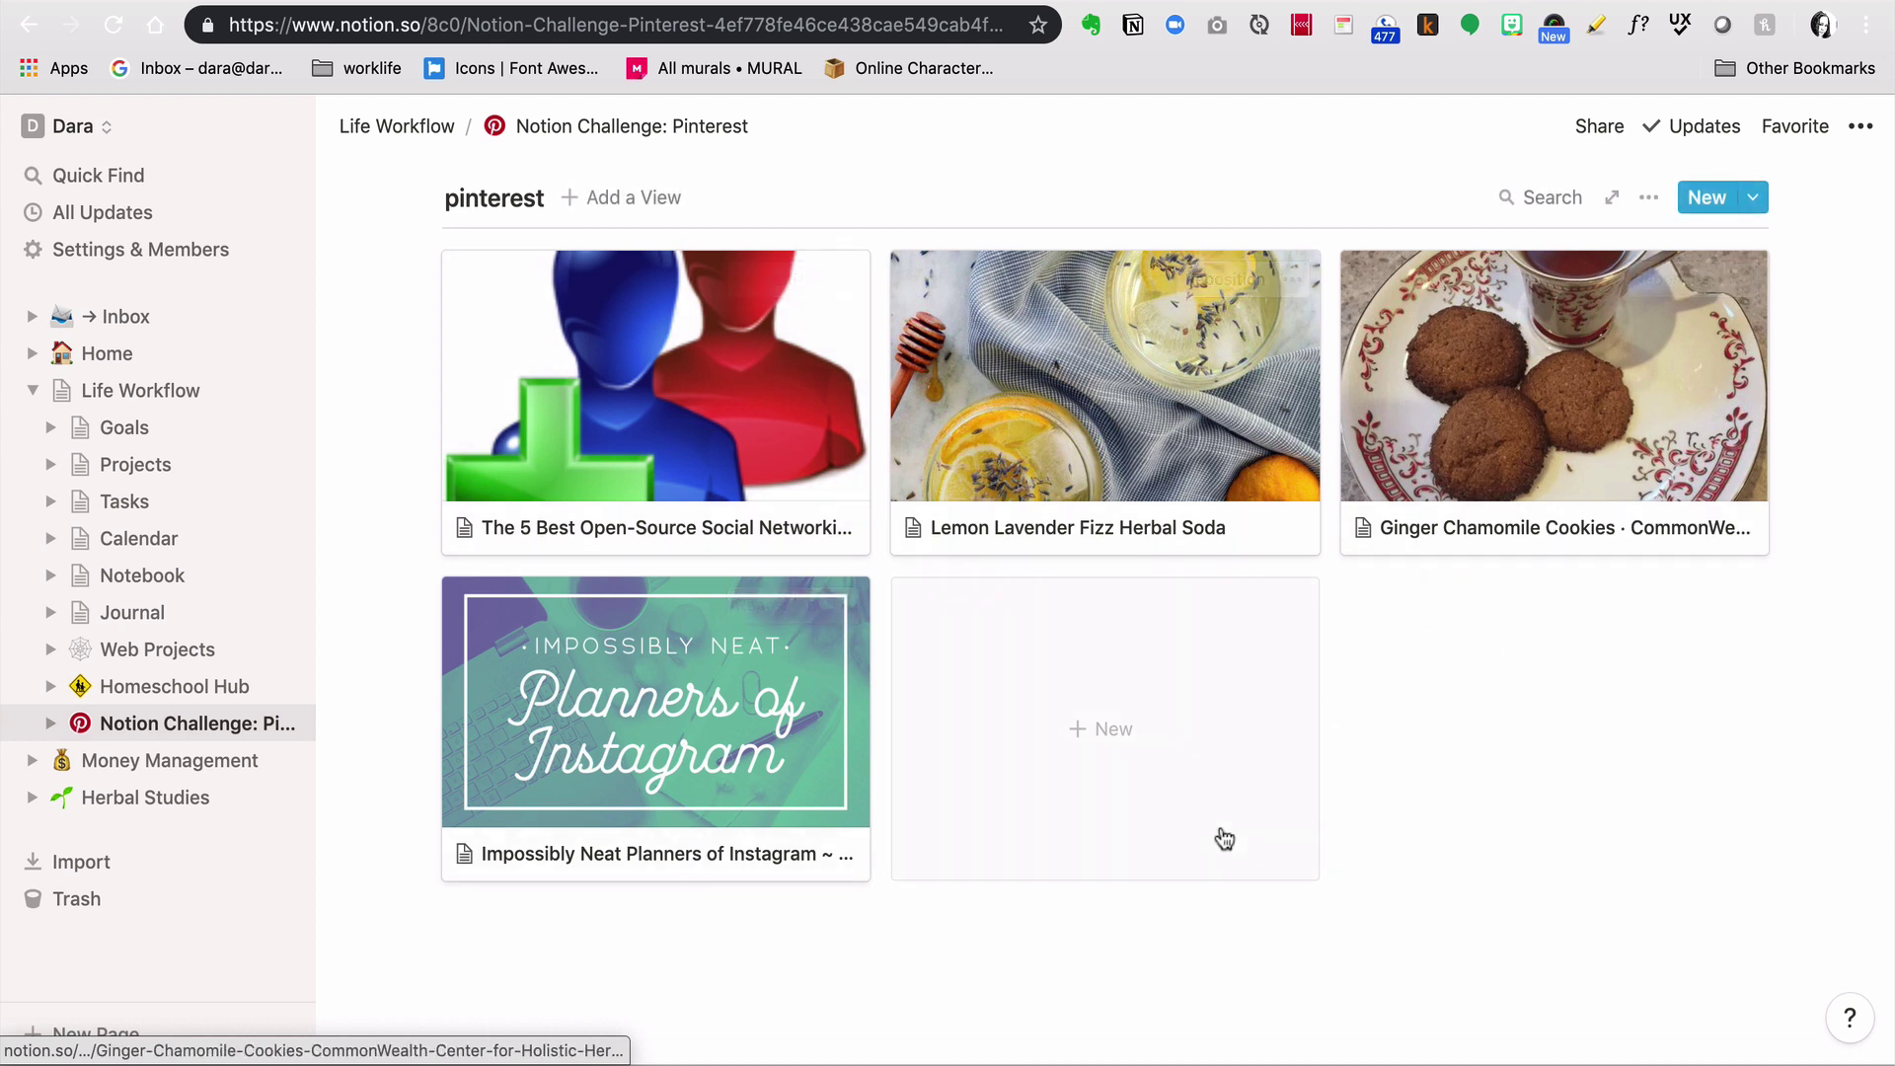
pyautogui.scroll(1, 1224, 839)
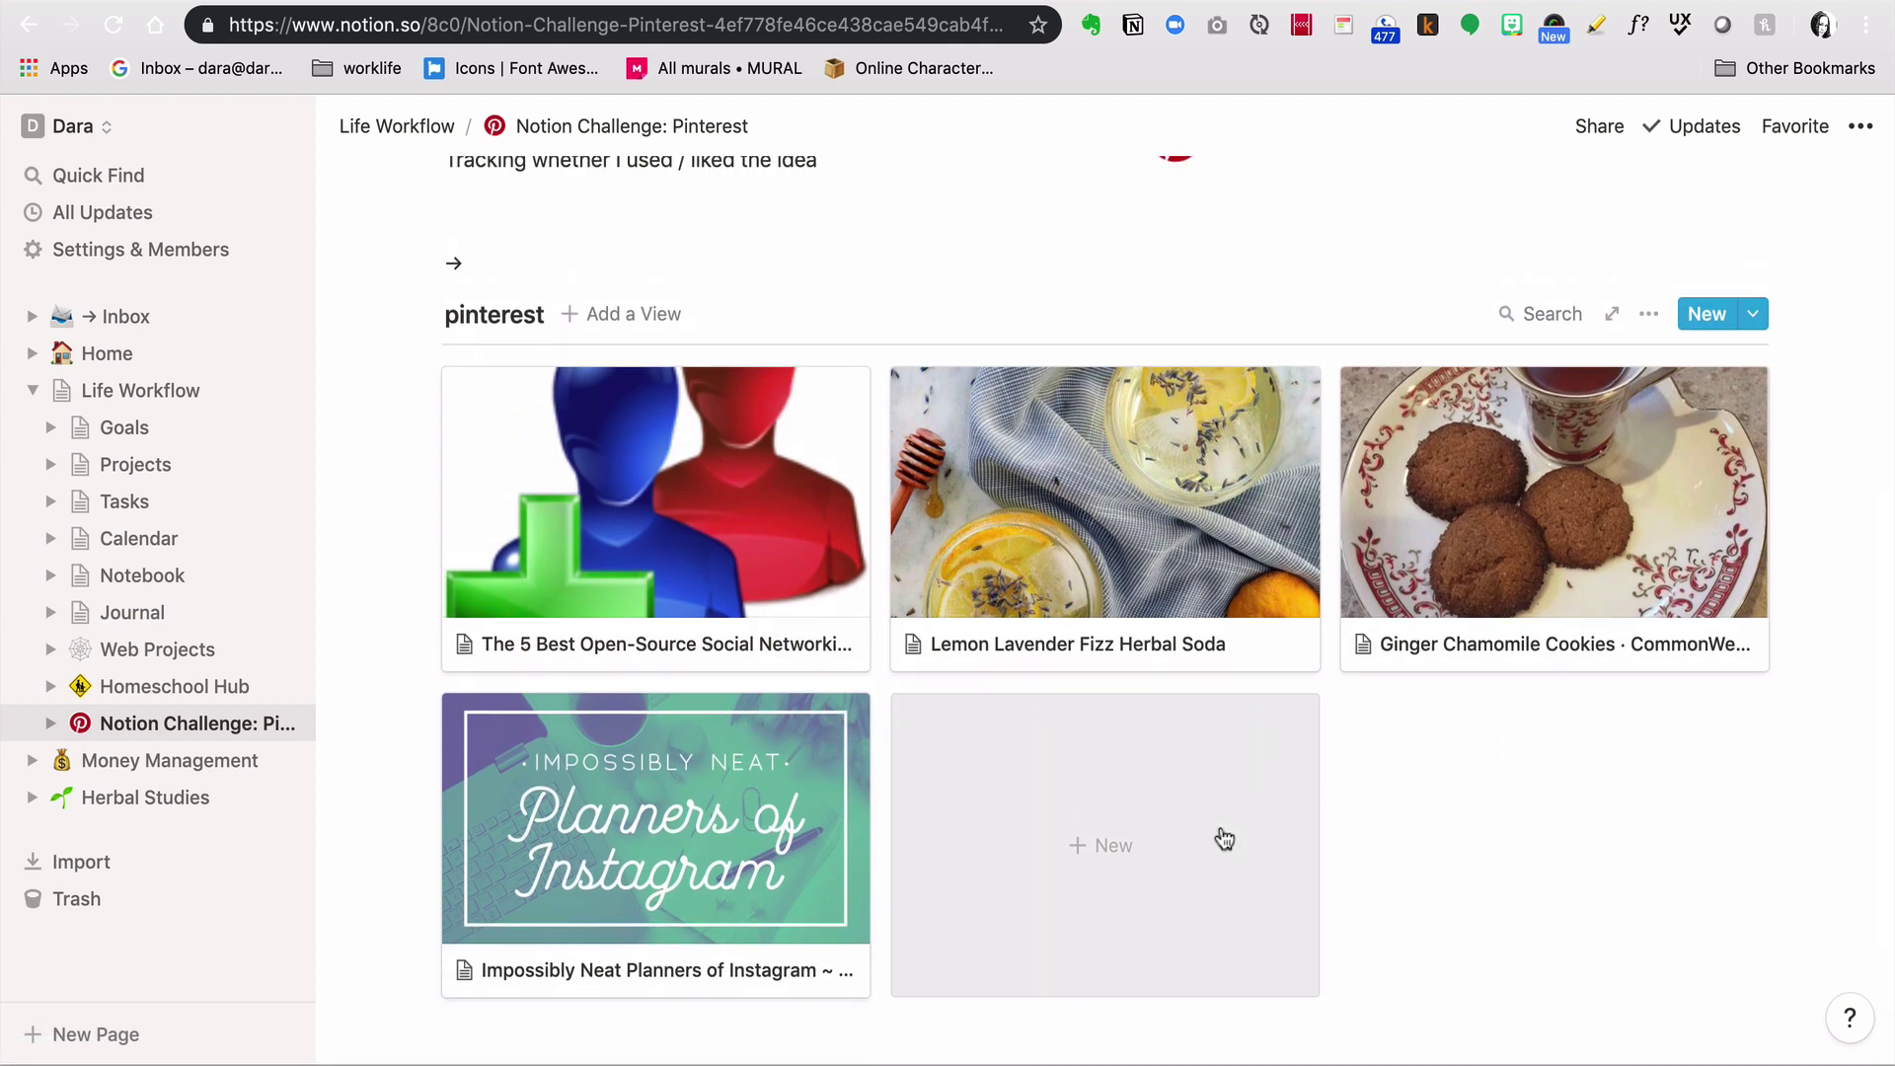
pyautogui.scroll(3, 1224, 839)
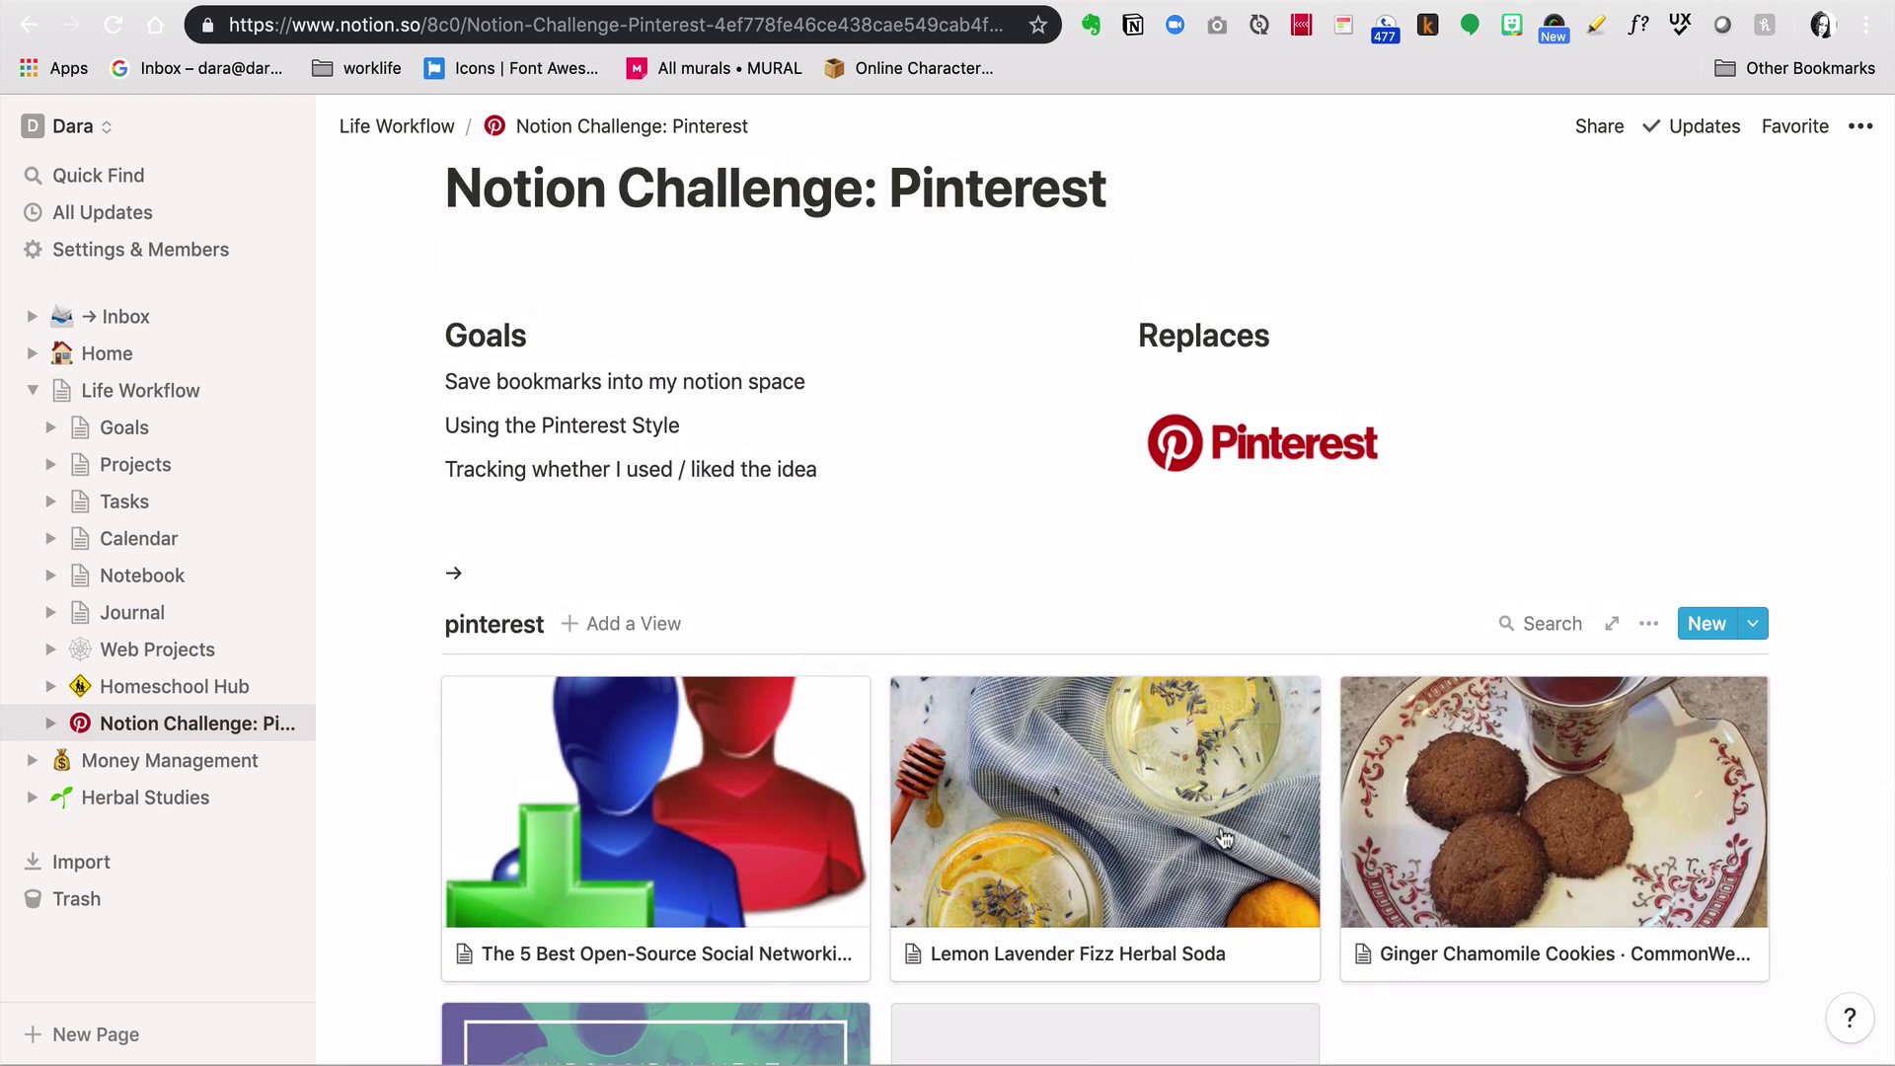